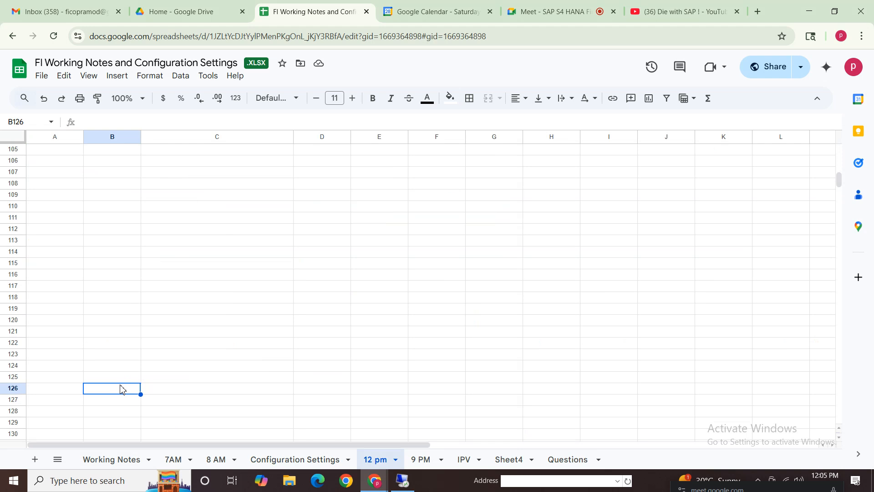
Enter the heading "Asset Accounting" in cell B83.
{"action": "key", "text": "Page_Up"}
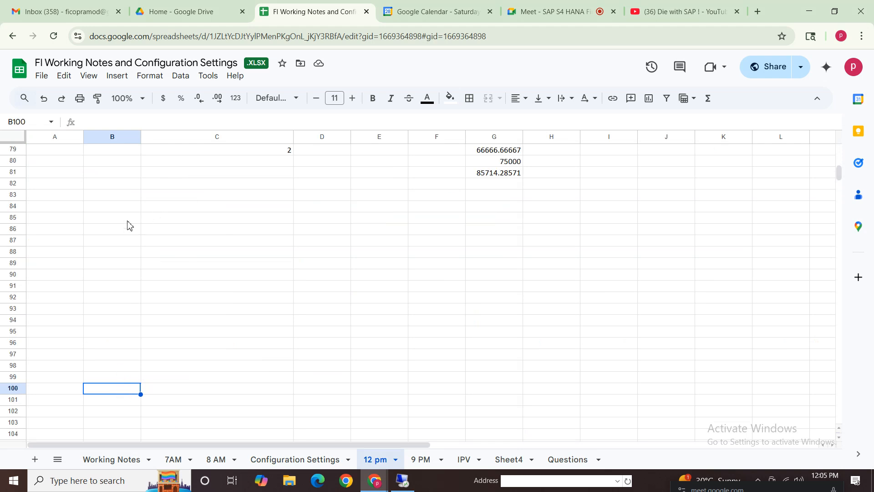
{"action": "left_click", "coordinate": [137, 197]}
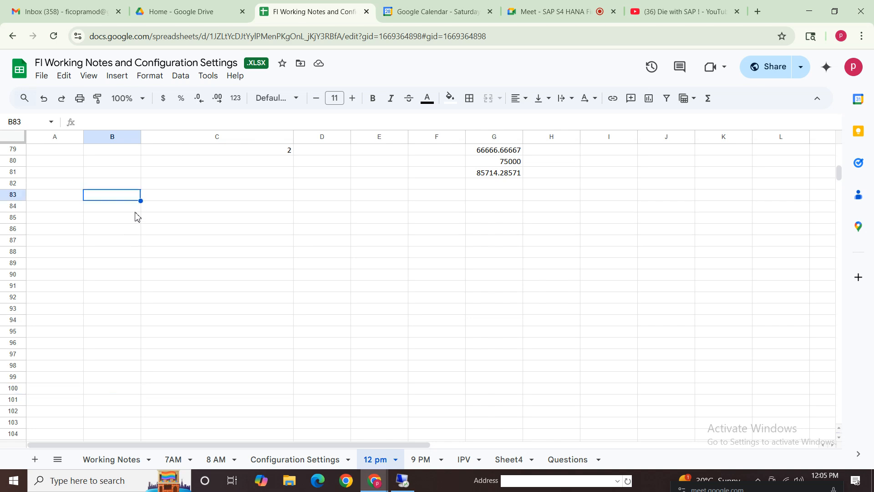
{"action": "type", "text": "Asset "}
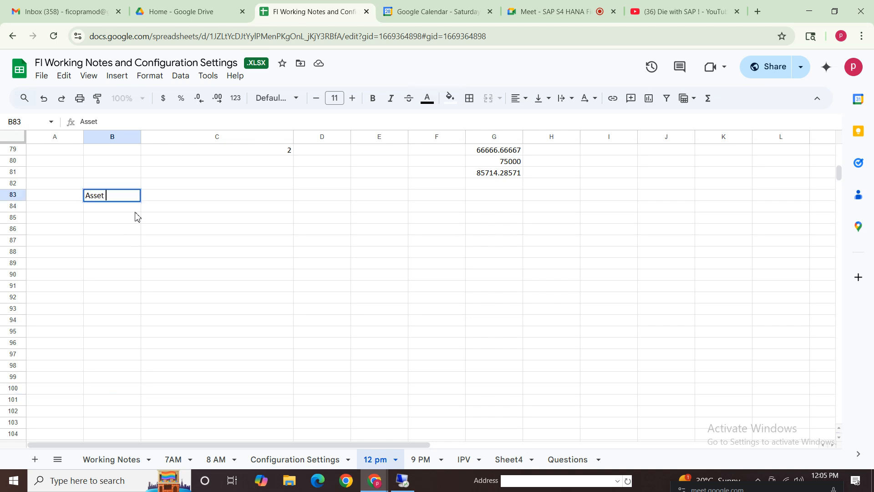
{"action": "type", "text": "Accoutnin"}
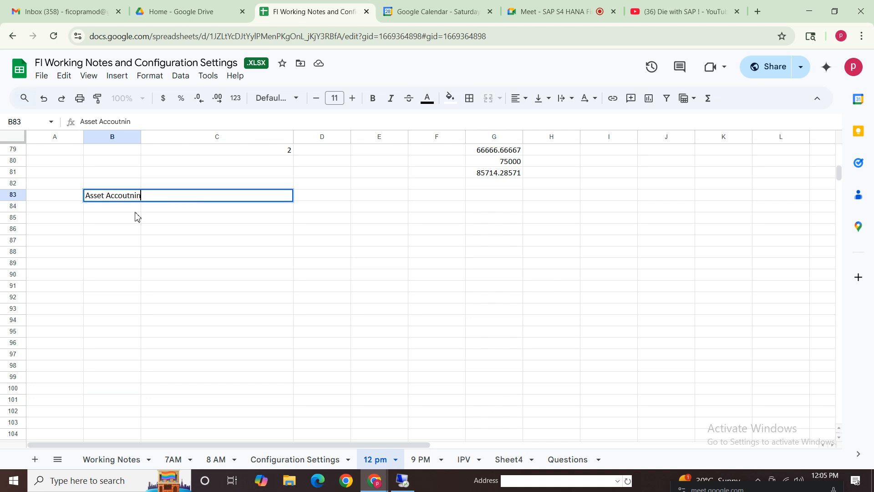
{"action": "key", "text": "BackSpace"}
{"action": "key", "text": "BackSpace"}
{"action": "key", "text": "BackSpace"}
{"action": "key", "text": "BackSpace"}
{"action": "type", "text": "nting"}
Add the first list item in row 85, with "1)" in column B and "Acqusition" in column C.
{"action": "left_click", "coordinate": [128, 217]}
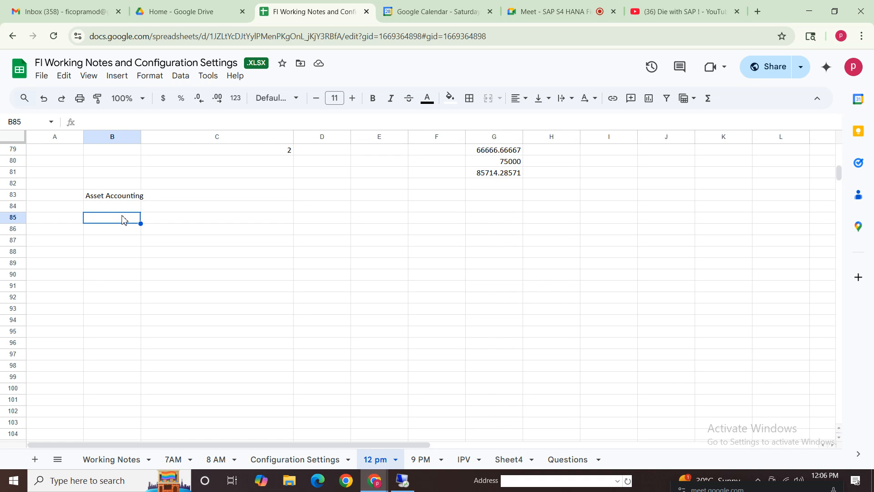
{"action": "type", "text": "1)"}
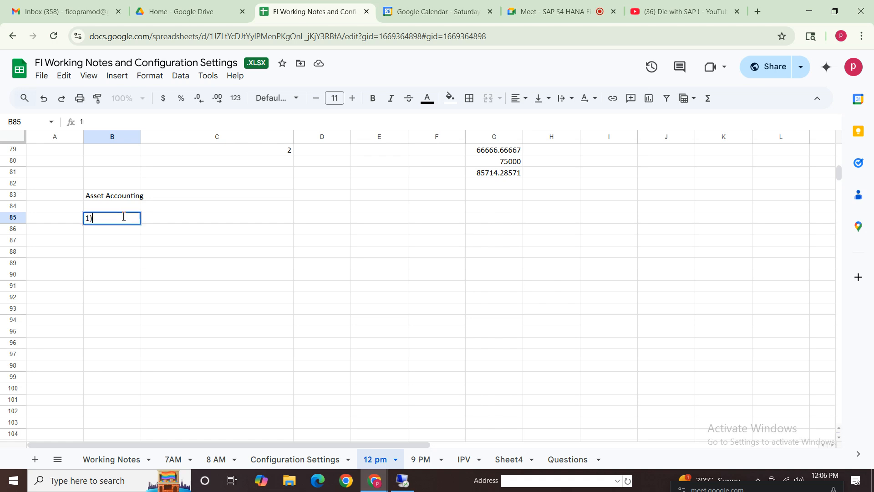
{"action": "key", "text": "Tab"}
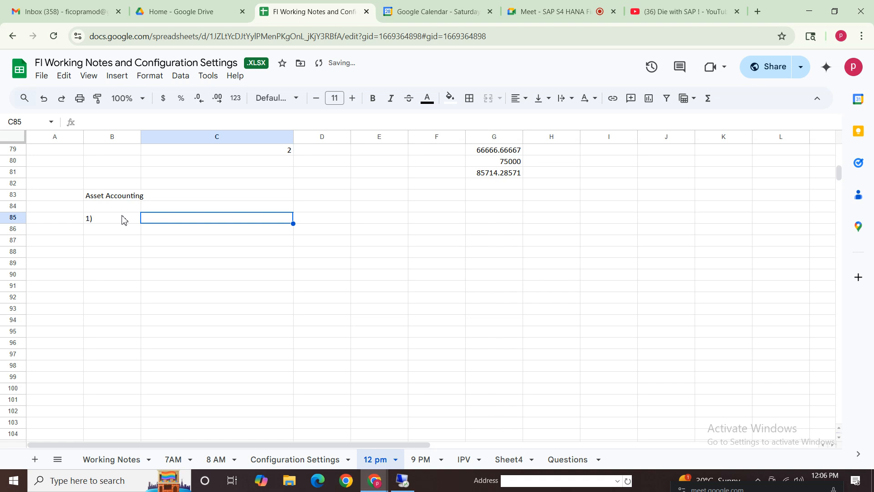
{"action": "type", "text": "a"}
{"action": "key", "text": "BackSpace"}
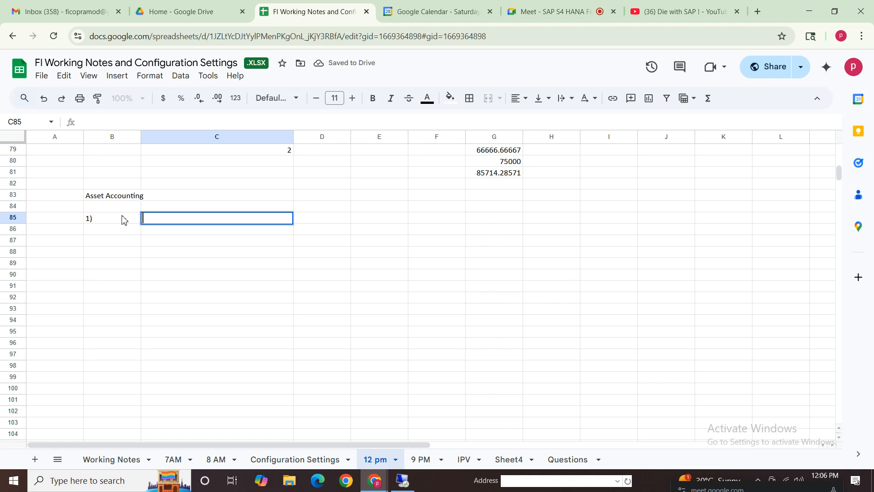
{"action": "type", "text": "Acqusition"}
Add the second list item in row 86, with "2)" in column B and "Depreciation" in column C.
{"action": "left_click", "coordinate": [98, 230]}
{"action": "type", "text": "2)"}
{"action": "key", "text": "Tab"}
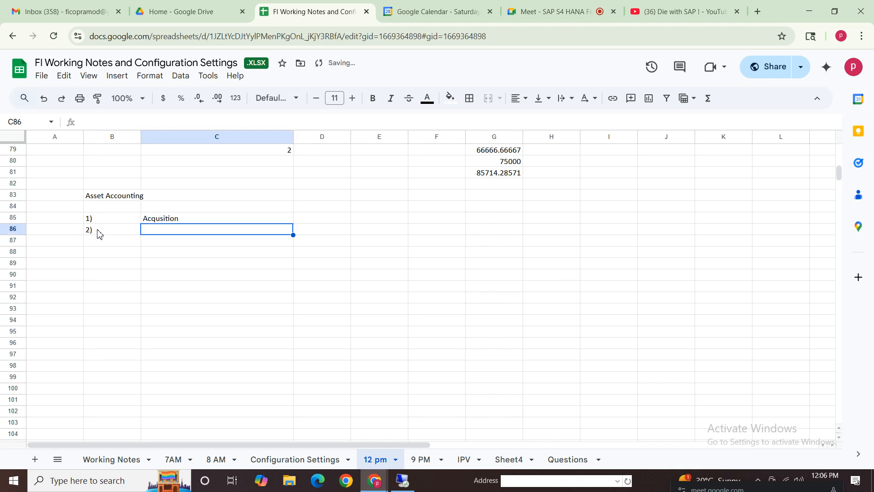
{"action": "type", "text": "Depe"}
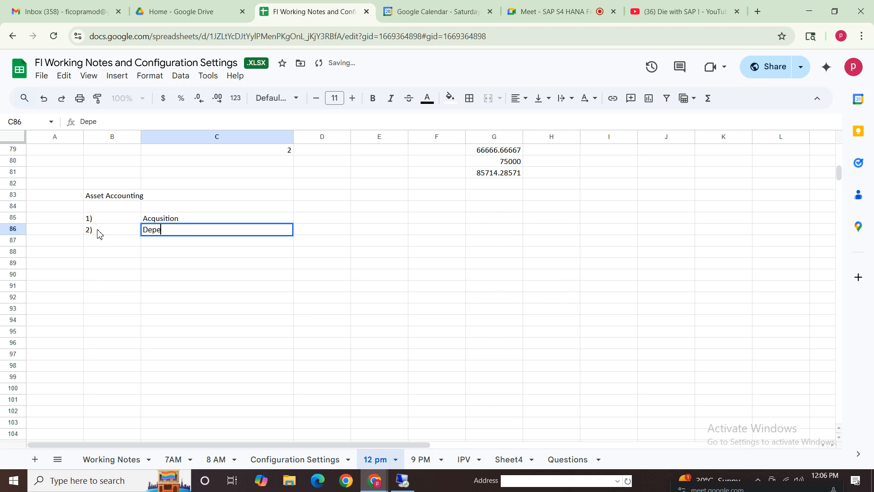
{"action": "key", "text": "BackSpace"}
{"action": "type", "text": "reciation"}
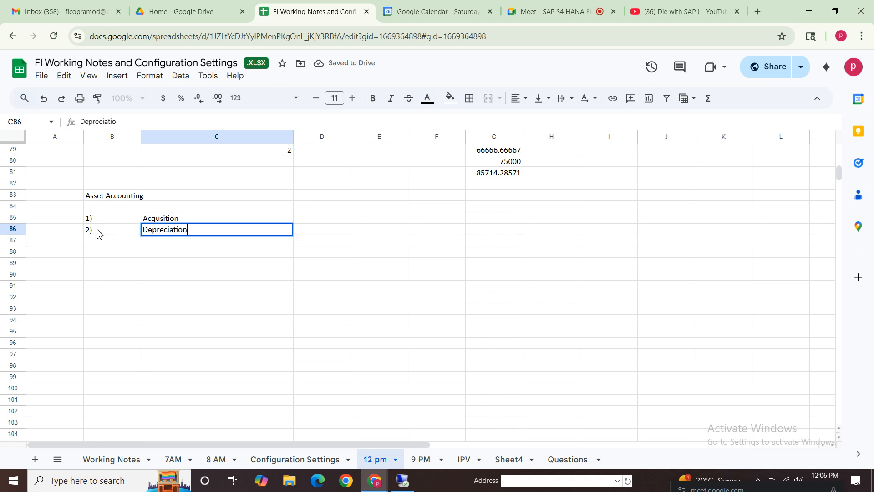
Add the third list item in row 87, with "3)" in column B and "Asset Sales" in column C.
{"action": "left_click", "coordinate": [98, 244]}
{"action": "type", "text": "3)"}
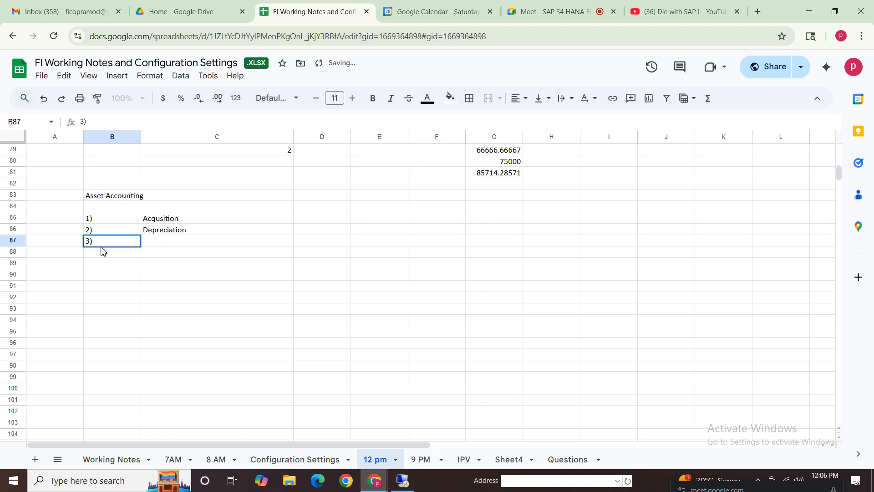
{"action": "key", "text": "Tab"}
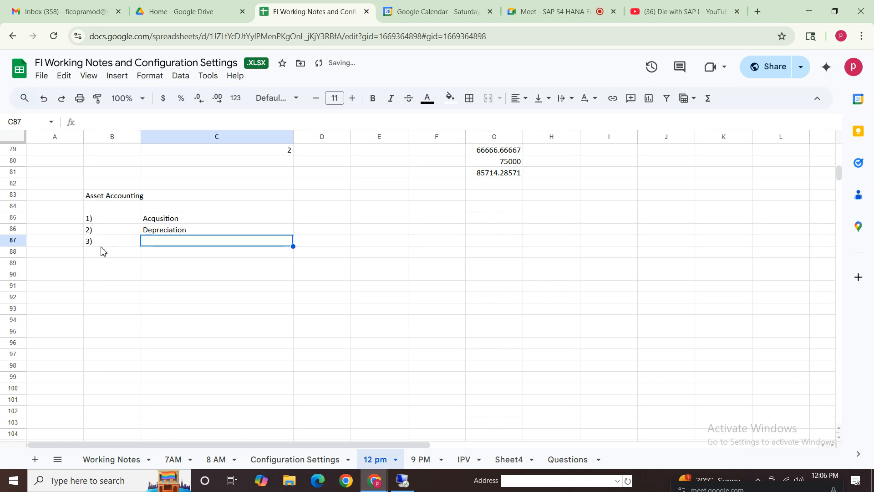
{"action": "type", "text": "Re"}
{"action": "key", "text": "BackSpace"}
{"action": "key", "text": "BackSpace"}
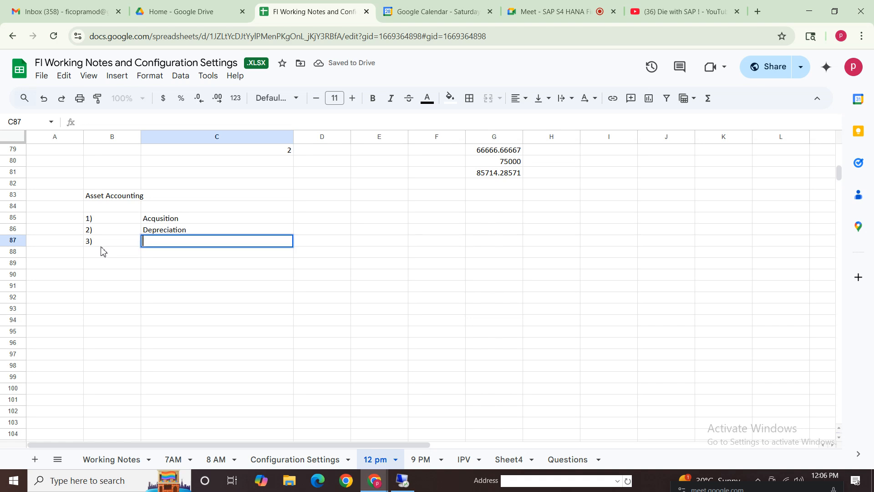
{"action": "type", "text": "Asset Sales"}
{"action": "left_click", "coordinate": [181, 313]}
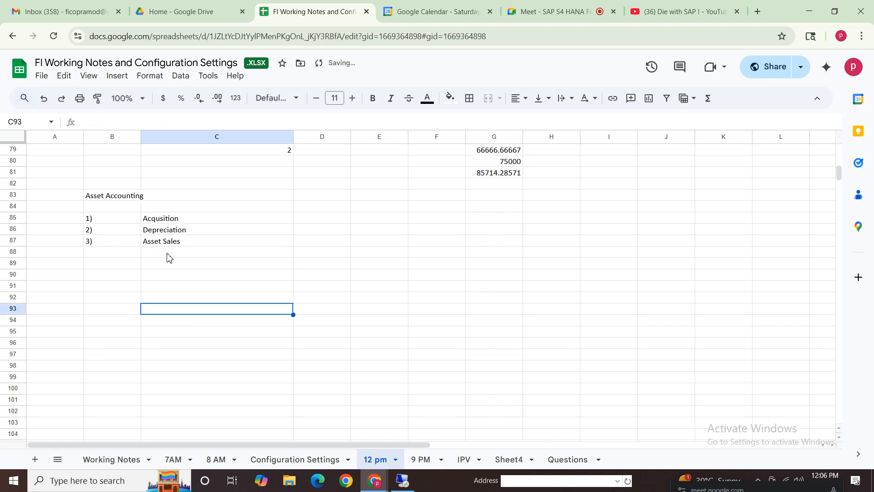
{"action": "left_click", "coordinate": [164, 233]}
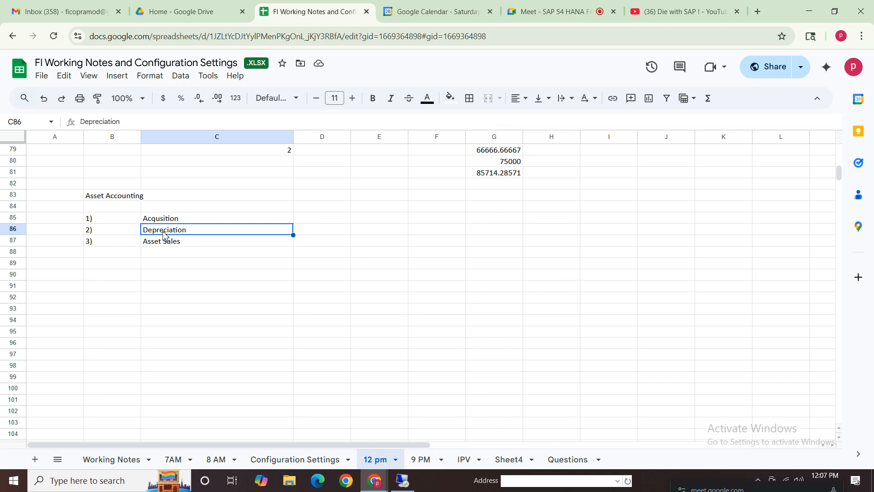
{"action": "left_click", "coordinate": [98, 254]}
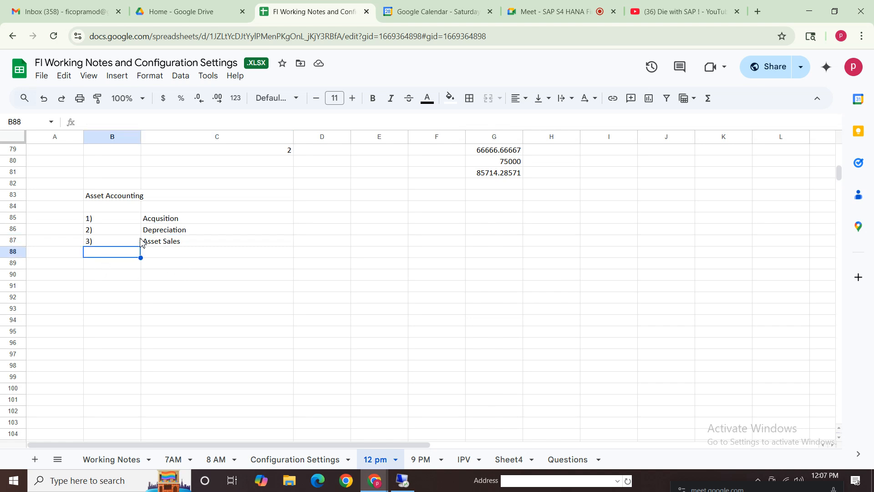
{"action": "left_click", "coordinate": [159, 220]}
{"action": "left_click", "coordinate": [169, 231]}
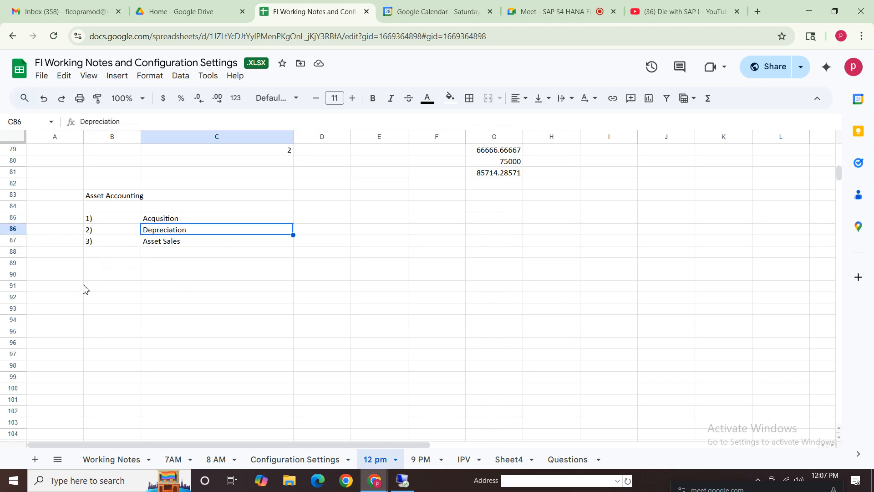
Add the fourth list item in row 88, with "4)" in column B and "Unplanned dep" in column C.
{"action": "left_click", "coordinate": [114, 256]}
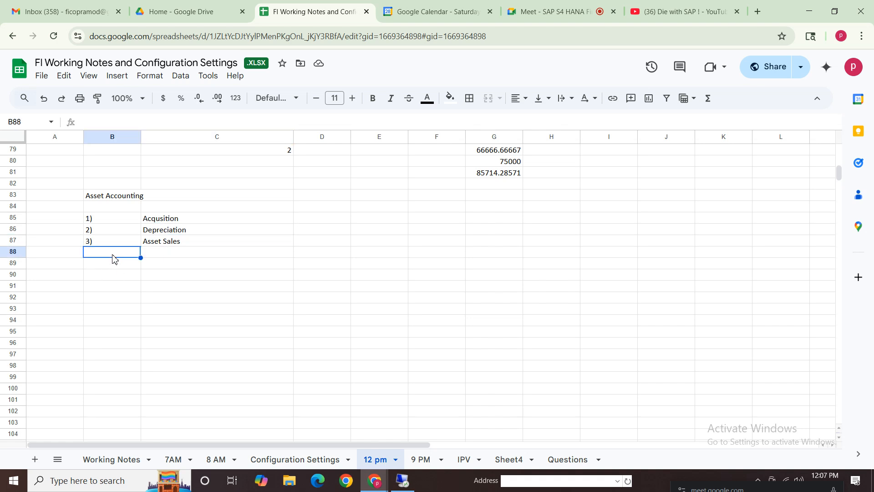
{"action": "type", "text": "4)"}
{"action": "key", "text": "Tab"}
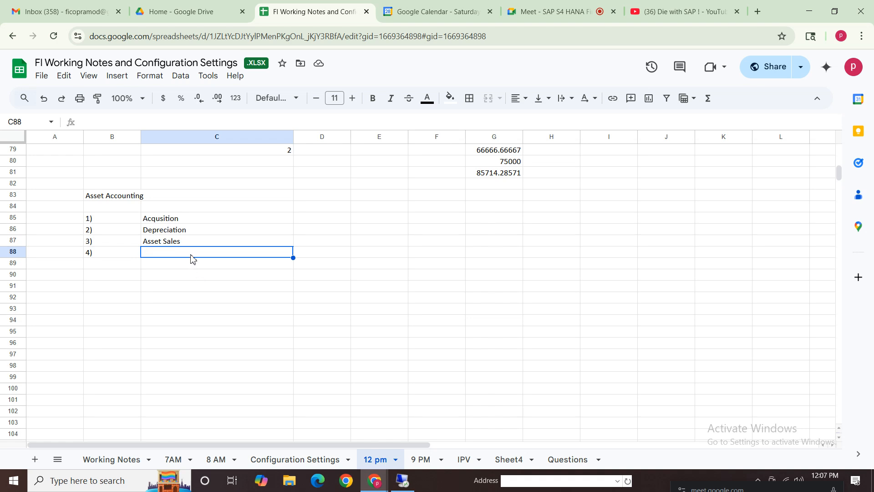
{"action": "type", "text": "Unplann"}
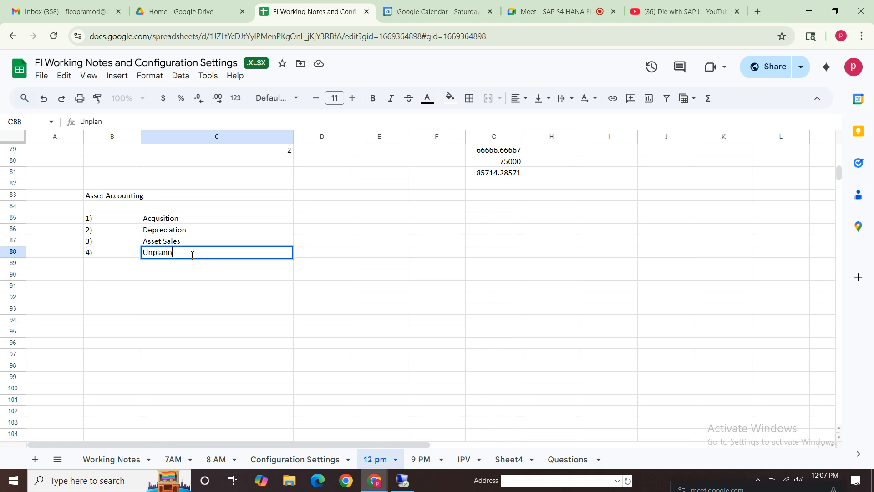
{"action": "type", "text": "ed dep"}
Number row 89 as "5)" in column B and extend the first item in C85 to "Acqusition with supplier".
{"action": "left_click", "coordinate": [127, 266]}
{"action": "type", "text": "5)"}
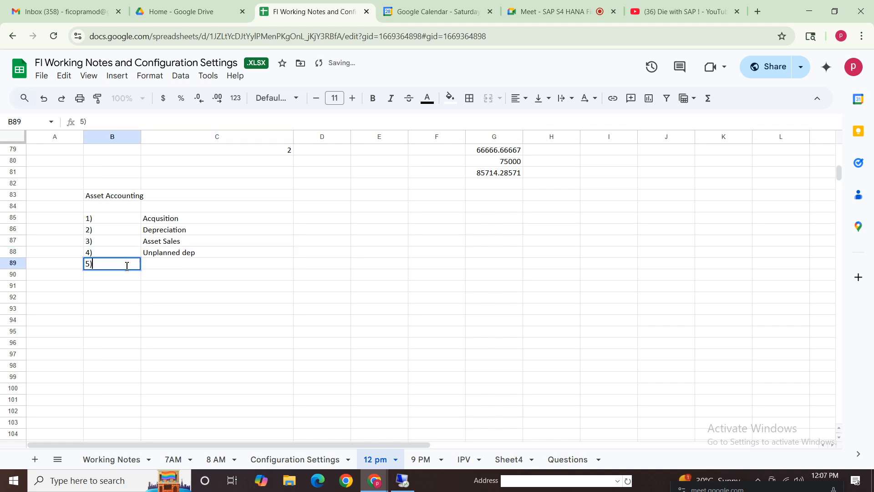
{"action": "left_click", "coordinate": [163, 222]}
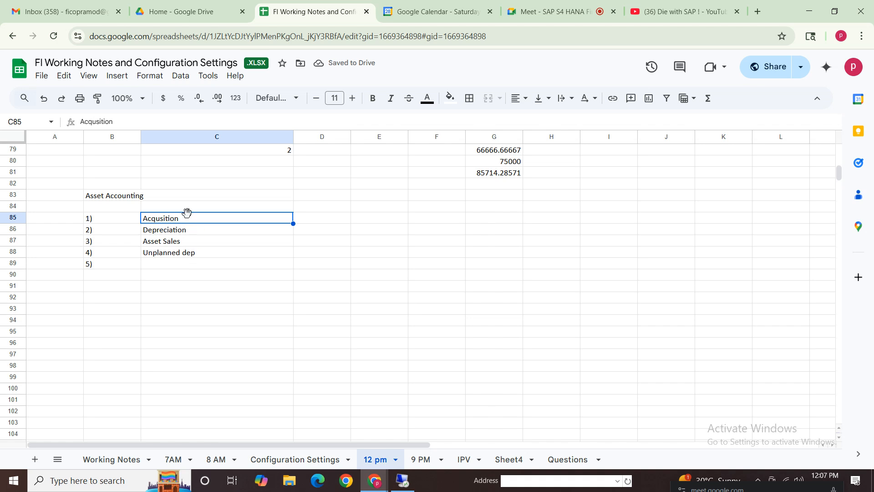
{"action": "double_click", "coordinate": [199, 218]}
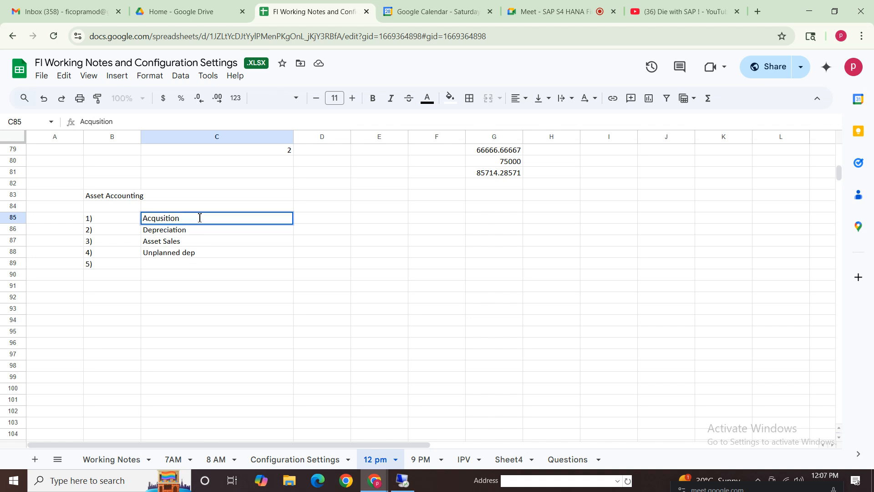
{"action": "type", "text": "with supplier"}
{"action": "left_click", "coordinate": [163, 267]}
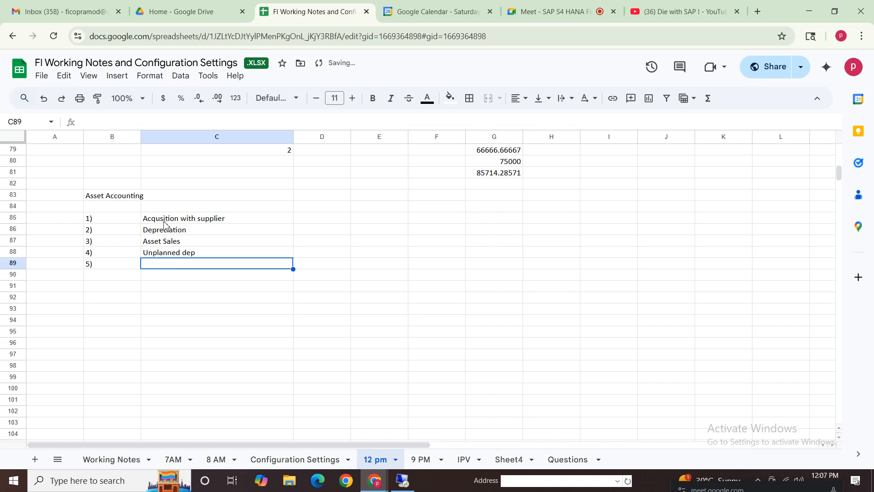
Copy the text of C85 into C89 and change the copy to "Acqusition with out supplier".
{"action": "left_click", "coordinate": [164, 221]}
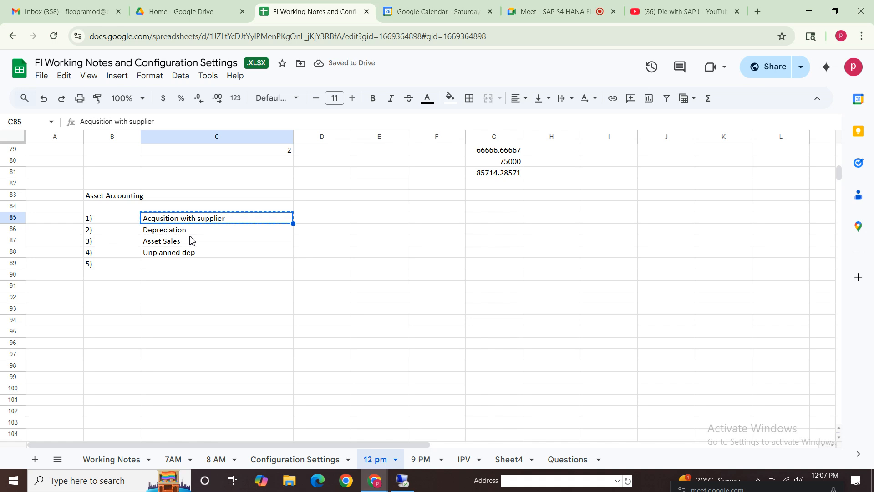
{"action": "left_click", "coordinate": [191, 269]}
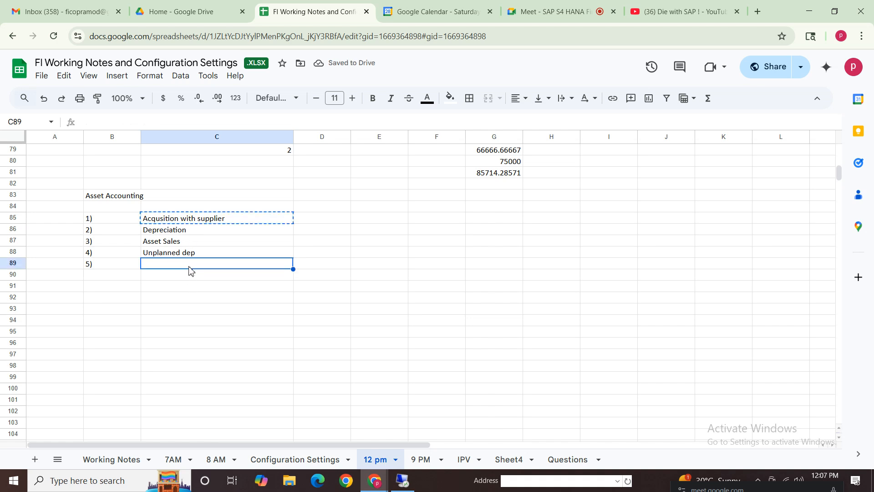
{"action": "type", "text": "Acqusition with supplier"}
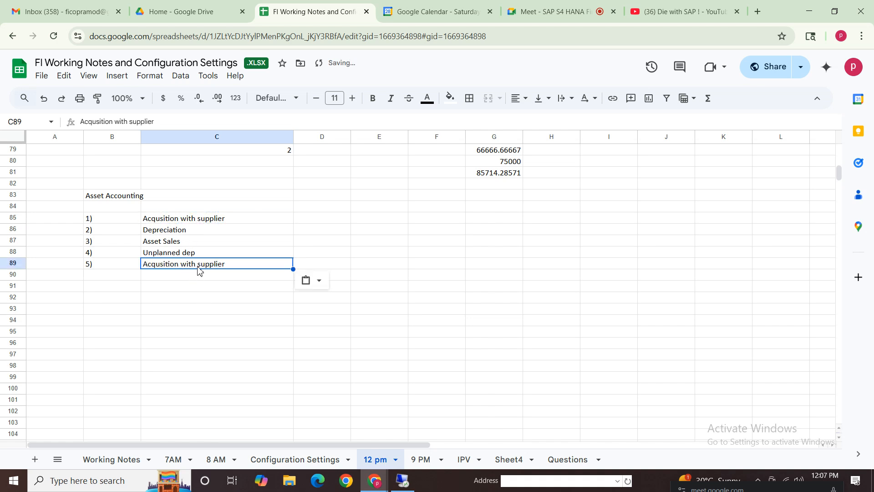
{"action": "double_click", "coordinate": [200, 267]}
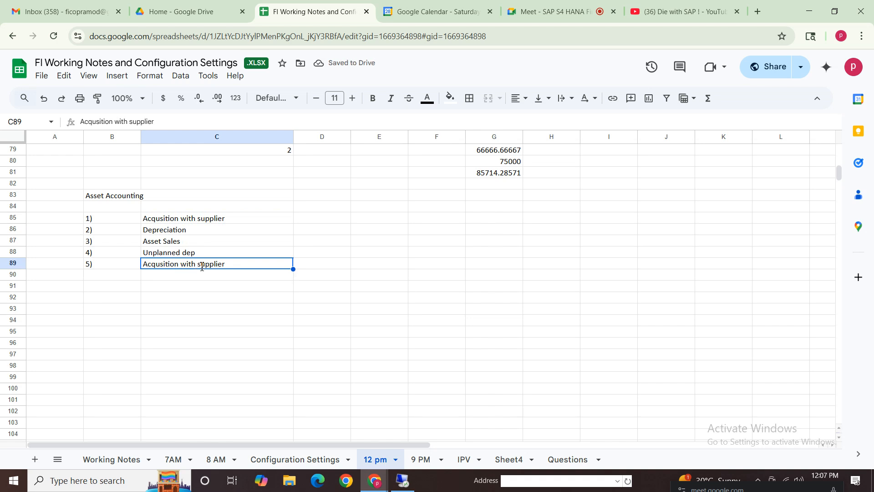
{"action": "type", "text": "ou "}
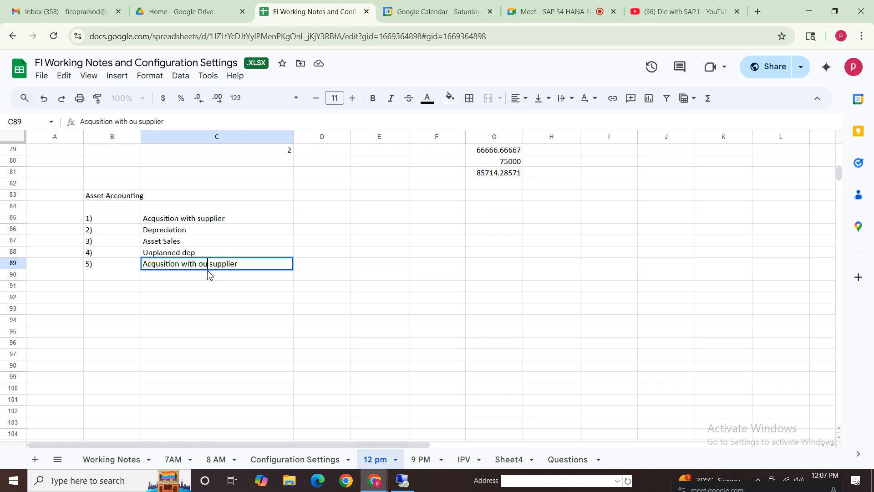
{"action": "type", "text": "t"}
{"action": "left_click", "coordinate": [264, 337]}
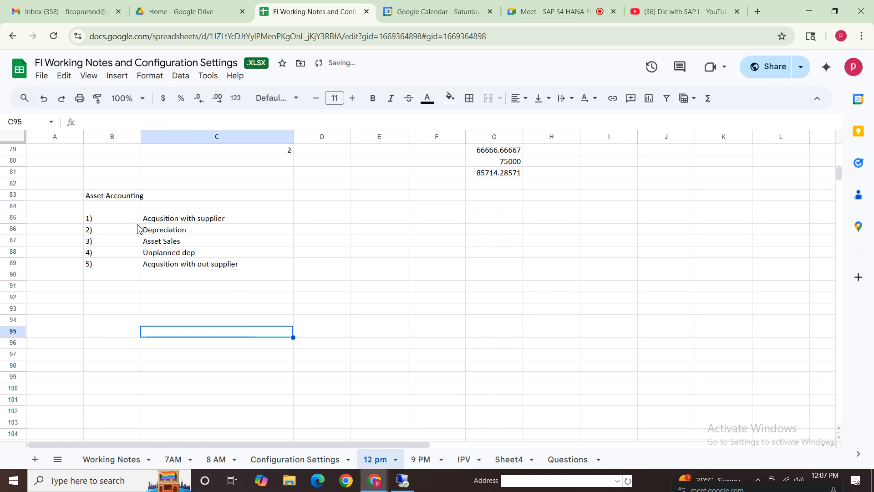
{"action": "left_click_drag", "start_coordinate": [120, 223], "coordinate": [263, 298]}
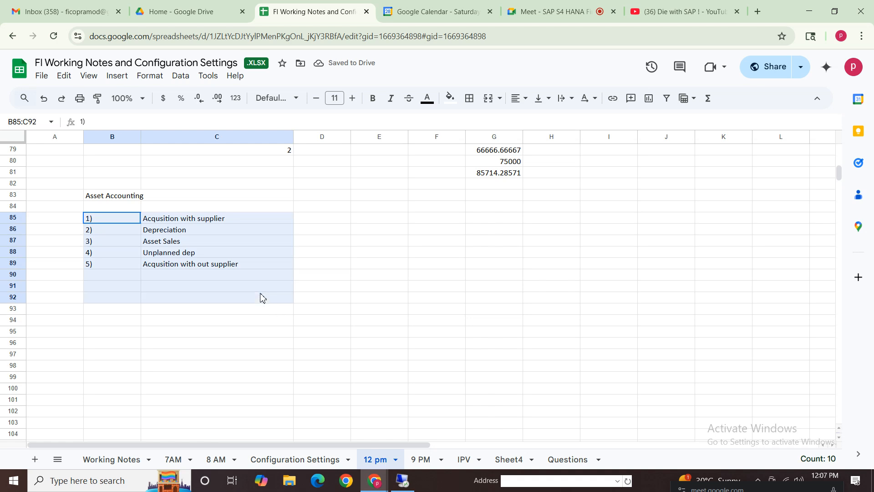
{"action": "left_click", "coordinate": [142, 338]}
{"action": "left_click_drag", "start_coordinate": [113, 223], "coordinate": [246, 272]}
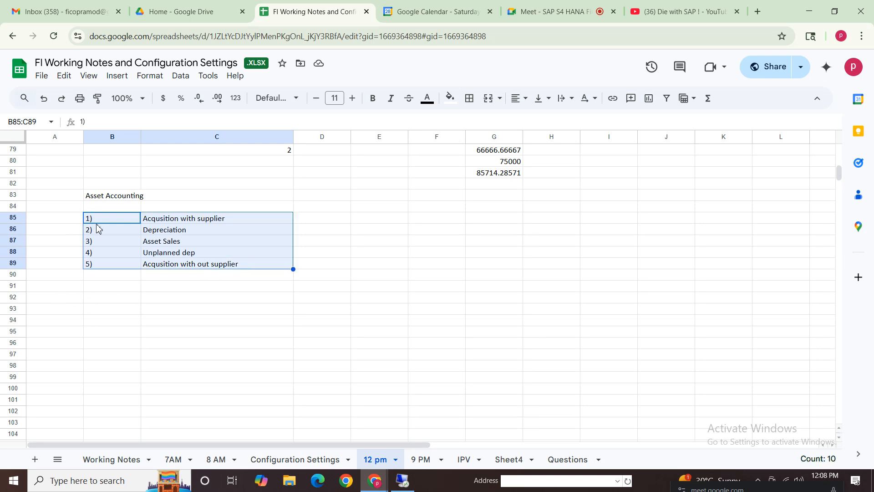
Enter the column heading "Transaction type" in cell D83, beside the Asset Accounting heading.
{"action": "left_click", "coordinate": [304, 199]}
{"action": "type", "text": "Tr"}
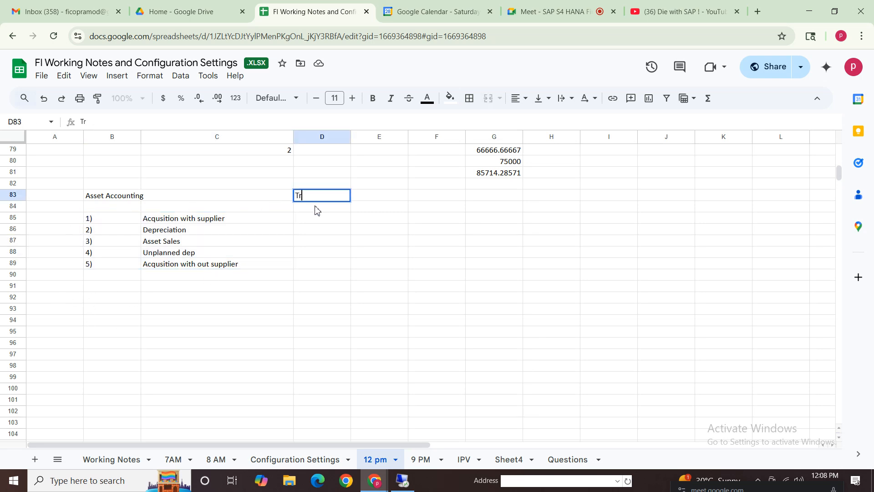
{"action": "type", "text": "ansactin"}
{"action": "key", "text": "BackSpace"}
{"action": "key", "text": "BackSpace"}
{"action": "type", "text": "on type"}
{"action": "left_click", "coordinate": [201, 224]}
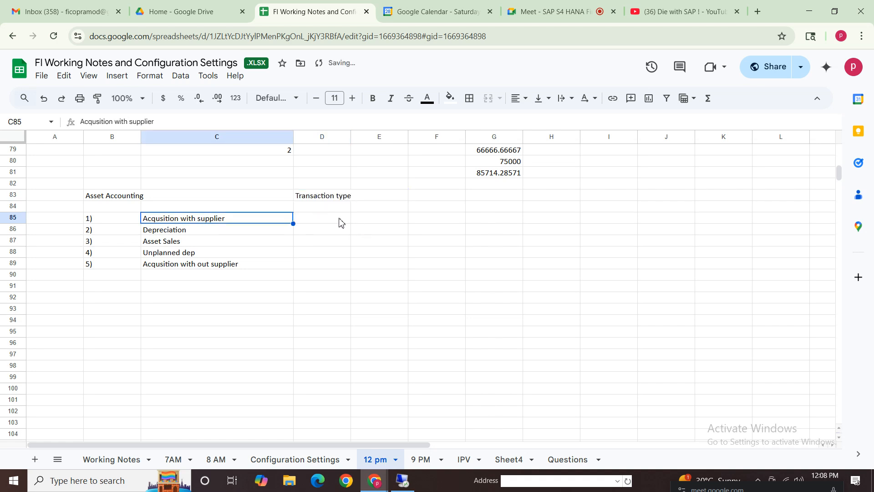
Enter transaction type 100 for the acquisition with supplier in D85 and 210 for asset sales in D87.
{"action": "left_click", "coordinate": [340, 222]}
{"action": "type", "text": "100"}
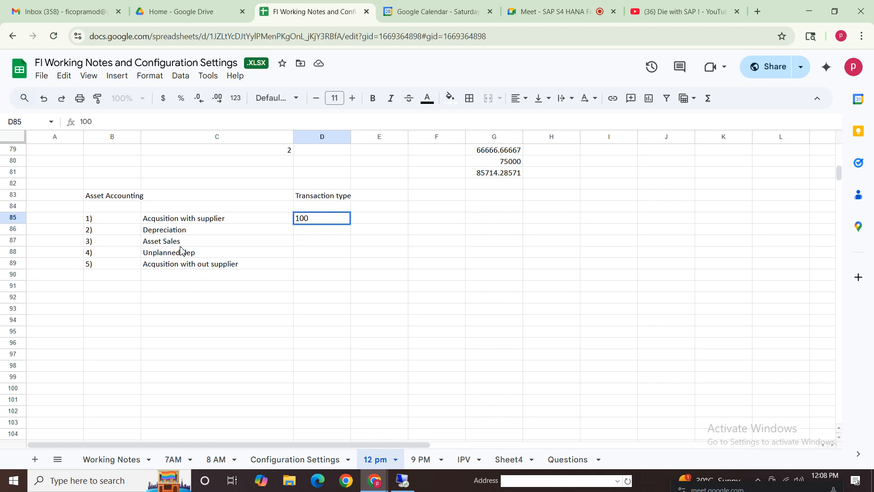
{"action": "left_click", "coordinate": [307, 243]}
{"action": "type", "text": "210"}
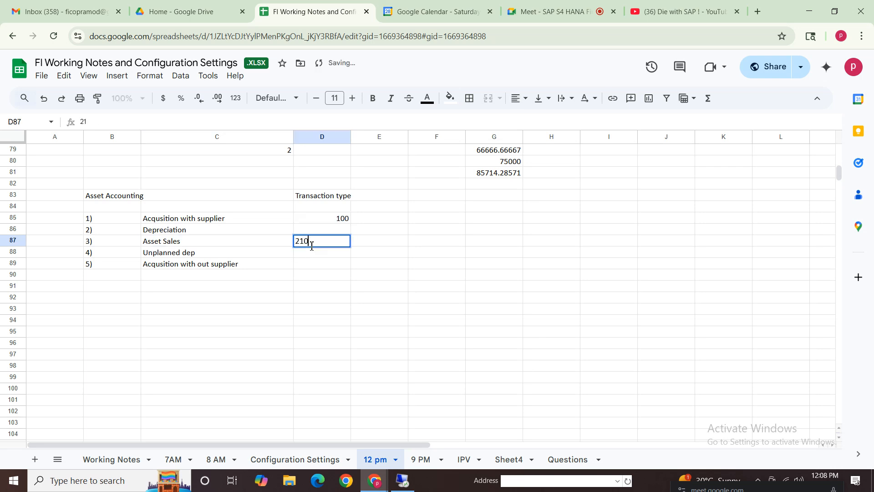
{"action": "left_click", "coordinate": [328, 286]}
Review the numbered transactions in B85:C89 together with the transaction types in column D.
{"action": "left_click_drag", "start_coordinate": [150, 218], "coordinate": [285, 275]}
{"action": "left_click_drag", "start_coordinate": [339, 218], "coordinate": [319, 239]}
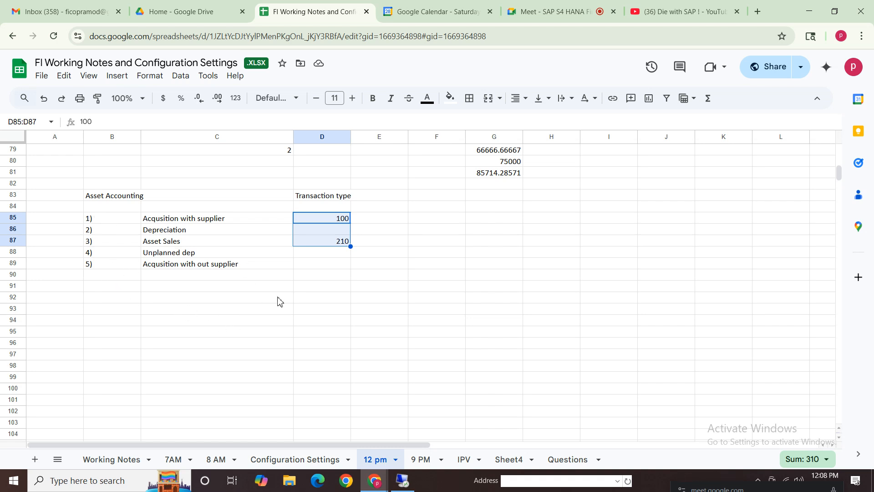
{"action": "left_click", "coordinate": [335, 218]}
{"action": "left_click", "coordinate": [334, 244]}
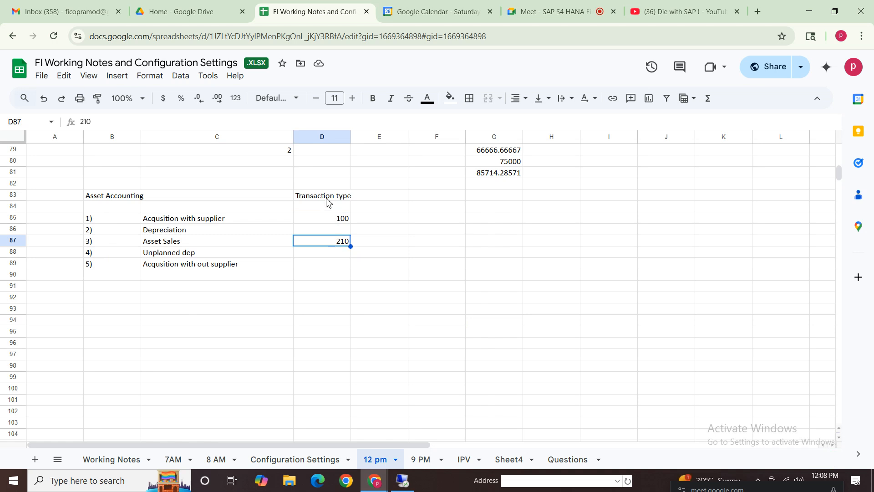
{"action": "left_click", "coordinate": [332, 221]}
{"action": "left_click", "coordinate": [335, 245]}
{"action": "left_click", "coordinate": [334, 221]}
{"action": "left_click", "coordinate": [335, 253], "text": "shift"}
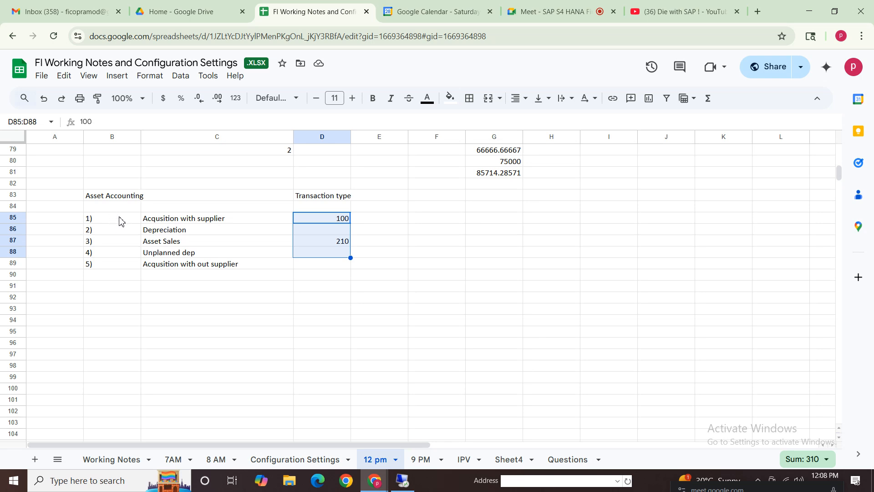
{"action": "left_click_drag", "start_coordinate": [119, 220], "coordinate": [274, 272]}
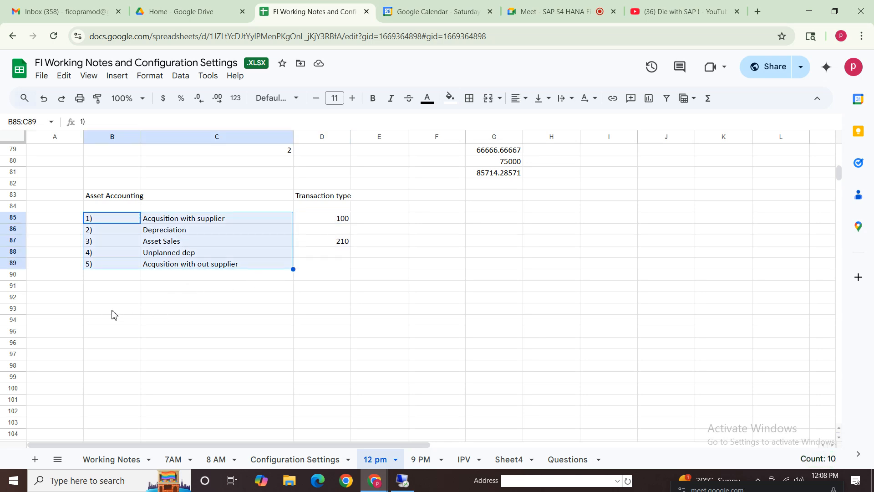
Enter the heading "Prerequisite" in cell B92 below the transaction list.
{"action": "left_click", "coordinate": [107, 299]}
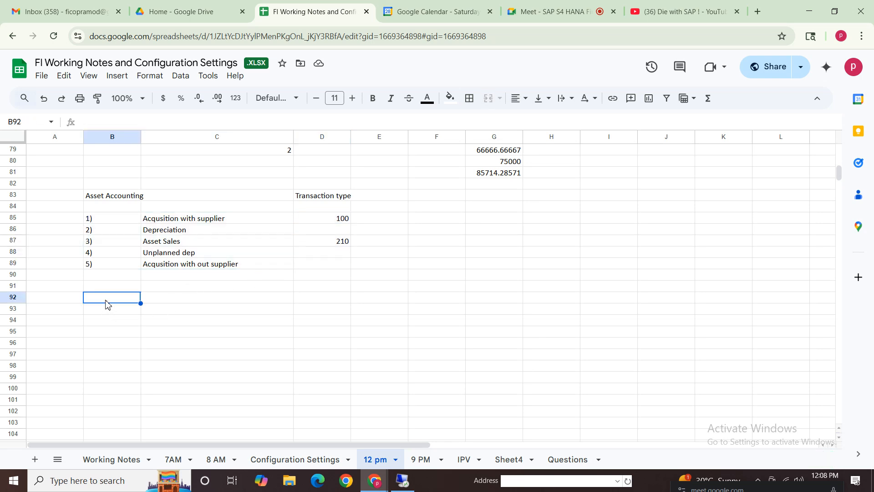
{"action": "type", "text": "Prerequsite"}
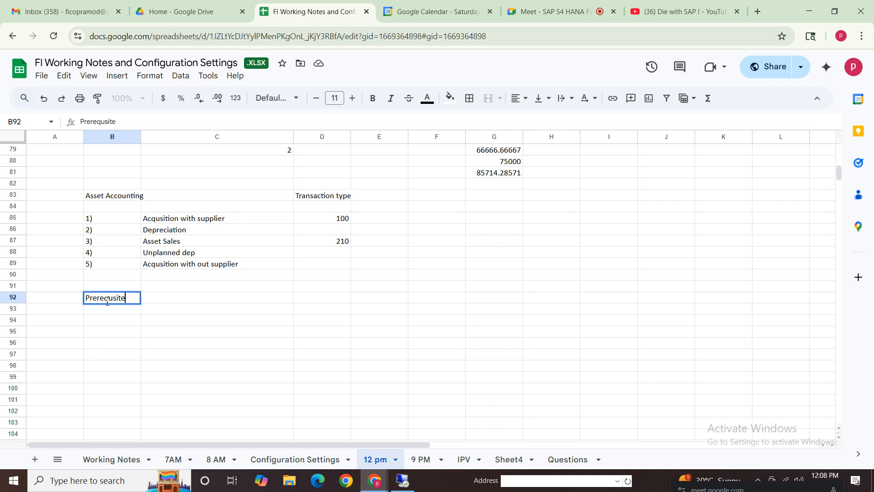
{"action": "key", "text": "BackSpace"}
{"action": "key", "text": "BackSpace"}
{"action": "key", "text": "BackSpace"}
{"action": "key", "text": "BackSpace"}
{"action": "type", "text": "isite"}
{"action": "left_click", "coordinate": [121, 339]}
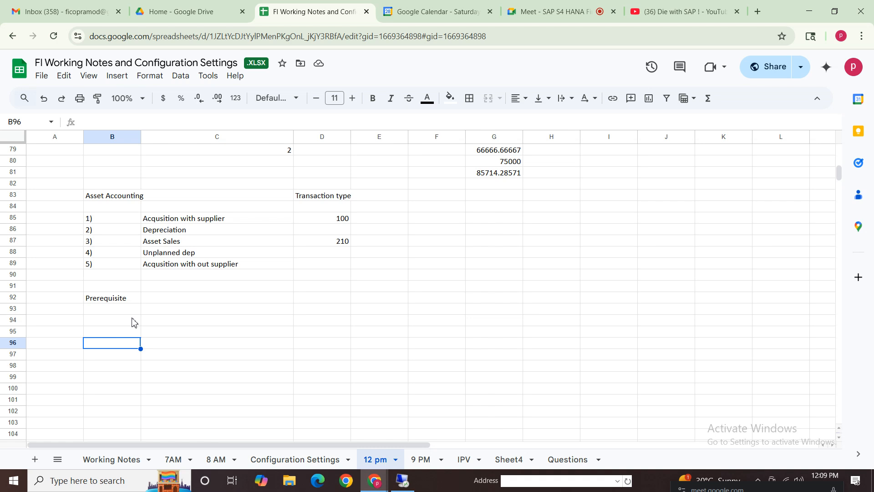
{"action": "left_click", "coordinate": [122, 302]}
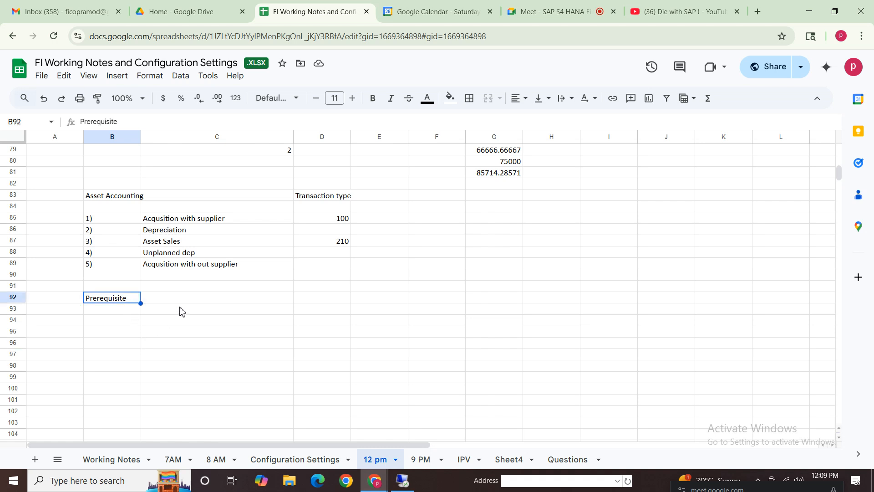
Add an entry for the depreciation area in cell C93, one row below the Prerequisite heading.
{"action": "left_click", "coordinate": [169, 312]}
{"action": "type", "text": "De"}
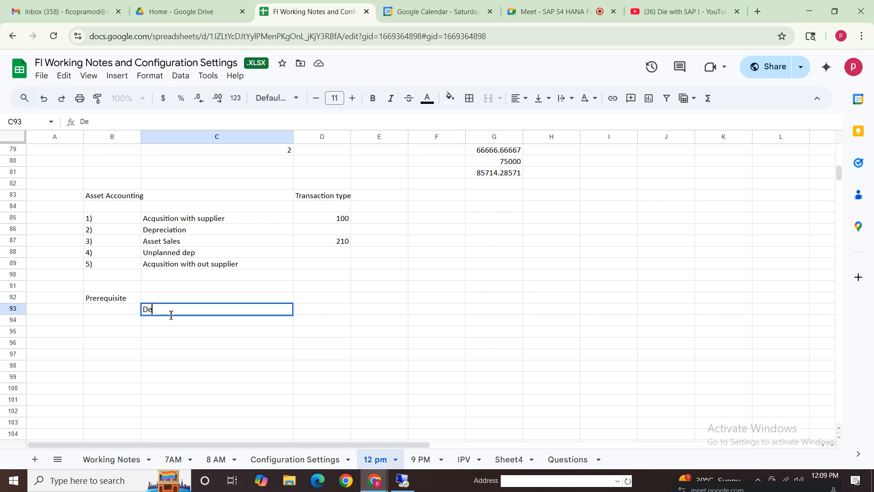
{"action": "type", "text": "preciatiokn"}
{"action": "key", "text": "BackSpace"}
{"action": "type", "text": "n Area"}
{"action": "left_click", "coordinate": [183, 367]}
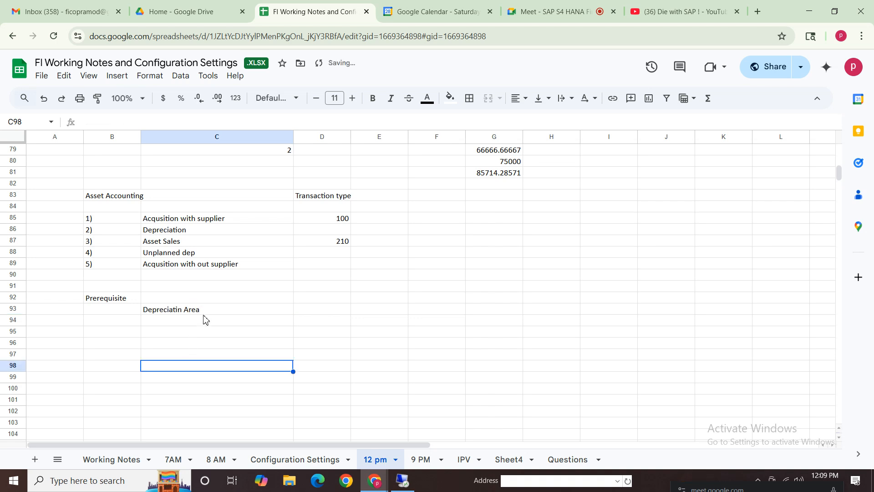
Correct the spelling in cell C93 so the entry reads "Depreciation Area".
{"action": "left_click", "coordinate": [209, 314]}
{"action": "double_click", "coordinate": [180, 313]}
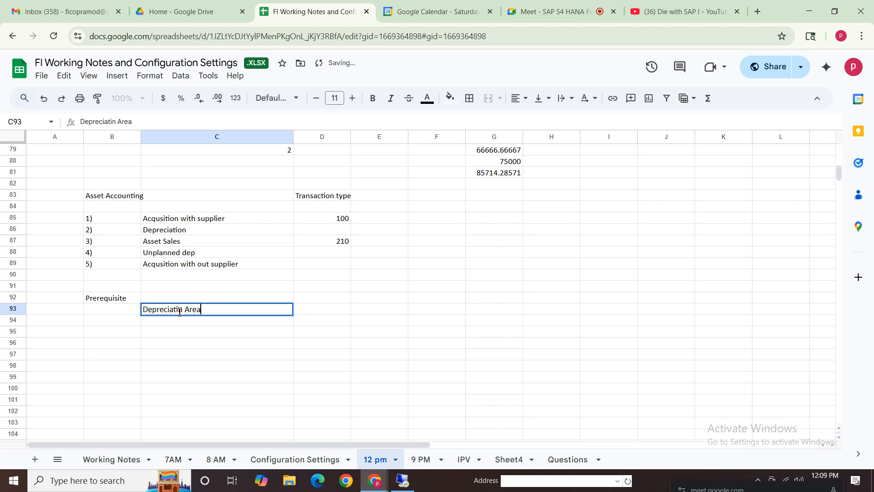
{"action": "type", "text": "om"}
{"action": "key", "text": "BackSpace"}
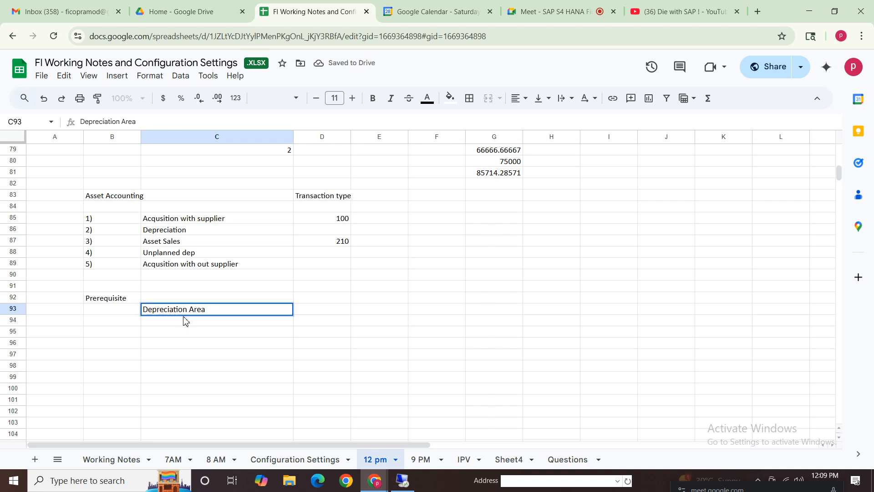
{"action": "type", "text": "n"}
{"action": "left_click", "coordinate": [209, 367]}
{"action": "left_click", "coordinate": [194, 313]}
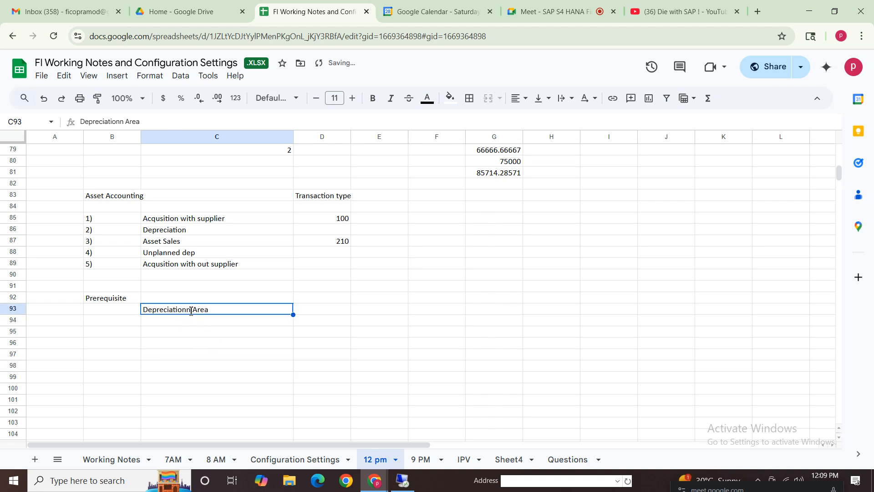
{"action": "double_click", "coordinate": [189, 312]}
{"action": "left_click", "coordinate": [190, 310]}
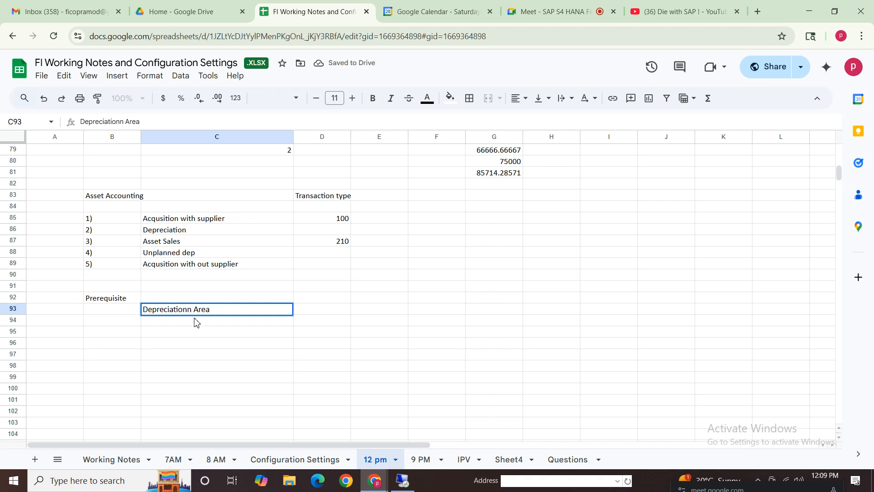
{"action": "key", "text": "BackSpace"}
{"action": "key", "text": "Return"}
{"action": "key", "text": "Up"}
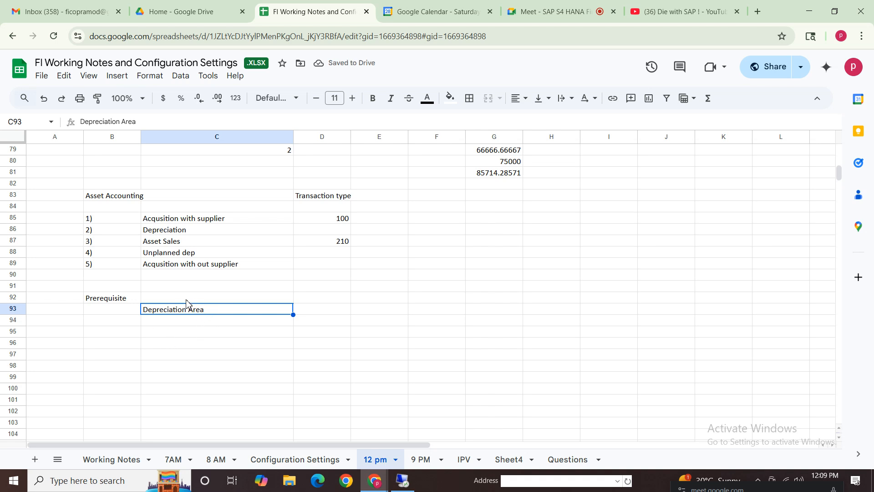
Enter "Hierarchy area - Chart Of Depreciation" in cell C92, beside the Prerequisite heading.
{"action": "left_click", "coordinate": [222, 298]}
{"action": "type", "text": "Hi"}
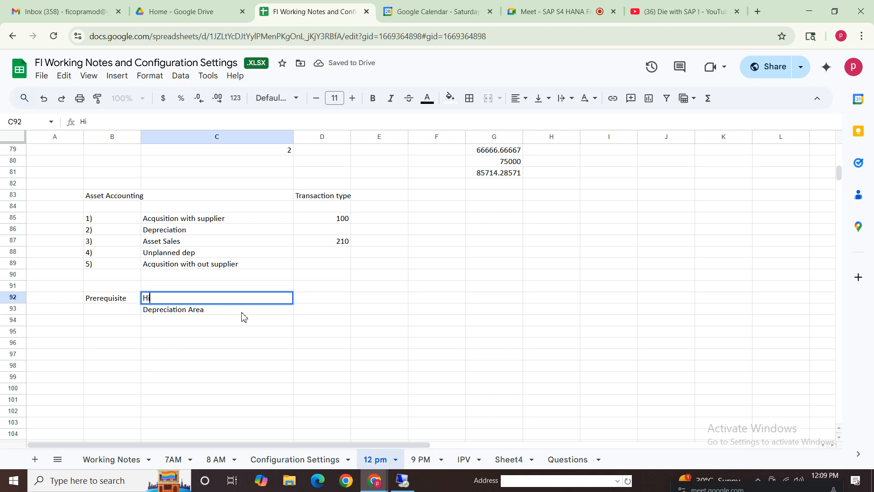
{"action": "type", "text": "erarchy area - C"}
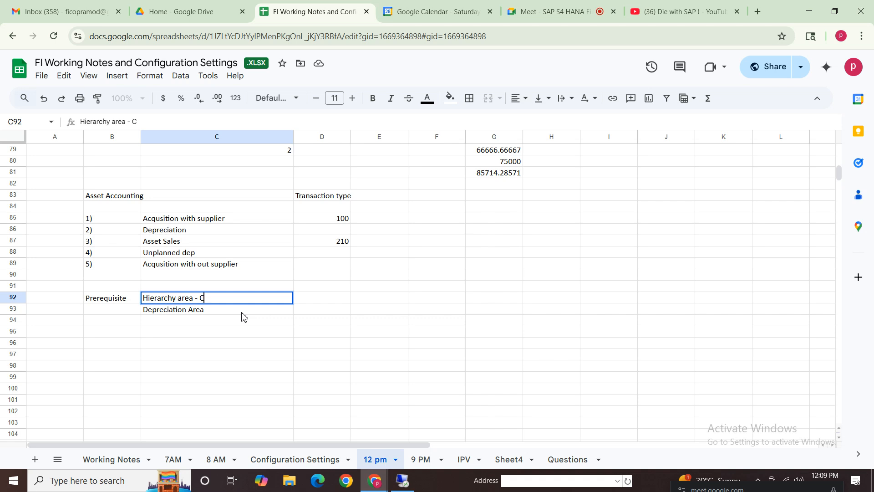
{"action": "type", "text": "hart Of Depr"}
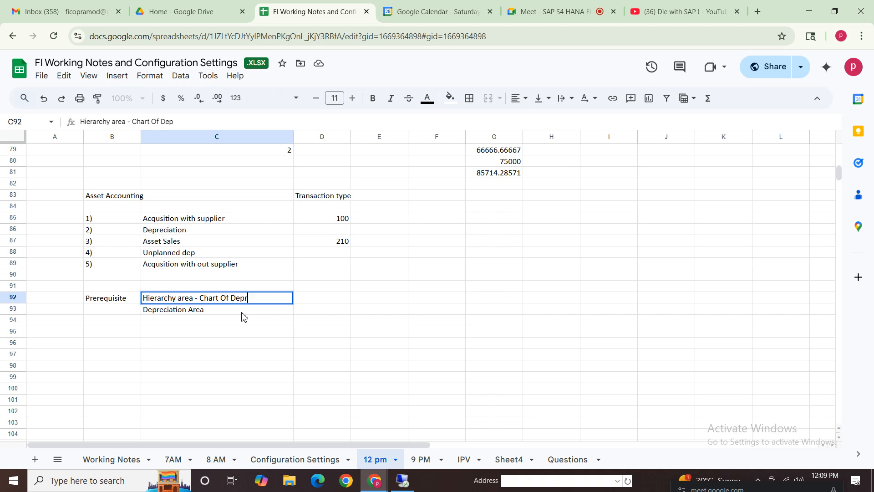
{"action": "type", "text": "eciation"}
{"action": "left_click", "coordinate": [220, 353]}
{"action": "left_click", "coordinate": [224, 300]}
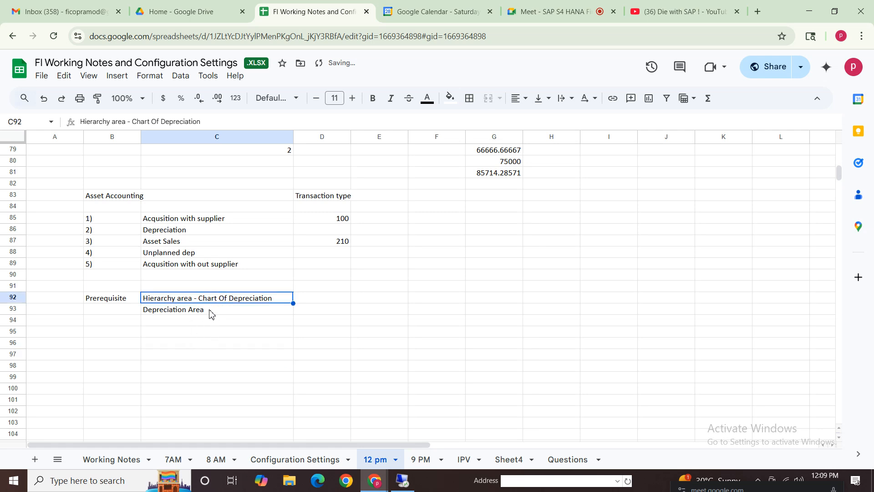
Make the entry in cell C93 plural so it reads "Depreciation Areas".
{"action": "double_click", "coordinate": [210, 313]}
{"action": "type", "text": "s"}
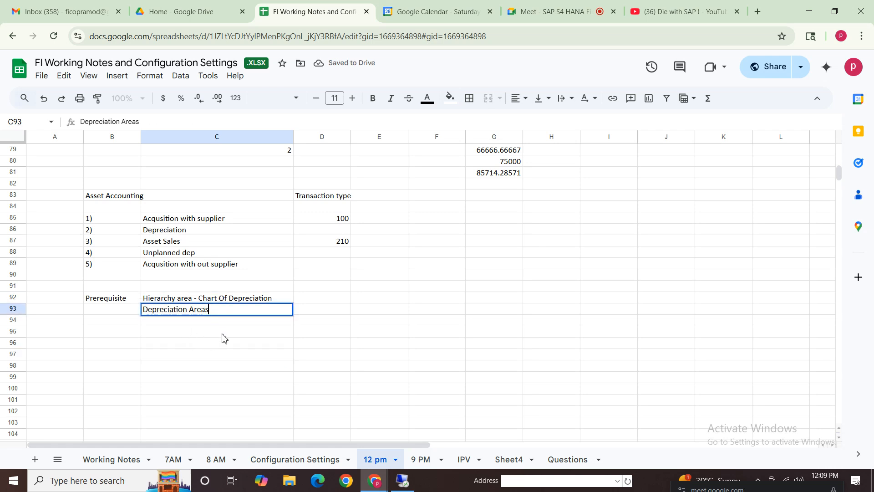
{"action": "left_click", "coordinate": [223, 335]}
{"action": "left_click", "coordinate": [194, 313]}
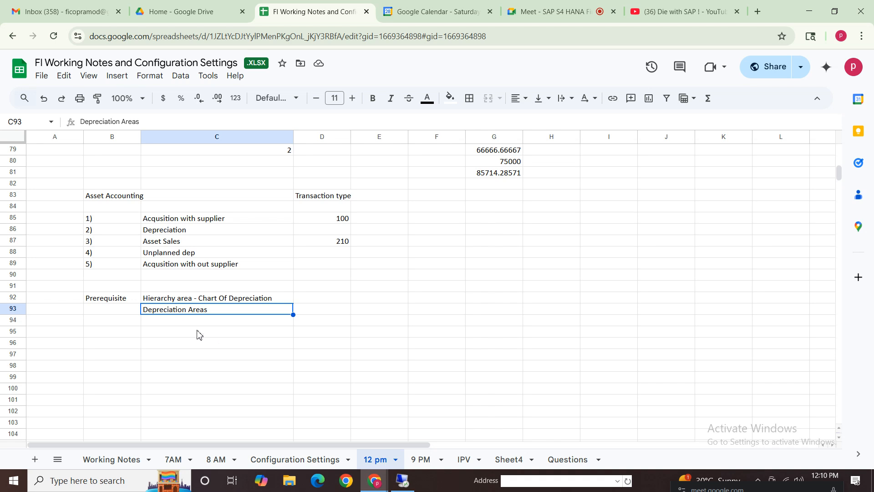
Move the "Prerequisite" heading from cell B92 to B95 by cutting and pasting it.
{"action": "left_click", "coordinate": [108, 301]}
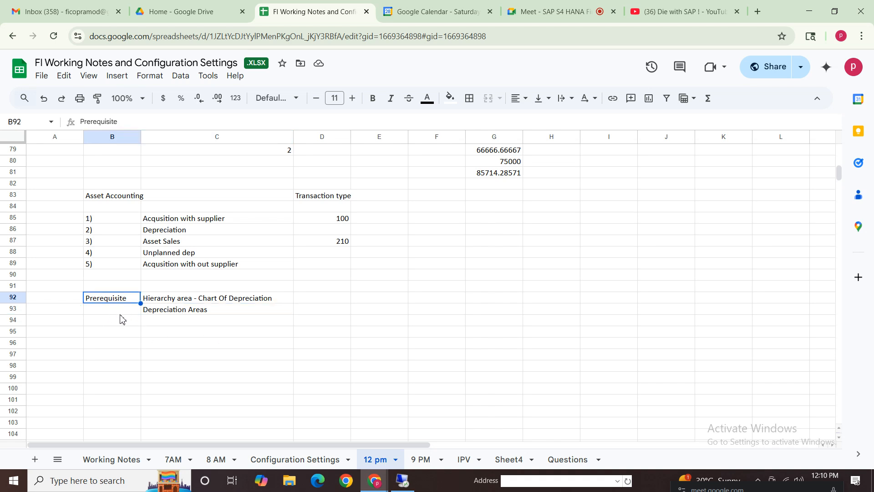
{"action": "left_click", "coordinate": [155, 313]}
{"action": "left_click", "coordinate": [136, 331]}
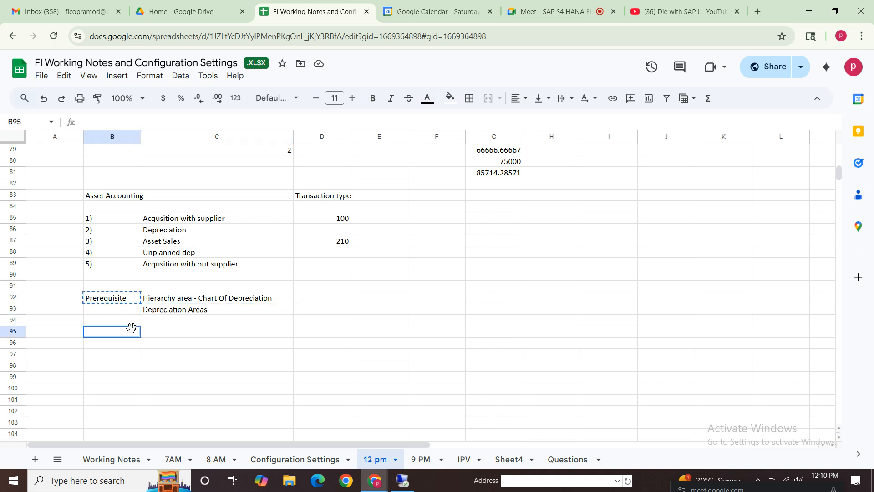
{"action": "key", "text": "ctrl+v"}
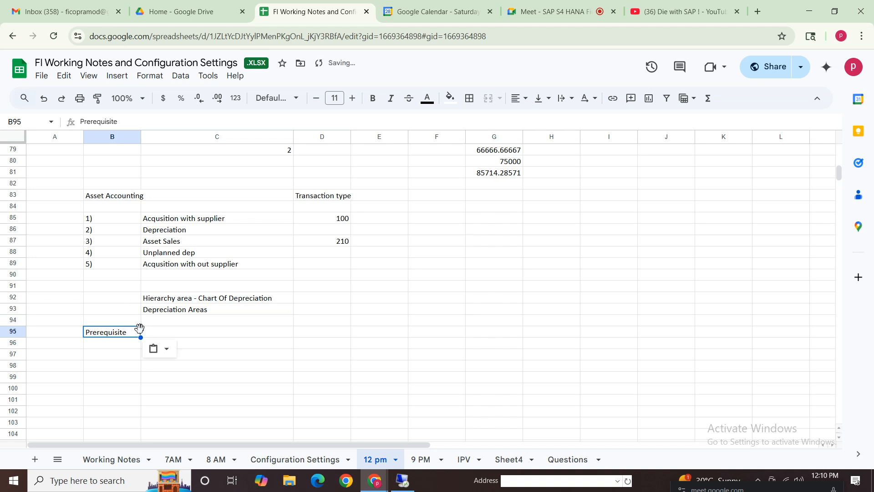
List the prerequisites beside the heading, with "1) Ledgers" in C95 and "2) Currencies" in C96.
{"action": "left_click", "coordinate": [195, 337]}
{"action": "double_click", "coordinate": [195, 333]}
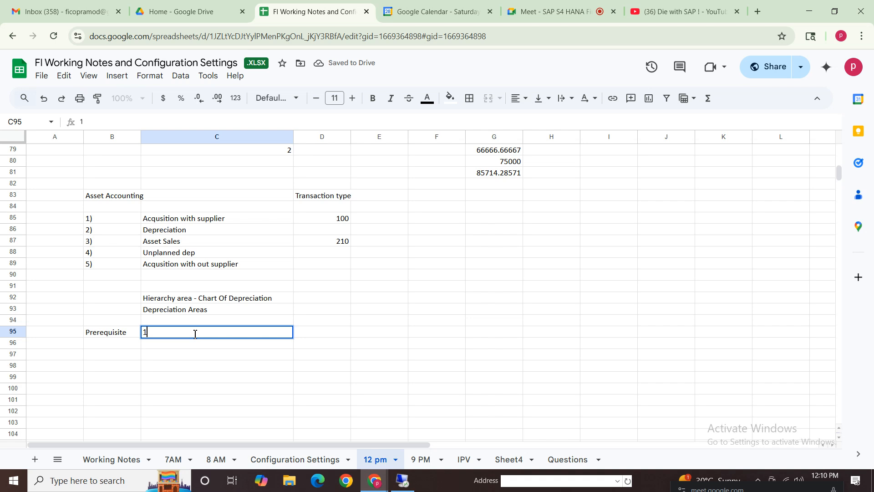
{"action": "type", "text": "1) Ledgerr"}
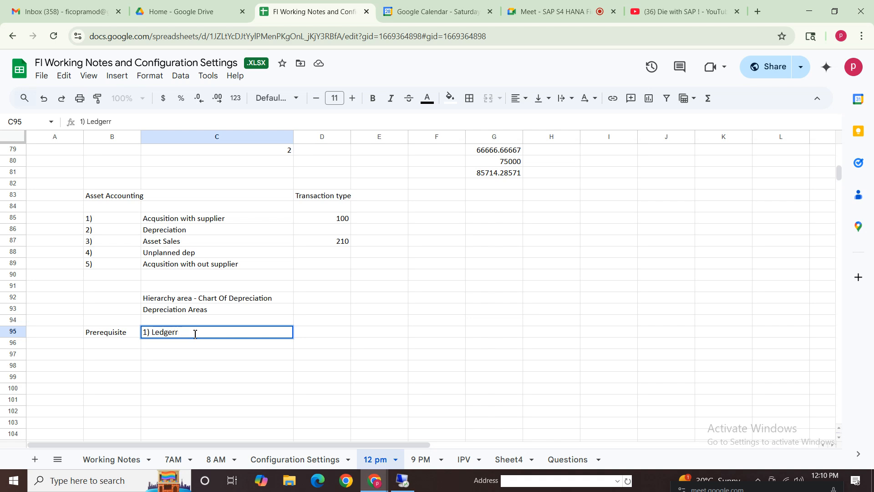
{"action": "key", "text": "BackSpace"}
{"action": "key", "text": "Return"}
{"action": "type", "text": "2) C"}
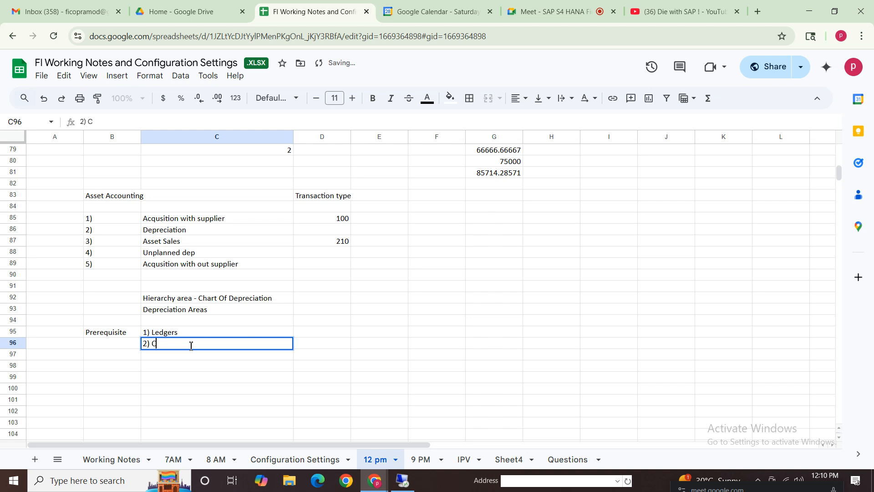
{"action": "type", "text": "urrencies"}
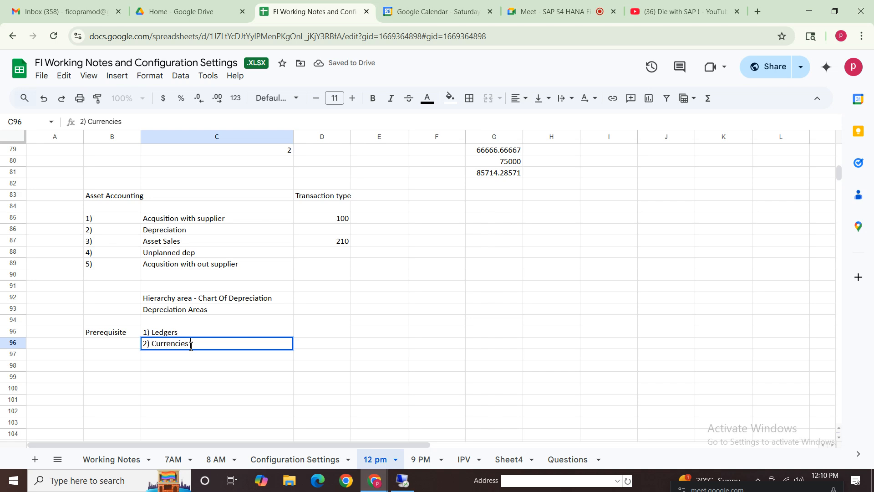
{"action": "key", "text": "Return"}
{"action": "left_click", "coordinate": [191, 333]}
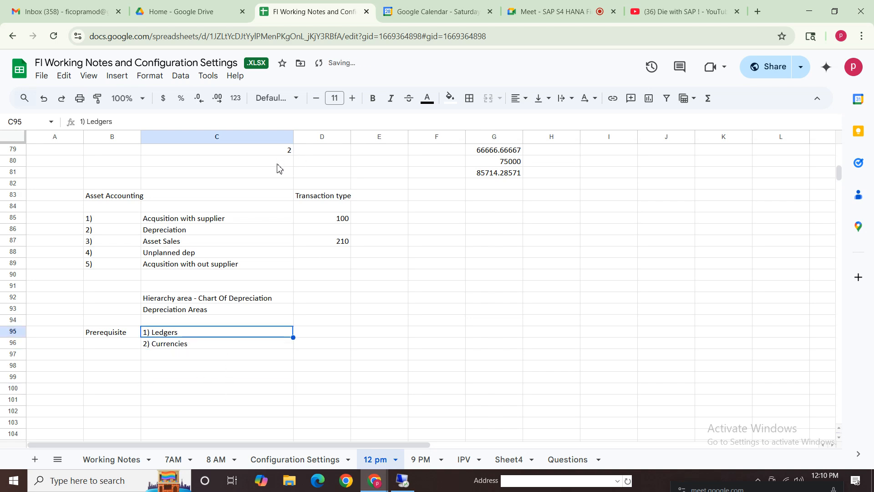
Switch to SAP Logon and log on to the S4HANA system, client 100, with the user name and account password.
{"action": "left_click", "coordinate": [409, 483]}
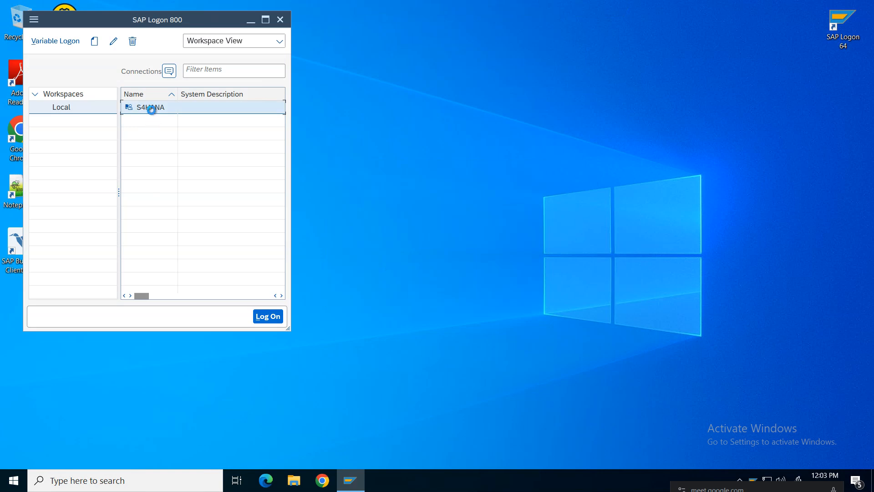
{"action": "double_click", "coordinate": [150, 108]}
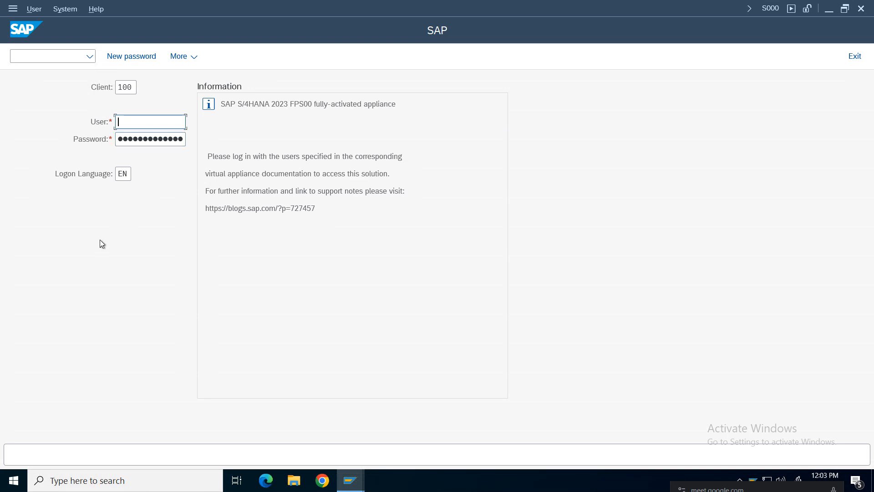
{"action": "left_click", "coordinate": [122, 124]}
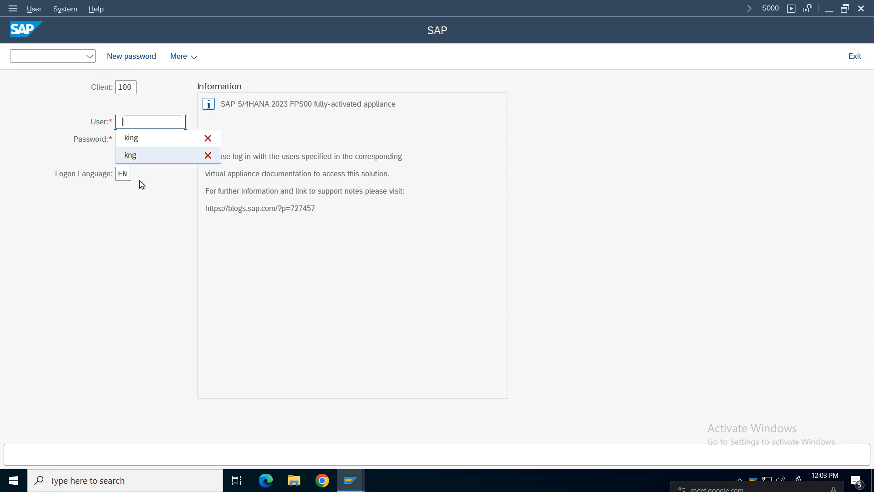
{"action": "left_click", "coordinate": [143, 140]}
{"action": "key", "text": "Tab"}
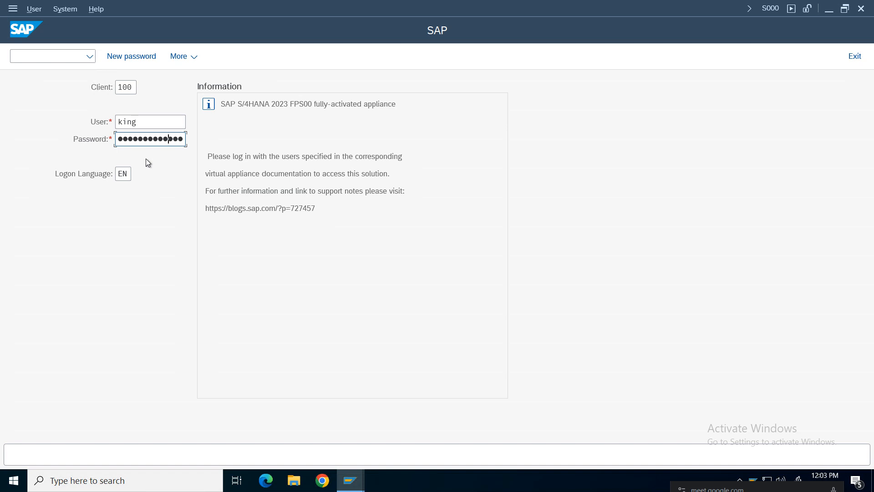
{"action": "key", "text": "Return"}
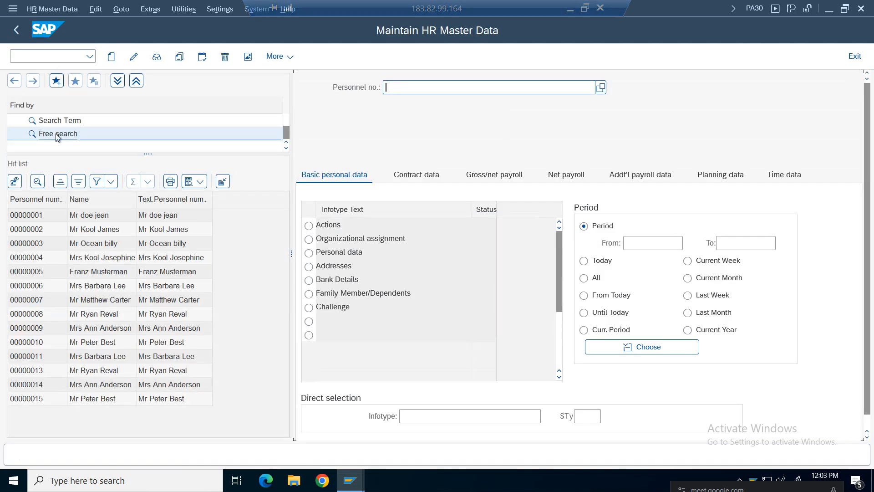
Leave Maintain HR Master Data and open the SAP Customizing Implementation Guide in Display IMG.
{"action": "left_click", "coordinate": [16, 32]}
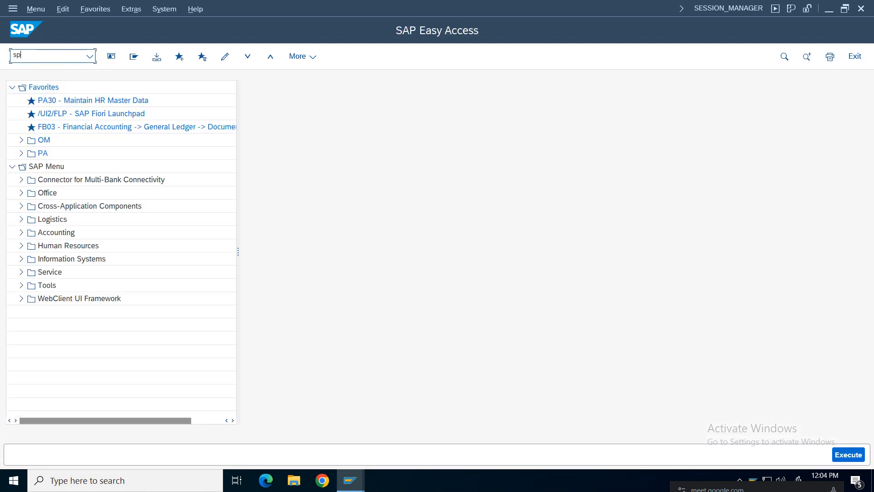
{"action": "key", "text": "BackSpace"}
{"action": "key", "text": "Return"}
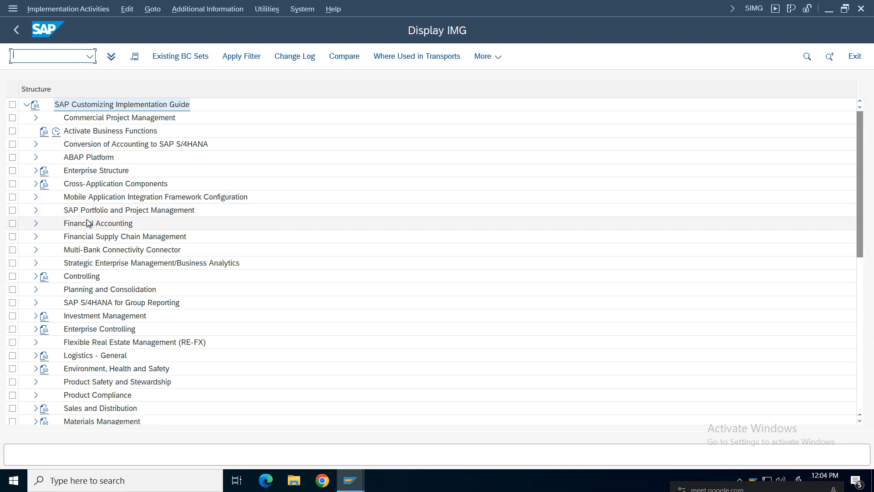
Expand Financial Accounting in the implementation guide, and its Asset Accounting node.
{"action": "left_click", "coordinate": [36, 223]}
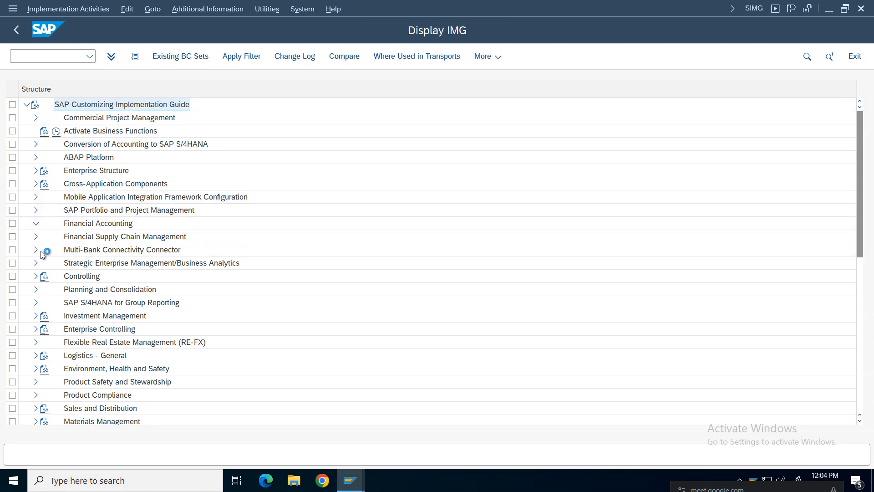
{"action": "left_click", "coordinate": [82, 224]}
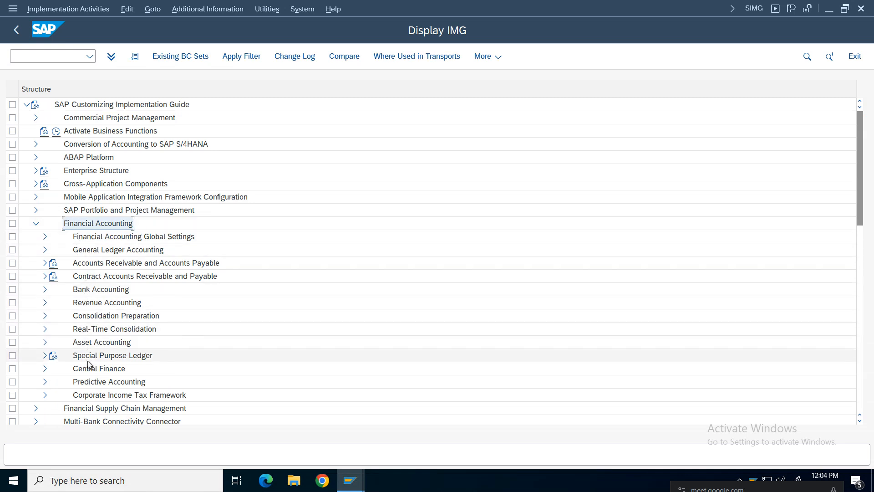
{"action": "left_click", "coordinate": [45, 342]}
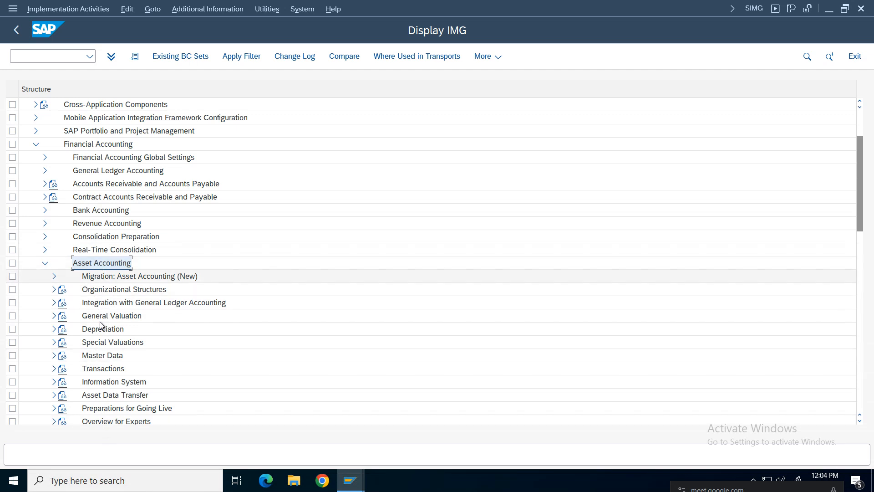
Look over the Organizational Structures, Depreciation and Master Data nodes under Asset Accounting.
{"action": "left_click", "coordinate": [116, 290]}
{"action": "left_click", "coordinate": [103, 331]}
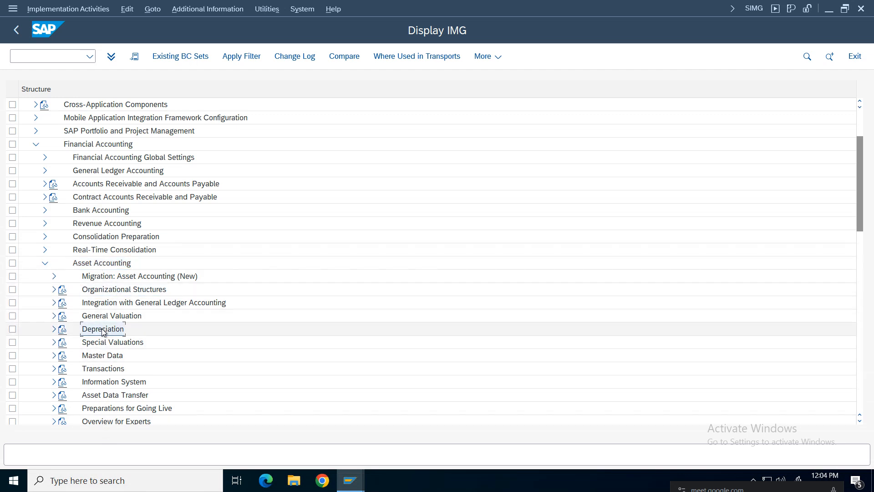
{"action": "left_click", "coordinate": [109, 358]}
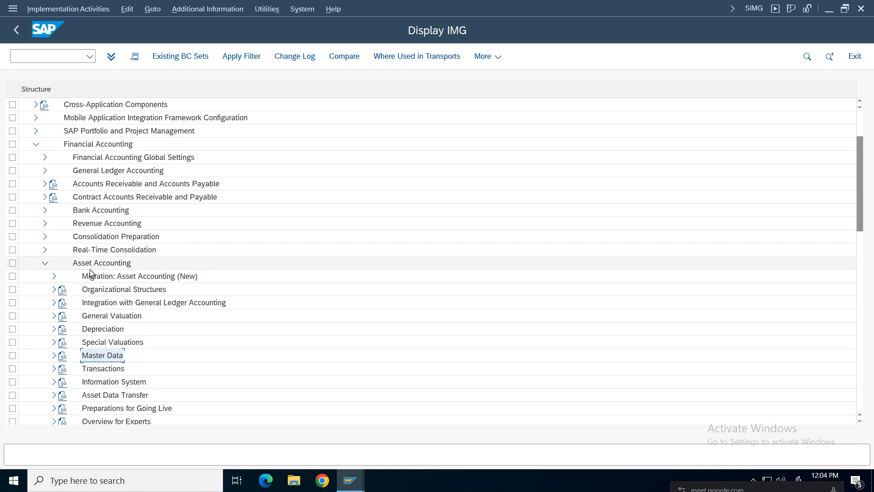
{"action": "left_click", "coordinate": [99, 290]}
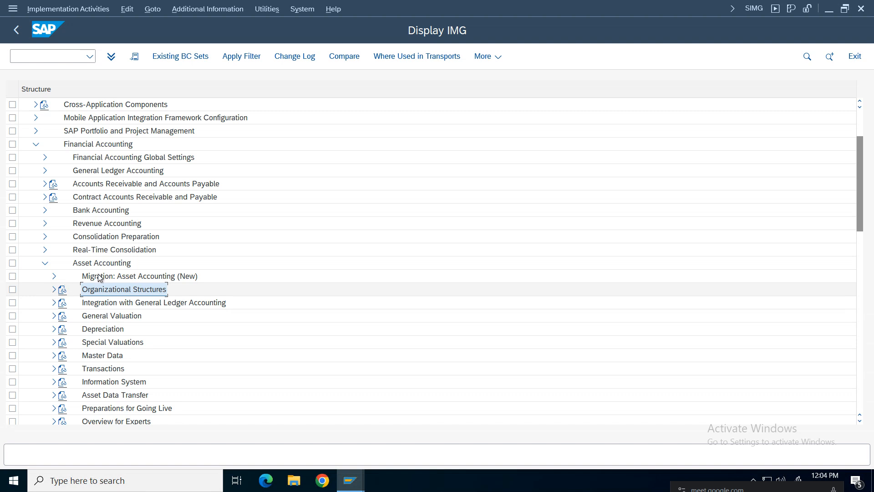
Collapse the Asset Accounting node and expand Financial Accounting Global Settings.
{"action": "left_click", "coordinate": [45, 264]}
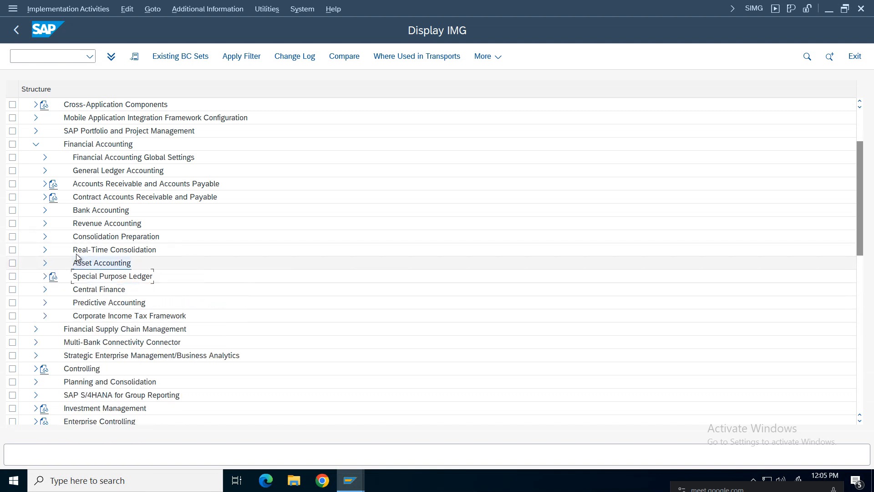
{"action": "left_click", "coordinate": [44, 157]}
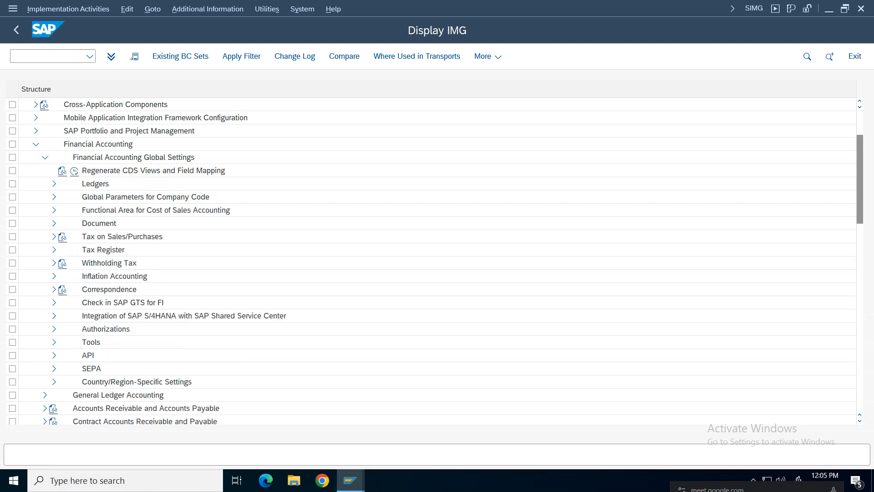
Switch to the Google Sheets notes and review the Depreciation Areas entry and the Ledgers and Currencies prerequisites.
{"action": "mouse_move", "coordinate": [552, 11]}
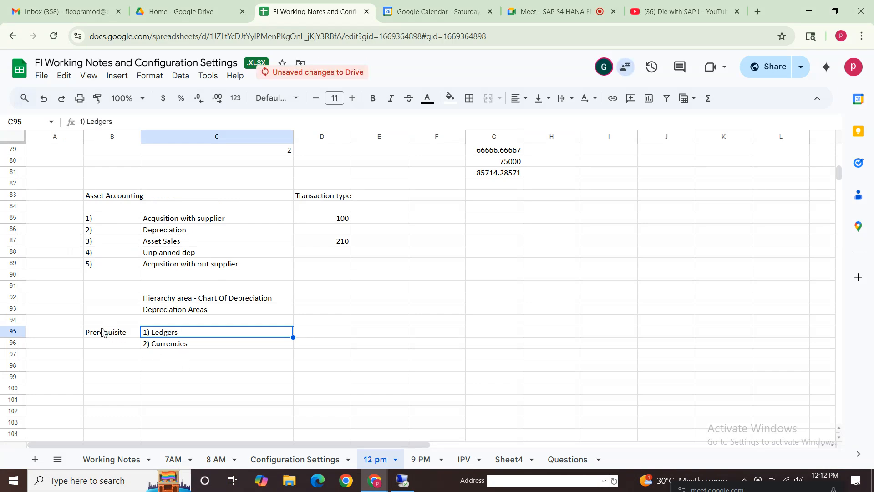
{"action": "left_click", "coordinate": [190, 311]}
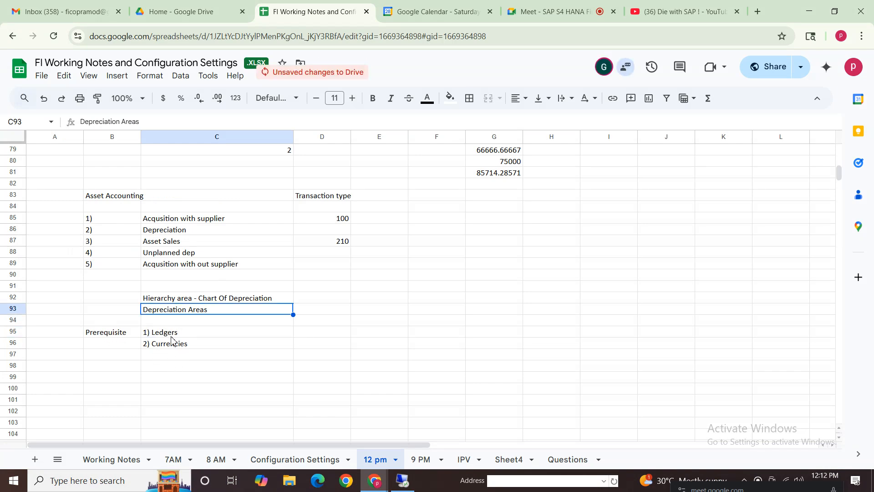
{"action": "left_click_drag", "start_coordinate": [172, 334], "coordinate": [173, 344]}
{"action": "left_click", "coordinate": [179, 378]}
{"action": "left_click", "coordinate": [181, 344]}
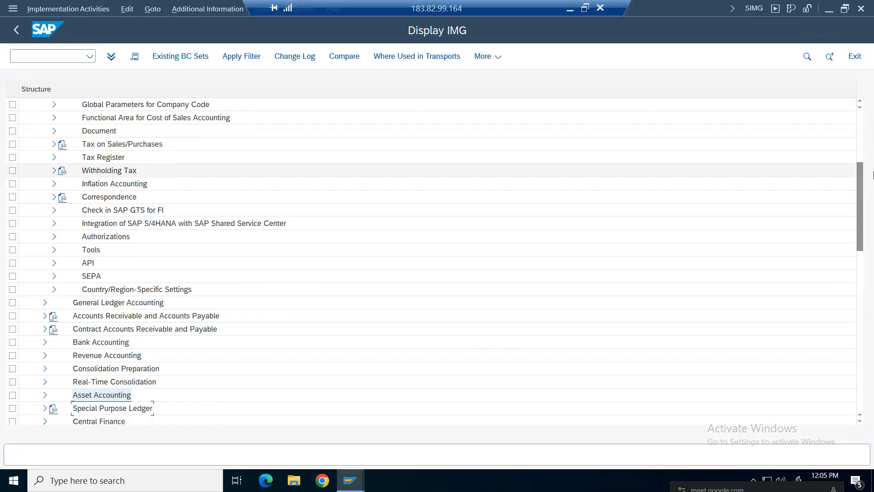
Back in SAP, expand Ledgers under Financial Accounting Global Settings and open the ledger settings activity from its Ledger node.
{"action": "scroll", "coordinate": [57, 240], "scroll_direction": "up", "scroll_amount": 4}
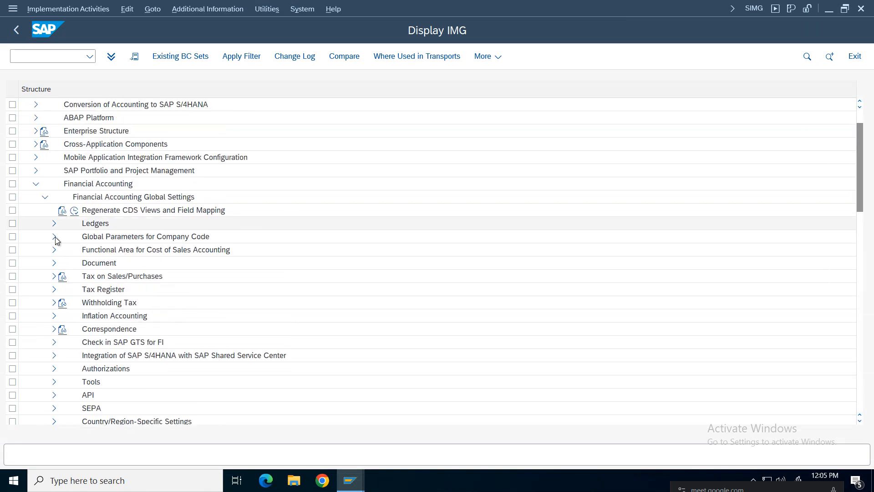
{"action": "left_click", "coordinate": [83, 225]}
{"action": "left_click", "coordinate": [54, 223]}
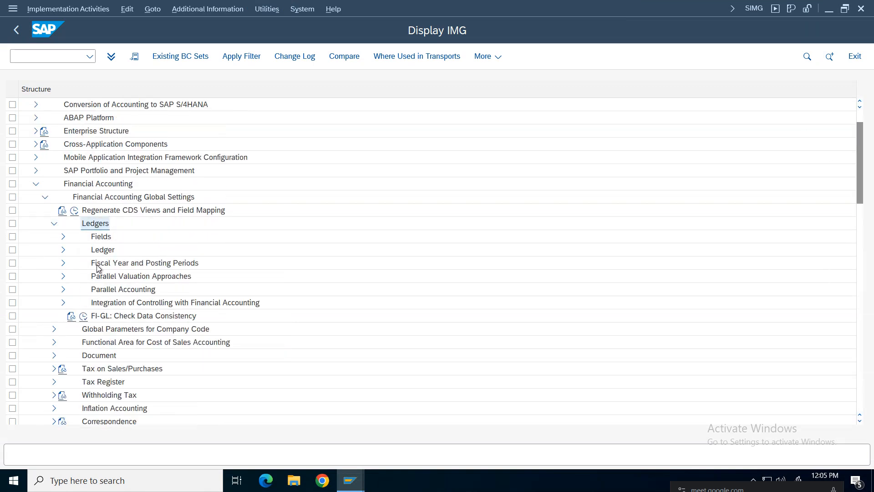
{"action": "left_click", "coordinate": [100, 249]}
{"action": "left_click", "coordinate": [63, 250]}
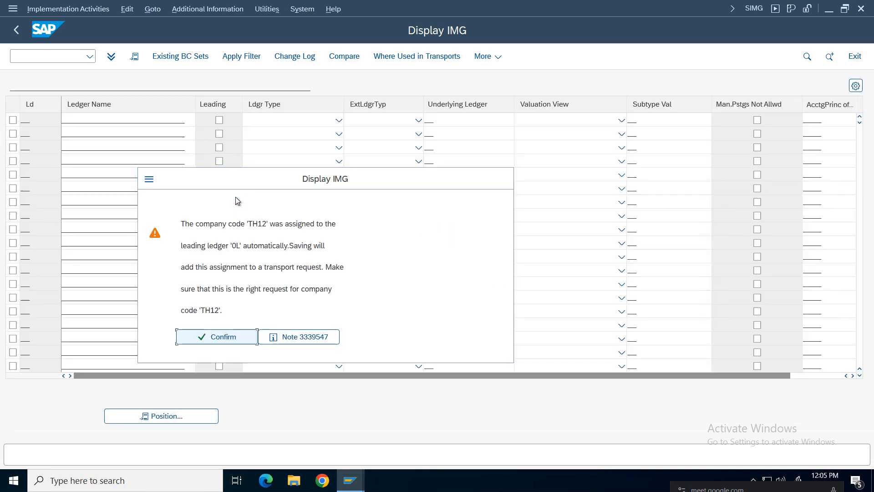
Confirm the messages about assigning company codes to the leading ledger and close the consistency check list.
{"action": "left_click", "coordinate": [220, 341]}
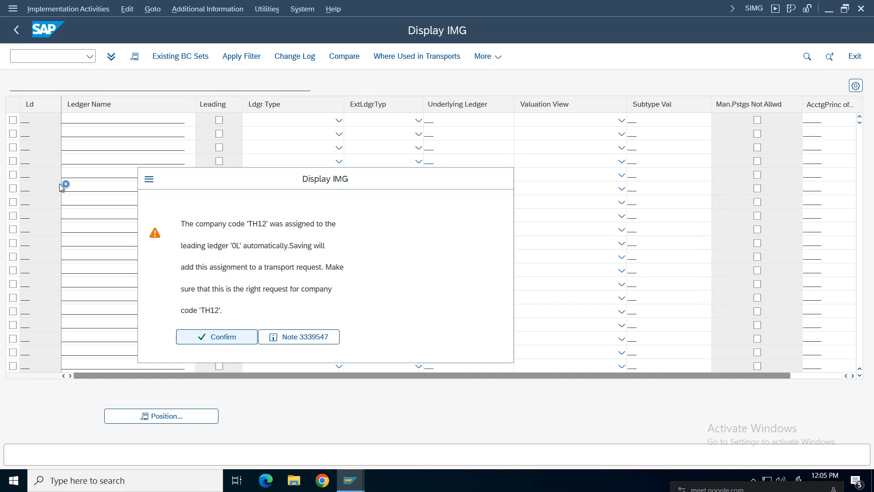
{"action": "left_click", "coordinate": [217, 342]}
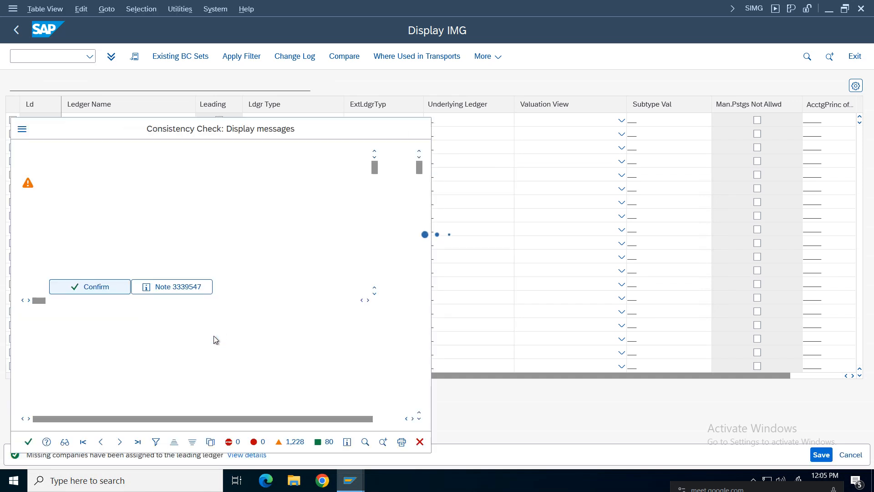
{"action": "key", "text": "Return"}
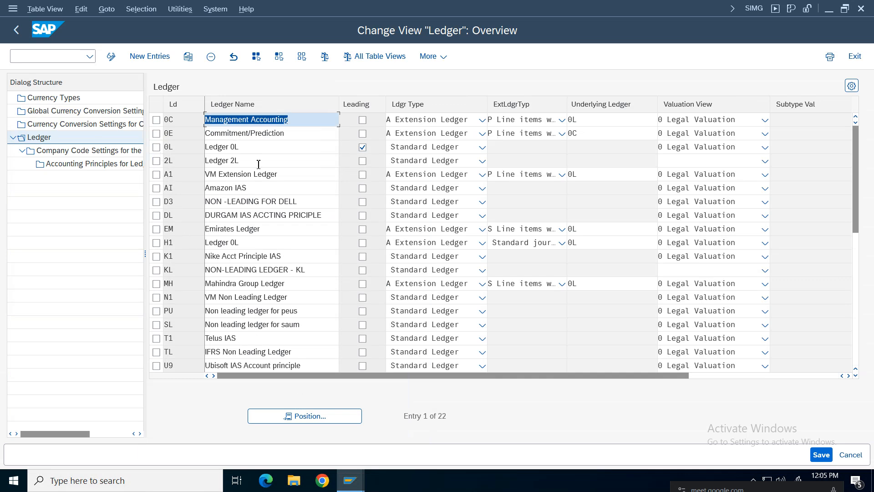
Select ledger 0L and open its Company Code Settings for the Ledger, accepting the consistency check messages.
{"action": "left_click", "coordinate": [252, 147]}
{"action": "left_click", "coordinate": [157, 148]}
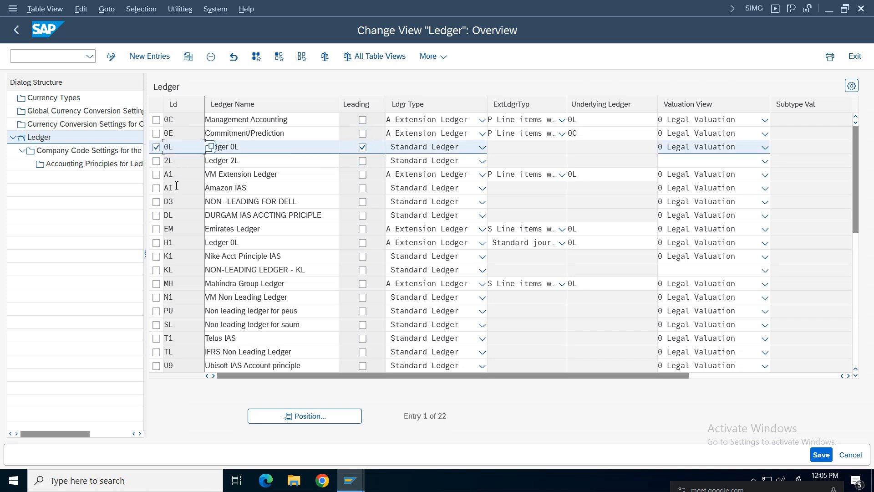
{"action": "double_click", "coordinate": [89, 151]}
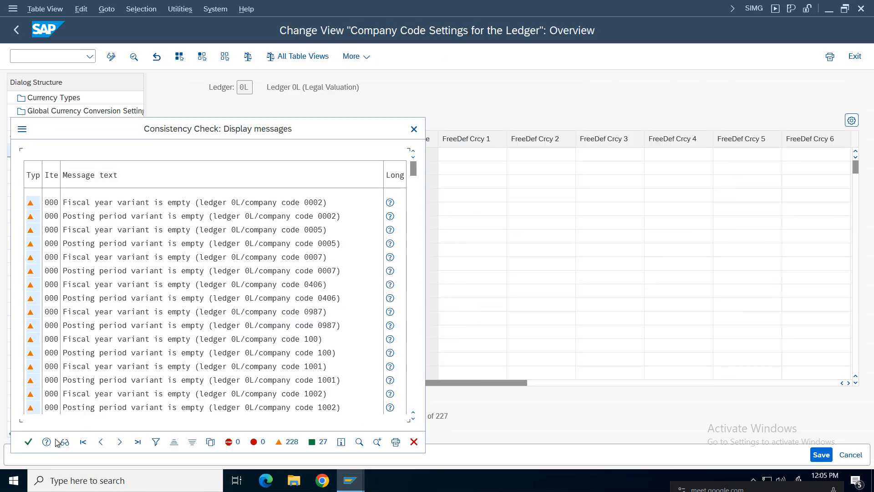
{"action": "left_click", "coordinate": [28, 442]}
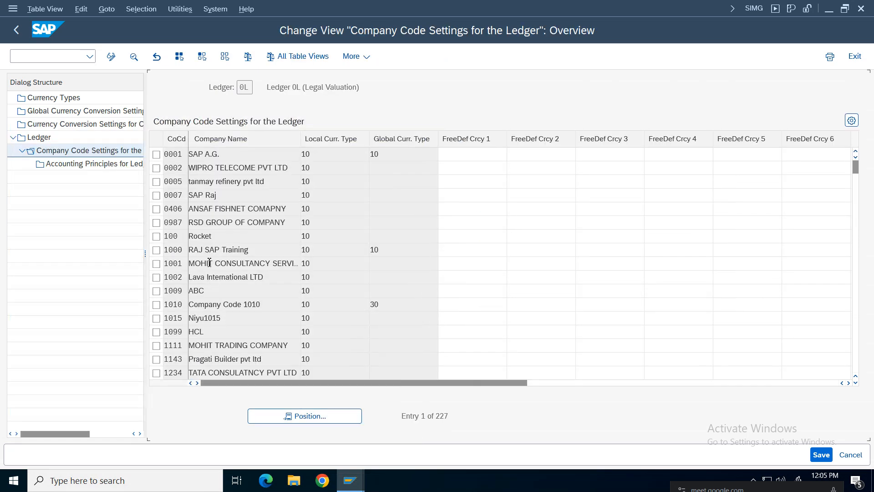
Position the company code settings list of ledger 0L on company code VZ01.
{"action": "left_click", "coordinate": [303, 417]}
{"action": "type", "text": "vz"}
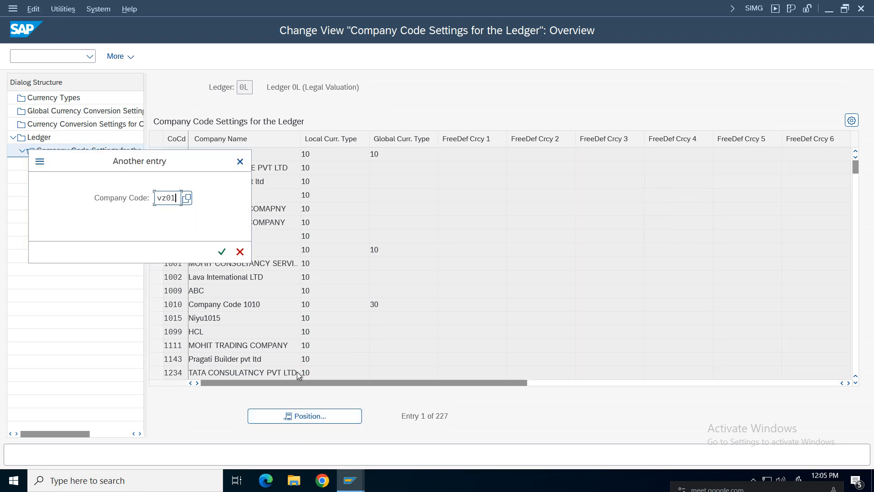
{"action": "type", "text": "01"}
{"action": "key", "text": "Return"}
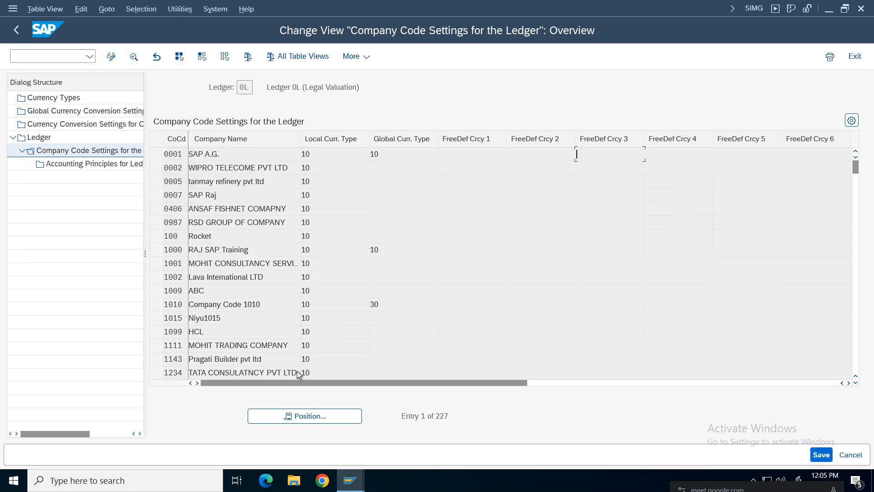
{"action": "left_click", "coordinate": [269, 155]}
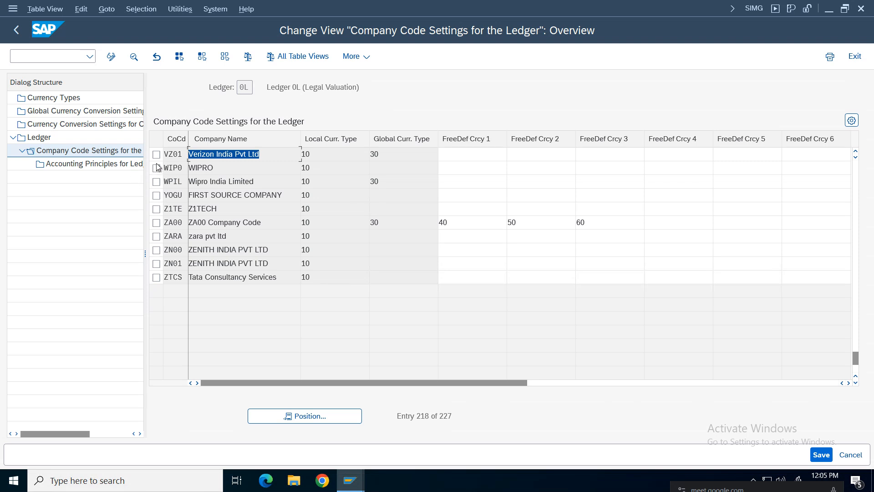
Select the VZ01 row and open Accounting Principles for Ledger and Company Code.
{"action": "left_click", "coordinate": [156, 154]}
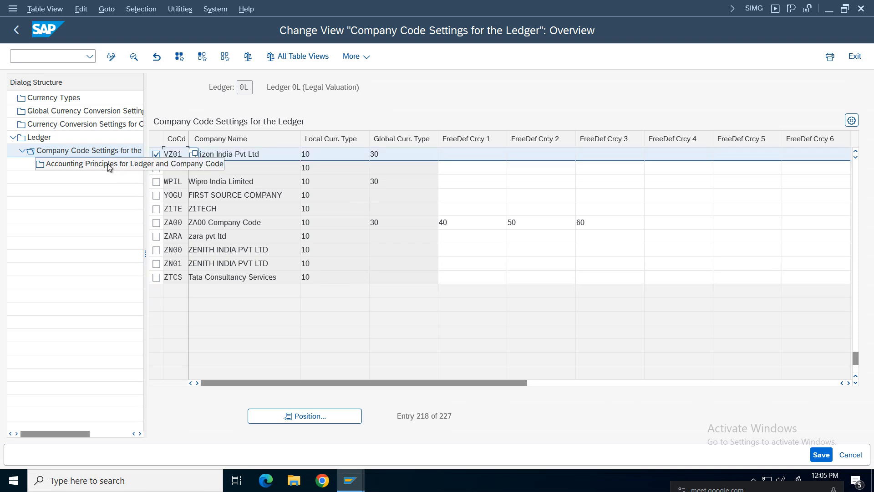
{"action": "left_click", "coordinate": [118, 167]}
{"action": "double_click", "coordinate": [116, 165]}
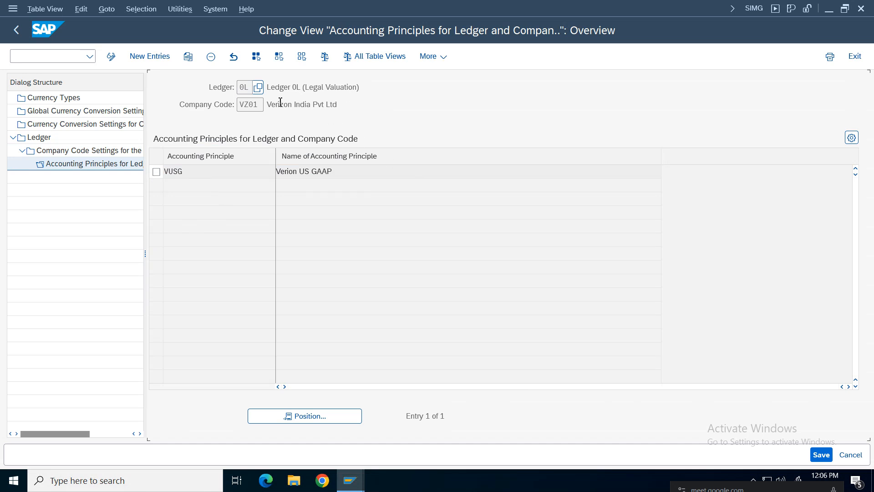
Examine the accounting principle assigned to company code VZ01 in ledger 0L, and switch back to the Google Sheets notes.
{"action": "left_click_drag", "start_coordinate": [323, 105], "coordinate": [263, 188]}
{"action": "left_click_drag", "start_coordinate": [198, 173], "coordinate": [173, 175]}
{"action": "left_click", "coordinate": [200, 173]}
{"action": "left_click", "coordinate": [173, 176]}
{"action": "left_click_drag", "start_coordinate": [395, 176], "coordinate": [200, 174]}
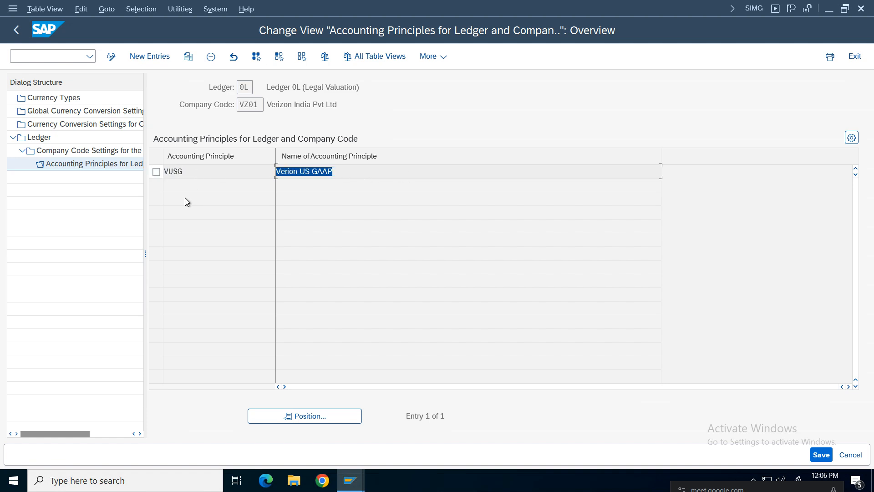
{"action": "mouse_move", "coordinate": [569, 13]}
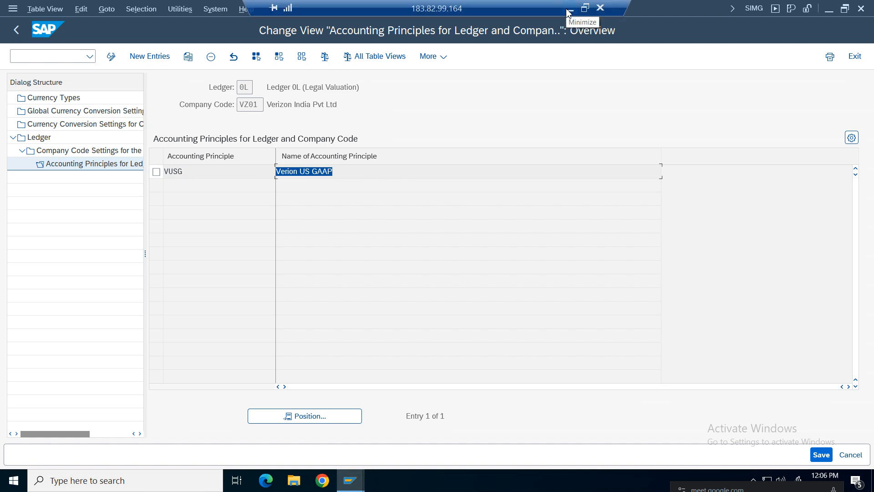
{"action": "left_click", "coordinate": [569, 13]}
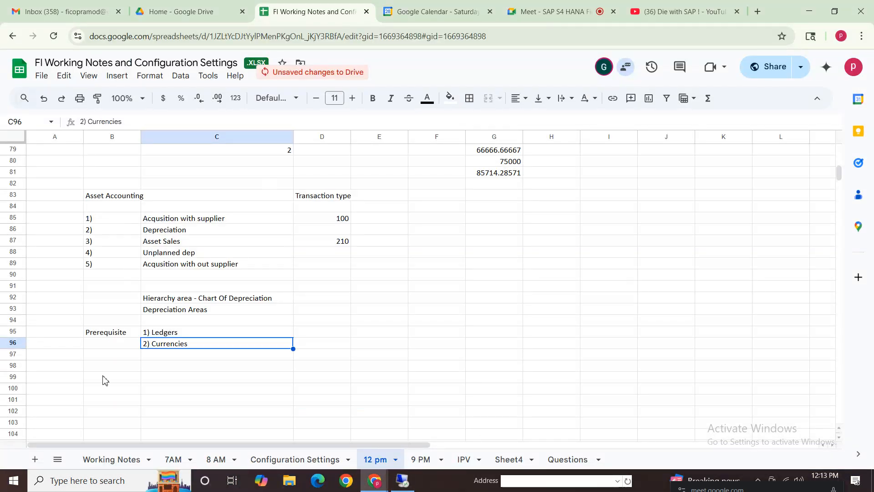
Record ledger 0L in D95 and accounting principle VUSG in E95 beside the Ledgers prerequisite, checking the code in SAP.
{"action": "left_click", "coordinate": [188, 373]}
{"action": "left_click", "coordinate": [324, 334]}
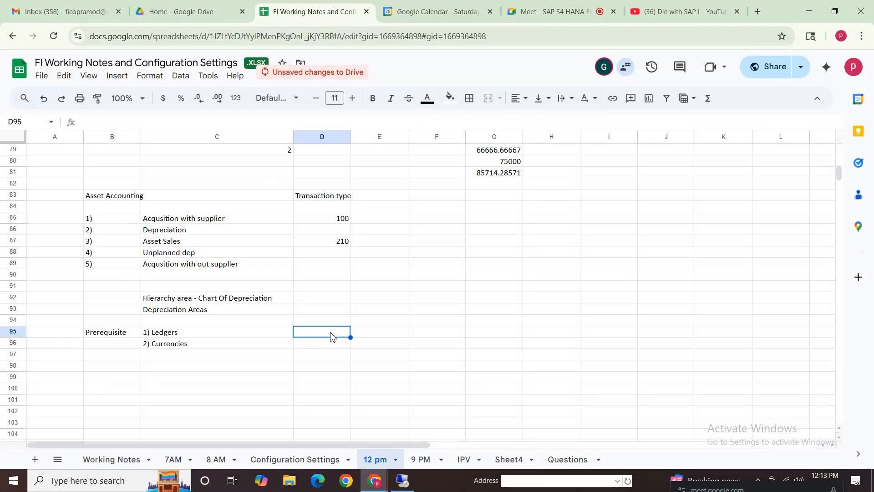
{"action": "type", "text": "0L"}
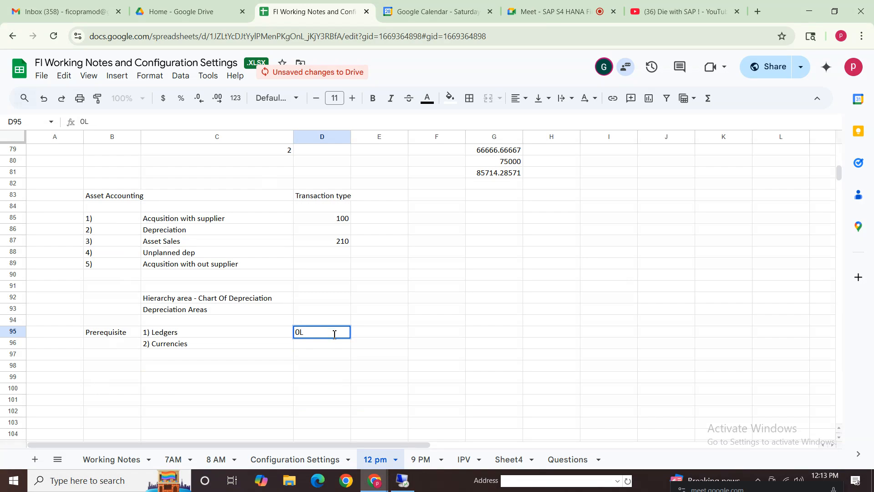
{"action": "left_click", "coordinate": [401, 482]}
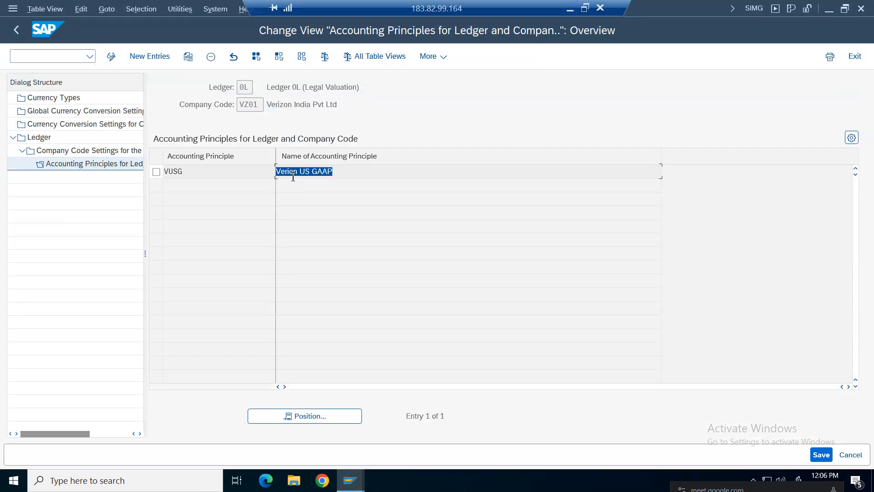
{"action": "left_click", "coordinate": [570, 9]}
{"action": "type", "text": "VUSG"}
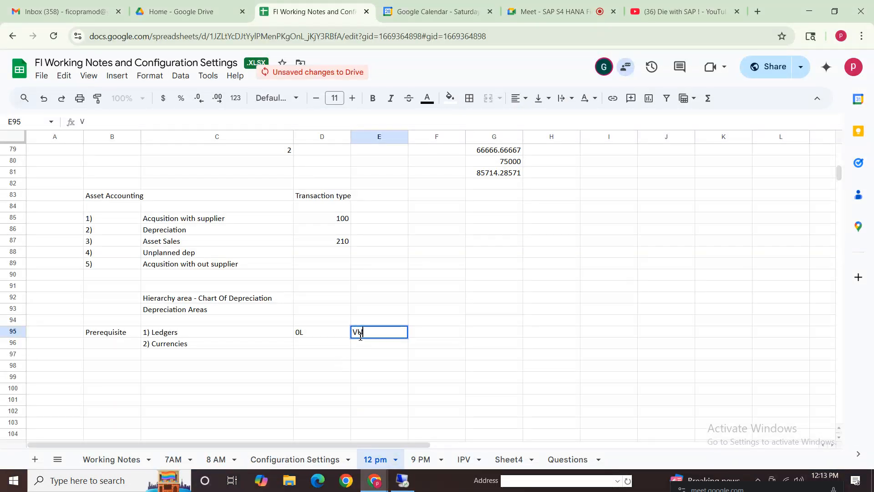
{"action": "left_click", "coordinate": [501, 373]}
Check the accounting principle name in SAP and enter US GAAP in F95 of the notes.
{"action": "left_click", "coordinate": [433, 335]}
{"action": "left_click", "coordinate": [403, 482]}
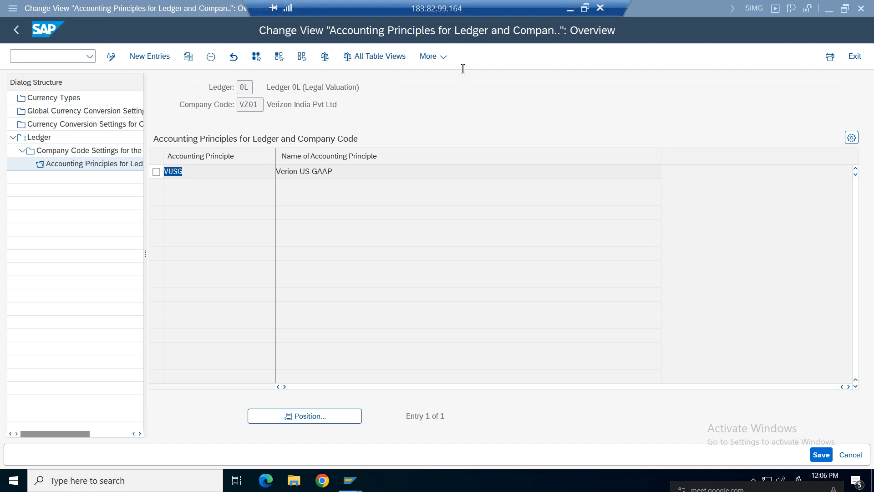
{"action": "left_click", "coordinate": [568, 8]}
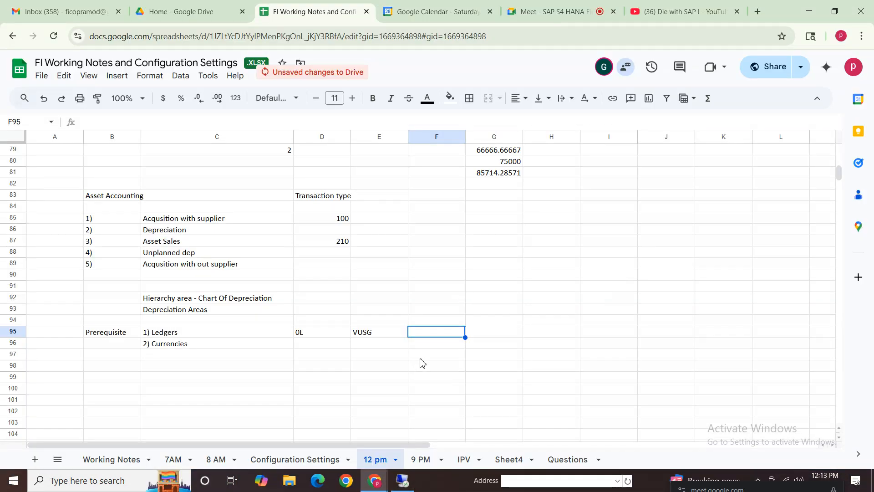
{"action": "type", "text": "US GAAP"}
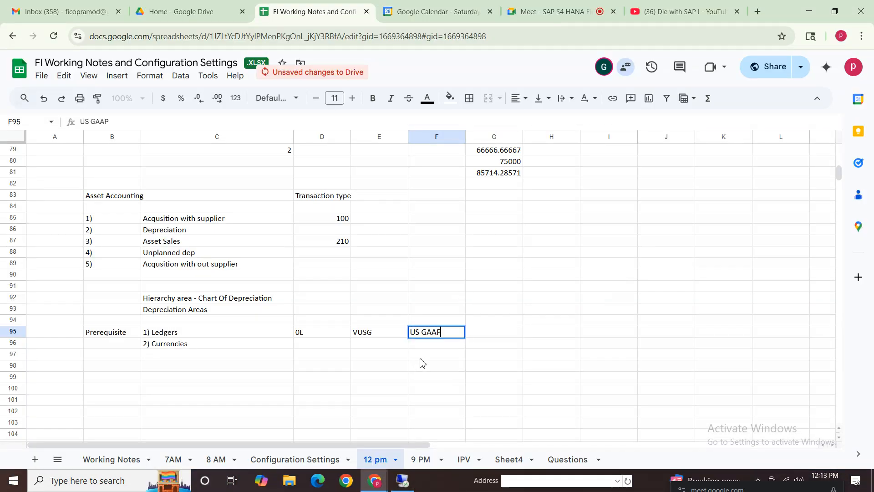
{"action": "left_click", "coordinate": [467, 376]}
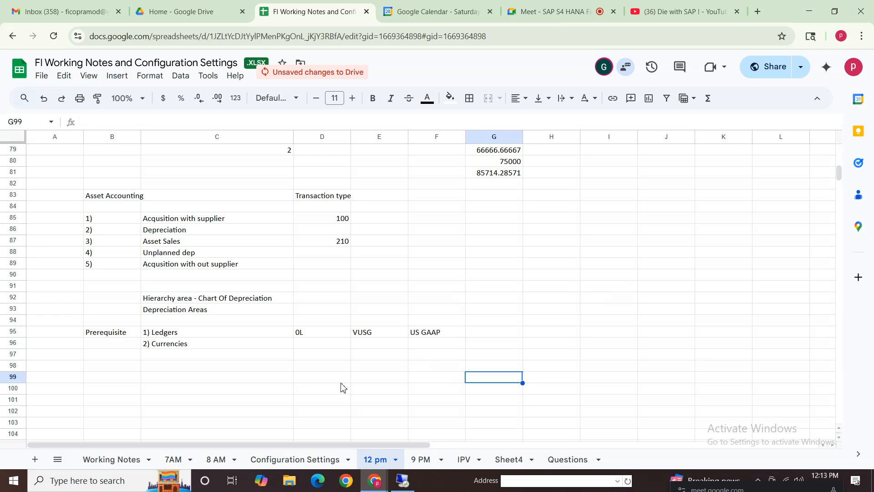
{"action": "left_click", "coordinate": [217, 344]}
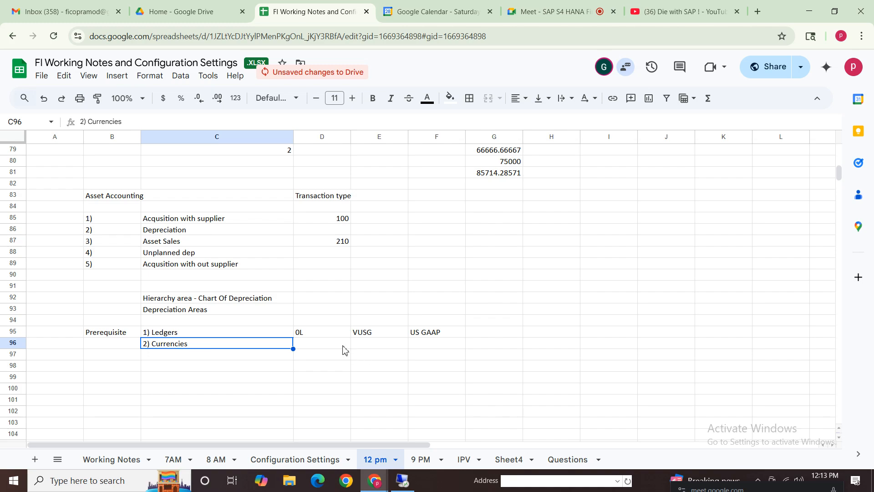
Switch to SAP, return to the Ledger overview, accepting the consistency check messages, and look through the ledger list for the non-leading ledgers.
{"action": "left_click", "coordinate": [403, 481]}
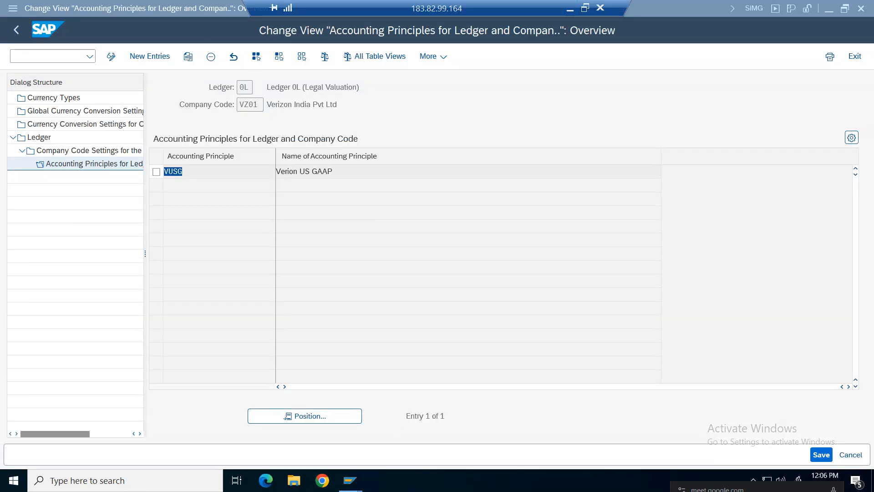
{"action": "left_click", "coordinate": [19, 34]}
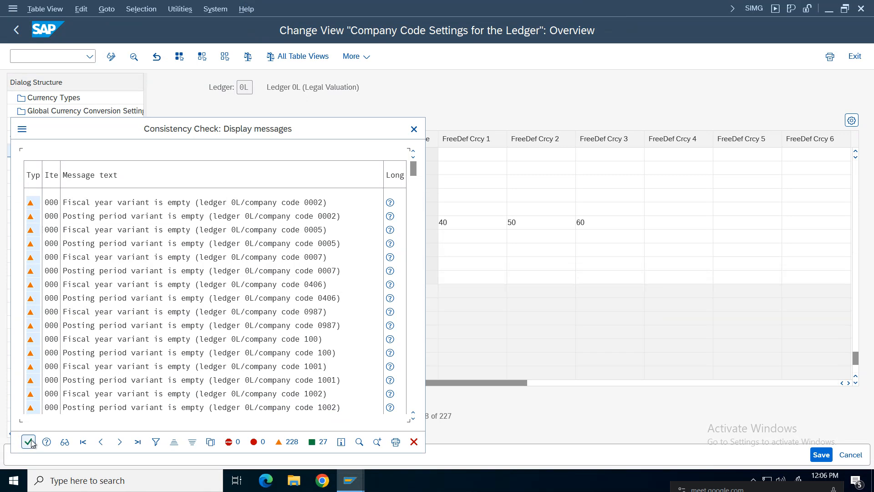
{"action": "left_click", "coordinate": [26, 440]}
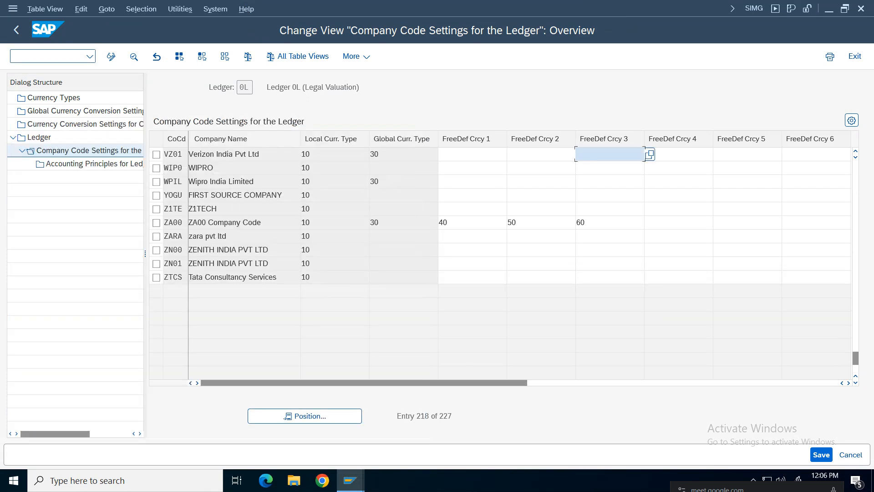
{"action": "key", "text": "F3"}
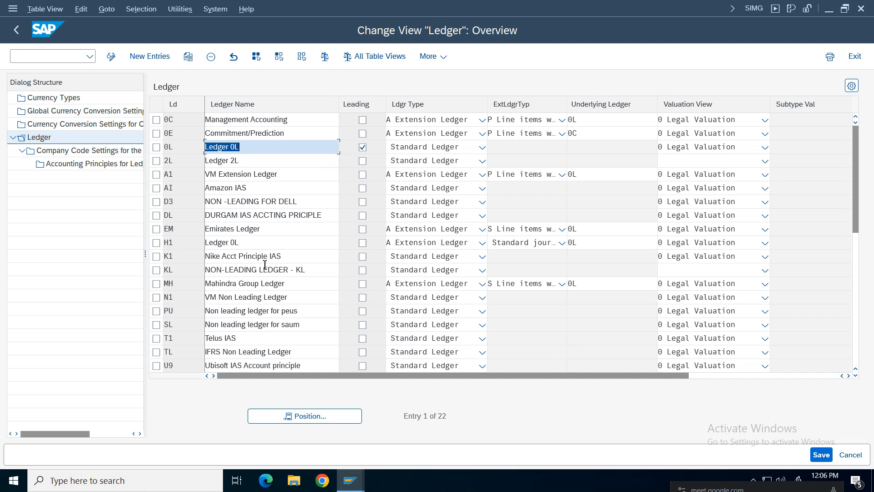
{"action": "left_click", "coordinate": [248, 311]}
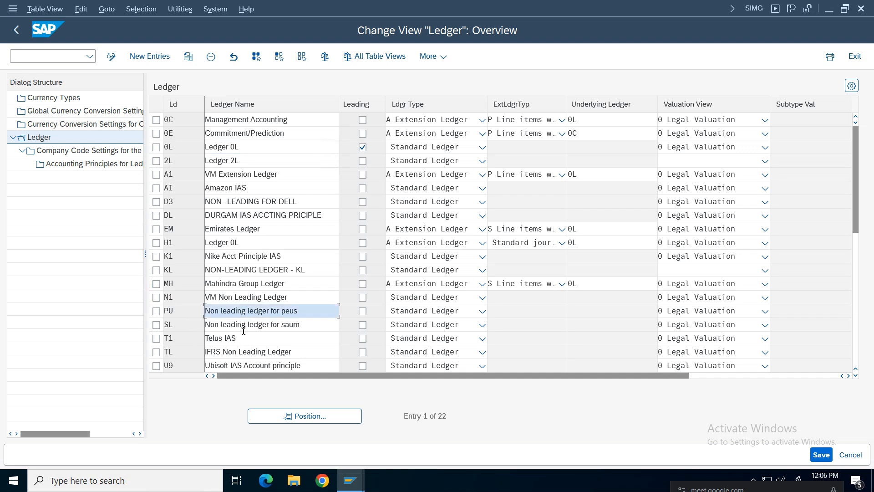
{"action": "left_click", "coordinate": [244, 331]}
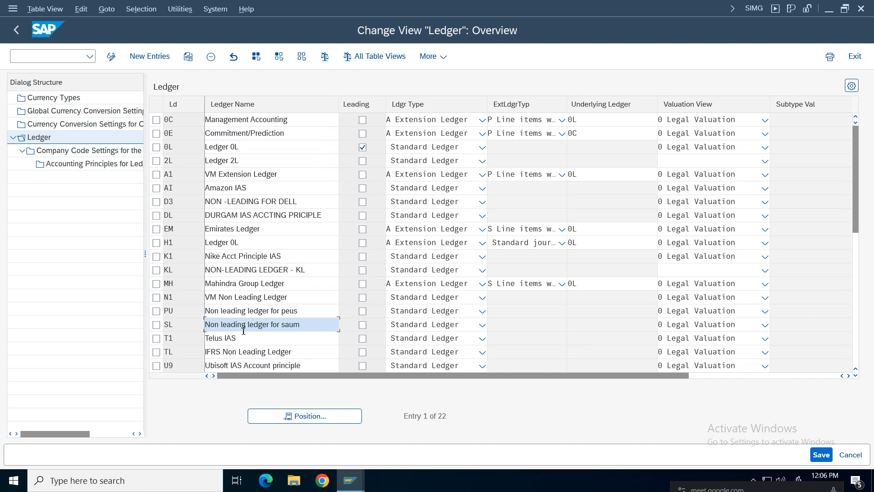
{"action": "key", "text": "Page_Down"}
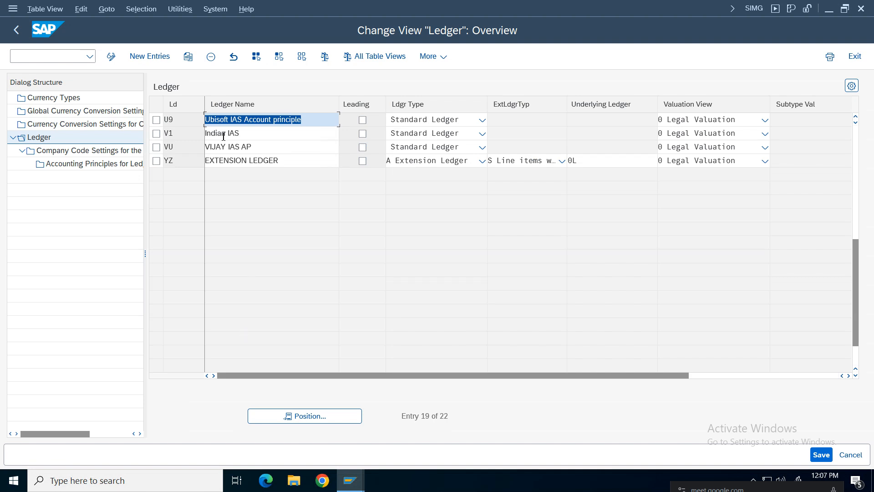
{"action": "left_click", "coordinate": [268, 136]}
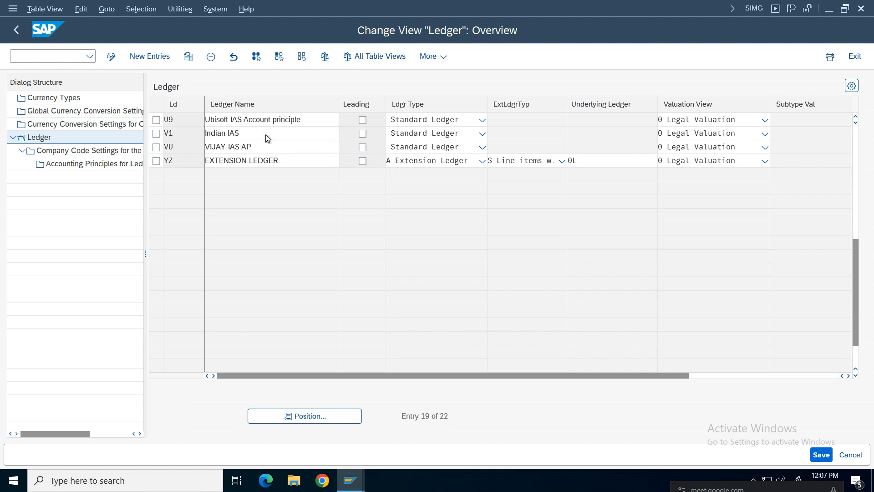
{"action": "key", "text": "Page_Up"}
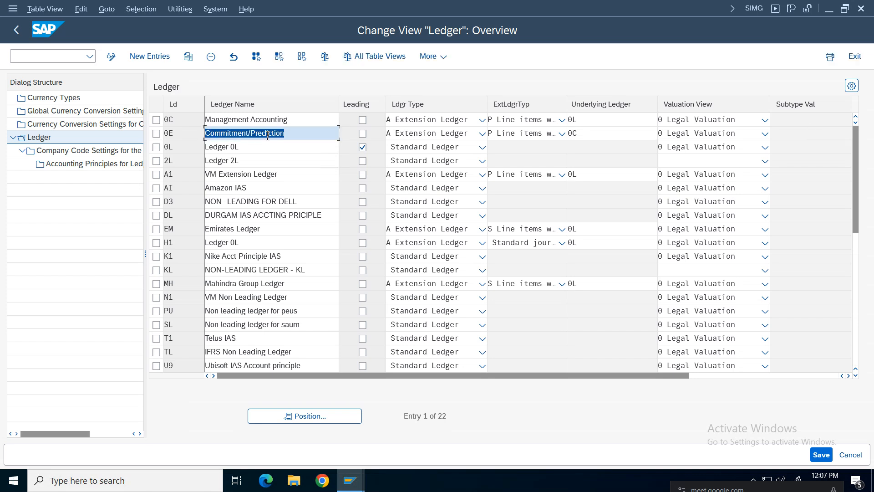
Open transaction FB03 in a new session and call up its Document List selection.
{"action": "left_click", "coordinate": [56, 60]}
{"action": "type", "text": "/ofb"}
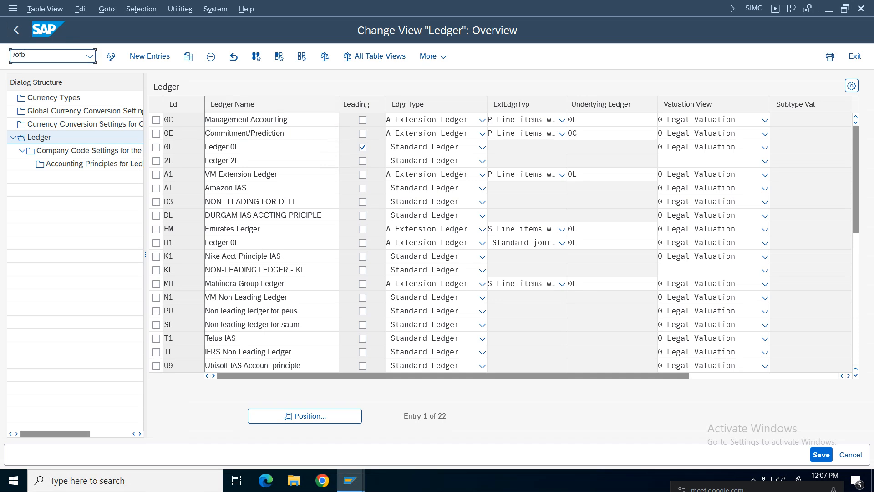
{"action": "type", "text": "03"}
{"action": "key", "text": "Return"}
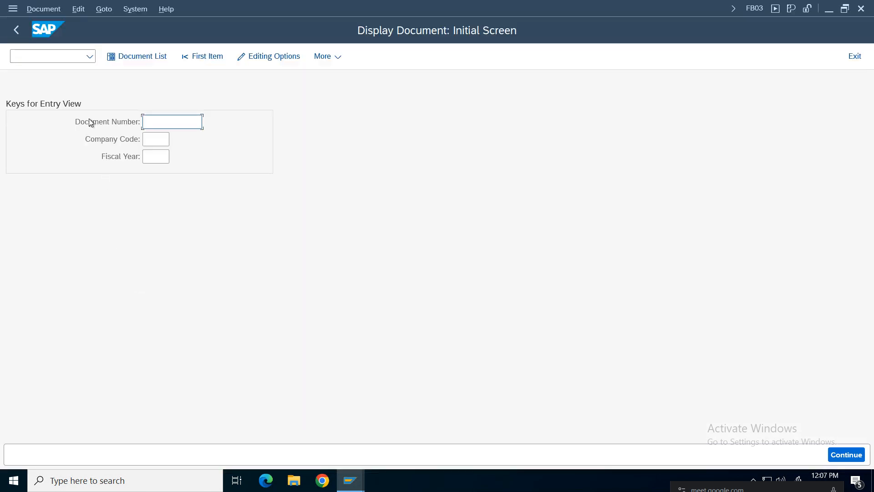
{"action": "left_click", "coordinate": [113, 51]}
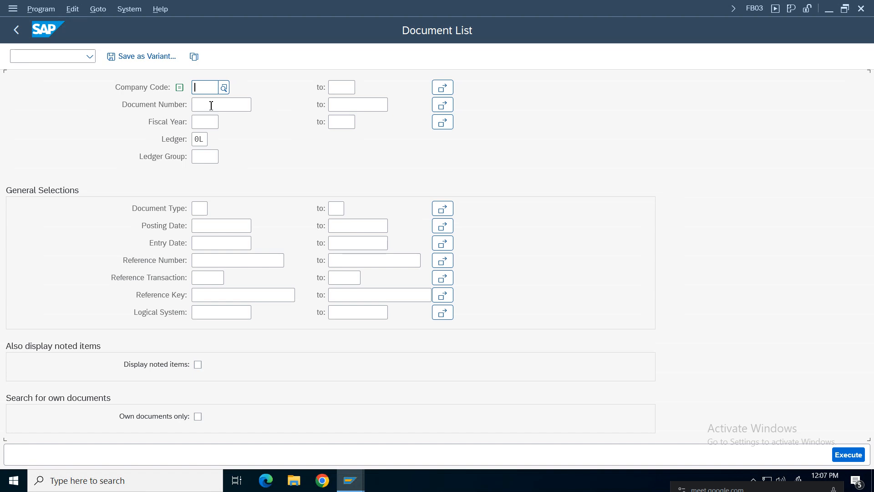
List the documents of company code VZ01 for fiscal year 2025 in ledger 0L.
{"action": "left_click", "coordinate": [204, 90]}
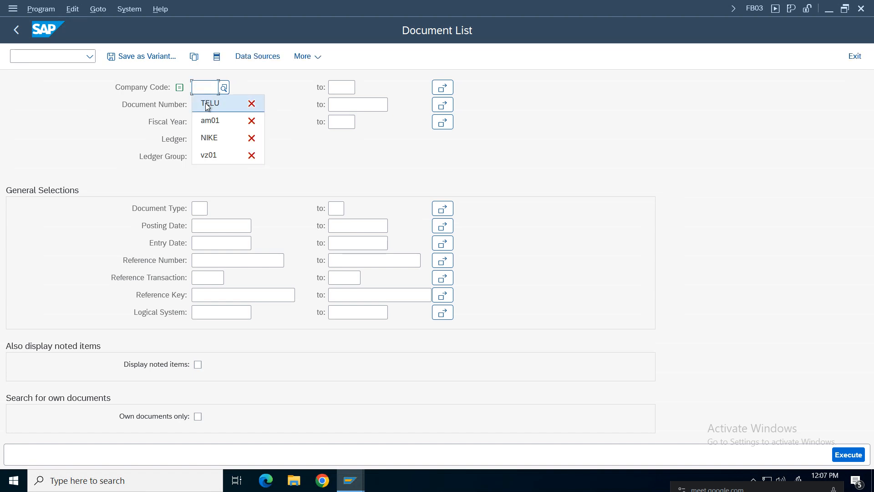
{"action": "left_click", "coordinate": [208, 156]}
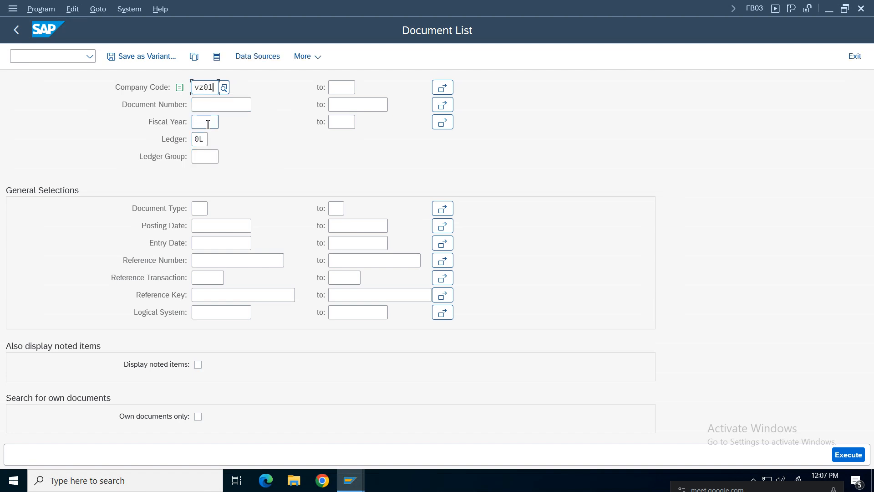
{"action": "left_click", "coordinate": [207, 122]}
{"action": "left_click", "coordinate": [209, 137]}
{"action": "key", "text": "F8"}
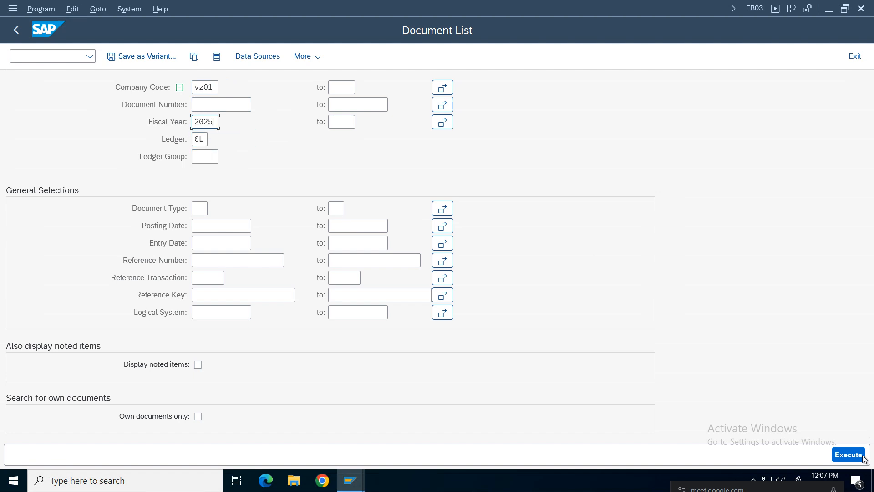
{"action": "key", "text": "Return"}
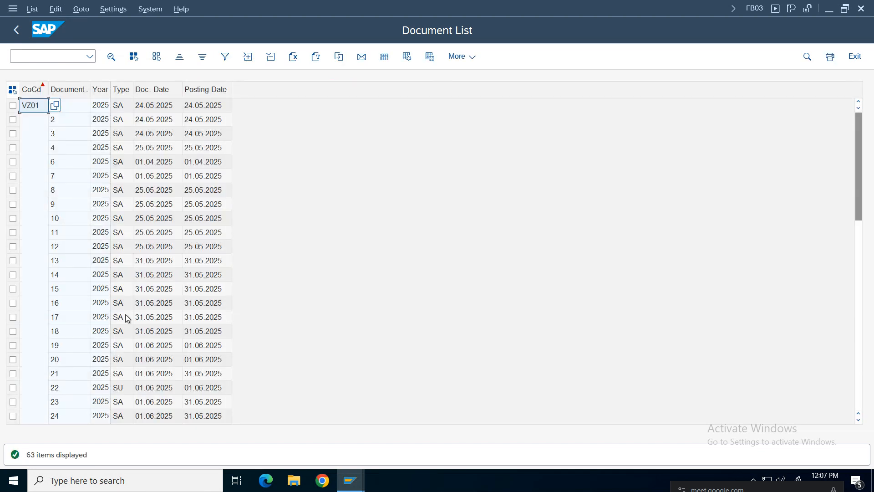
Open document 19 and examine which other ledgers it can be displayed in, closing the ledger selection without switching.
{"action": "left_click", "coordinate": [118, 350]}
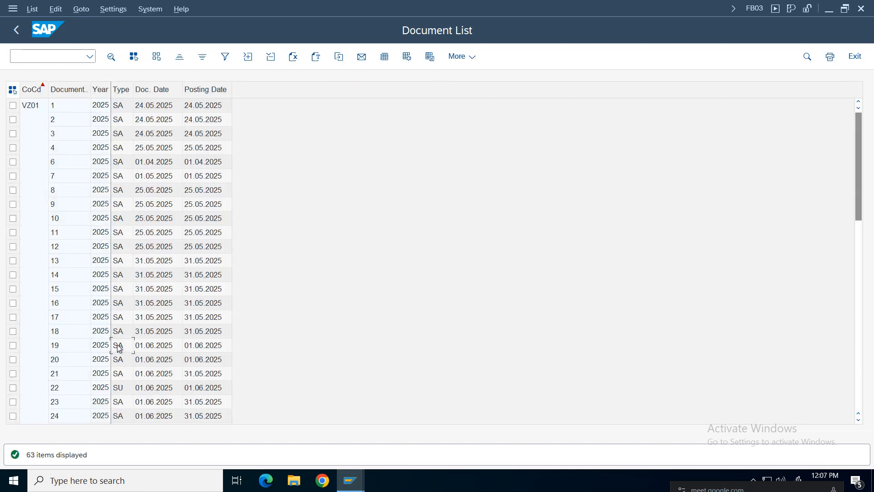
{"action": "double_click", "coordinate": [119, 331]}
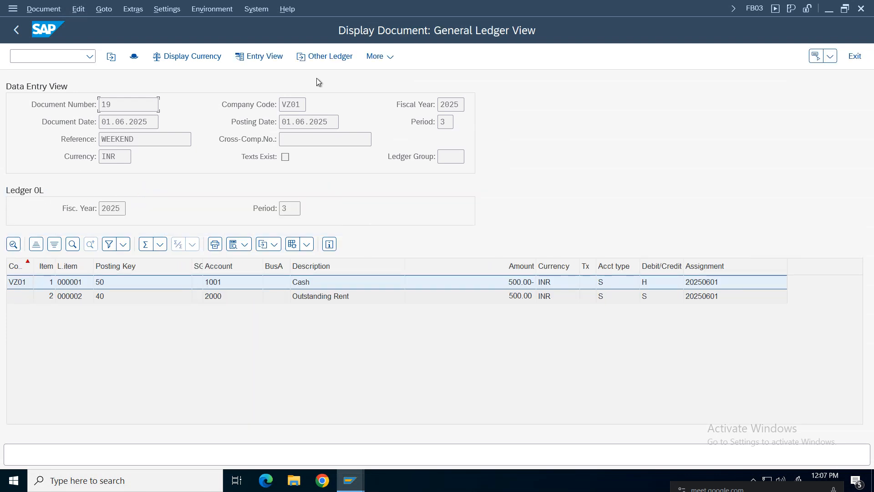
{"action": "left_click", "coordinate": [321, 57]}
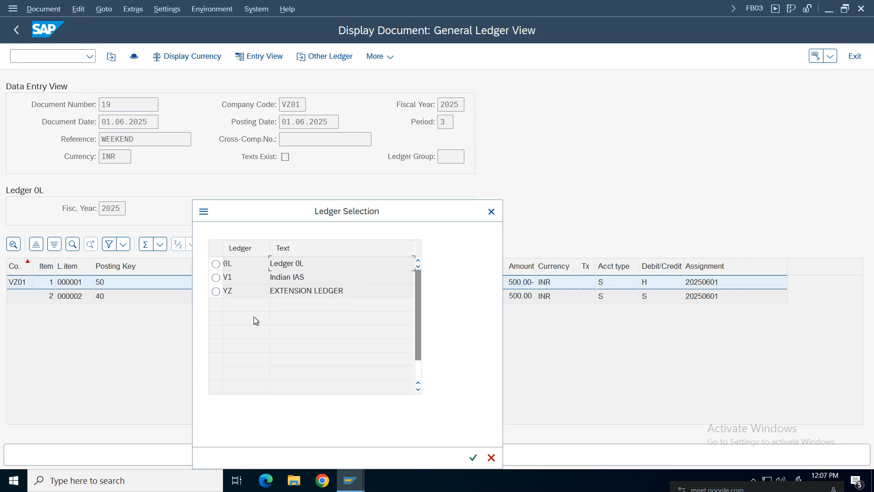
{"action": "left_click_drag", "start_coordinate": [345, 292], "coordinate": [231, 283]}
{"action": "left_click", "coordinate": [216, 278]}
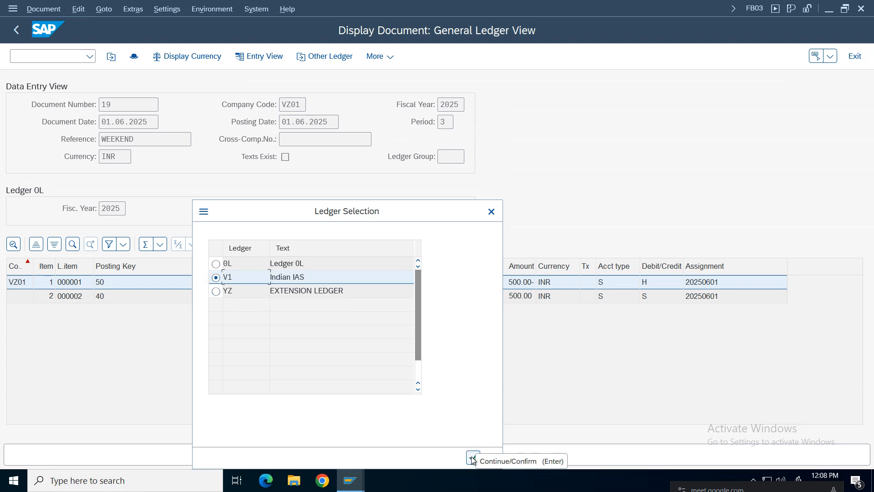
{"action": "left_click", "coordinate": [492, 211]}
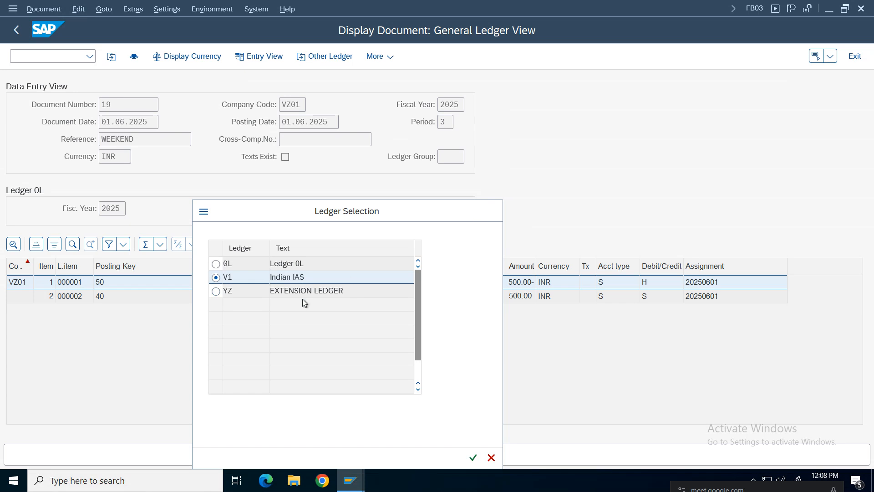
Return to the Ledger overview session, select ledger V1 Indian IAS and open its Company Code Settings for the Ledger.
{"action": "mouse_move", "coordinate": [350, 480]}
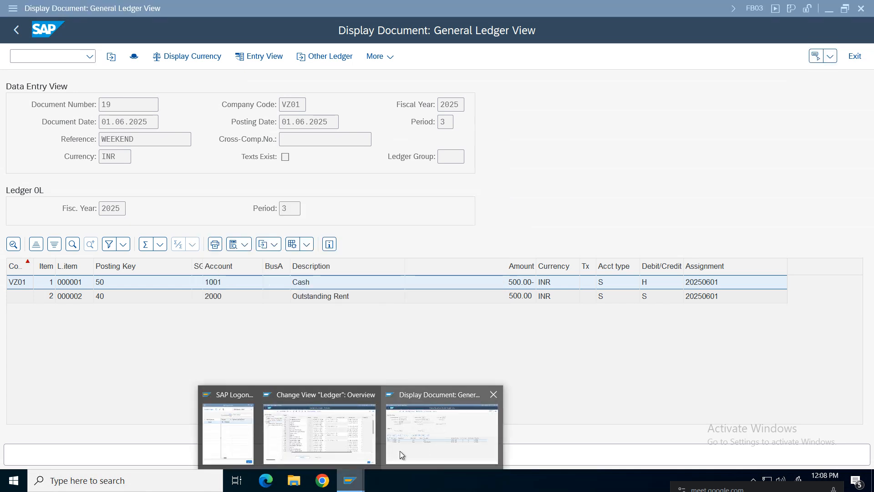
{"action": "left_click", "coordinate": [332, 438]}
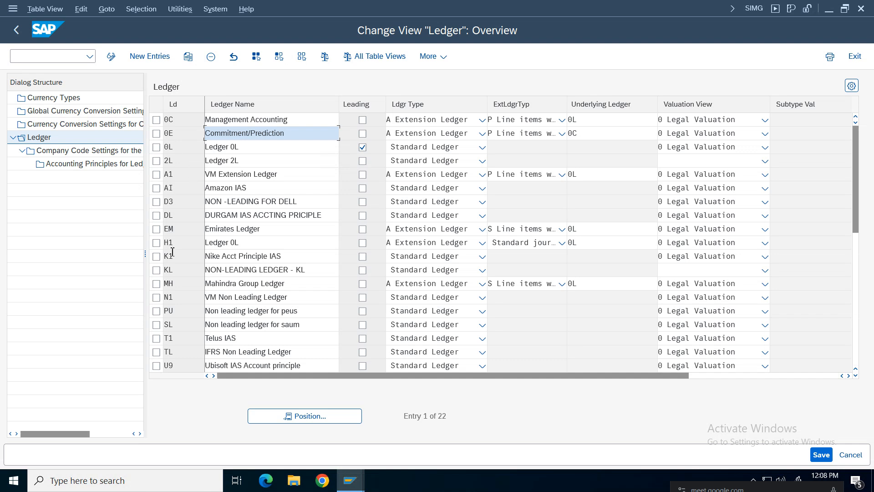
{"action": "left_click", "coordinate": [288, 311]}
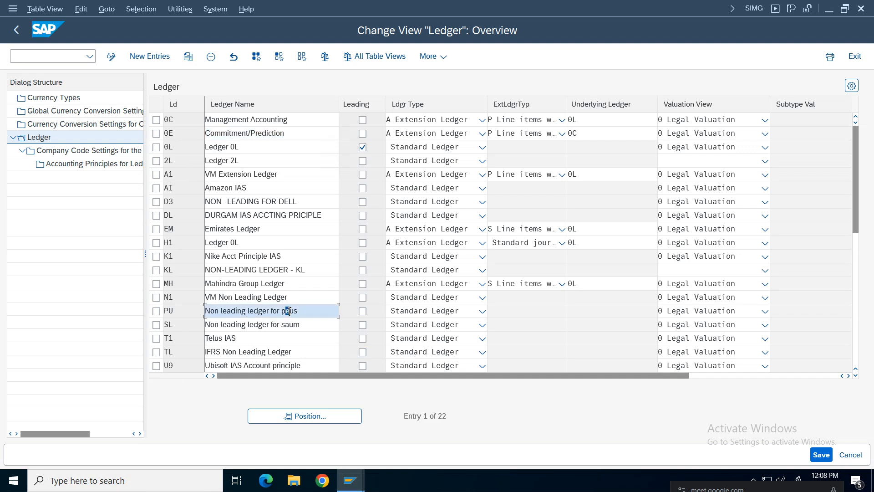
{"action": "key", "text": "Page_Down"}
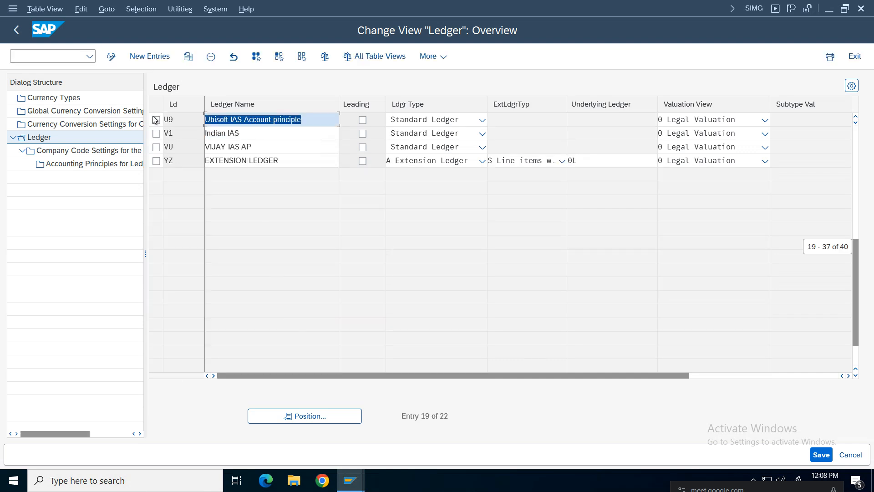
{"action": "left_click", "coordinate": [156, 133]}
{"action": "double_click", "coordinate": [75, 152]}
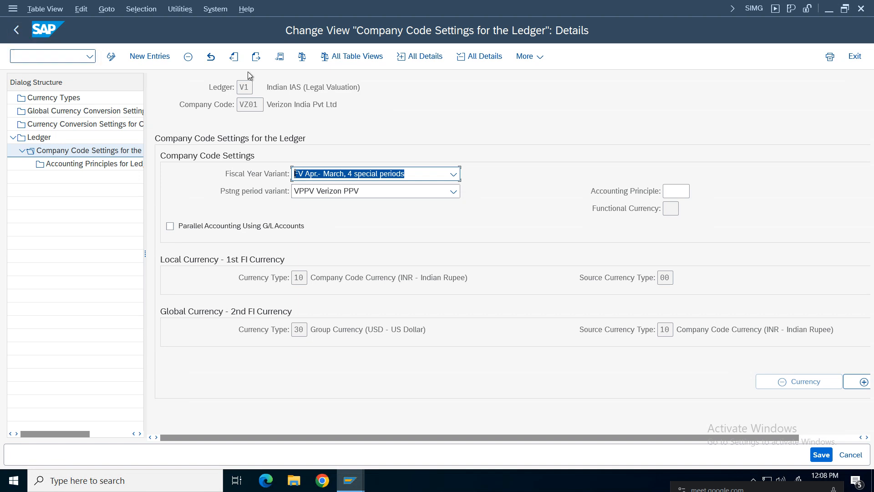
Check ledger V1's name in its company code settings, switch to Google Sheets and enter V1 in cell D96.
{"action": "left_click_drag", "start_coordinate": [267, 87], "coordinate": [309, 87]}
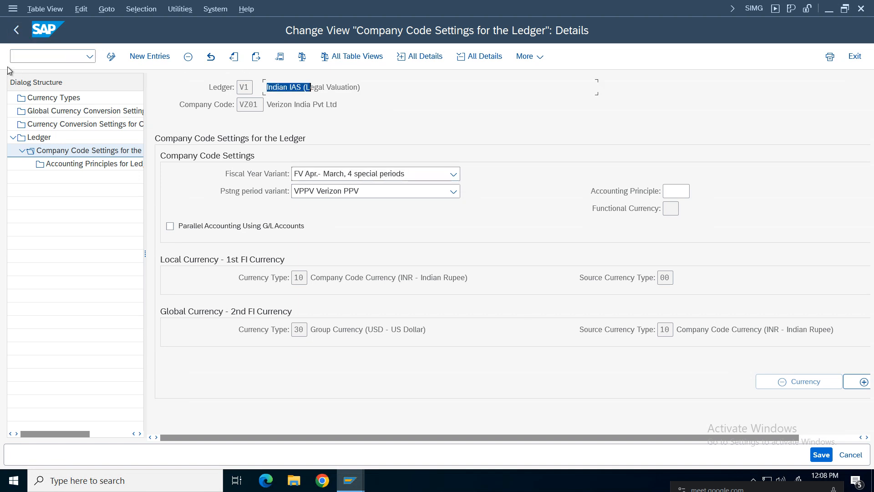
{"action": "left_click", "coordinate": [289, 87]}
{"action": "key", "text": "Left"}
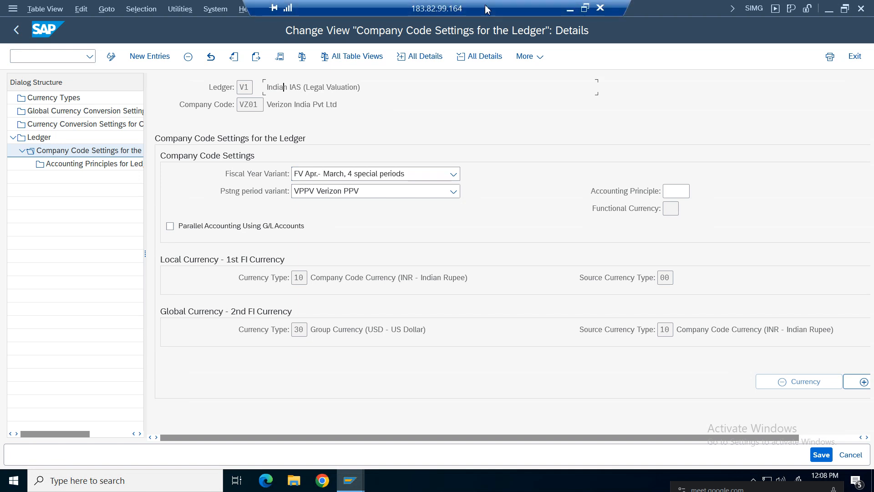
{"action": "left_click", "coordinate": [571, 10]}
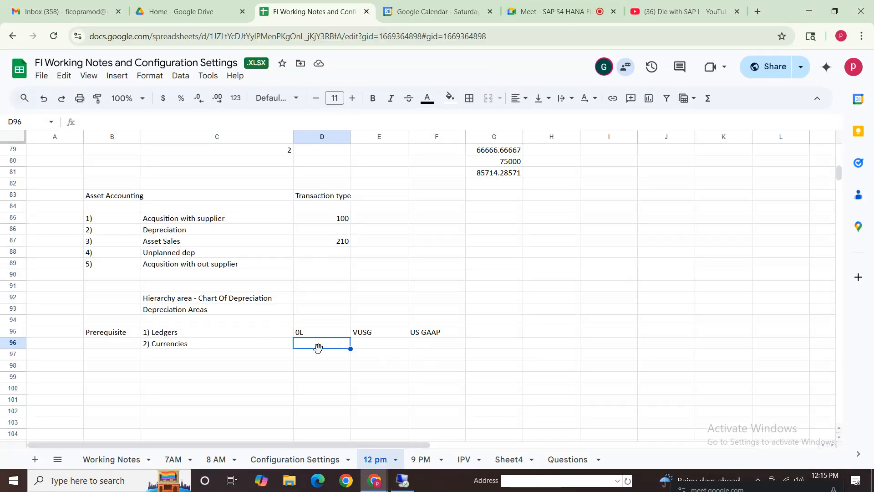
{"action": "type", "text": "V1"}
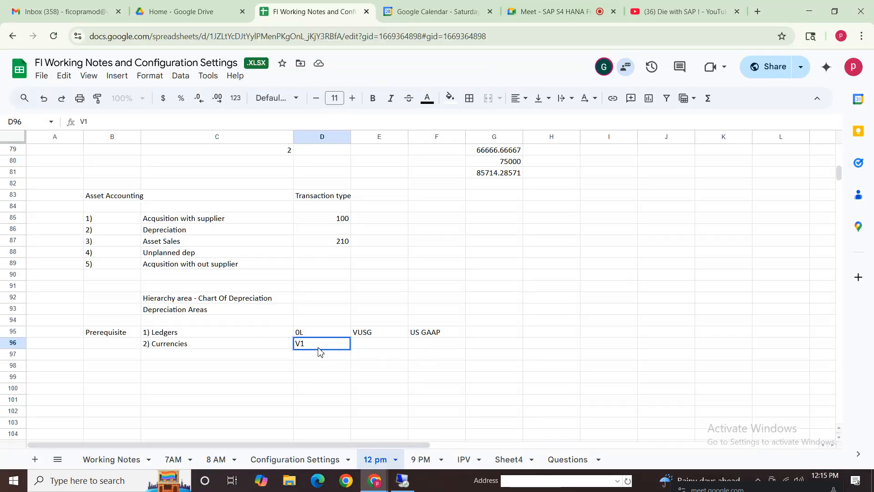
Recheck the ledger description in SAP and enter Indian IAS in cell F96 of the ledger list.
{"action": "key", "text": "Tab"}
{"action": "type", "text": "IA"}
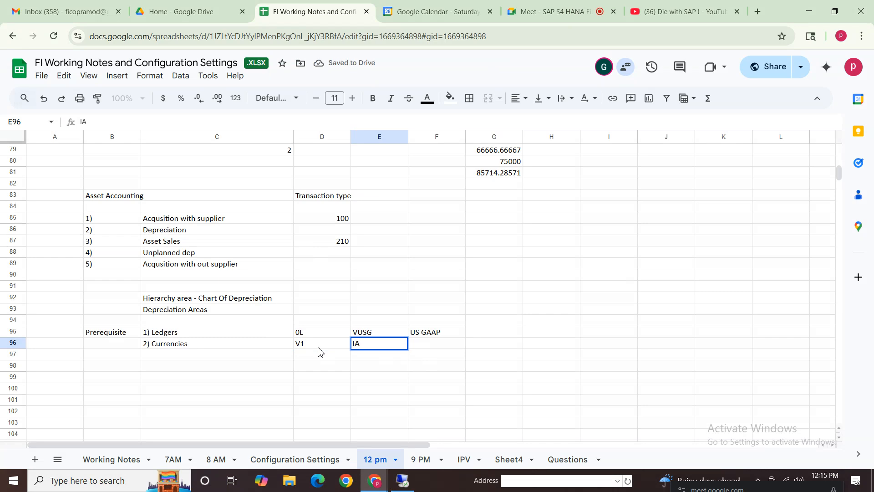
{"action": "key", "text": "alt+Tab"}
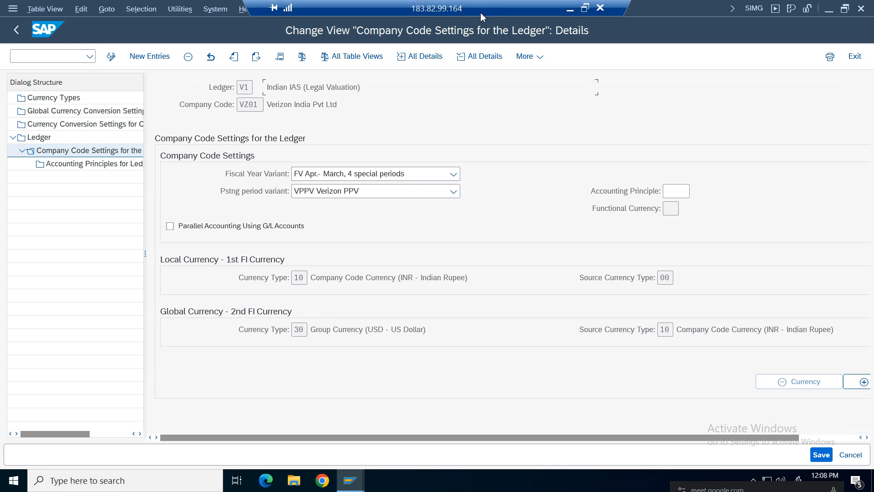
{"action": "left_click", "coordinate": [570, 9]}
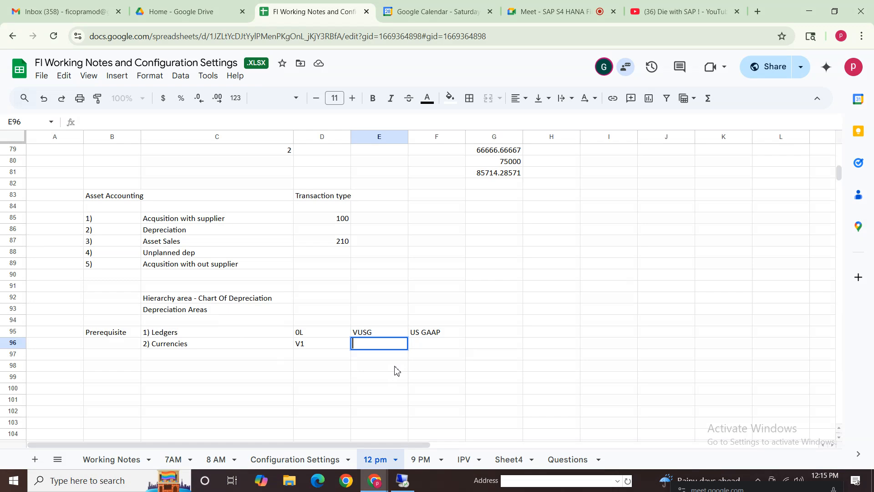
{"action": "left_click", "coordinate": [427, 344]}
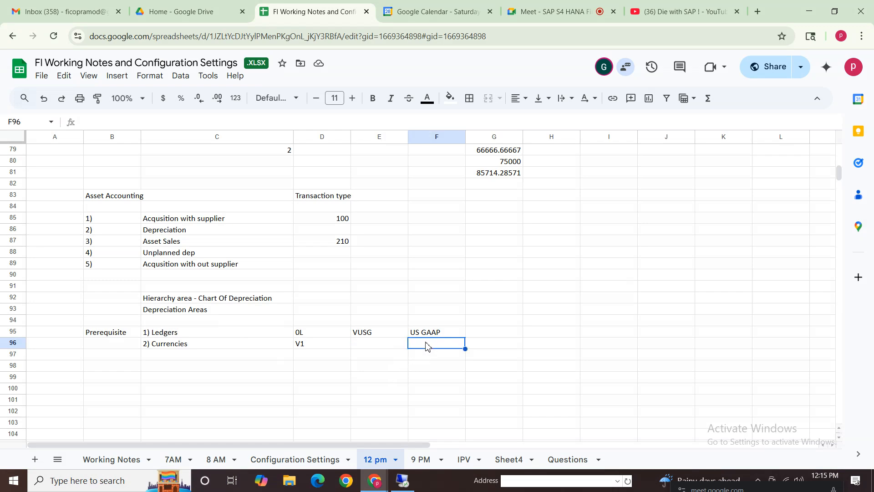
{"action": "type", "text": "Indian IAS"}
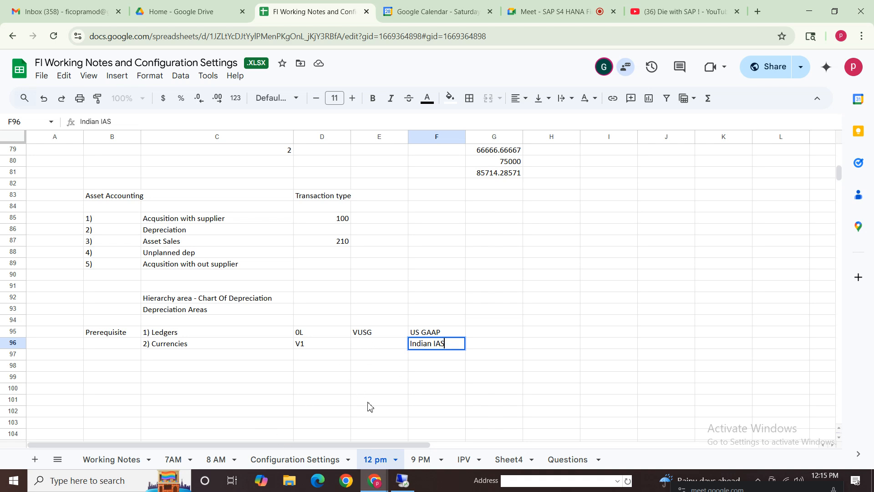
Open the accounting principles for ledger V1 in SAP and record VIAS in cell E96 of the spreadsheet.
{"action": "key", "text": "Left"}
{"action": "key", "text": "Left"}
{"action": "key", "text": "Left"}
{"action": "key", "text": "Right"}
{"action": "key", "text": "Right"}
{"action": "left_click", "coordinate": [403, 481]}
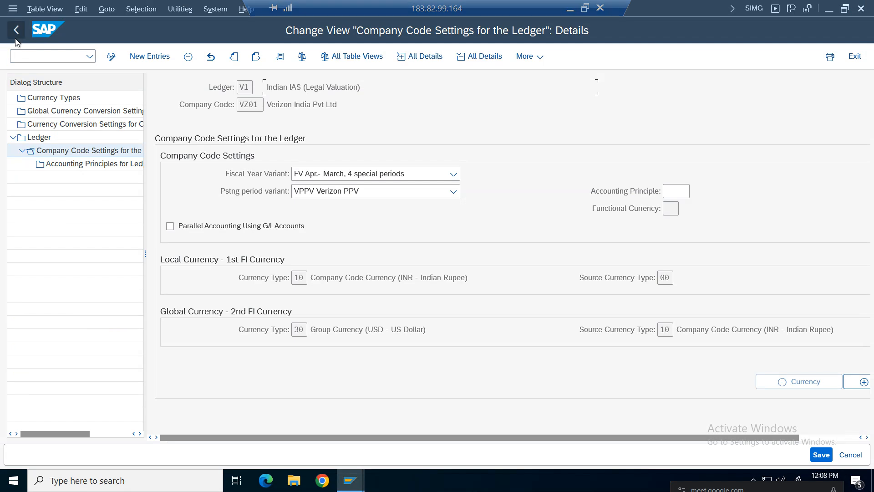
{"action": "double_click", "coordinate": [93, 166]}
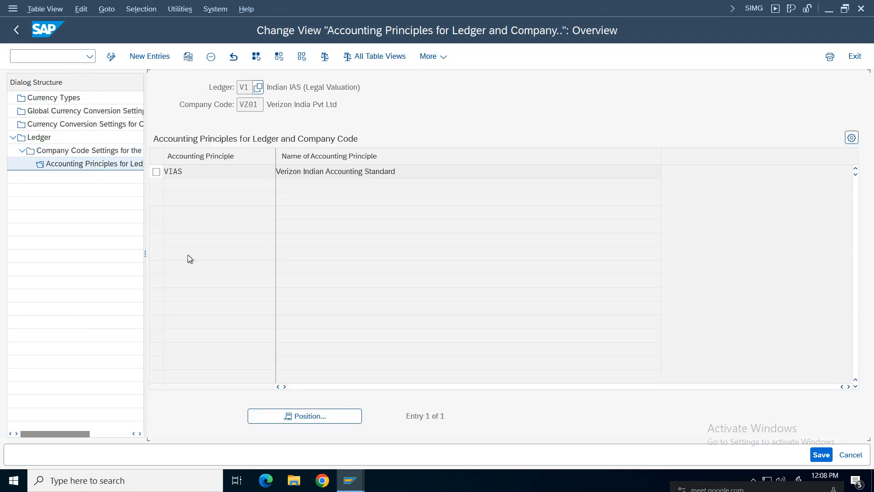
{"action": "double_click", "coordinate": [200, 176]}
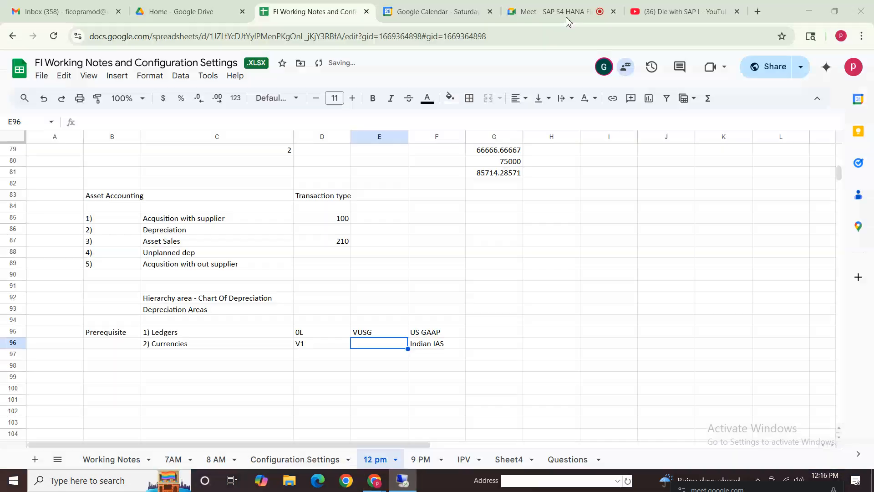
{"action": "type", "text": "VIAS"}
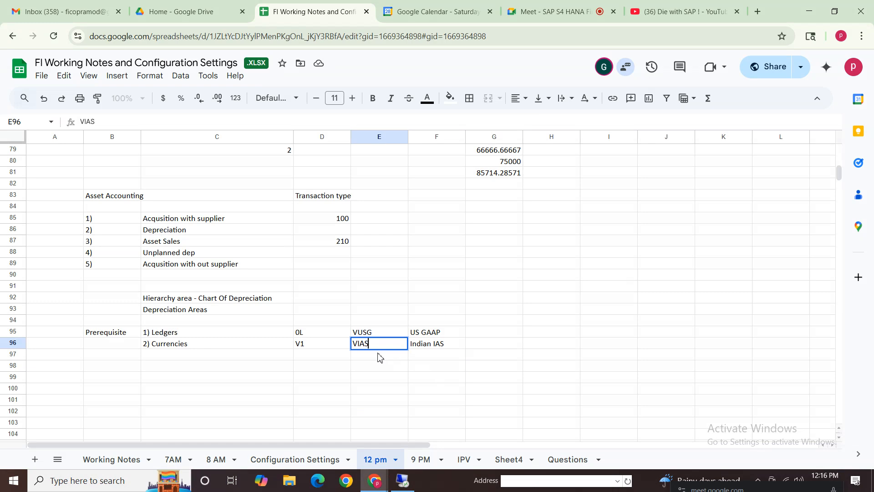
Move the "2) Currencies" heading from cell C96 to cell C98.
{"action": "left_click", "coordinate": [217, 344]}
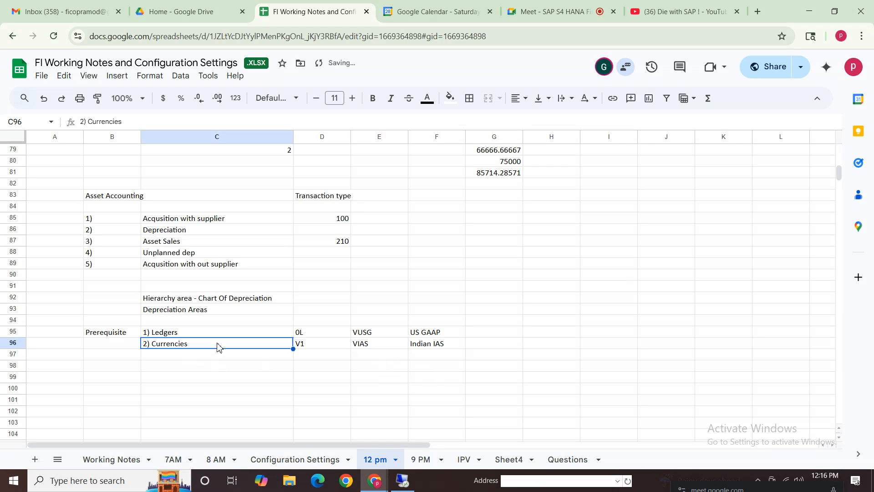
{"action": "left_click", "coordinate": [158, 368]}
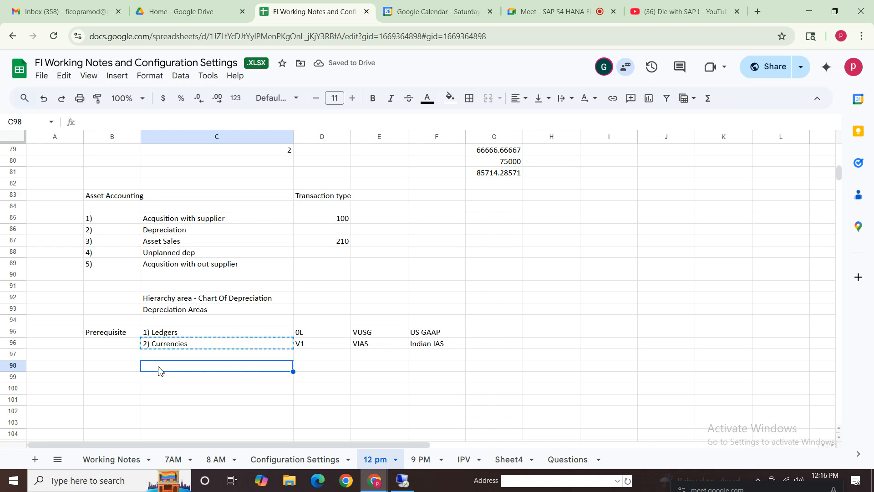
{"action": "type", "text": "2) Currencies"}
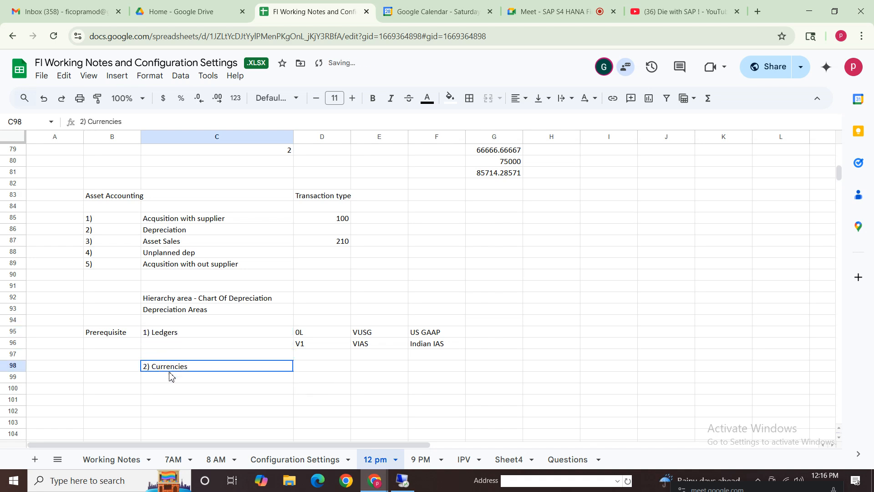
{"action": "left_click", "coordinate": [156, 336]}
{"action": "left_click", "coordinate": [319, 338]}
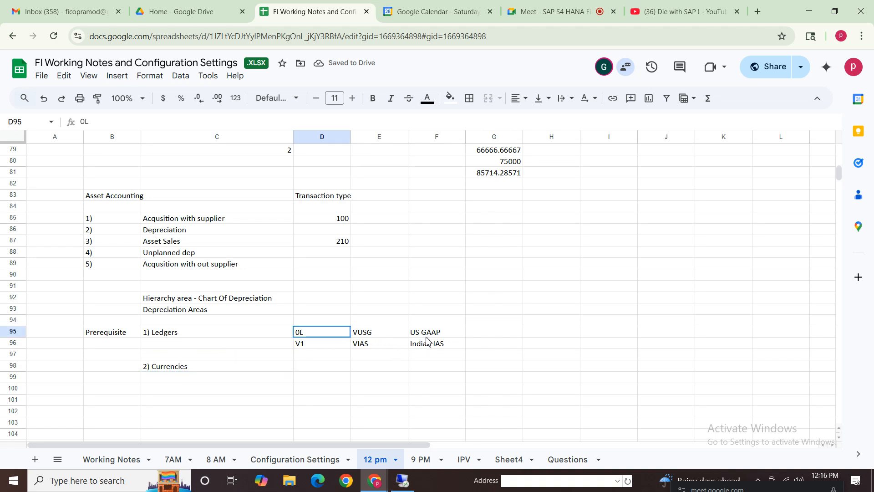
{"action": "left_click_drag", "start_coordinate": [426, 341], "coordinate": [442, 347]}
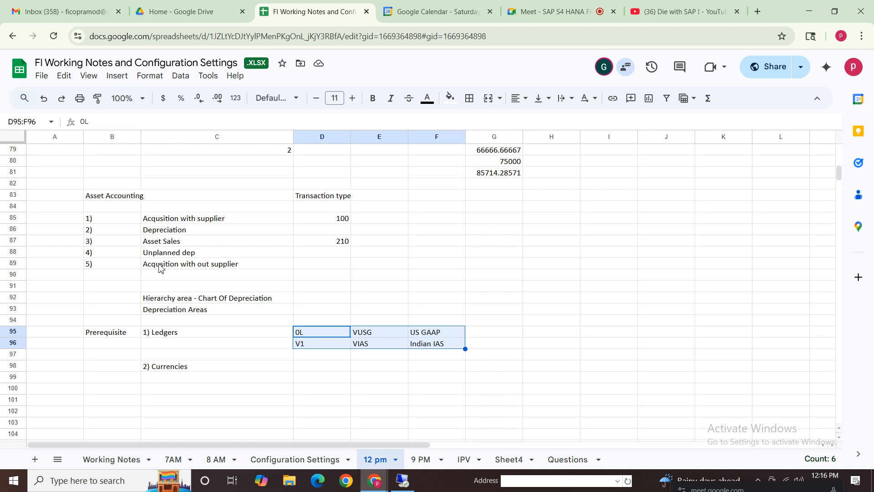
{"action": "left_click", "coordinate": [170, 231]}
{"action": "left_click", "coordinate": [188, 313]}
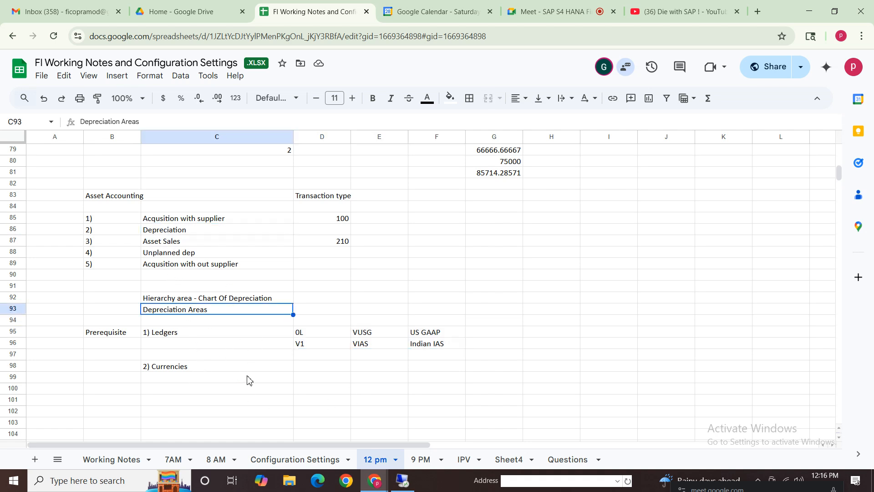
{"action": "left_click_drag", "start_coordinate": [310, 335], "coordinate": [431, 351]}
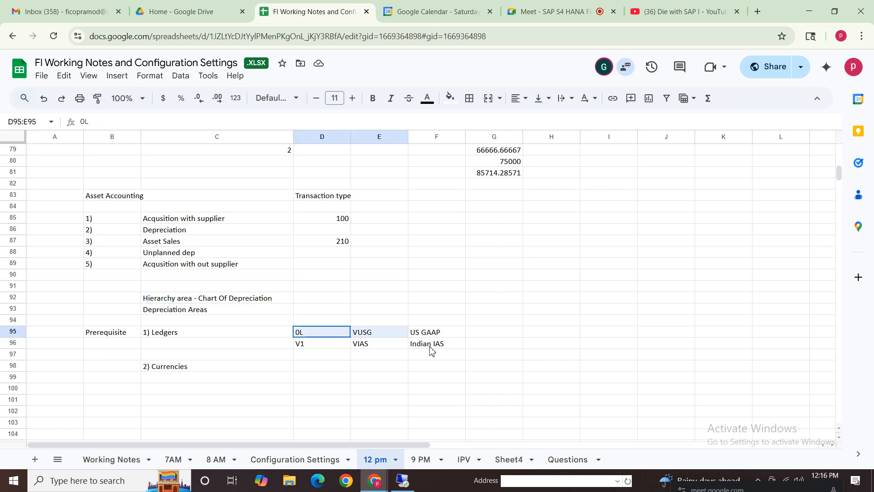
List the currencies INR in cell D98 and USD in cell D99.
{"action": "left_click", "coordinate": [304, 369]}
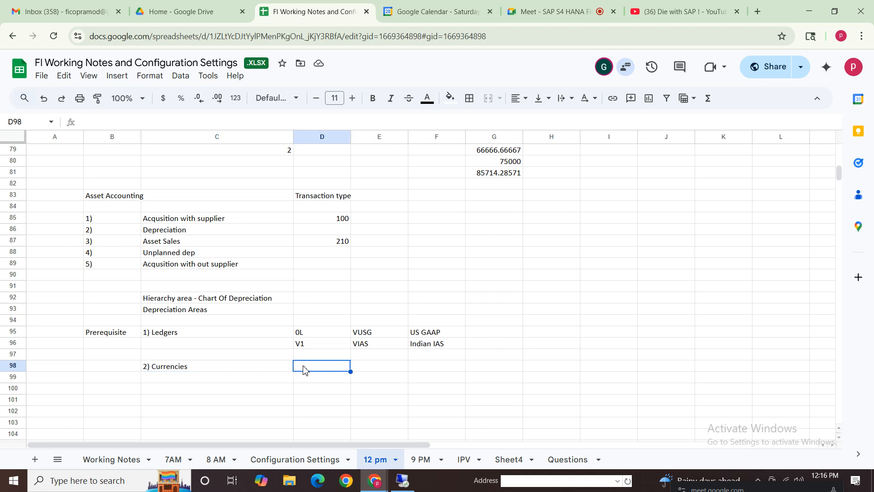
{"action": "type", "text": "INR"}
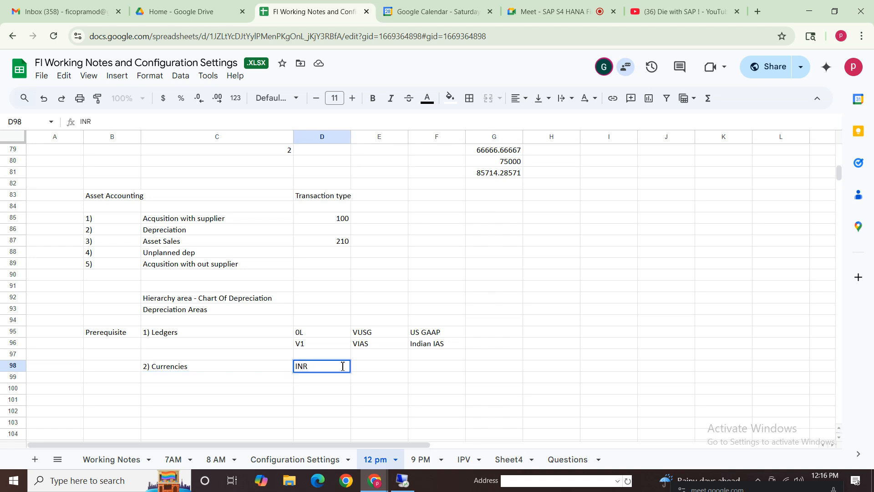
{"action": "key", "text": "Return"}
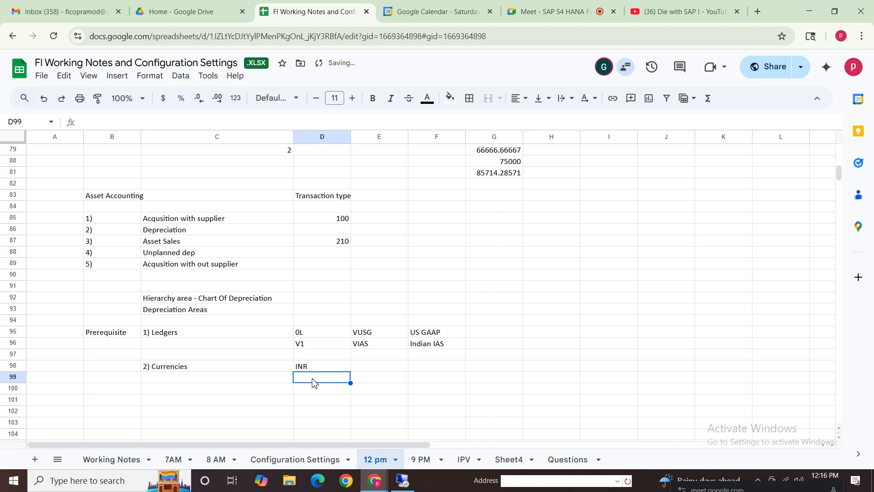
{"action": "type", "text": "USD"}
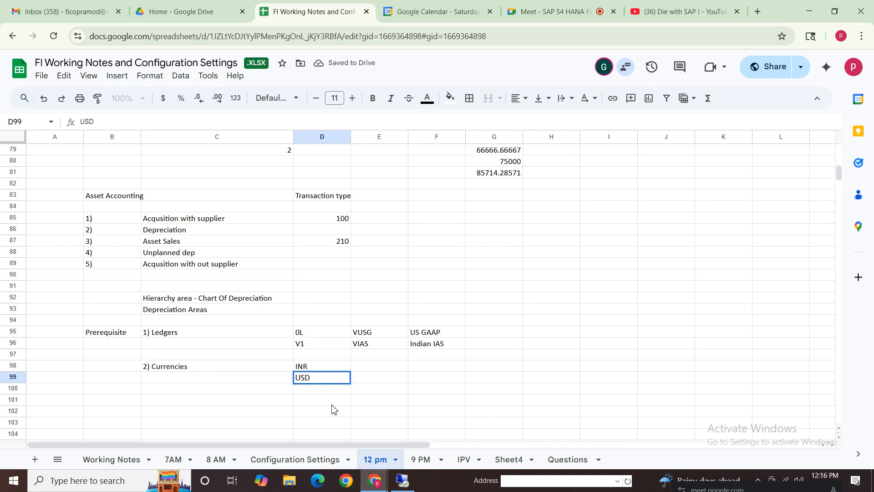
{"action": "left_click", "coordinate": [332, 405]}
Review the ledger and currency entries in the prerequisite list against the Depreciation Areas note.
{"action": "left_click", "coordinate": [302, 370]}
{"action": "left_click", "coordinate": [305, 380]}
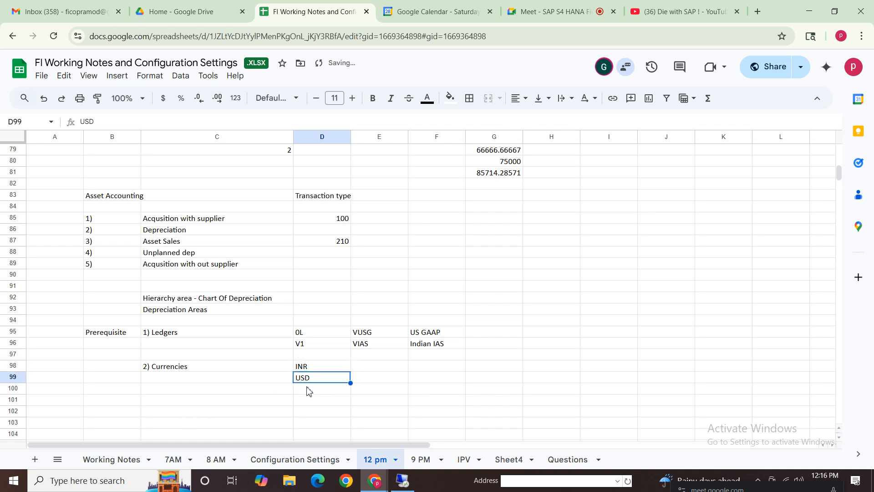
{"action": "left_click", "coordinate": [448, 366]}
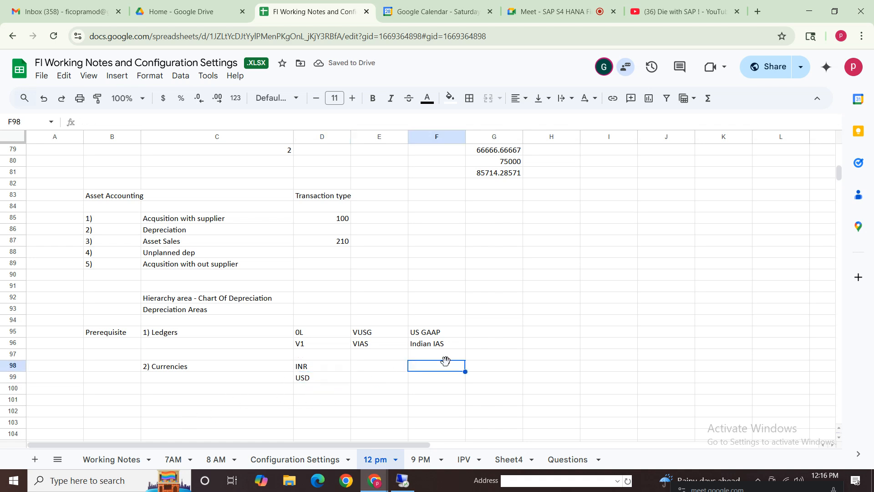
{"action": "left_click", "coordinate": [193, 334]}
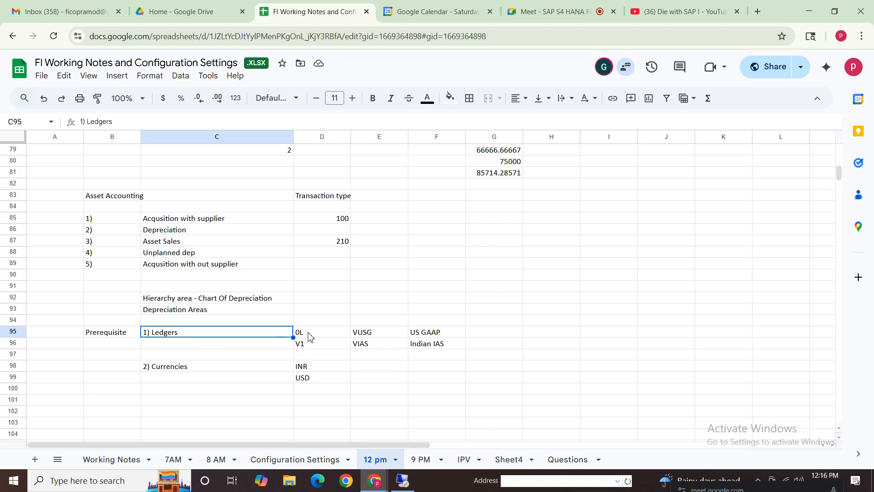
{"action": "left_click_drag", "start_coordinate": [309, 337], "coordinate": [315, 385]}
{"action": "left_click", "coordinate": [215, 365]}
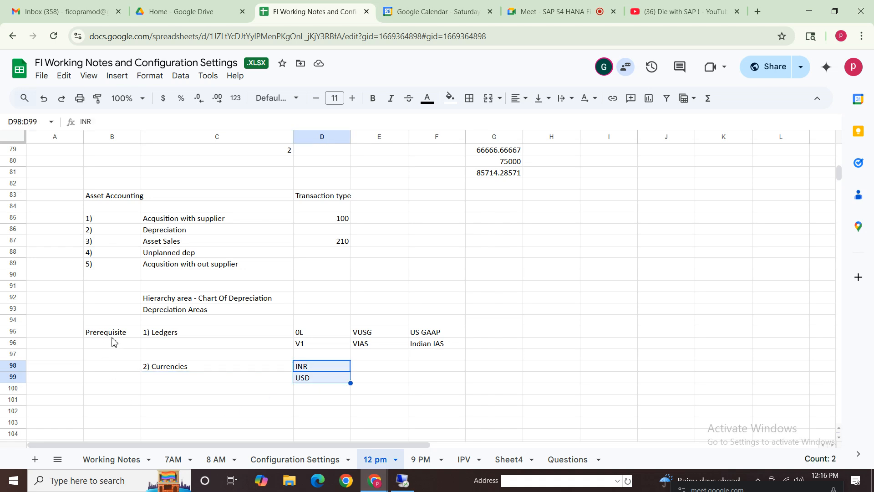
{"action": "left_click", "coordinate": [166, 336]}
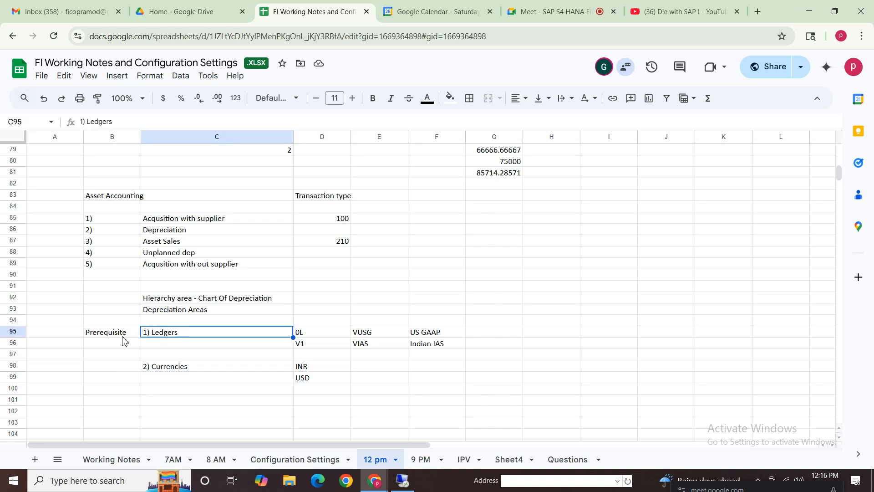
{"action": "left_click", "coordinate": [195, 311]}
Enter "Ledgers * Currencies" as plain text in cell D93 beside Depreciation Areas.
{"action": "double_click", "coordinate": [332, 308]}
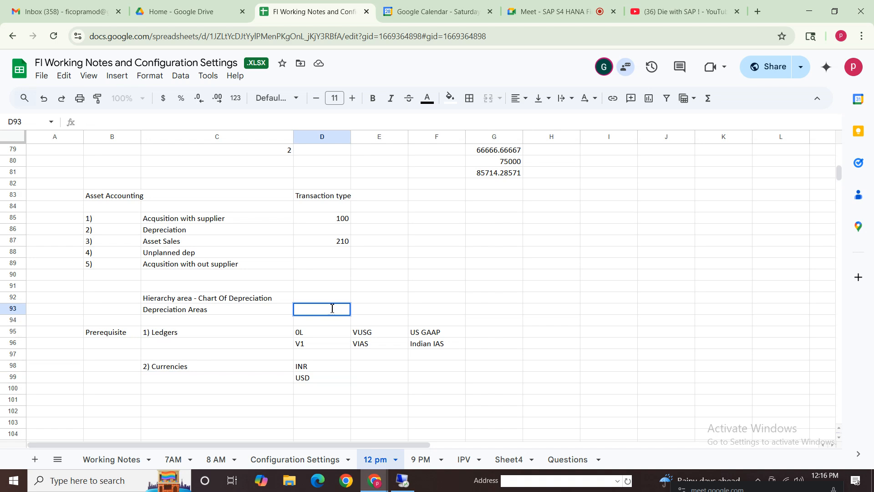
{"action": "type", "text": "= Ledgers *"}
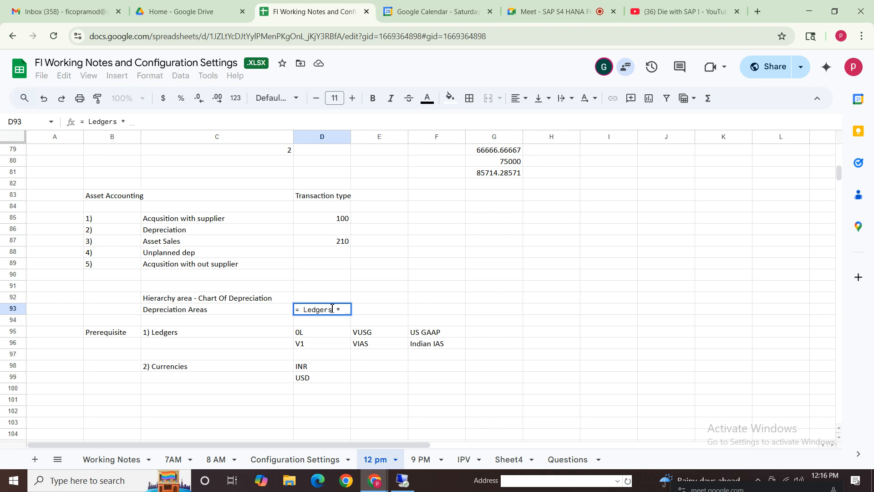
{"action": "type", "text": " Currencies"}
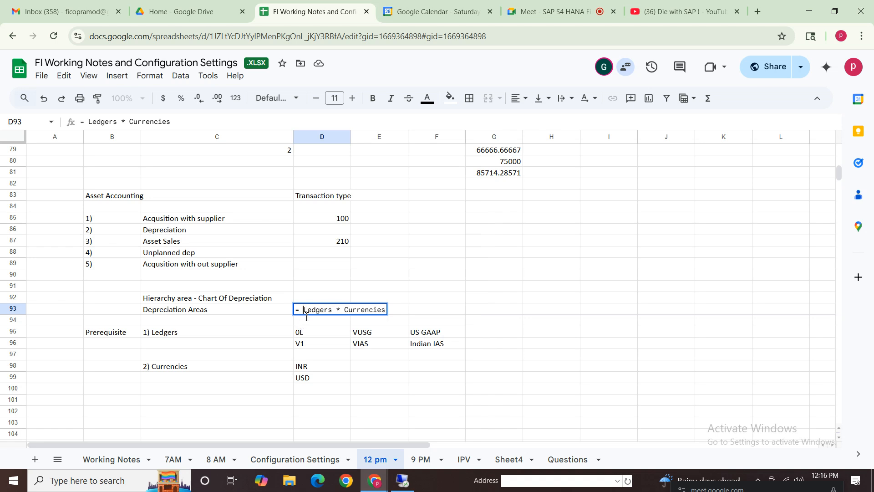
{"action": "key", "text": "BackSpace"}
{"action": "key", "text": "BackSpace"}
{"action": "key", "text": "BackSpace"}
{"action": "key", "text": "BackSpace"}
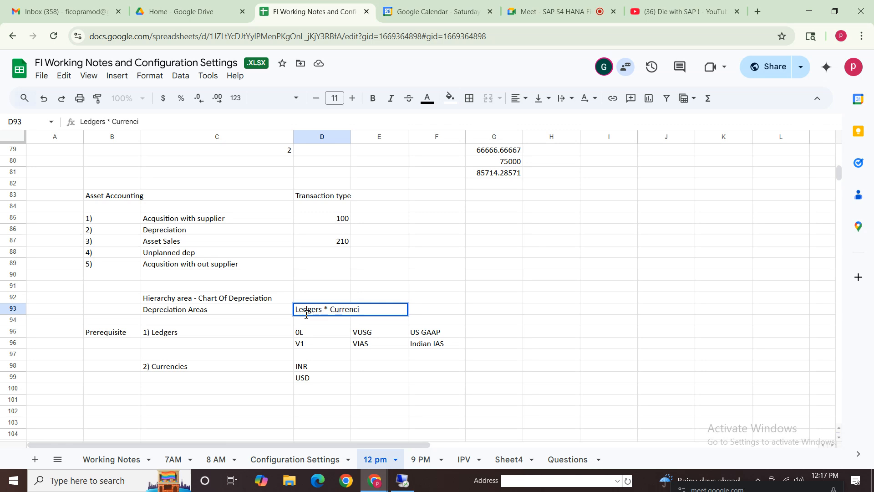
{"action": "left_click", "coordinate": [410, 312]}
{"action": "type", "text": "="}
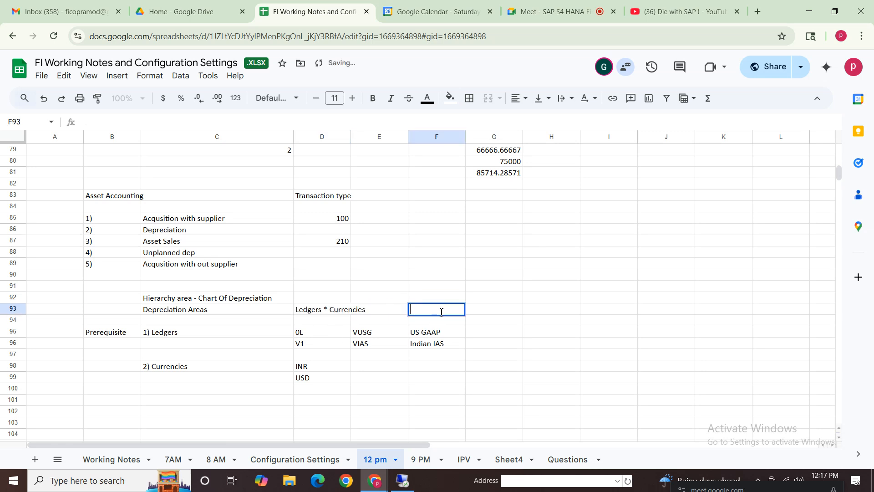
{"action": "type", "text": "4"}
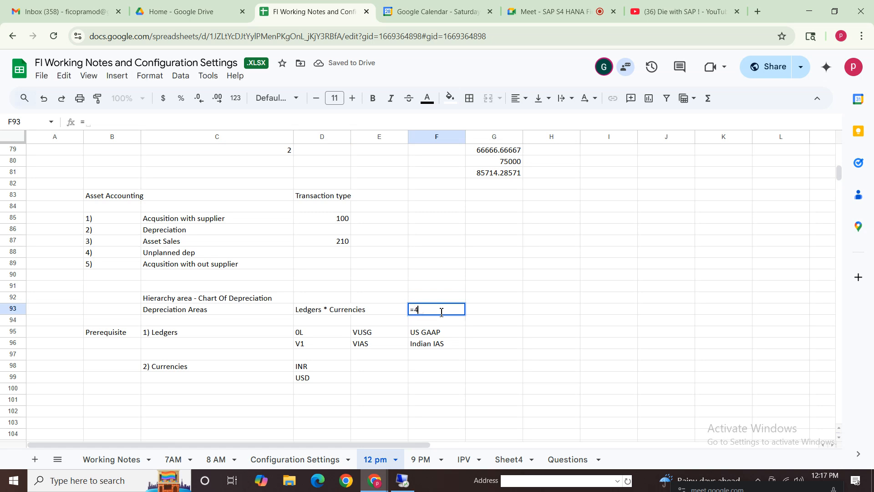
{"action": "type", "text": " depreci"}
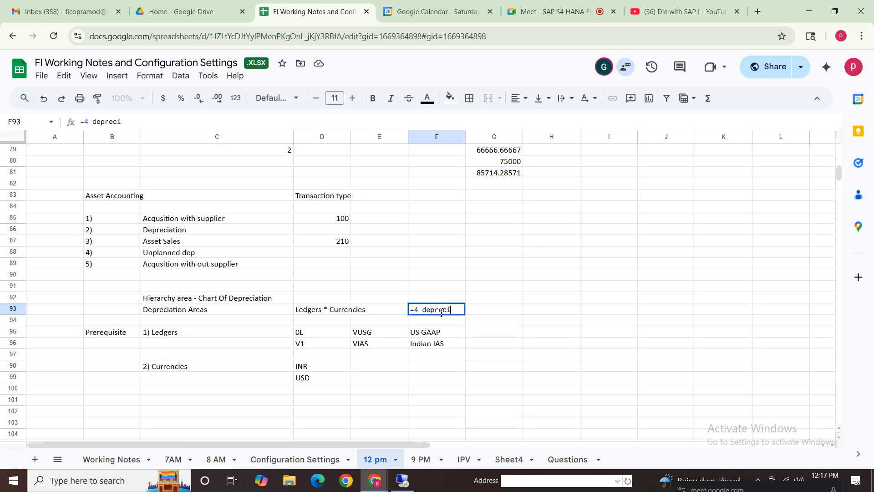
{"action": "type", "text": "a"}
{"action": "key", "text": "BackSpace"}
{"action": "key", "text": "BackSpace"}
{"action": "key", "text": "BackSpace"}
{"action": "key", "text": "BackSpace"}
{"action": "key", "text": "BackSpace"}
{"action": "key", "text": "BackSpace"}
{"action": "key", "text": "BackSpace"}
{"action": "key", "text": "BackSpace"}
{"action": "key", "text": "BackSpace"}
{"action": "key", "text": "BackSpace"}
{"action": "key", "text": "BackSpace"}
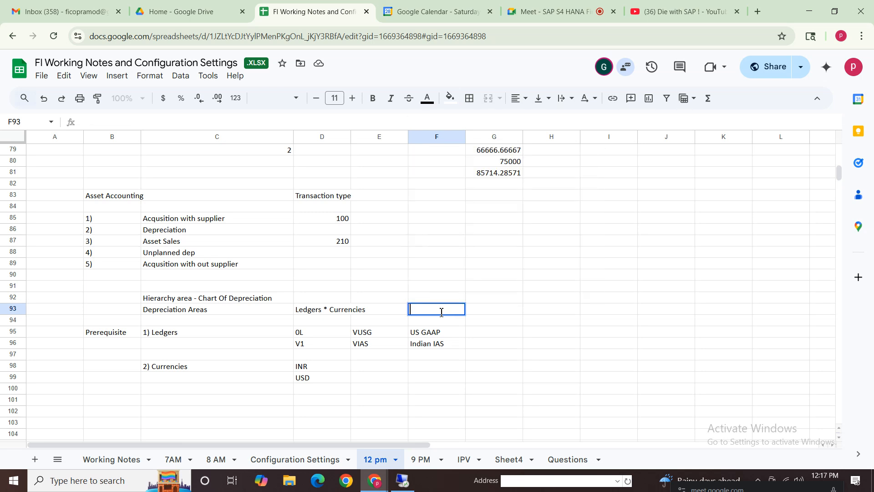
Enter 4 in cell F93 beside the Ledgers * Currencies note and make it bold.
{"action": "type", "text": "4"}
{"action": "left_click", "coordinate": [611, 310]}
{"action": "left_click", "coordinate": [217, 311]}
{"action": "left_click", "coordinate": [422, 358]}
{"action": "left_click", "coordinate": [442, 312]}
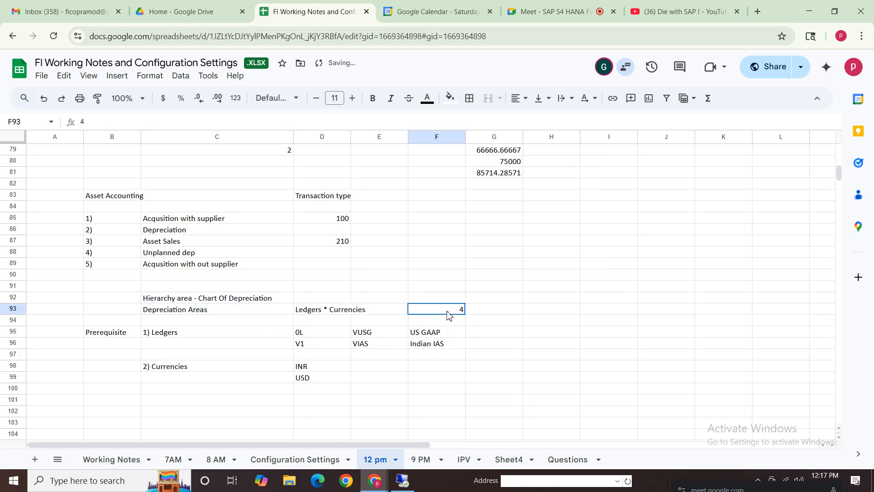
{"action": "key", "text": "ctrl+b"}
{"action": "left_click", "coordinate": [548, 354]}
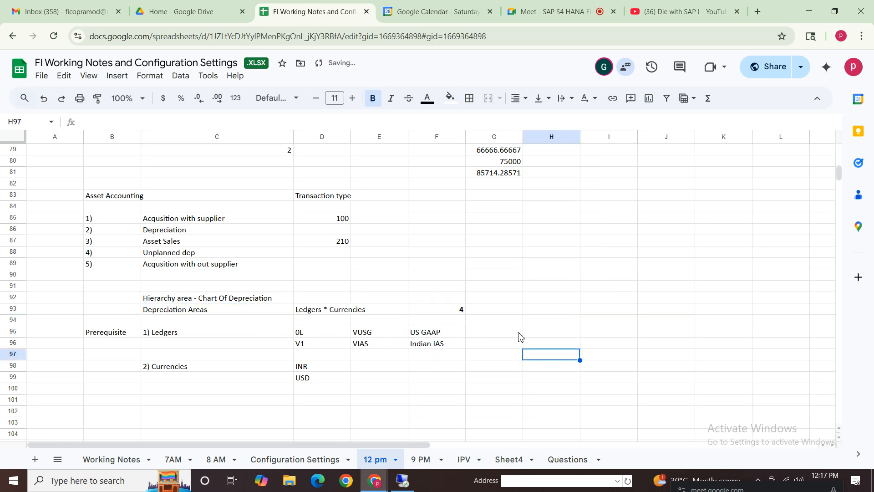
Enter the label "Dep" in cell G93, right after the bold number.
{"action": "left_click_drag", "start_coordinate": [491, 298], "coordinate": [494, 309]}
{"action": "left_click", "coordinate": [495, 310]}
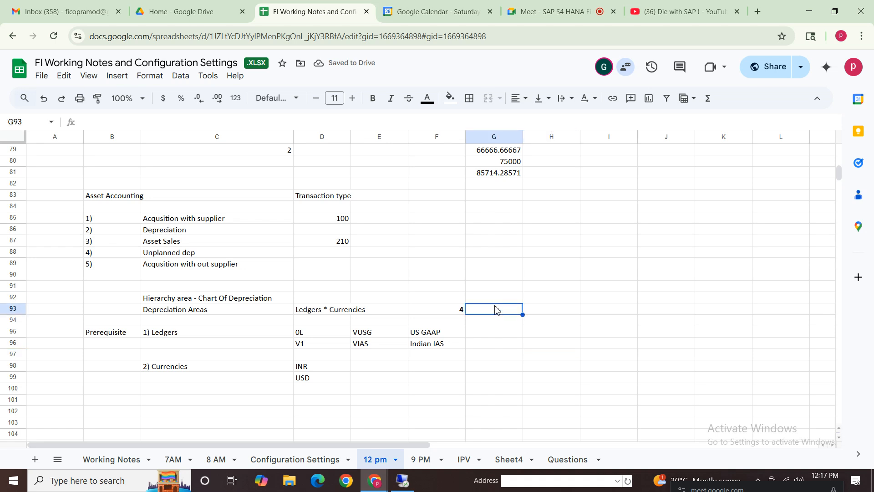
{"action": "type", "text": "Dep"}
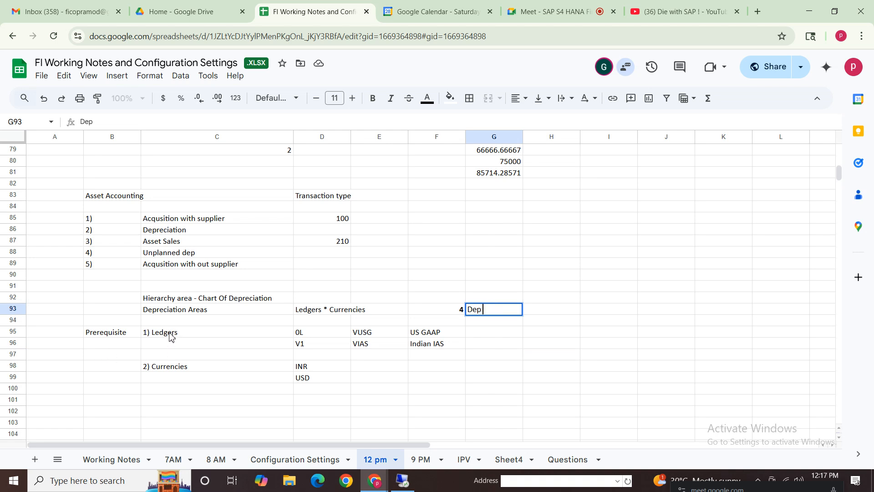
{"action": "left_click", "coordinate": [186, 392]}
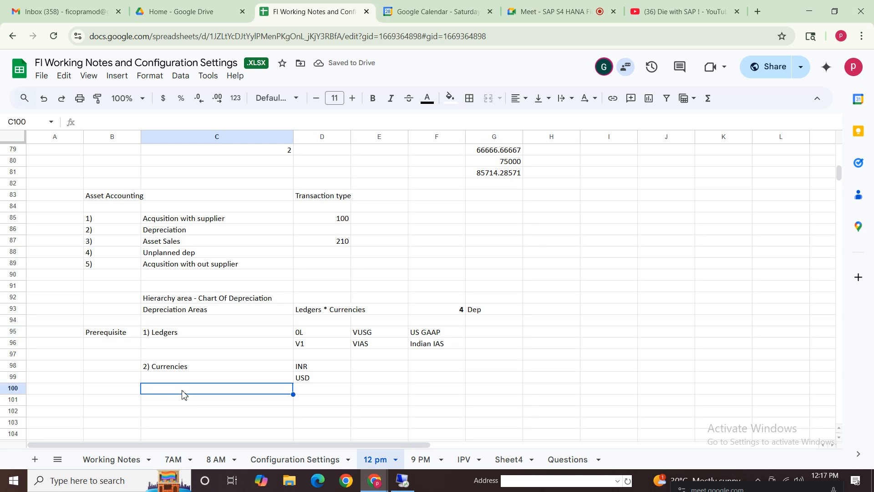
Examine the Ledgers and Currencies headings against the Ledgers * Currencies rule in row 93.
{"action": "left_click", "coordinate": [176, 335]}
{"action": "left_click", "coordinate": [172, 370]}
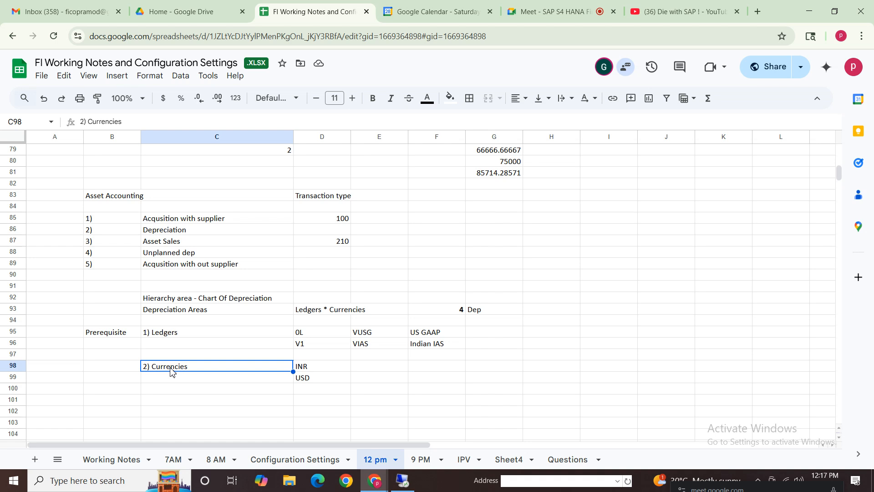
{"action": "left_click", "coordinate": [176, 334]}
{"action": "left_click", "coordinate": [352, 309]}
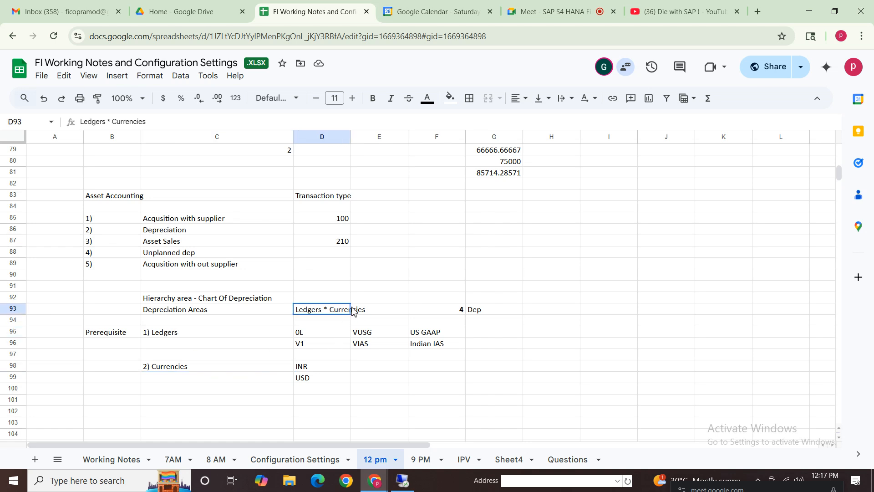
{"action": "left_click", "coordinate": [293, 314]}
{"action": "left_click", "coordinate": [353, 311]}
Try 15 in cell H93 as a comparison with the entries in F93 and G93, and clear it again.
{"action": "left_click", "coordinate": [560, 314]}
{"action": "type", "text": "15"}
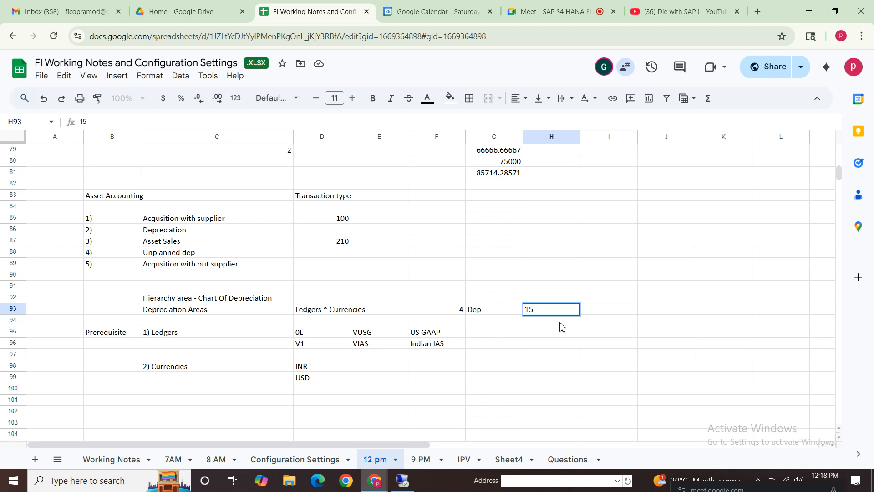
{"action": "left_click", "coordinate": [561, 343]}
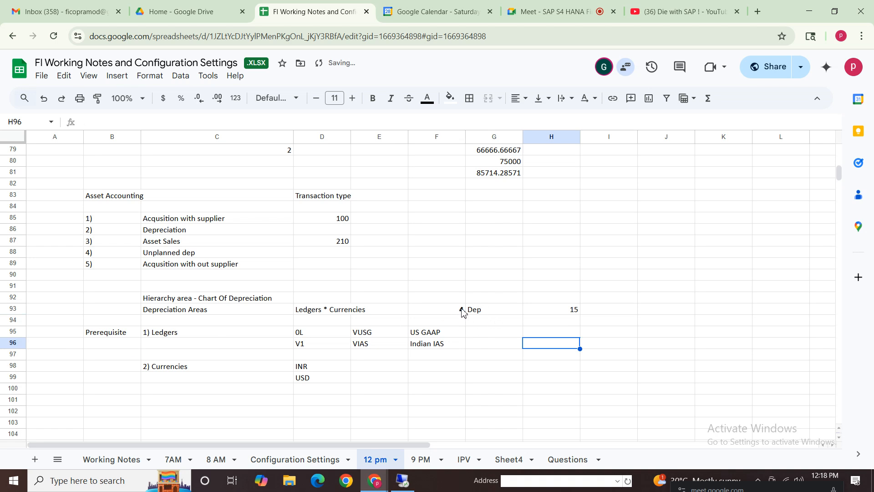
{"action": "left_click_drag", "start_coordinate": [463, 312], "coordinate": [585, 312]}
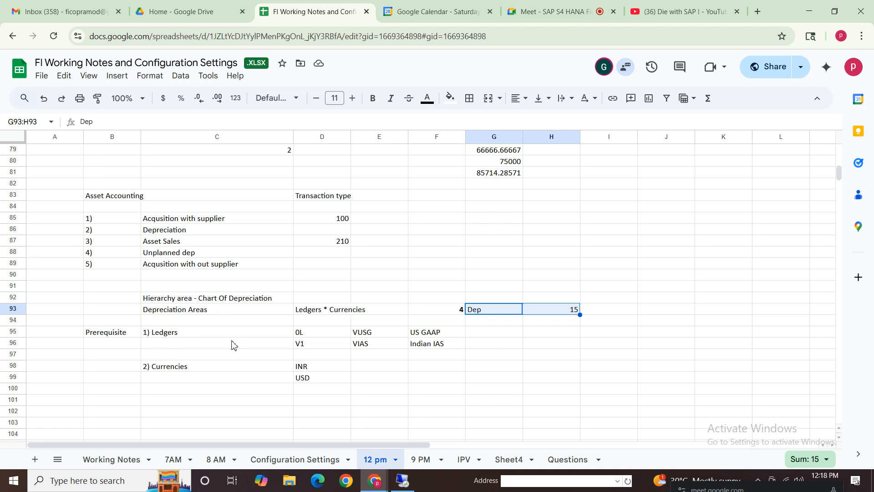
{"action": "left_click", "coordinate": [535, 345]}
{"action": "left_click_drag", "start_coordinate": [462, 308], "coordinate": [574, 311]}
{"action": "left_click", "coordinate": [554, 342]}
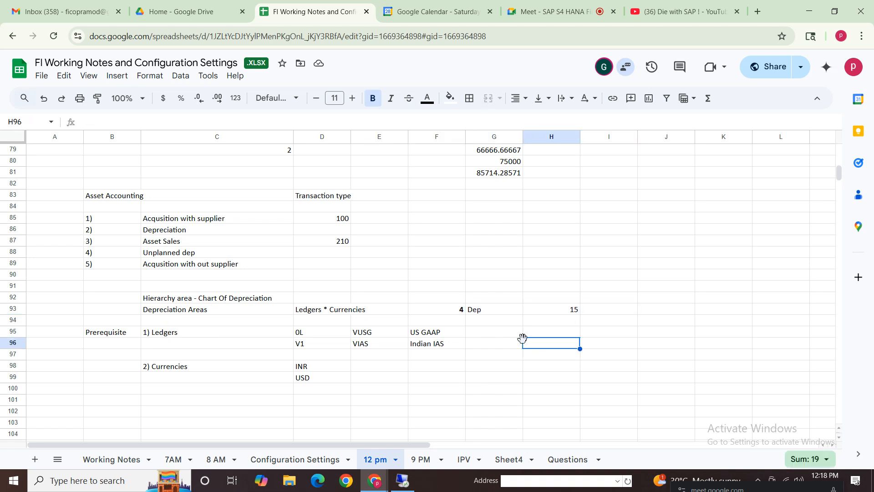
{"action": "left_click", "coordinate": [547, 311]}
{"action": "key", "text": "Delete"}
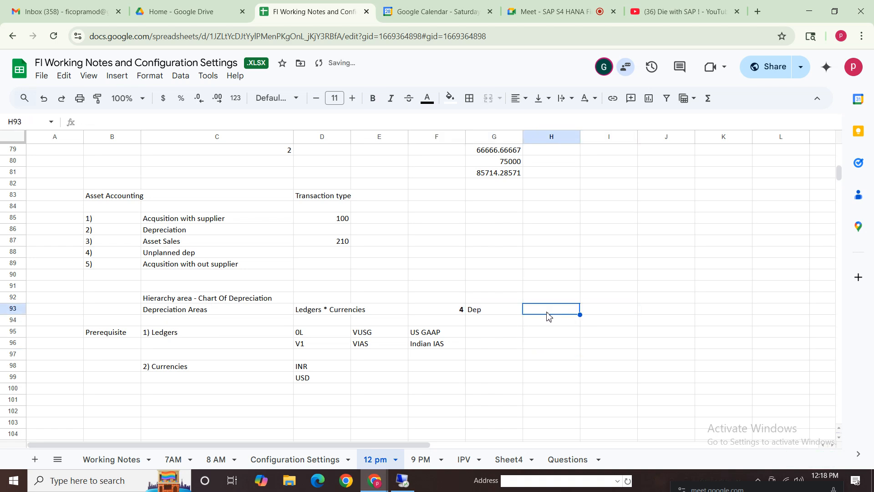
{"action": "left_click", "coordinate": [548, 348]}
Check the Depreciation Areas note against the listed ledgers and currencies and the number in cell F93.
{"action": "left_click", "coordinate": [185, 314]}
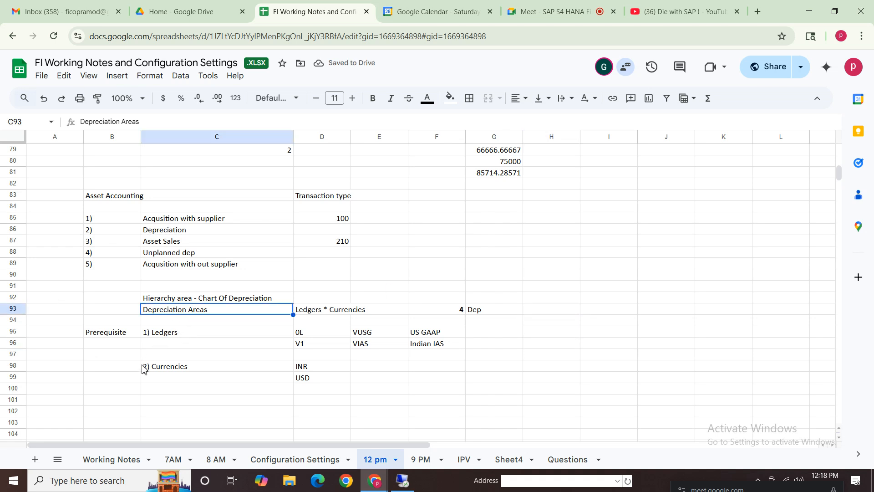
{"action": "left_click", "coordinate": [175, 340]}
{"action": "left_click", "coordinate": [171, 370]}
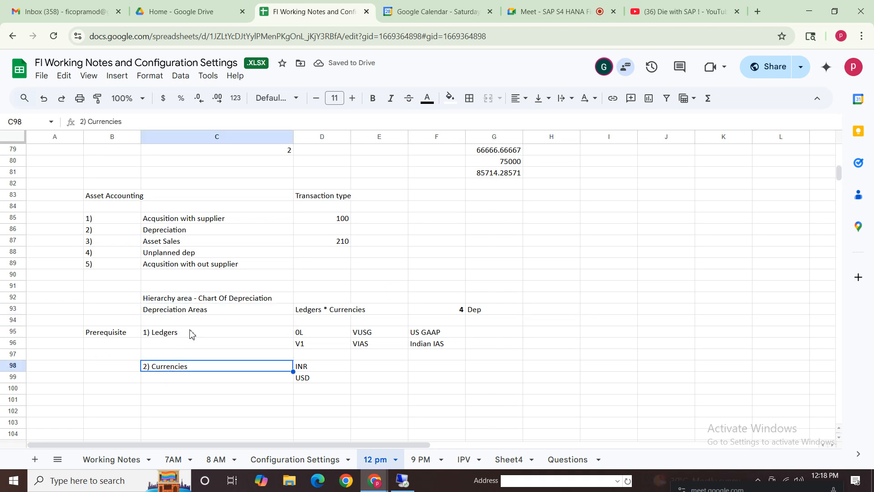
{"action": "left_click", "coordinate": [313, 343]}
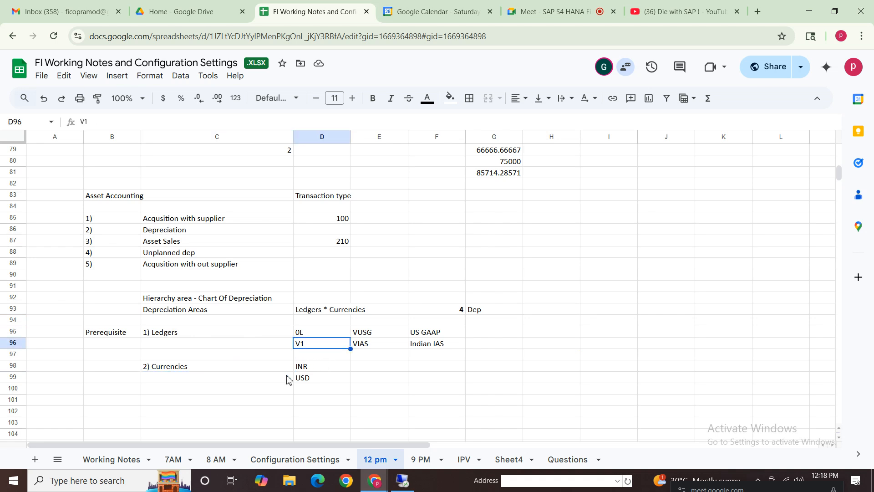
{"action": "left_click", "coordinate": [319, 368]}
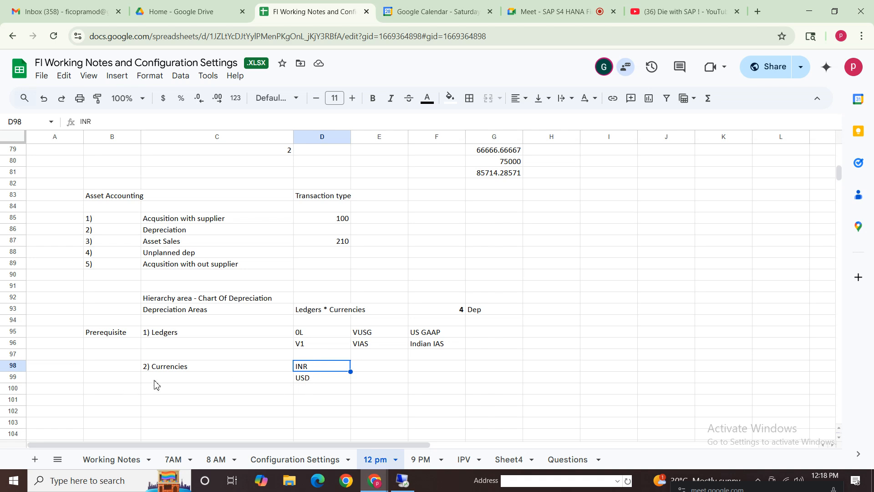
{"action": "left_click", "coordinate": [460, 313]}
{"action": "left_click", "coordinate": [498, 313]}
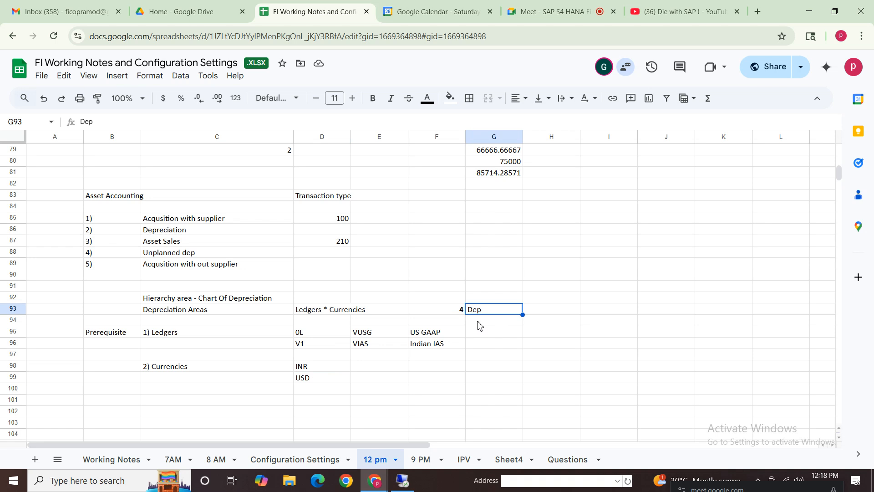
Number cells B102 to B105 from 1 to 4 below the currency list.
{"action": "left_click", "coordinate": [167, 410]}
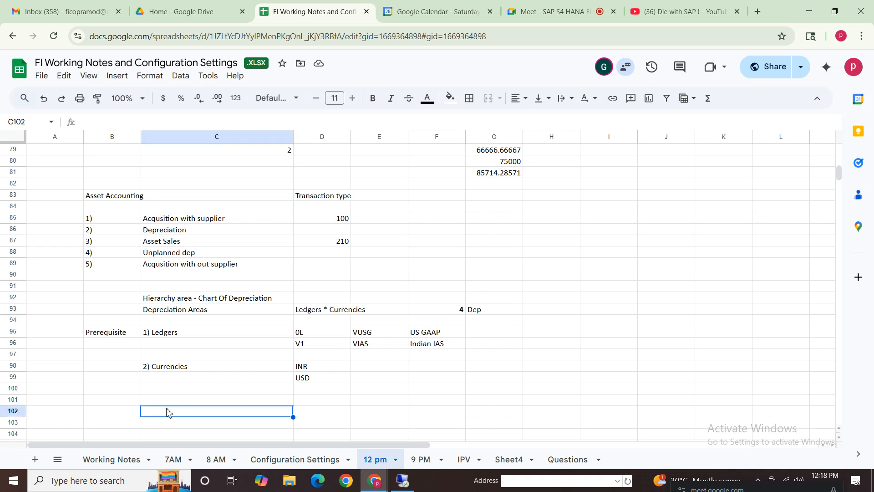
{"action": "left_click", "coordinate": [136, 415]}
{"action": "key", "text": "Down"}
{"action": "key", "text": "Down"}
{"action": "key", "text": "Down"}
{"action": "key", "text": "Down"}
{"action": "key", "text": "Down"}
{"action": "key", "text": "Down"}
{"action": "key", "text": "Down"}
{"action": "key", "text": "Down"}
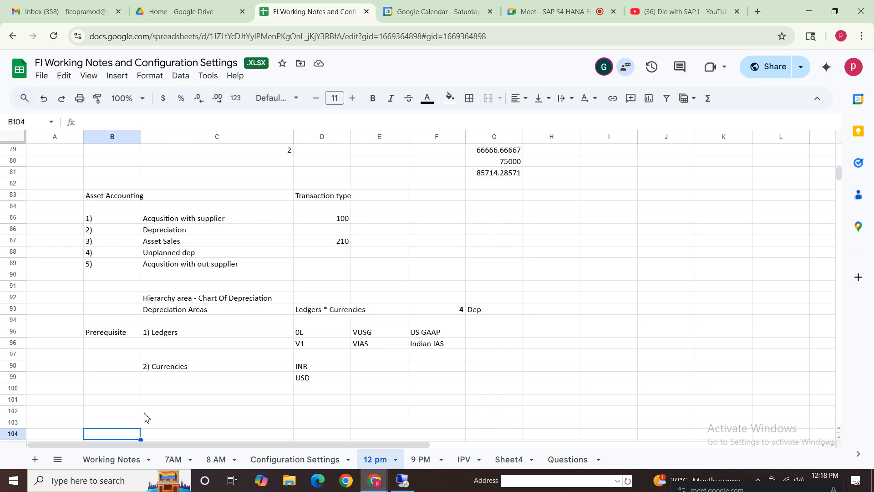
{"action": "left_click", "coordinate": [131, 336]}
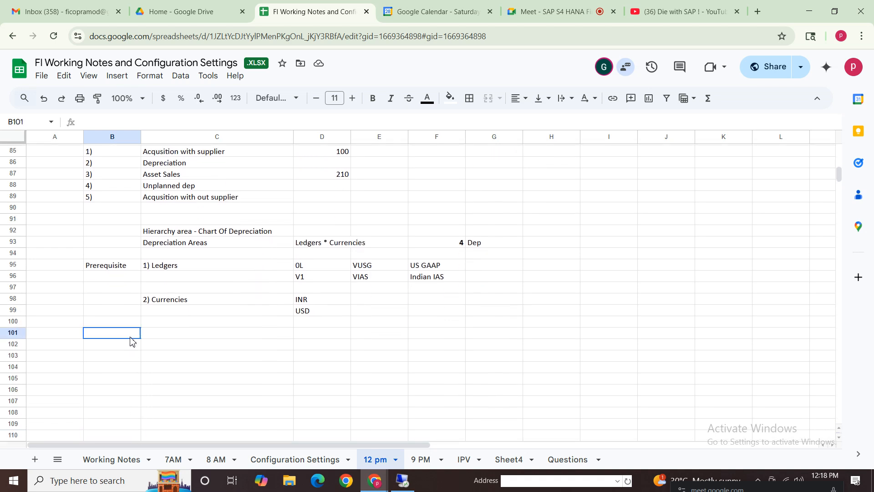
{"action": "left_click", "coordinate": [137, 345]}
{"action": "type", "text": "1"}
{"action": "key", "text": "Return"}
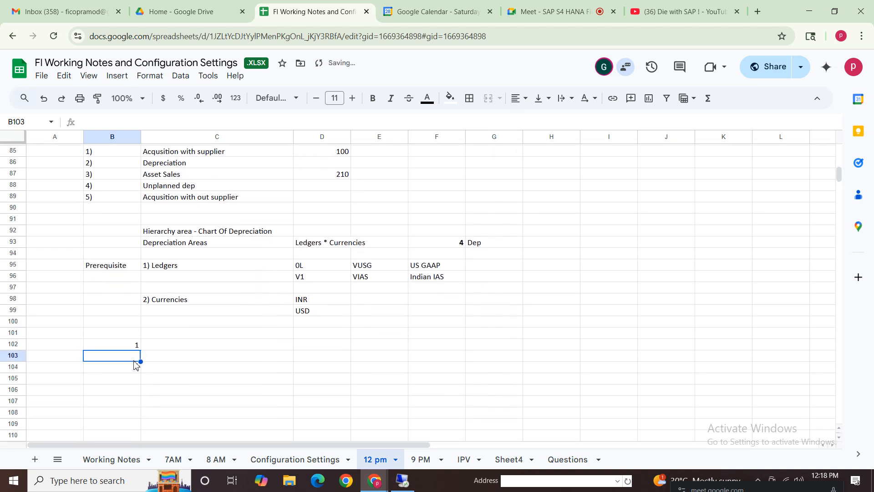
{"action": "type", "text": "2"}
{"action": "key", "text": "Return"}
{"action": "type", "text": "3"}
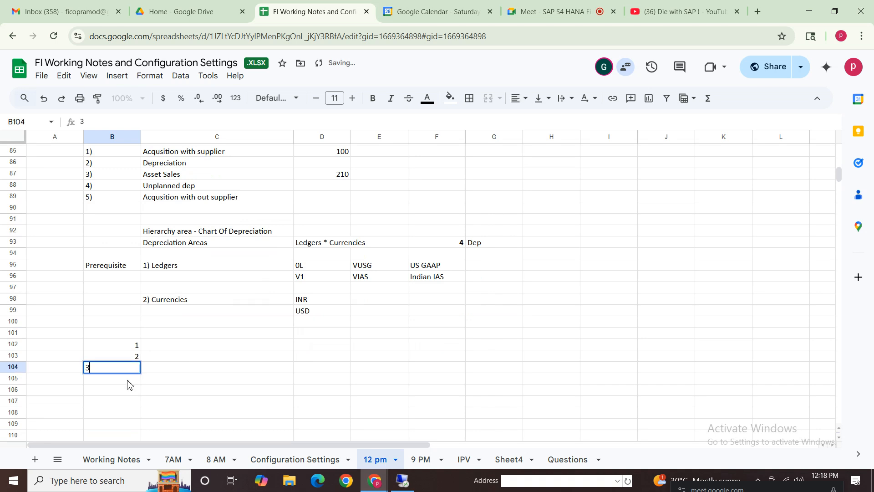
{"action": "key", "text": "Return"}
{"action": "type", "text": "4"}
{"action": "left_click", "coordinate": [187, 350]}
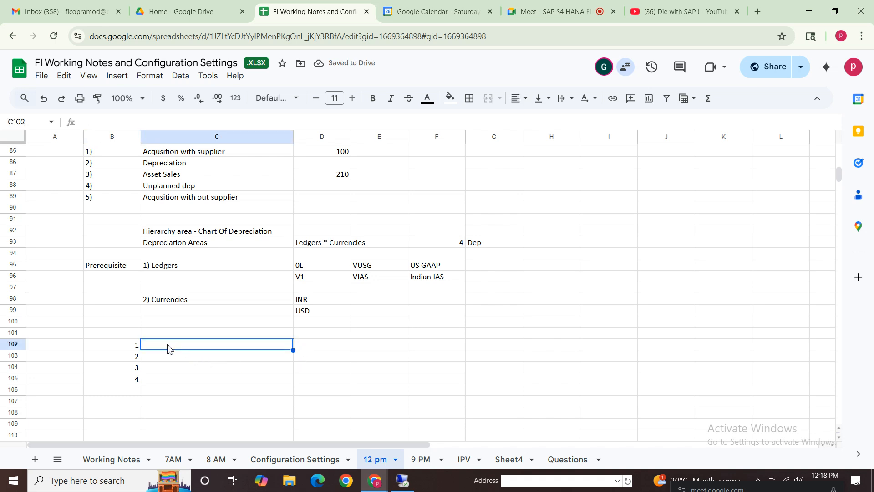
Add the column heading "Dep Area" in cell B101 above the numbered rows.
{"action": "left_click", "coordinate": [132, 348]}
{"action": "left_click_drag", "start_coordinate": [136, 326], "coordinate": [138, 338]}
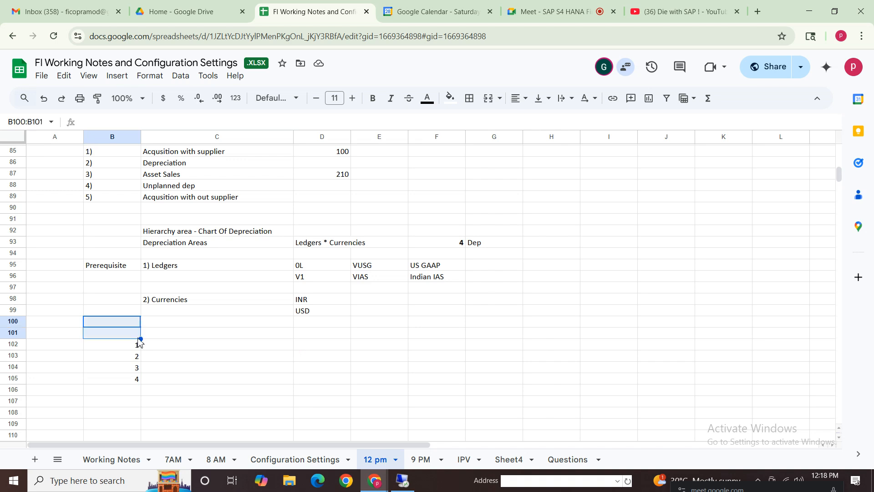
{"action": "left_click", "coordinate": [126, 336]}
{"action": "type", "text": "De"}
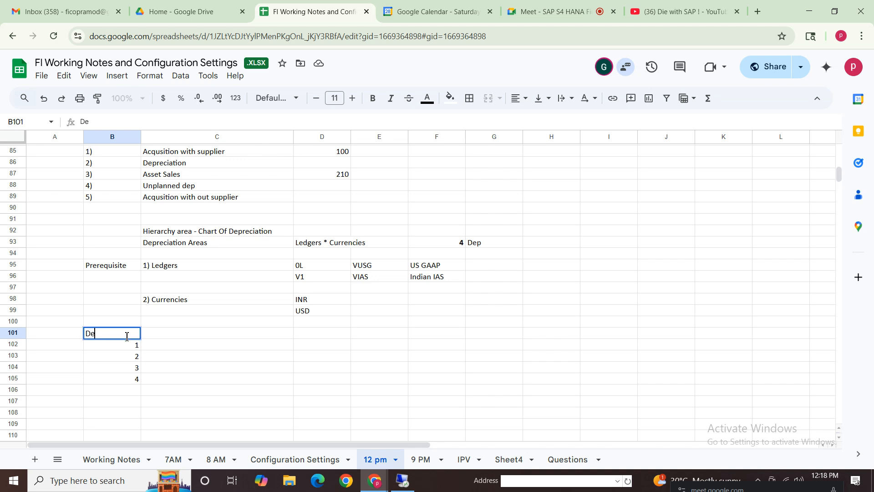
{"action": "type", "text": "p Area"}
{"action": "left_click", "coordinate": [209, 338]}
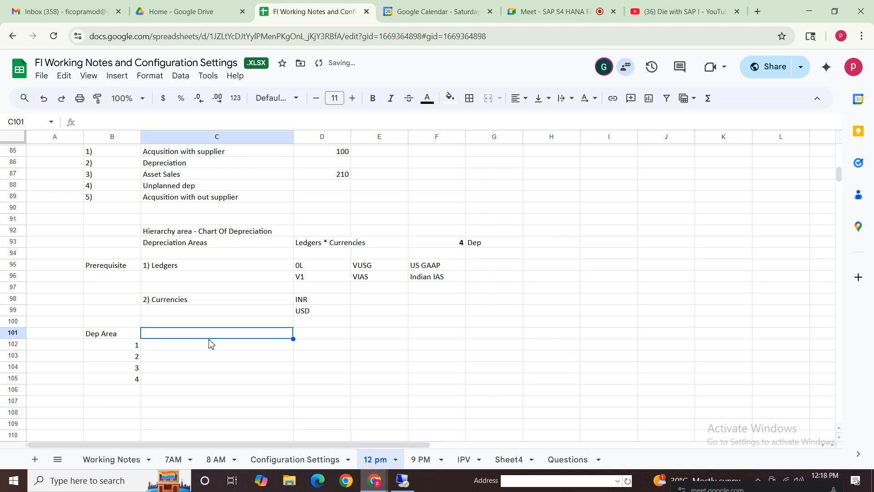
Add the column headings "Drescription" in cell C101 and "Linking to Ledger" in cell D101.
{"action": "type", "text": "D"}
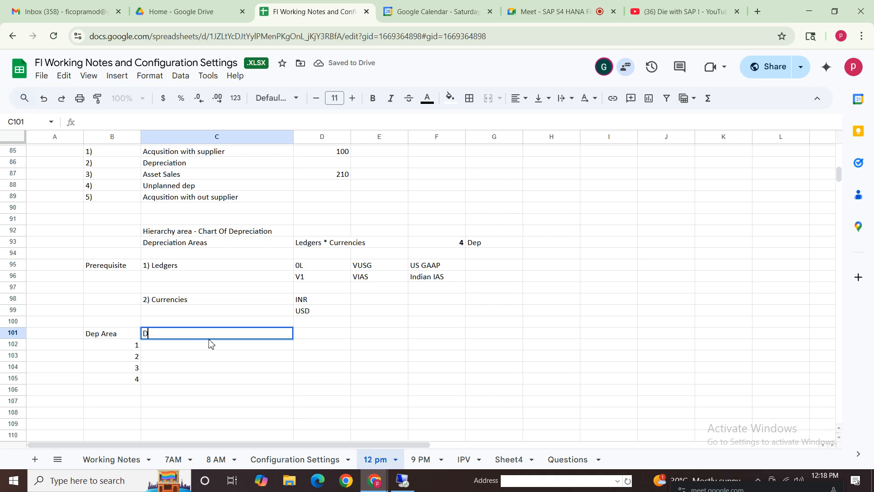
{"action": "type", "text": "rescriptpi"}
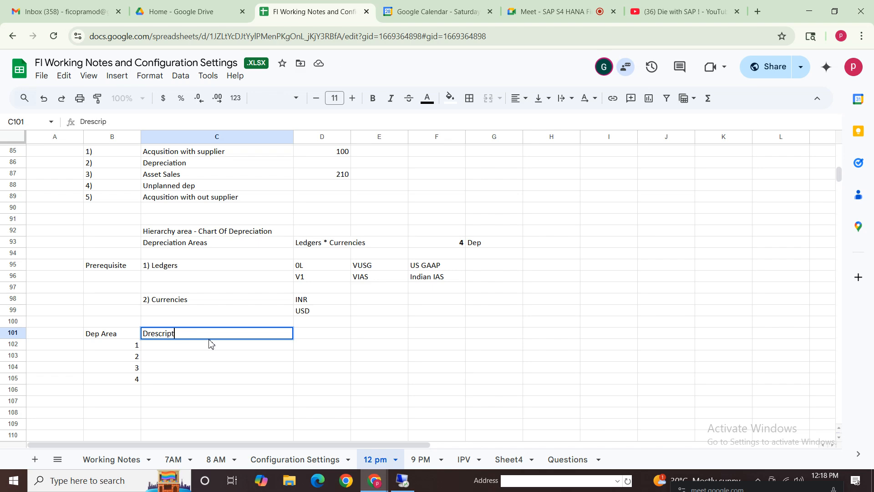
{"action": "type", "text": "ion"}
{"action": "left_click", "coordinate": [374, 380]}
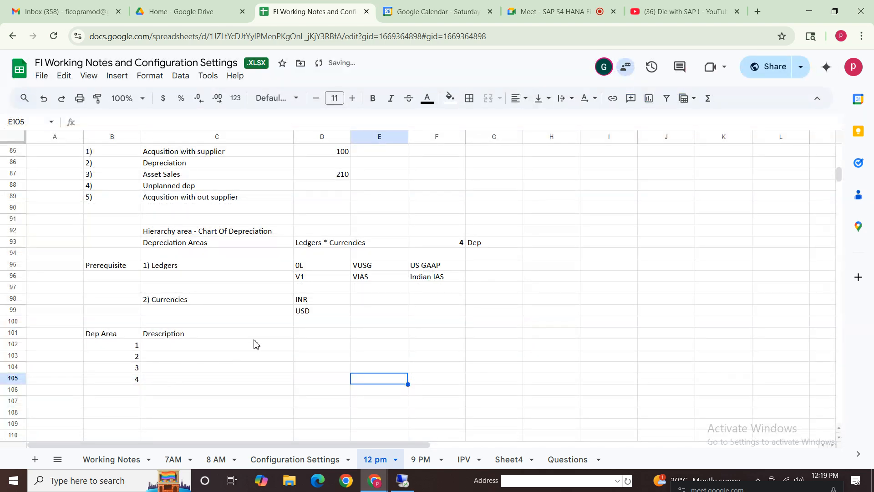
{"action": "left_click", "coordinate": [278, 334]}
{"action": "left_click", "coordinate": [334, 337]}
{"action": "type", "text": "L"}
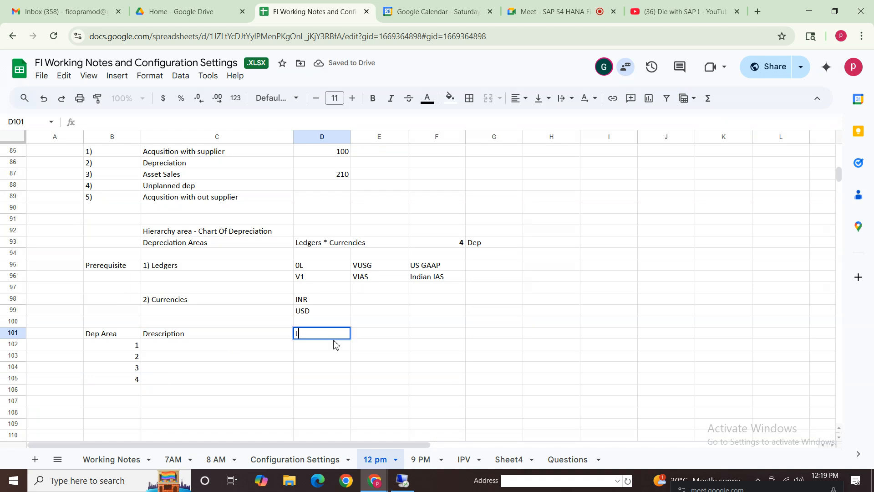
{"action": "type", "text": "inking to Ledger"}
{"action": "left_click", "coordinate": [447, 377]}
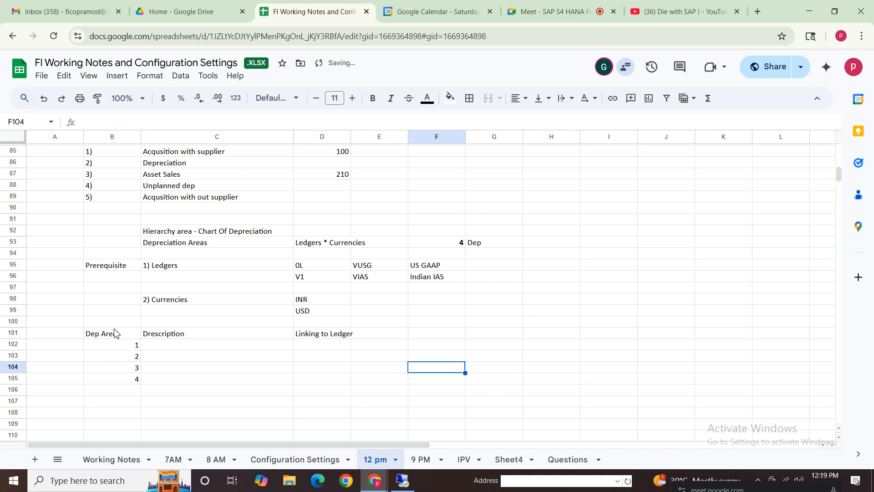
{"action": "left_click_drag", "start_coordinate": [116, 332], "coordinate": [337, 387]}
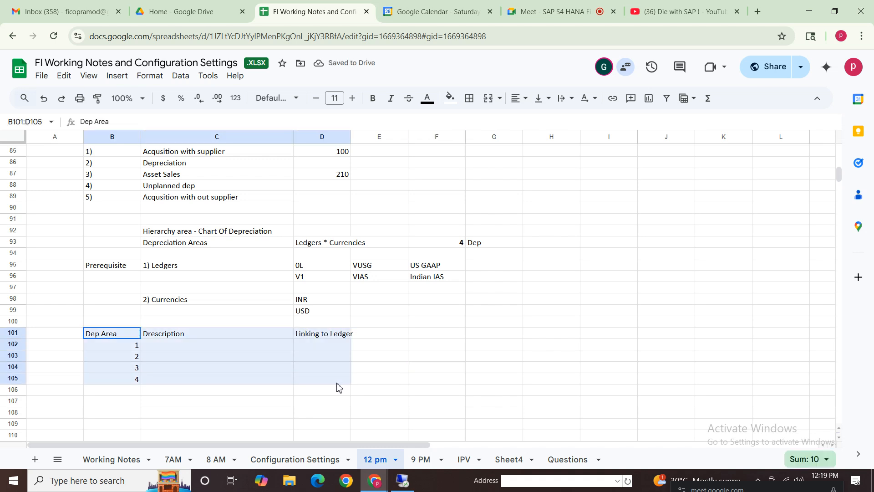
{"action": "left_click", "coordinate": [510, 324]}
{"action": "left_click_drag", "start_coordinate": [113, 339], "coordinate": [372, 382]}
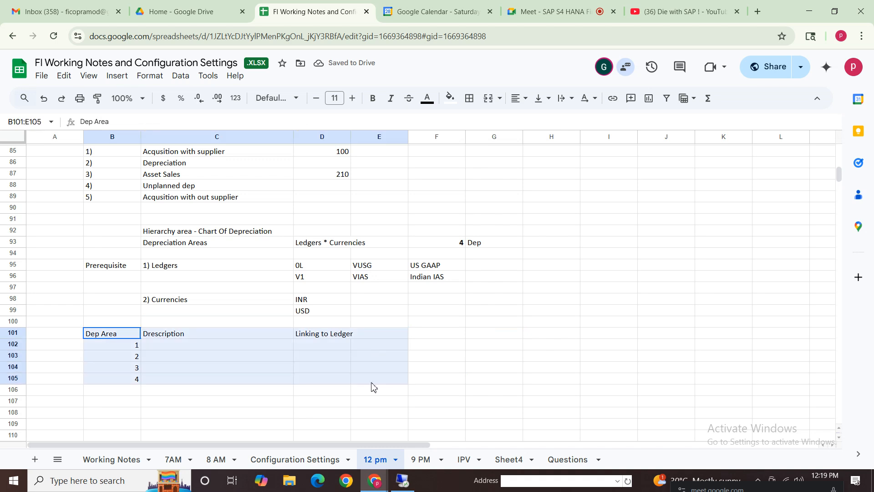
{"action": "left_click", "coordinate": [132, 345]}
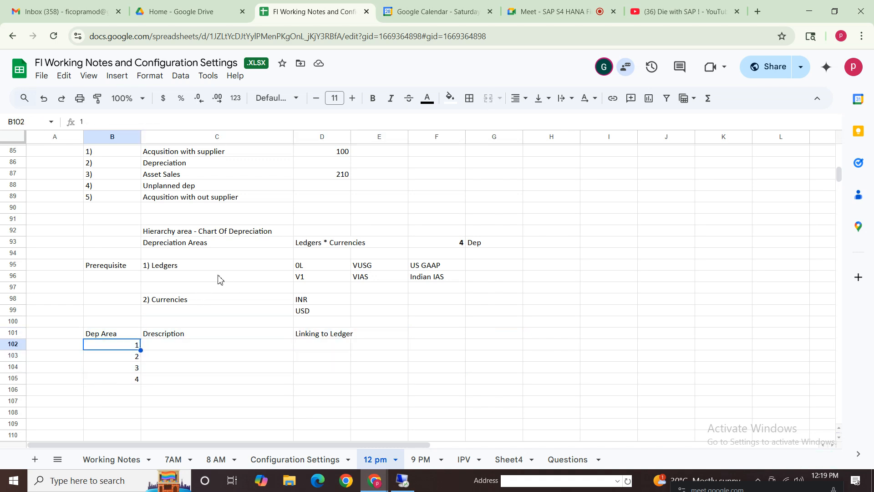
{"action": "left_click", "coordinate": [312, 269]}
Enter "0L ( Local Currency)" in cell D102 as the ledger link for depreciation area 1.
{"action": "left_click", "coordinate": [326, 349]}
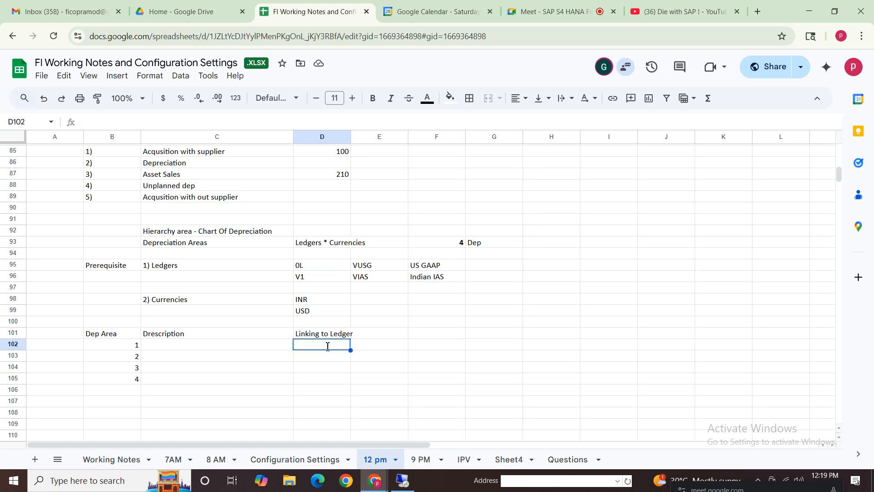
{"action": "type", "text": ")"}
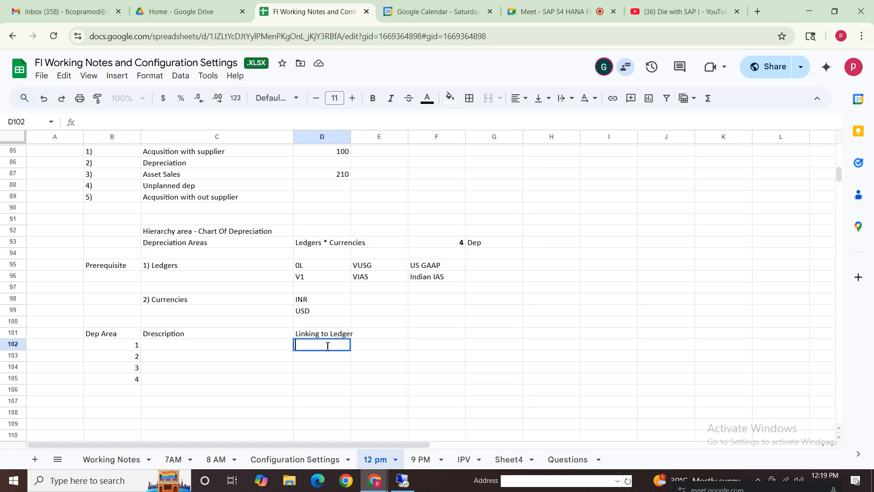
{"action": "type", "text": "0L ( Local Cu"}
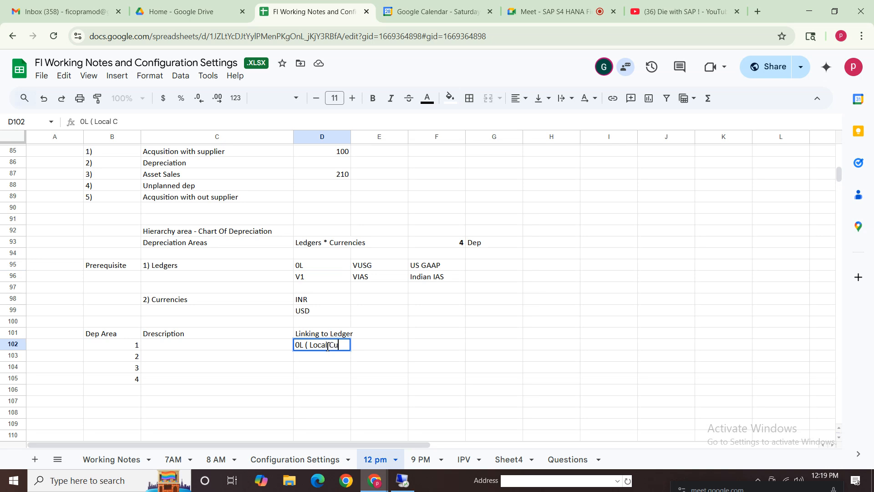
{"action": "type", "text": "rrency)"}
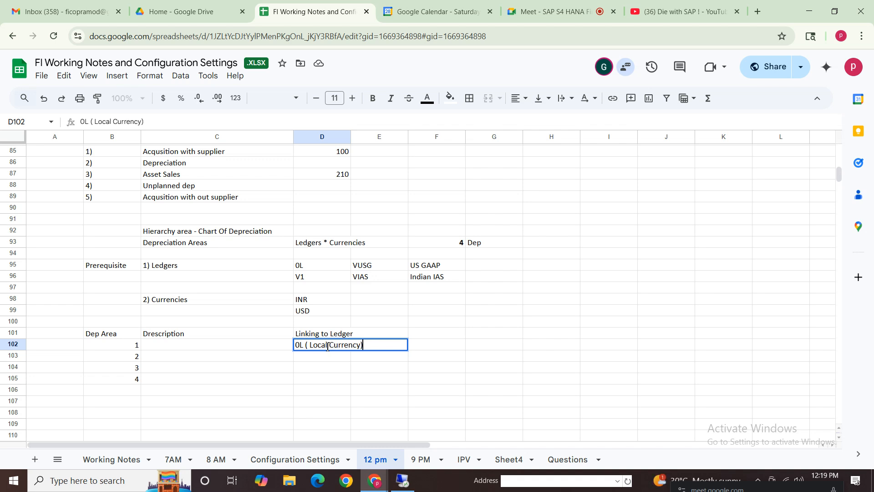
{"action": "left_click", "coordinate": [335, 381]}
Copy the ledger link from D102 into D103 and change it to "0L ( Group Currency)".
{"action": "left_click", "coordinate": [319, 349]}
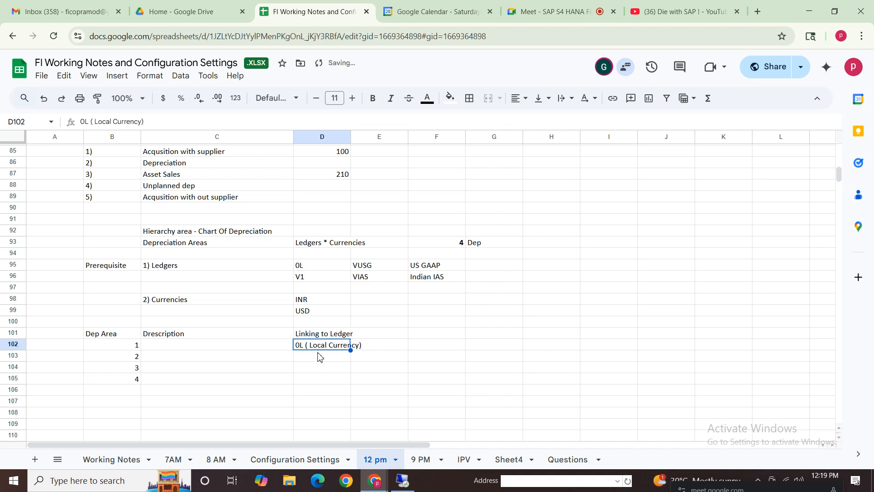
{"action": "key", "text": "ctrl+c"}
{"action": "left_click", "coordinate": [319, 356]}
{"action": "key", "text": "ctrl+v"}
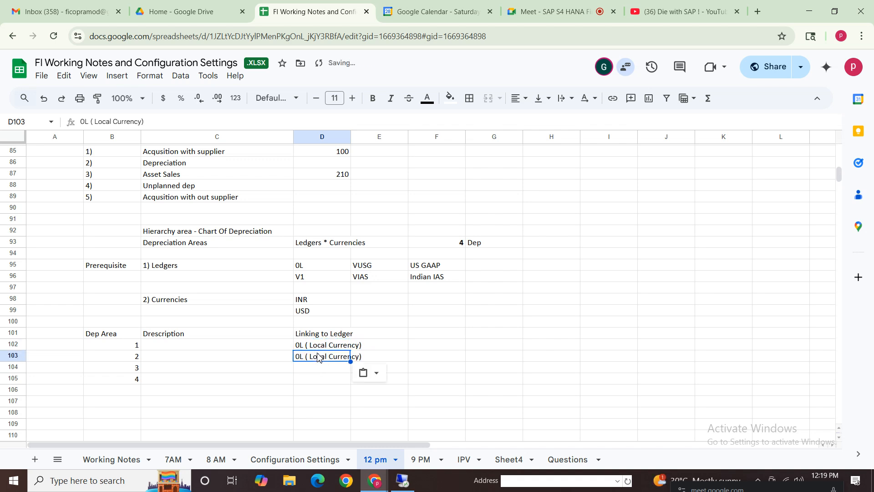
{"action": "double_click", "coordinate": [331, 361]}
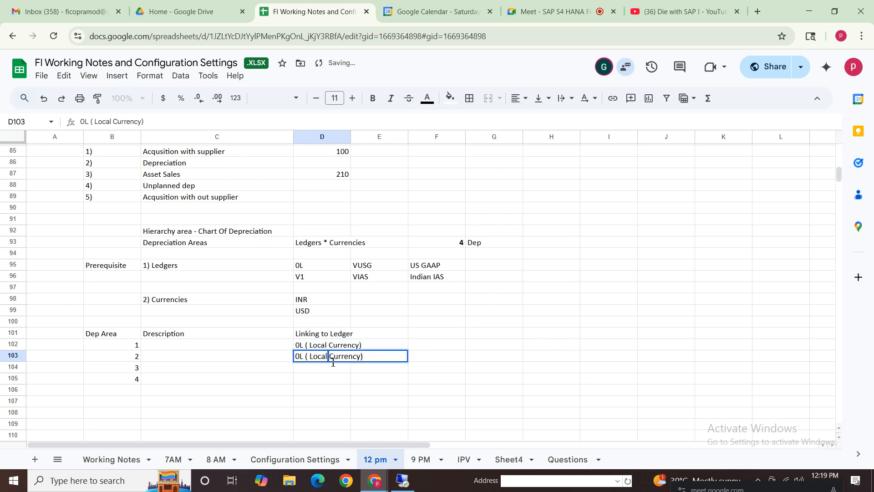
{"action": "key", "text": "BackSpace"}
{"action": "key", "text": "BackSpace"}
{"action": "key", "text": "BackSpace"}
{"action": "key", "text": "BackSpace"}
{"action": "key", "text": "BackSpace"}
{"action": "type", "text": "Group"}
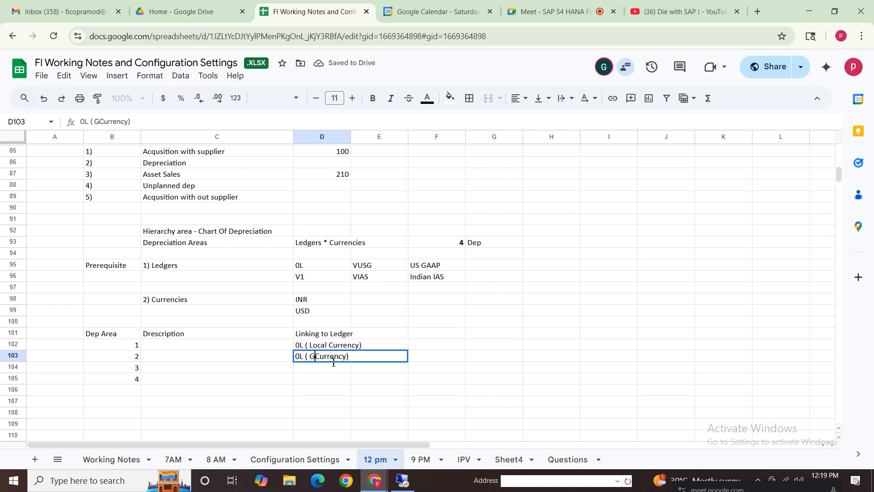
{"action": "left_click", "coordinate": [335, 402]}
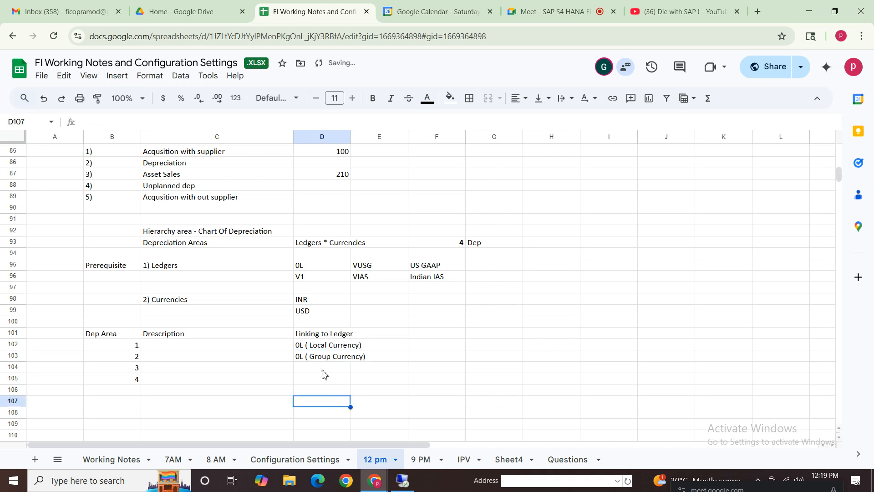
Copy the two ledger links in D102:D103 into cells D104:D105 for depreciation areas 3 and 4.
{"action": "left_click_drag", "start_coordinate": [320, 348], "coordinate": [323, 358]}
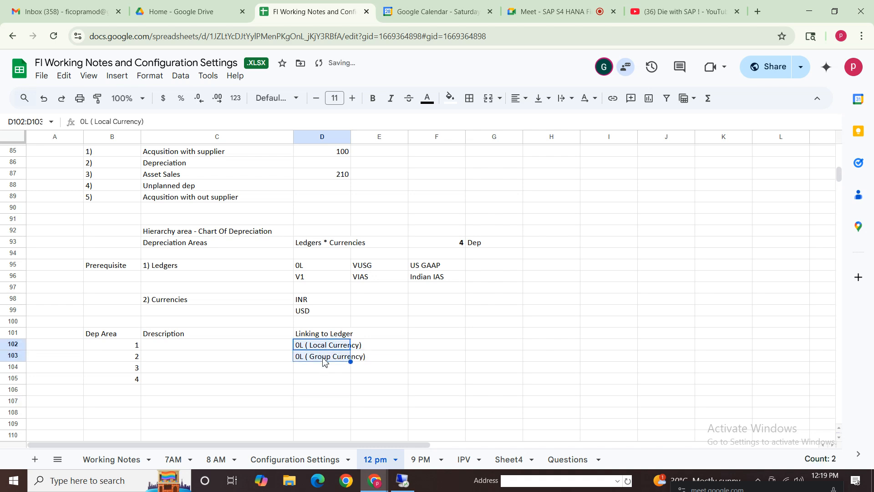
{"action": "left_click", "coordinate": [318, 369]}
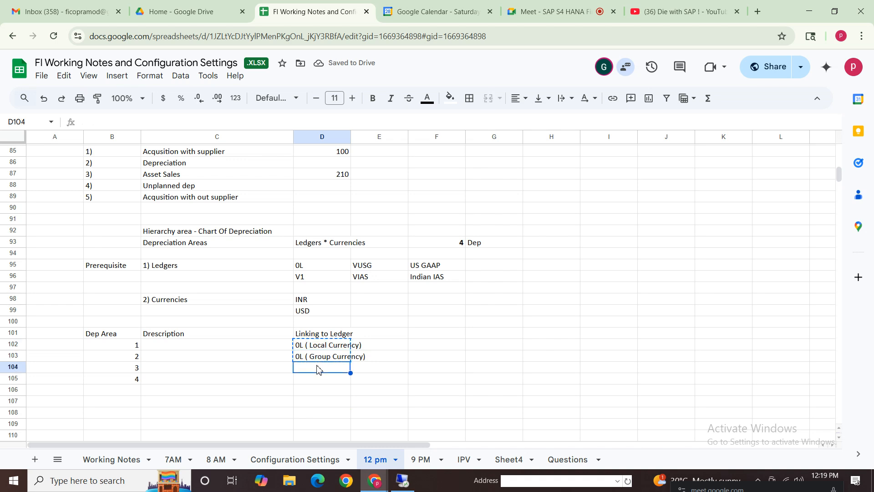
{"action": "key", "text": "ctrl+v"}
Change the ledger code in cell D104 to V1, keeping the local currency text.
{"action": "double_click", "coordinate": [308, 369]}
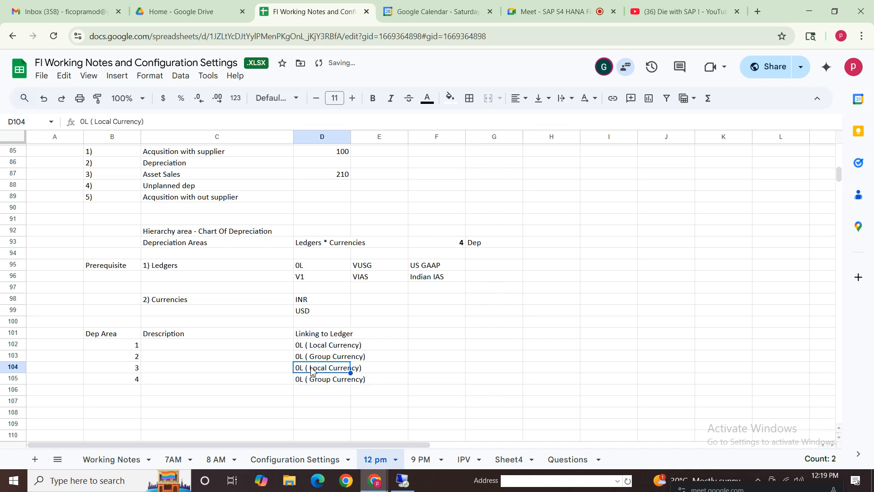
{"action": "left_click", "coordinate": [301, 367]}
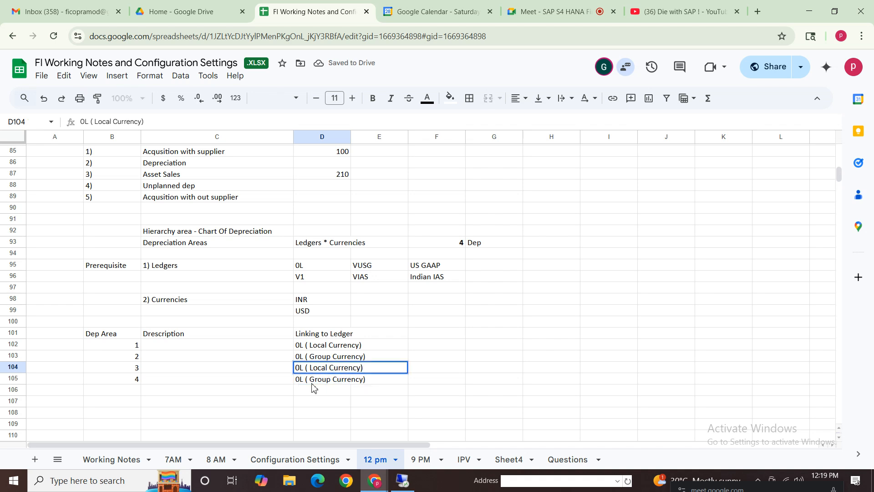
{"action": "key", "text": "Delete"}
{"action": "key", "text": "BackSpace"}
{"action": "type", "text": "V"}
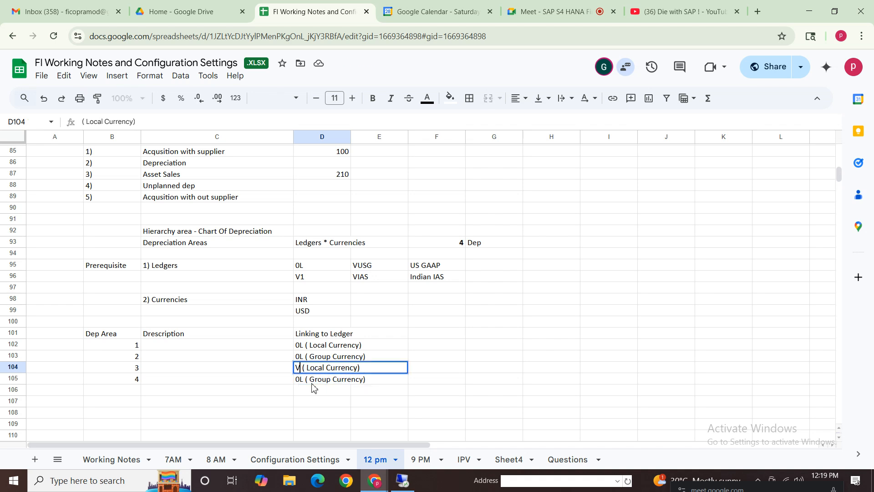
{"action": "type", "text": "1"}
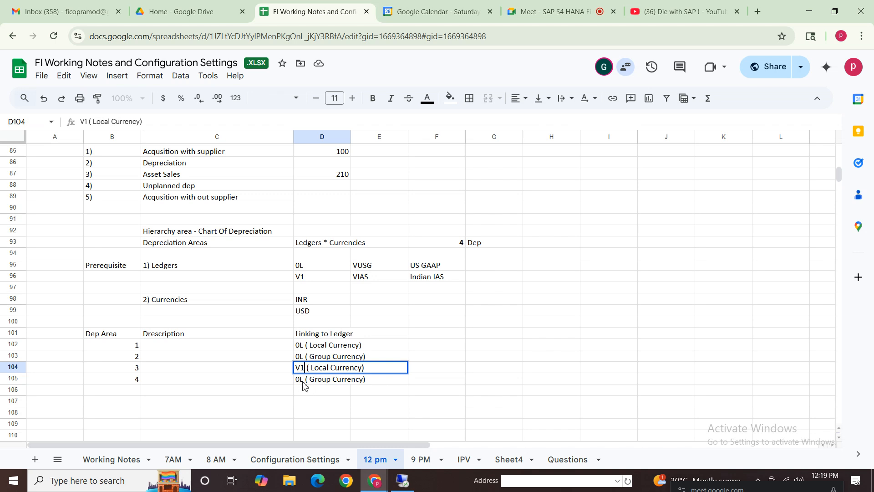
Change the ledger code in cell D105 to V1, keeping the group currency text.
{"action": "double_click", "coordinate": [304, 379]}
{"action": "left_click", "coordinate": [303, 379]}
{"action": "key", "text": "BackSpace"}
{"action": "key", "text": "BackSpace"}
{"action": "type", "text": "V"}
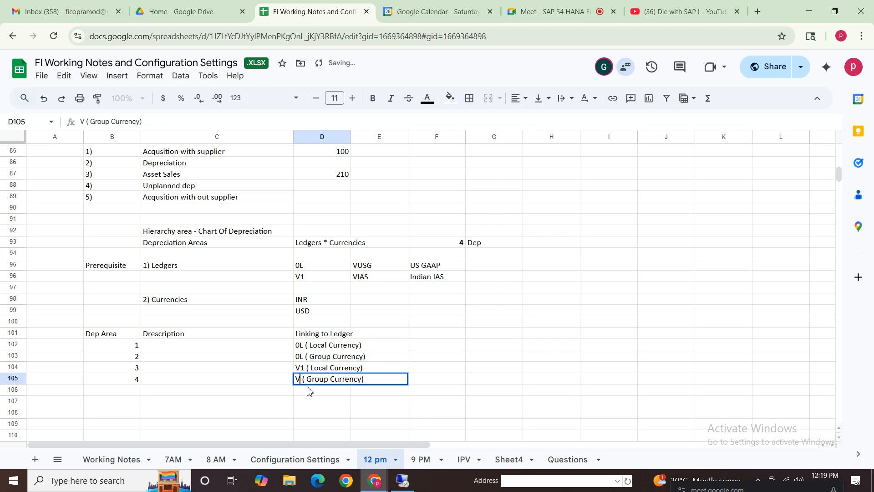
{"action": "type", "text": "1"}
{"action": "left_click", "coordinate": [344, 414]}
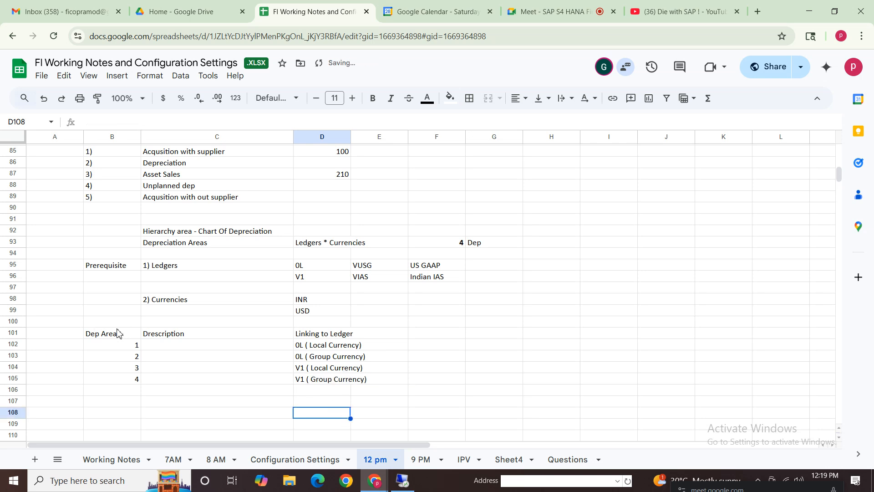
{"action": "left_click_drag", "start_coordinate": [117, 332], "coordinate": [360, 386]}
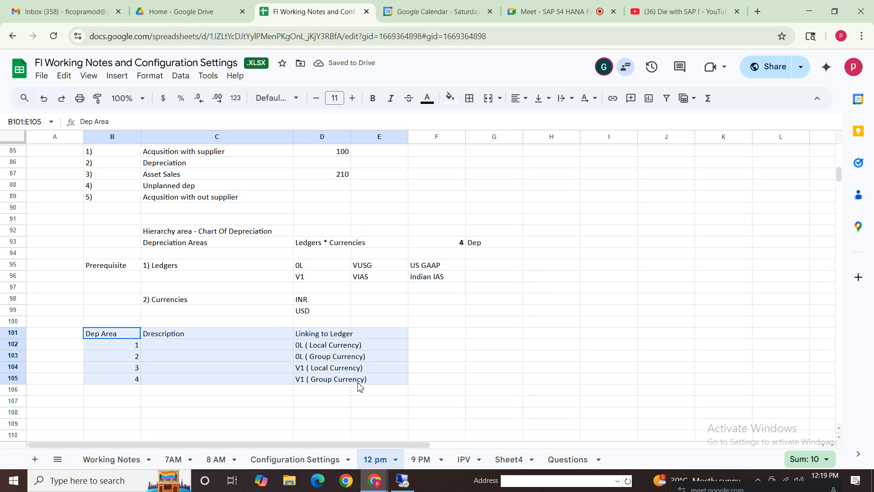
{"action": "left_click_drag", "start_coordinate": [360, 386], "coordinate": [359, 386]}
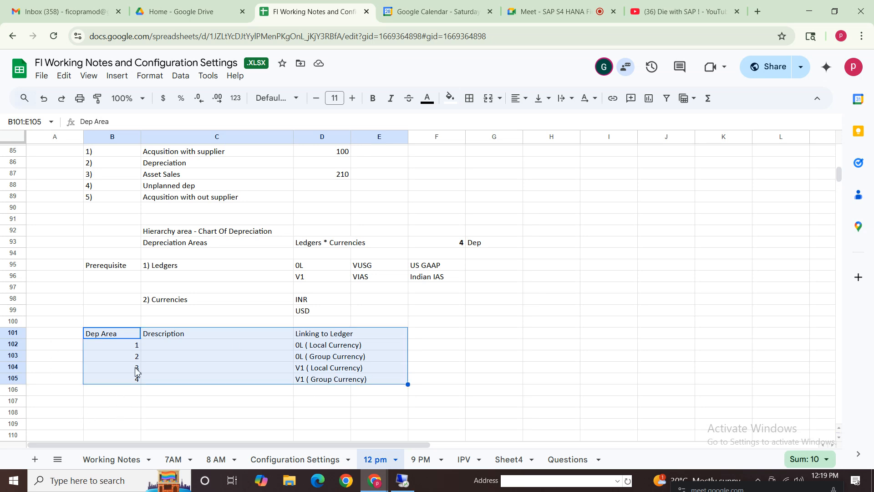
{"action": "left_click", "coordinate": [119, 411]}
{"action": "left_click_drag", "start_coordinate": [120, 336], "coordinate": [368, 387]}
{"action": "left_click_drag", "start_coordinate": [839, 177], "coordinate": [840, 179]}
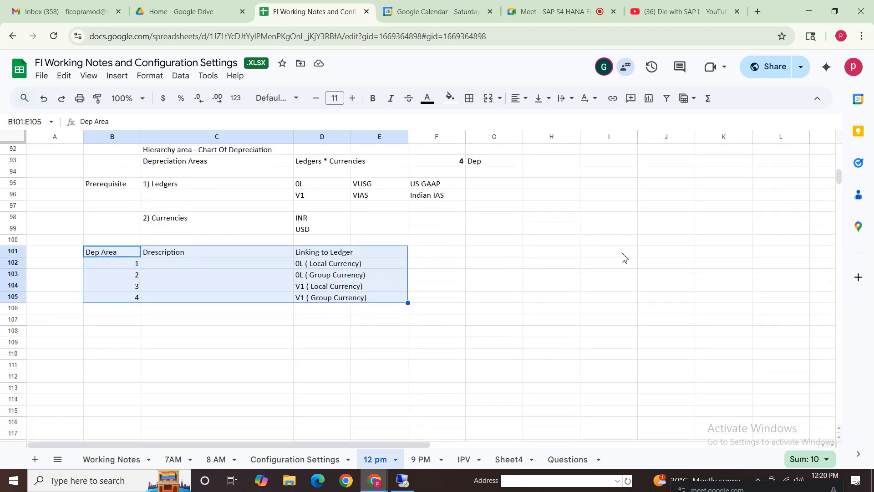
Switch to SAP and leave the ledger settings for V1 without saving, returning to the IMG structure.
{"action": "left_click", "coordinate": [412, 484]}
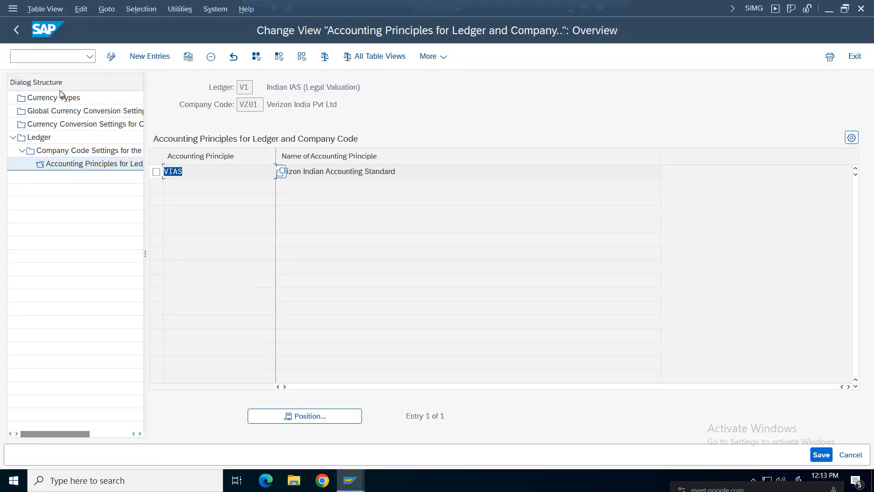
{"action": "left_click", "coordinate": [18, 39]}
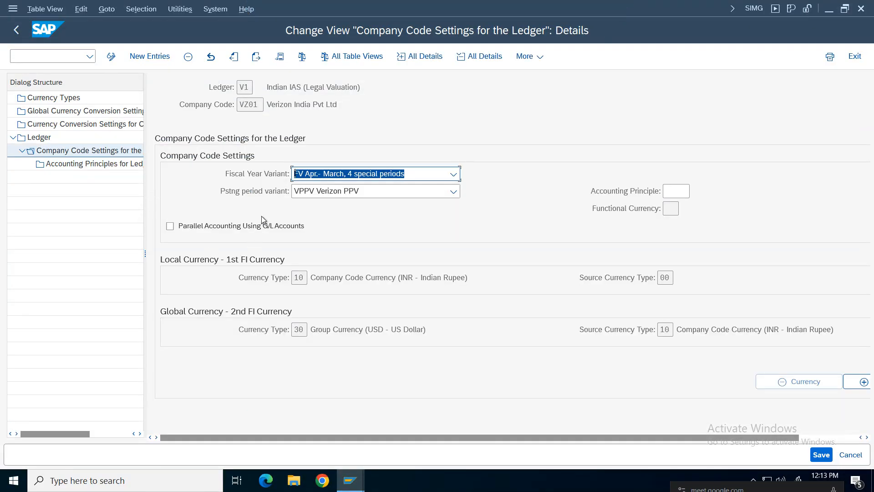
{"action": "left_click", "coordinate": [22, 39]}
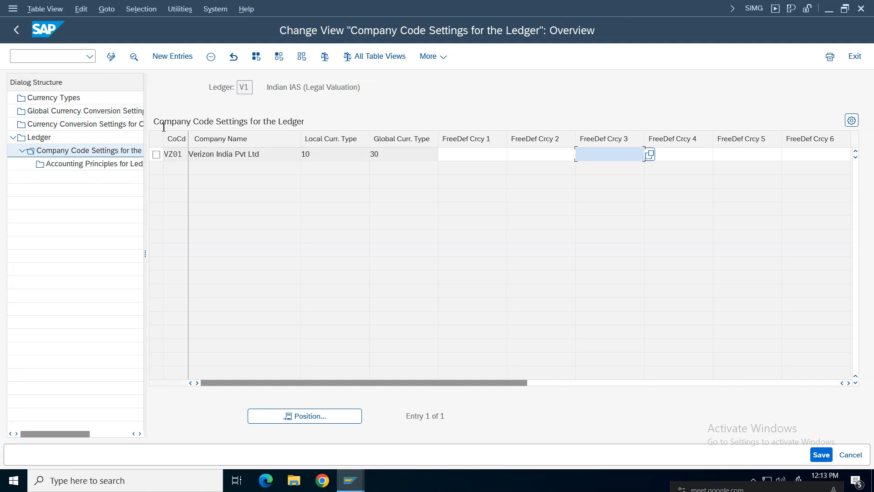
{"action": "left_click", "coordinate": [20, 39]}
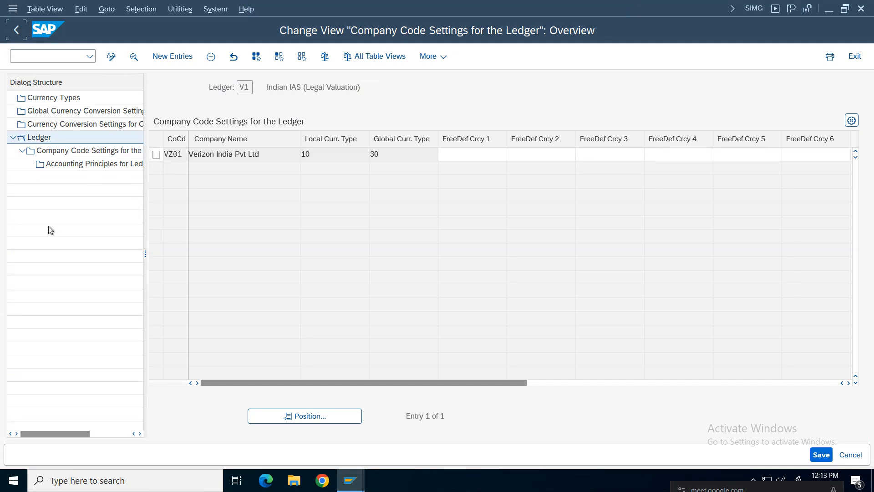
{"action": "left_click", "coordinate": [21, 40]}
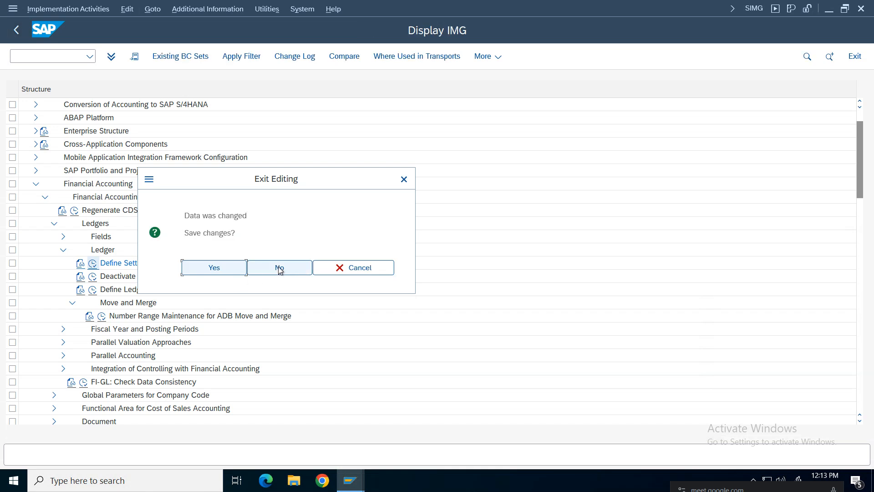
{"action": "left_click", "coordinate": [279, 268]}
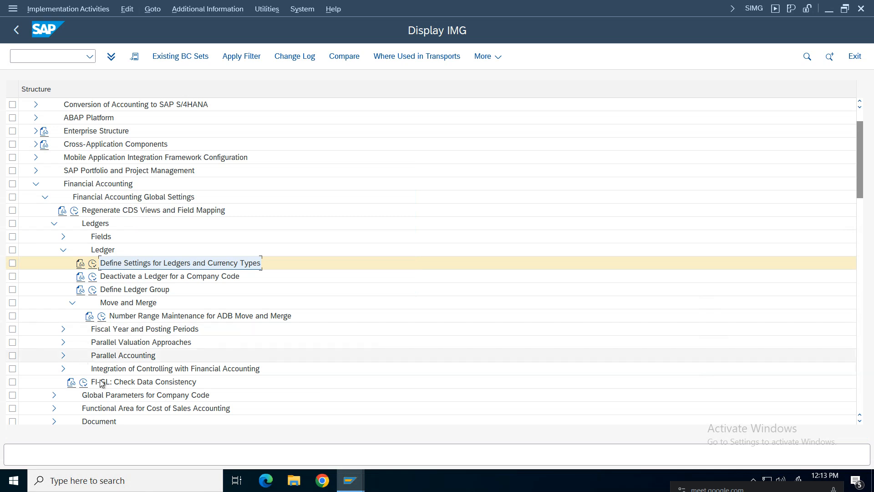
Expand Parallel Accounting under Ledgers and open the Accounting Principles overview.
{"action": "left_click", "coordinate": [90, 362]}
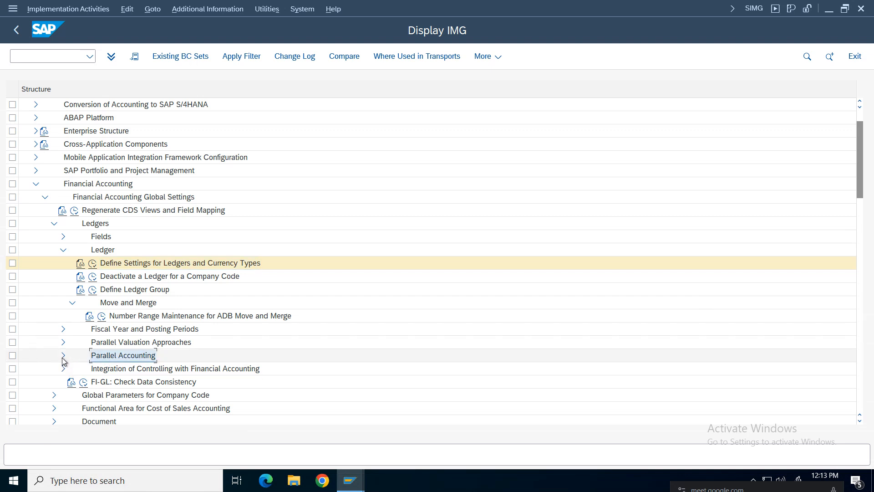
{"action": "left_click", "coordinate": [64, 356]}
{"action": "left_click", "coordinate": [92, 368]}
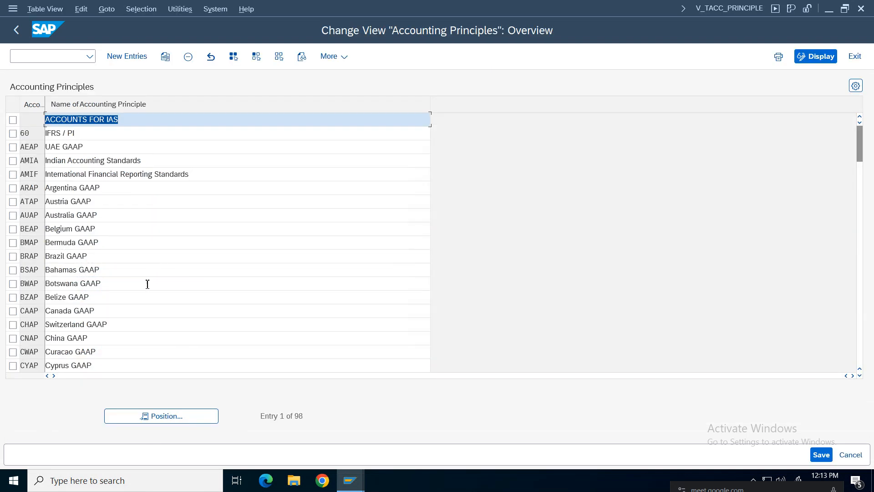
Position the accounting principles list at VIAS and highlight its name to examine the entry.
{"action": "left_click", "coordinate": [163, 415]}
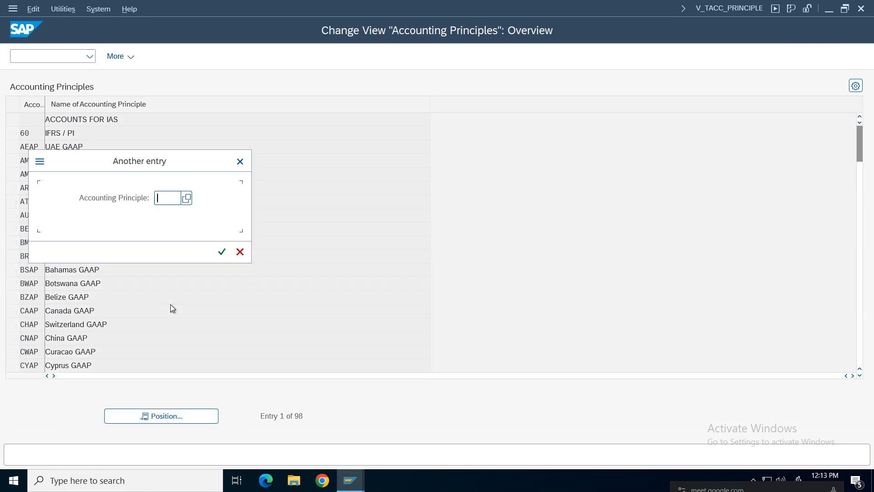
{"action": "type", "text": "vias"}
{"action": "key", "text": "Return"}
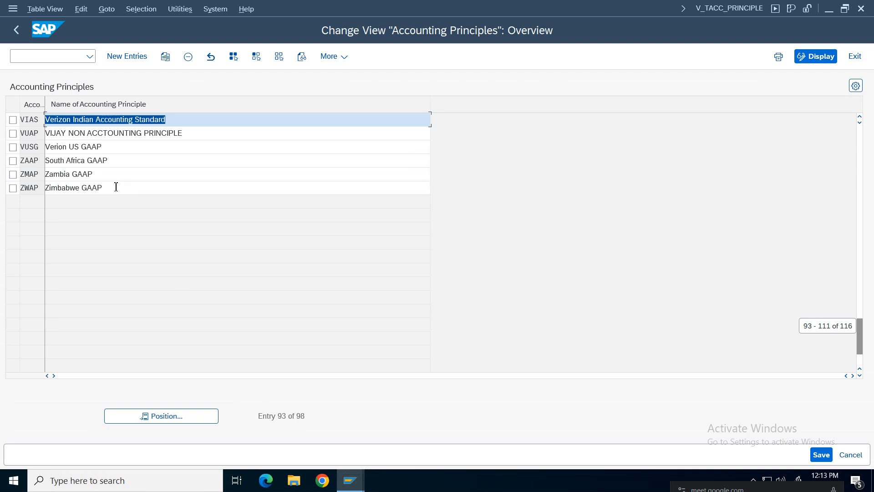
{"action": "left_click", "coordinate": [107, 119]}
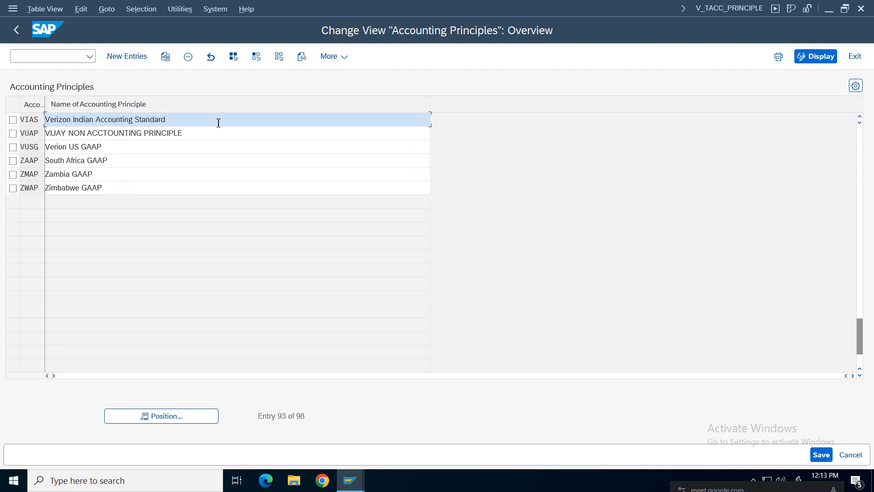
{"action": "left_click_drag", "start_coordinate": [219, 123], "coordinate": [23, 117]}
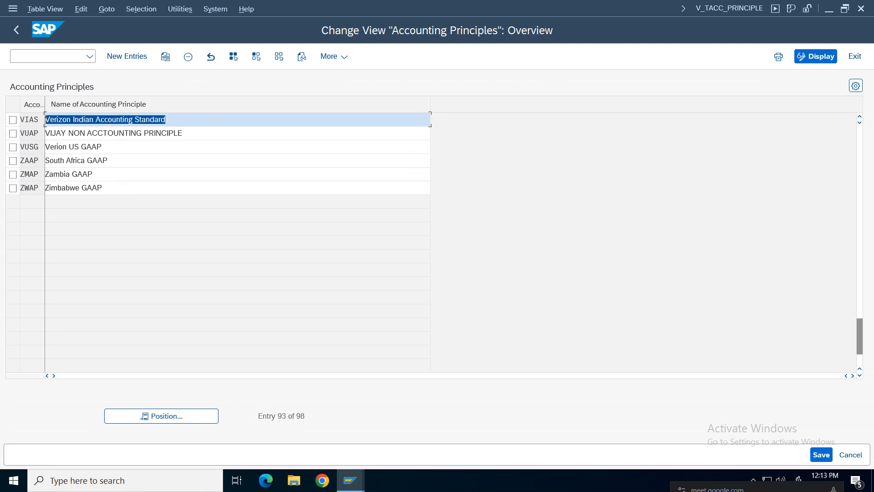
Check the US GAAP principle code in the Google Sheets notes, and position SAP's accounting principles list at VUSG with the code column widened.
{"action": "left_click", "coordinate": [174, 415]}
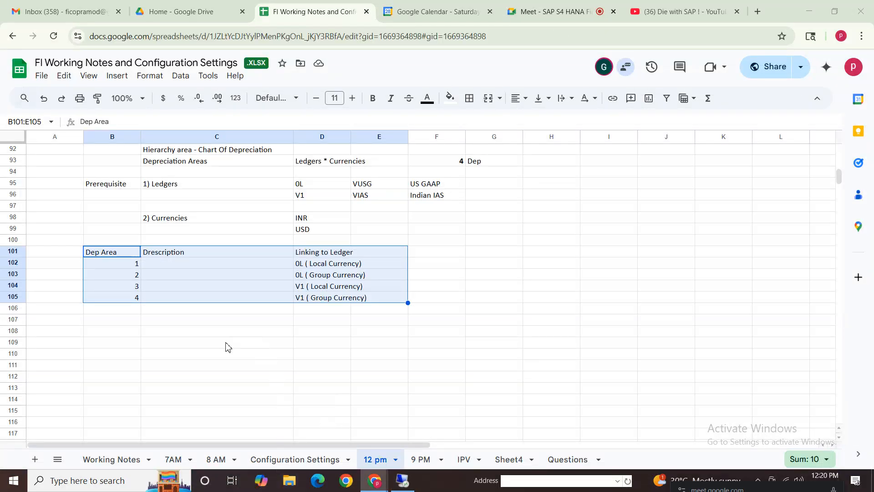
{"action": "left_click", "coordinate": [226, 347]}
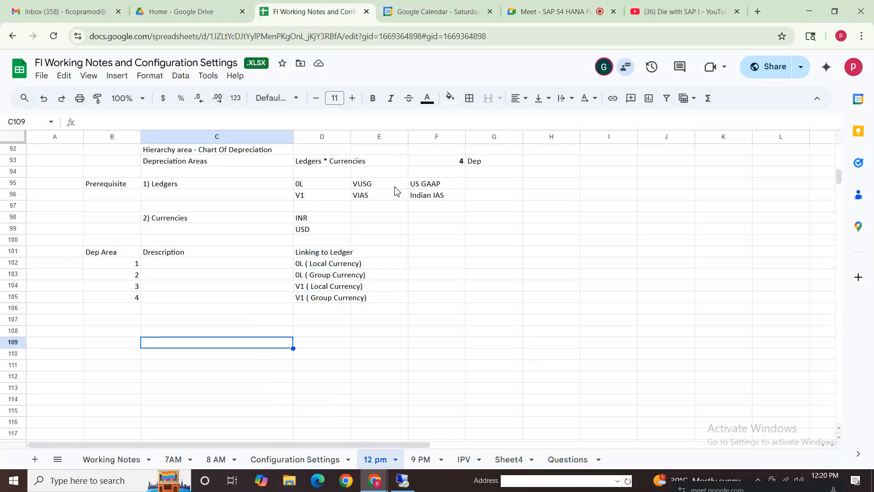
{"action": "left_click", "coordinate": [363, 188]}
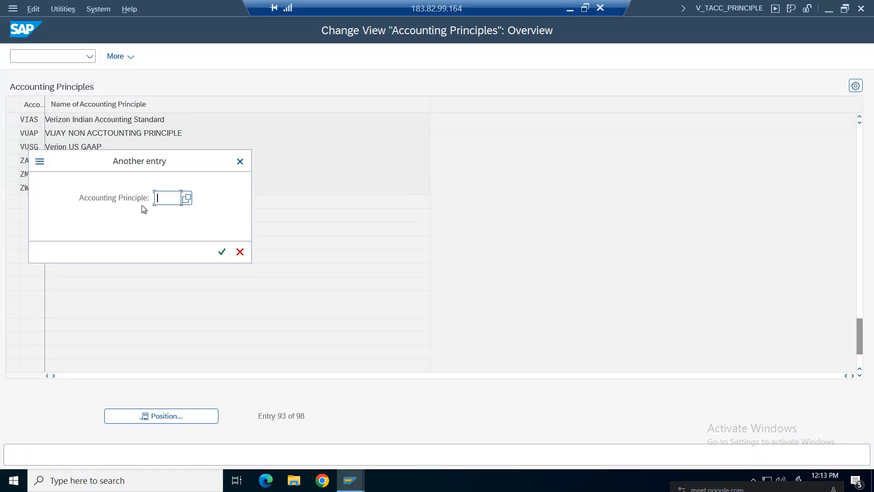
{"action": "type", "text": "vusg"}
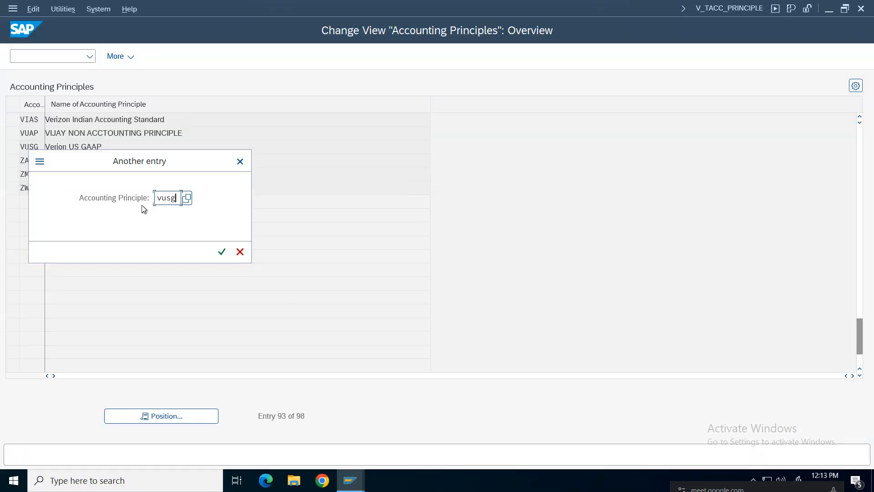
{"action": "key", "text": "Return"}
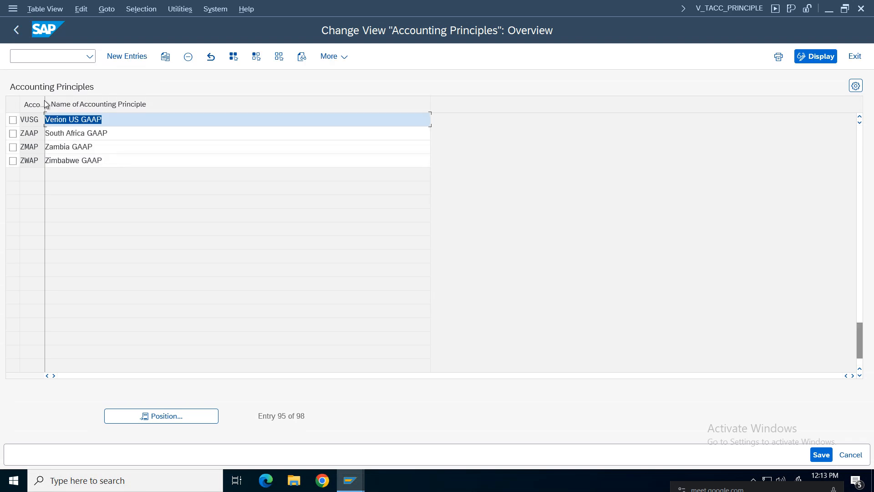
{"action": "left_click_drag", "start_coordinate": [44, 100], "coordinate": [89, 101]}
{"action": "left_click", "coordinate": [141, 122]}
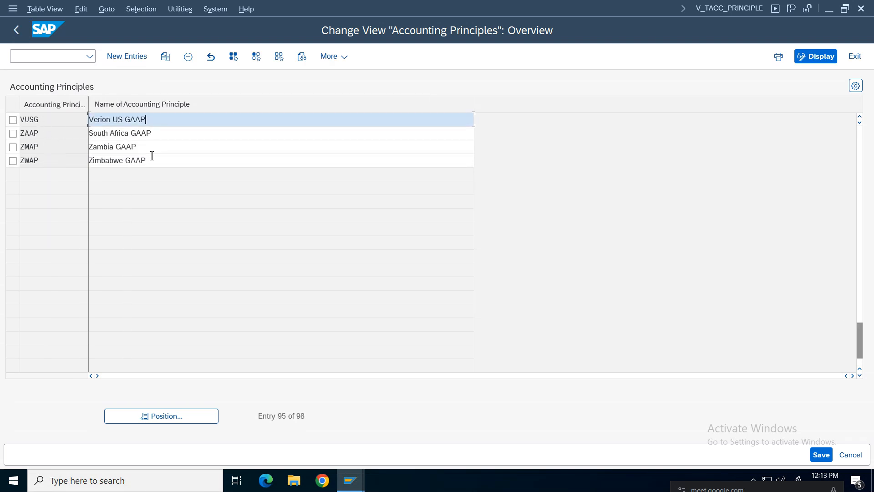
Leave the accounting principles overview, open Assign Accounting Principle to Ledger Groups, and position its list at VIAS.
{"action": "left_click", "coordinate": [16, 30]}
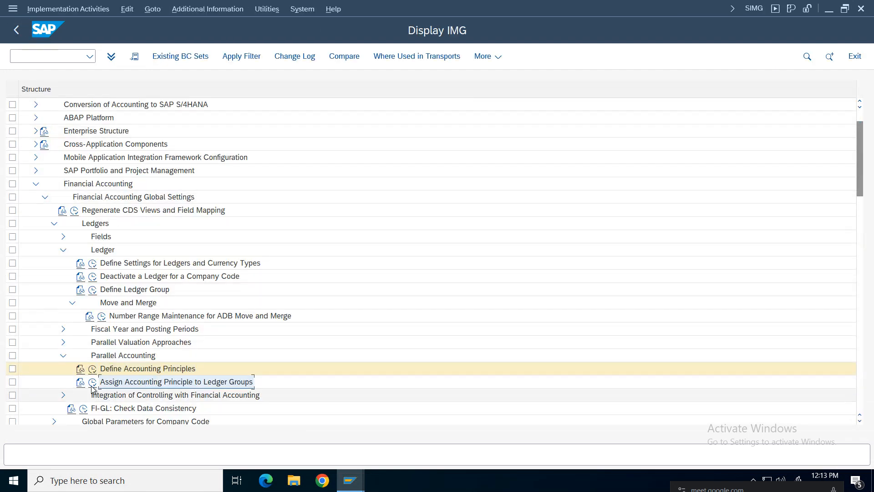
{"action": "left_click", "coordinate": [92, 381]}
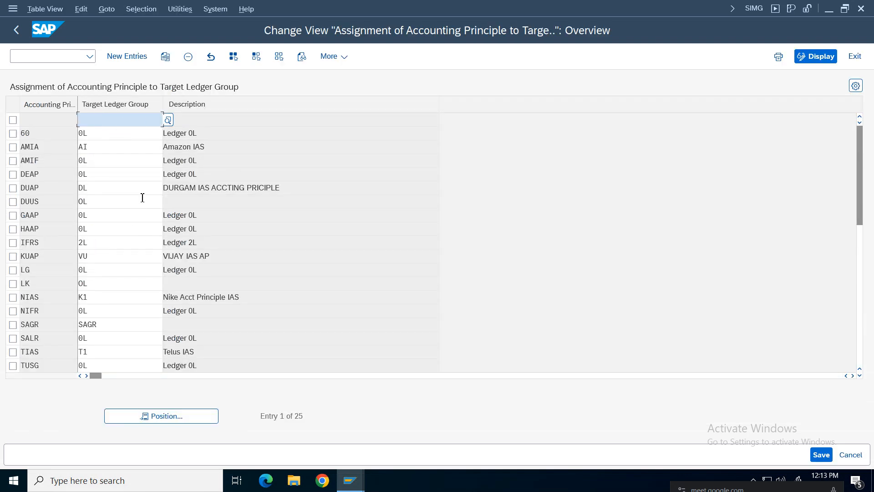
{"action": "left_click", "coordinate": [130, 176]}
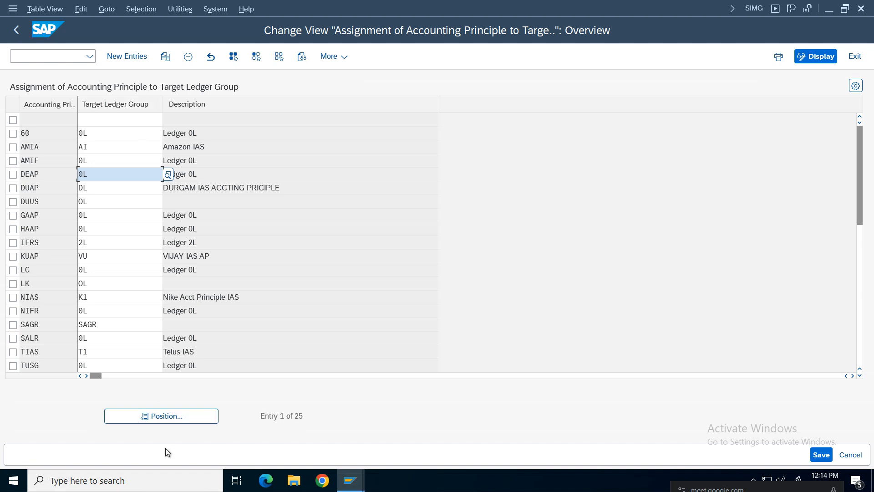
{"action": "left_click", "coordinate": [168, 421]}
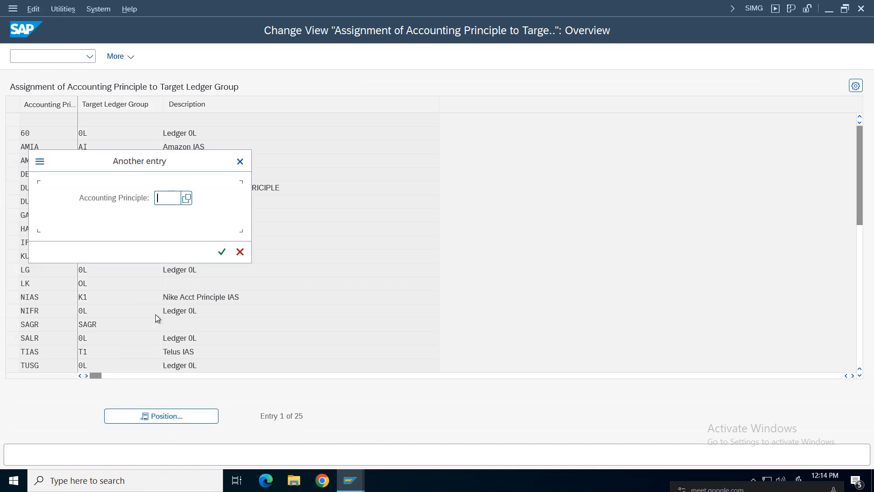
{"action": "type", "text": "VIAS"}
{"action": "key", "text": "Return"}
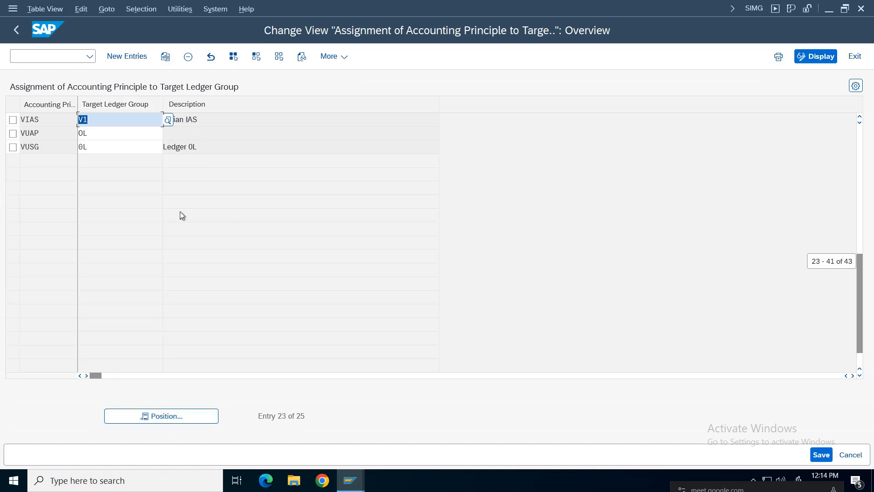
Examine the target ledger groups and descriptions assigned to accounting principles VIAS and VUSG.
{"action": "left_click", "coordinate": [54, 122]}
{"action": "left_click", "coordinate": [127, 122]}
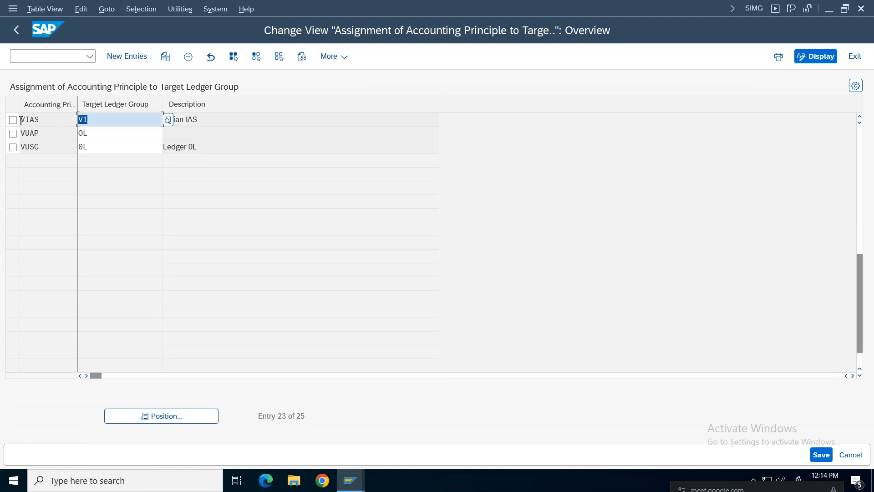
{"action": "left_click", "coordinate": [168, 121]}
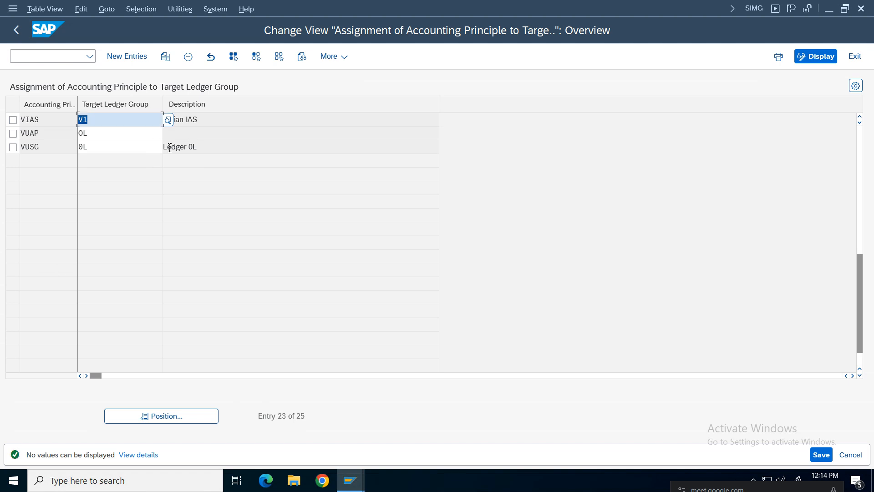
{"action": "left_click_drag", "start_coordinate": [200, 120], "coordinate": [112, 129]}
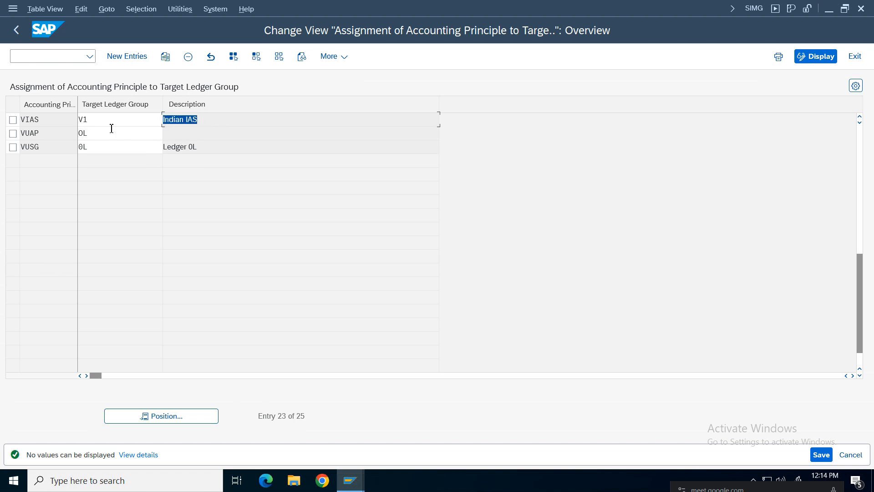
{"action": "left_click", "coordinate": [13, 146]}
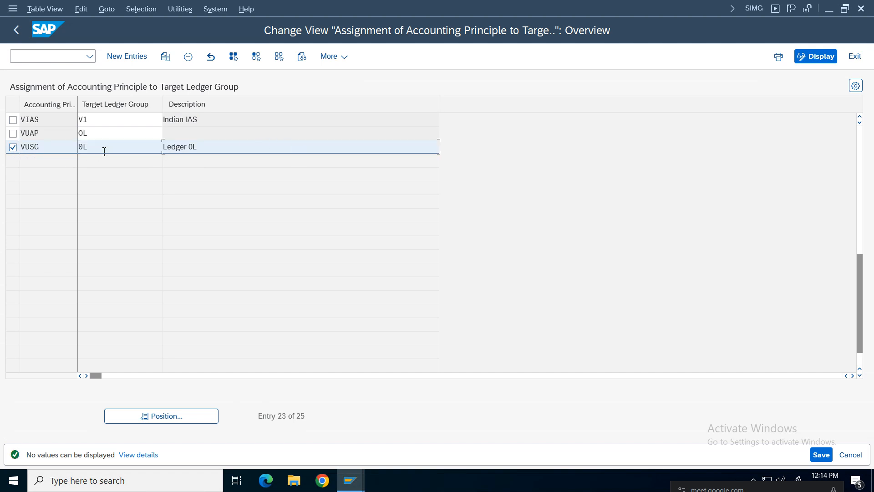
{"action": "left_click_drag", "start_coordinate": [104, 151], "coordinate": [94, 153]}
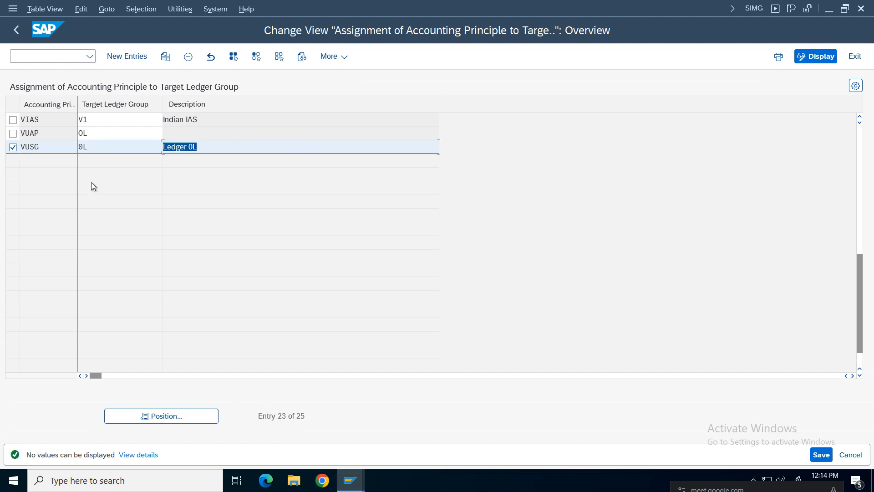
Return to the IMG structure and review the activities for ledger settings, accounting principles and their assignment to ledger groups.
{"action": "left_click", "coordinate": [16, 29]}
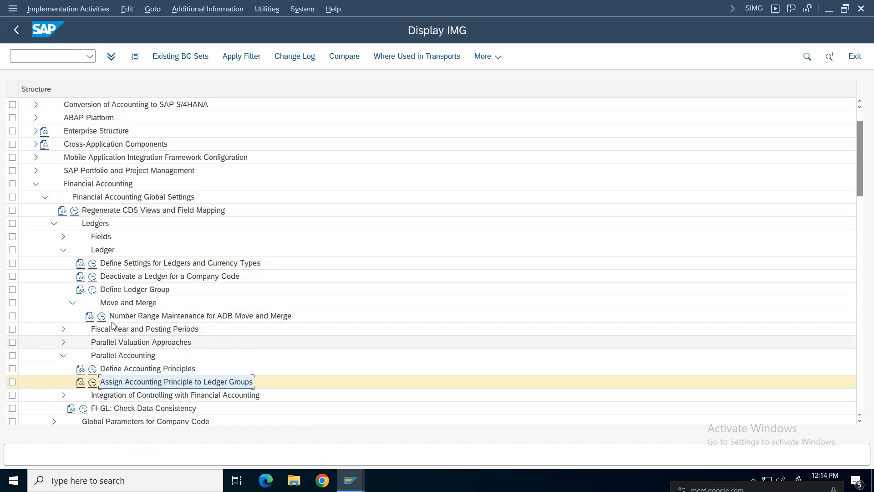
{"action": "left_click", "coordinate": [166, 264]}
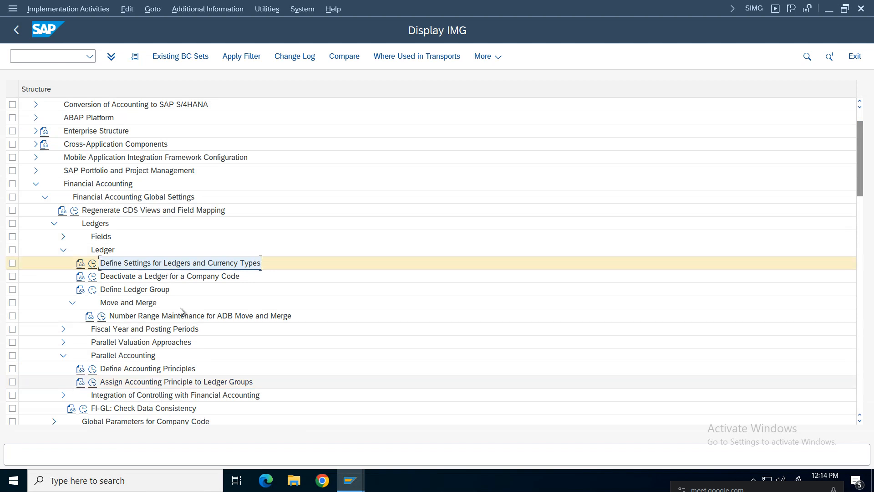
{"action": "left_click", "coordinate": [137, 370]}
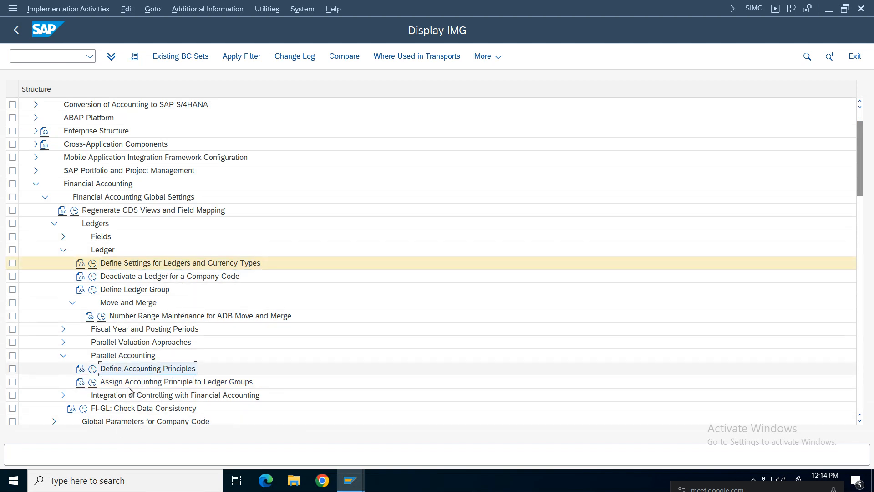
{"action": "left_click", "coordinate": [146, 377]}
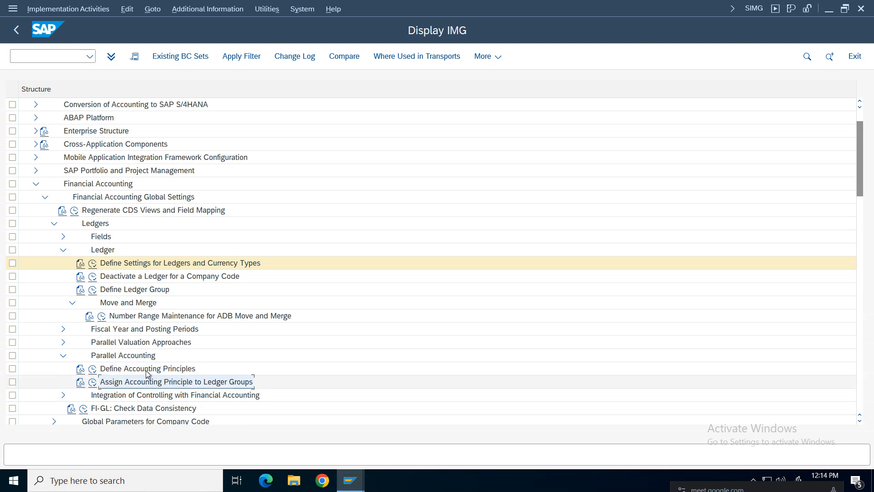
{"action": "left_click", "coordinate": [172, 263]}
{"action": "left_click", "coordinate": [170, 371]}
{"action": "left_click", "coordinate": [172, 382]}
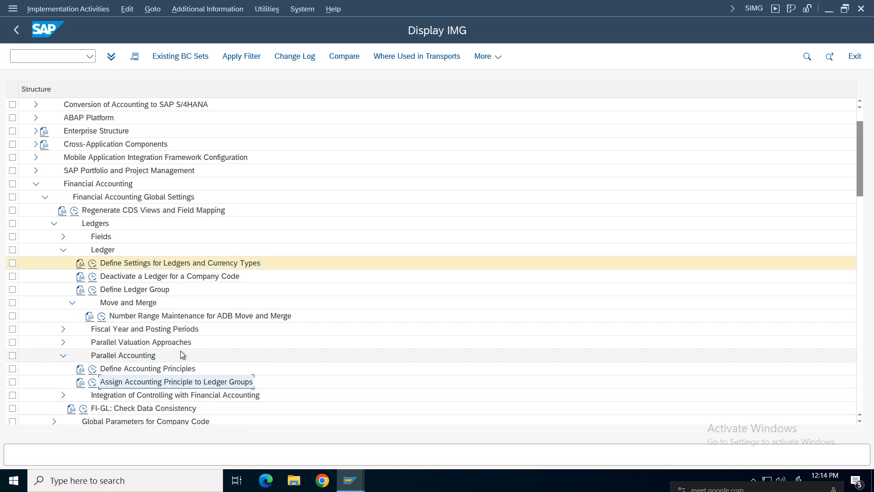
{"action": "left_click", "coordinate": [168, 370]}
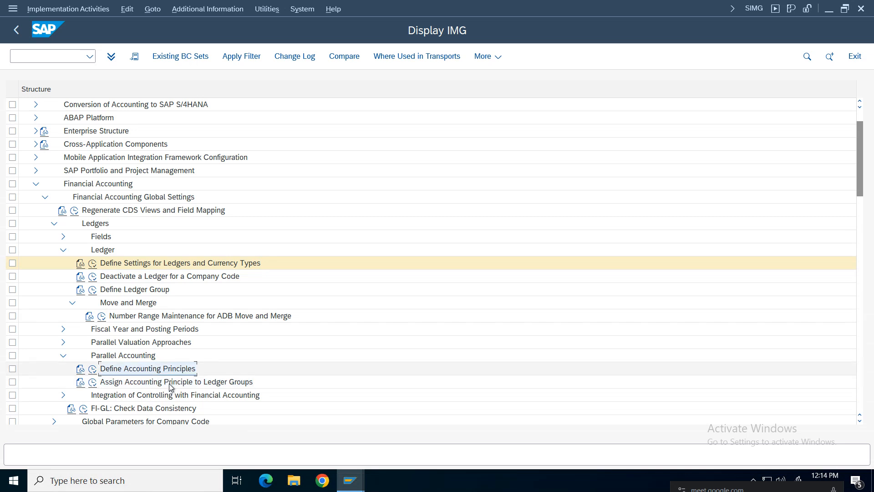
{"action": "left_click", "coordinate": [169, 381]}
{"action": "left_click", "coordinate": [168, 369]}
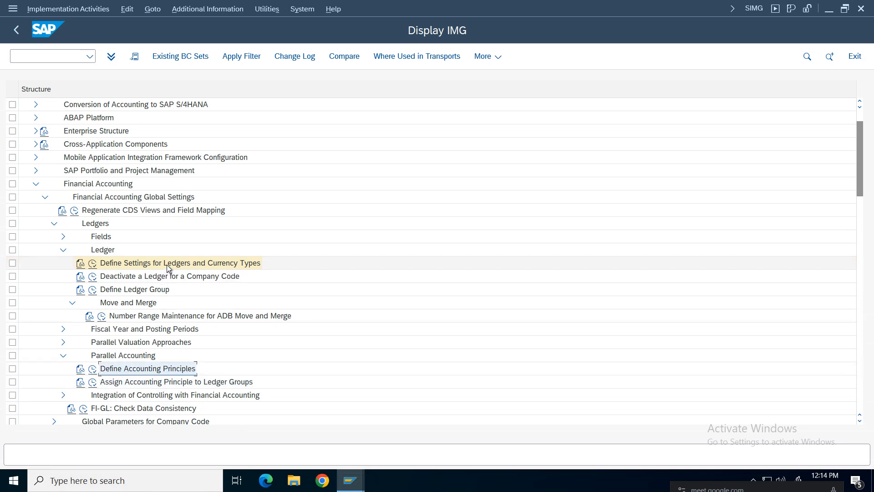
{"action": "left_click", "coordinate": [176, 382]}
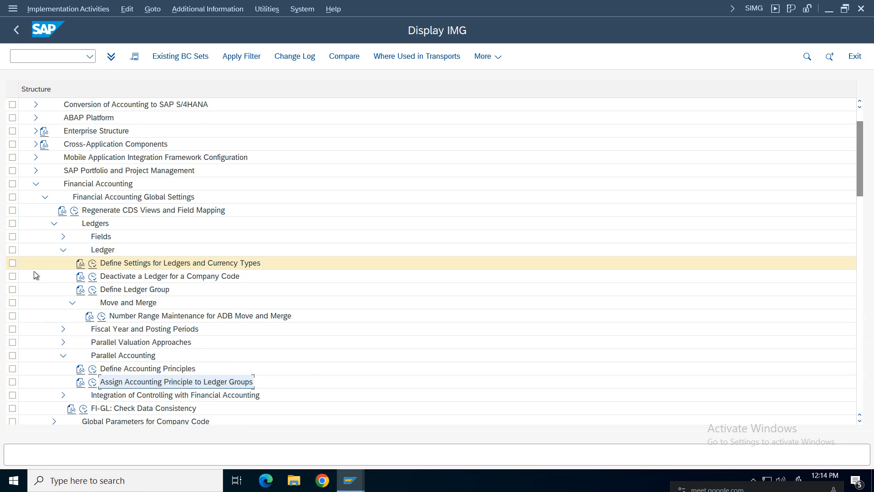
Collapse the Ledger and Financial Accounting Global Settings nodes, and expand Asset Accounting under Financial Accounting.
{"action": "left_click", "coordinate": [63, 250]}
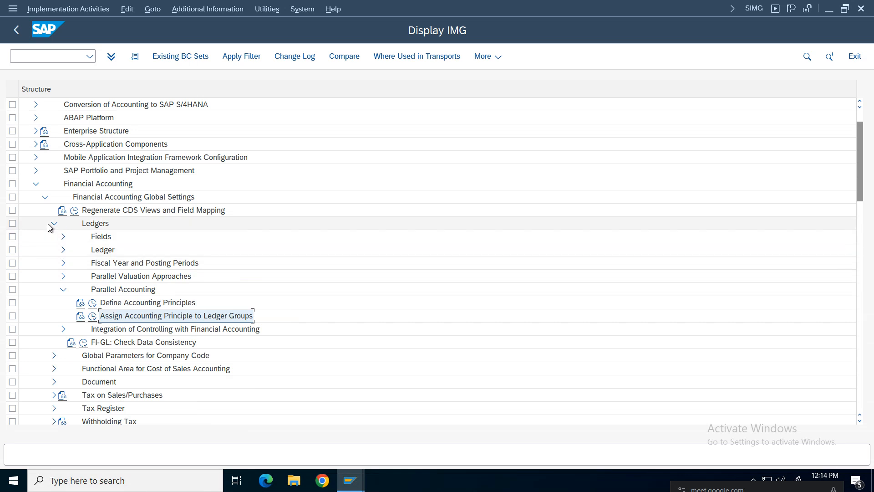
{"action": "left_click", "coordinate": [45, 197]}
{"action": "left_click", "coordinate": [35, 184]}
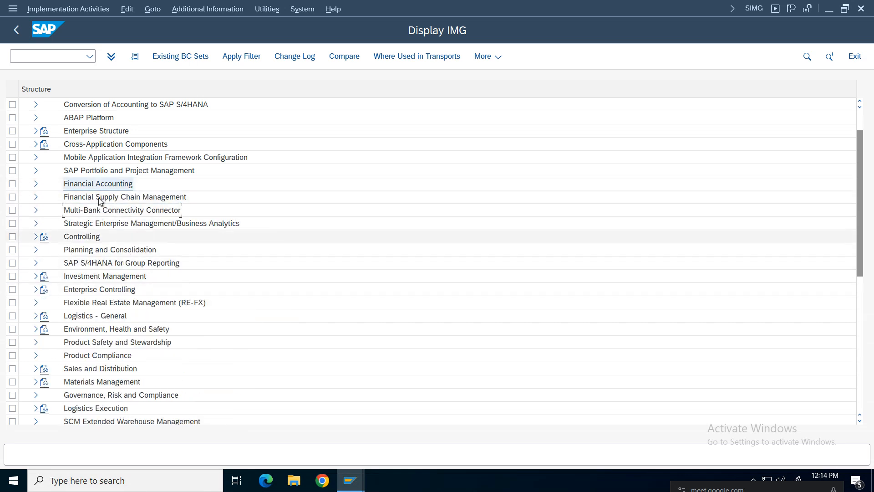
{"action": "left_click", "coordinate": [36, 184]}
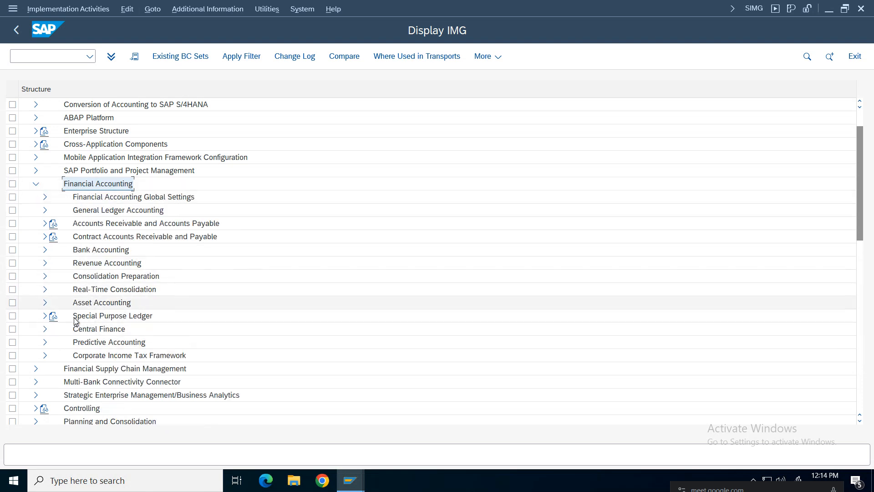
{"action": "left_click", "coordinate": [44, 303]}
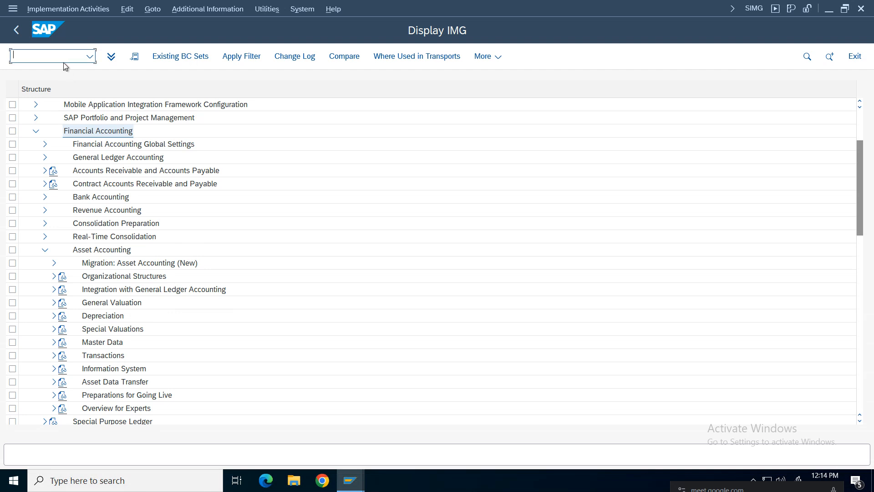
Open the Asset Accounting customizing structure in a new session with the command /oorfa.
{"action": "type", "text": "/oorfa"}
{"action": "key", "text": "Return"}
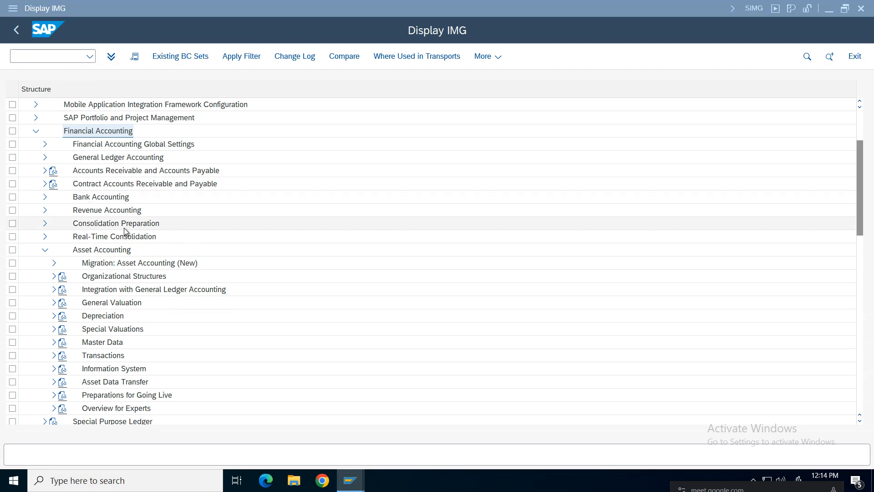
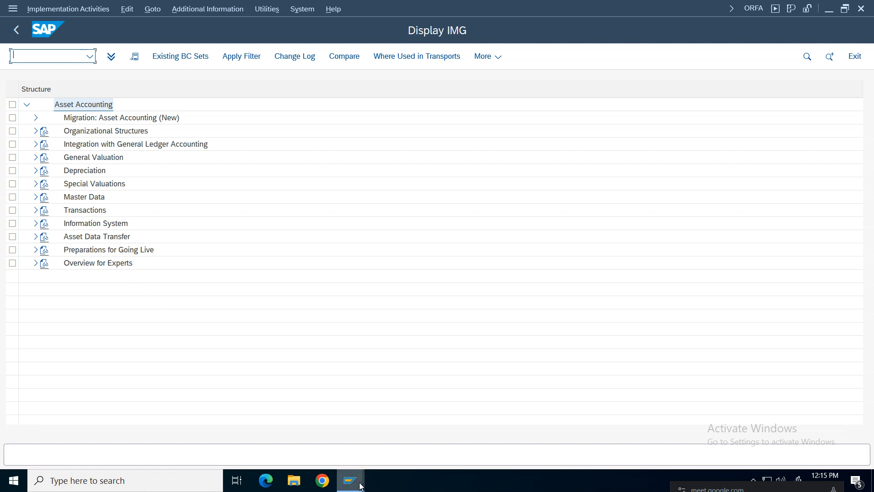
Collapse Financial Accounting in the full IMG session, and return to the Asset Accounting session to check its command history.
{"action": "mouse_move", "coordinate": [360, 486]}
{"action": "left_click", "coordinate": [253, 450]}
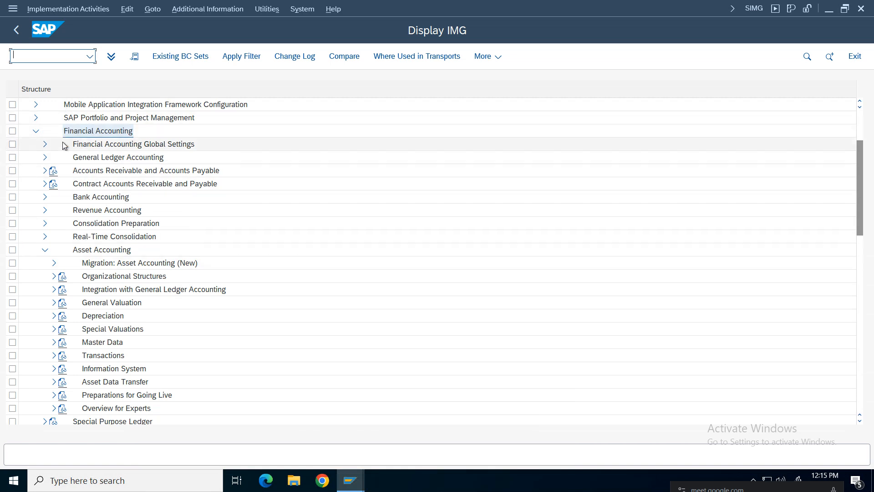
{"action": "left_click", "coordinate": [35, 131]}
{"action": "mouse_move", "coordinate": [349, 482]}
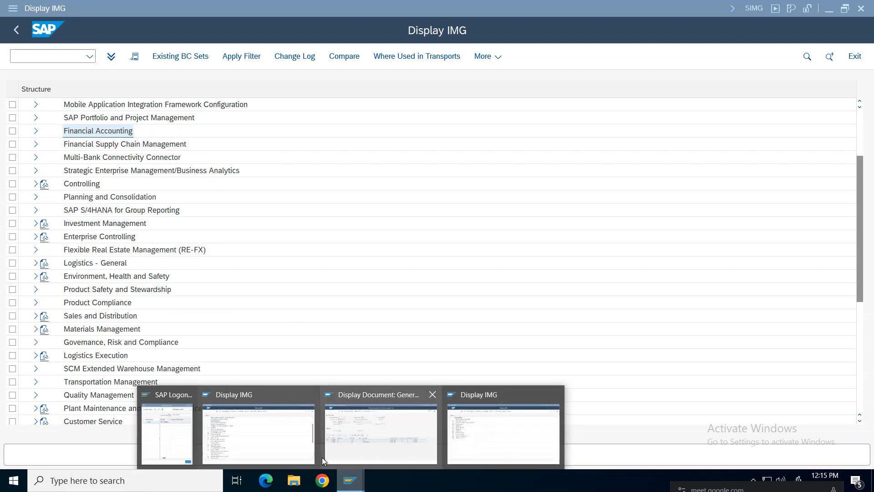
{"action": "left_click", "coordinate": [517, 431]}
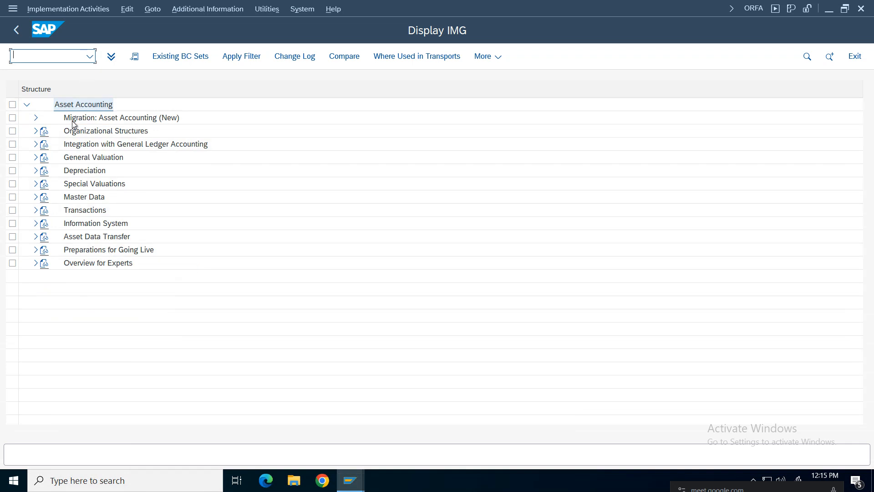
{"action": "left_click", "coordinate": [90, 57]}
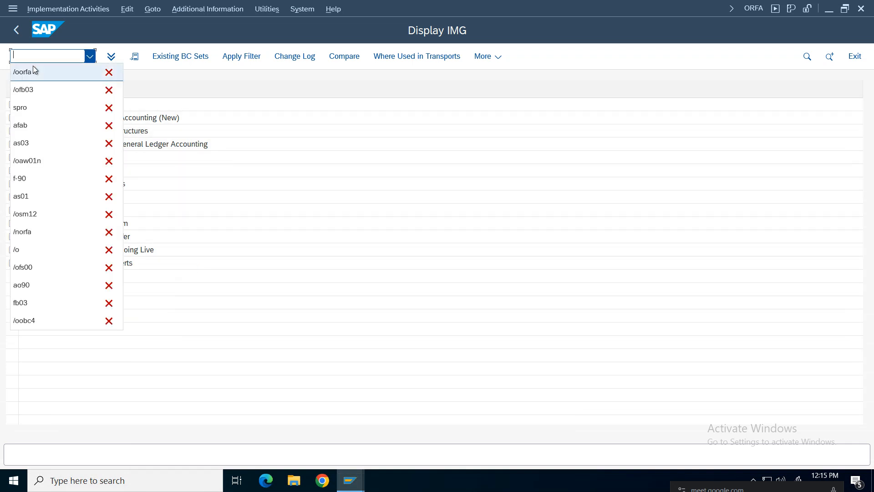
{"action": "left_click", "coordinate": [619, 179]}
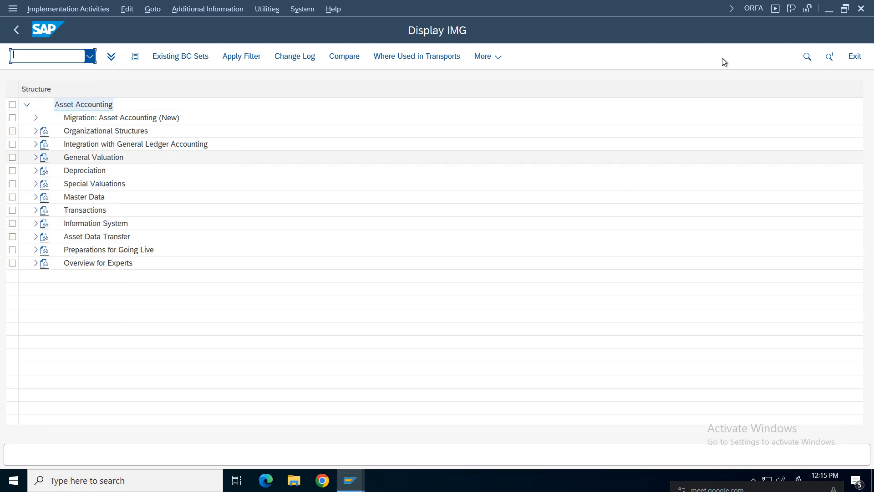
Check the session's transaction code in the system information, and expand Organizational Structures under Asset Accounting.
{"action": "left_click", "coordinate": [754, 13]}
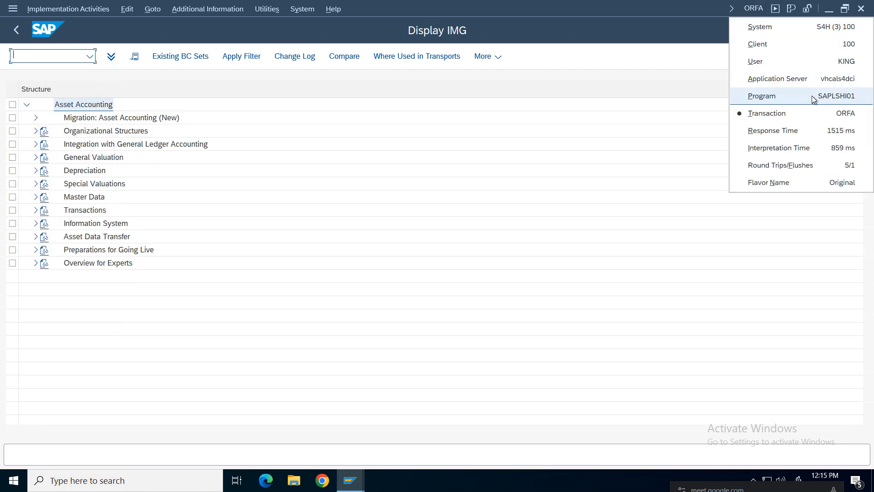
{"action": "left_click", "coordinate": [521, 173]}
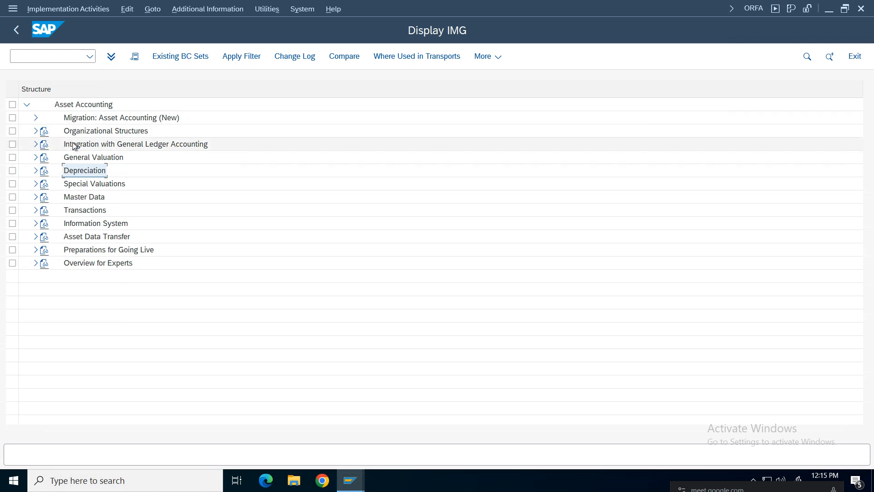
{"action": "left_click", "coordinate": [83, 132]}
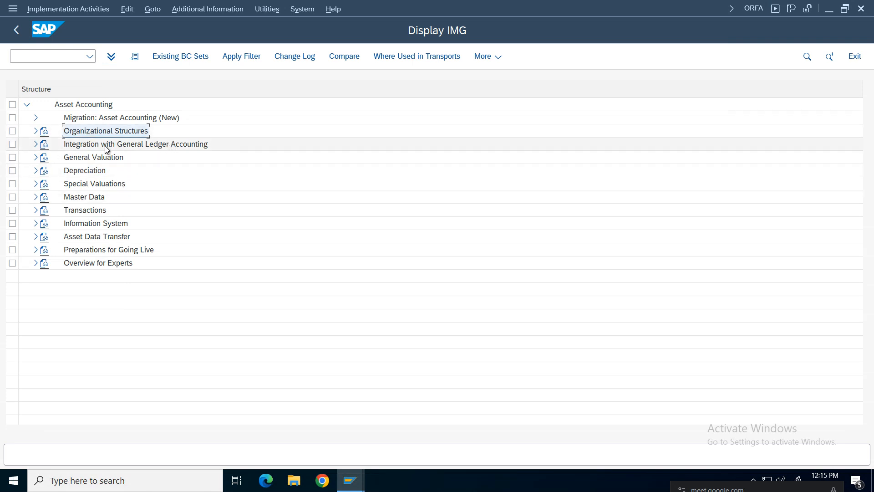
{"action": "left_click", "coordinate": [35, 131]}
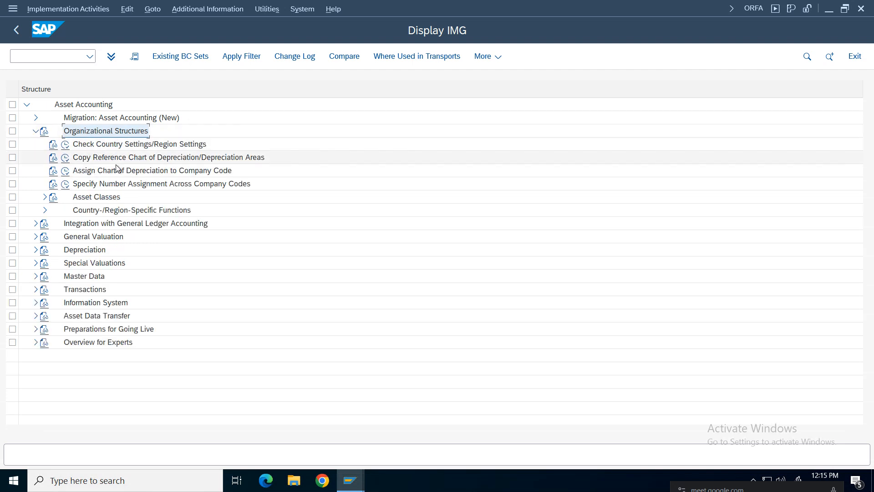
Look up country IN in the Check Country Settings/Region Settings activity, select its entry, and return to the IMG structure.
{"action": "left_click", "coordinate": [116, 145]}
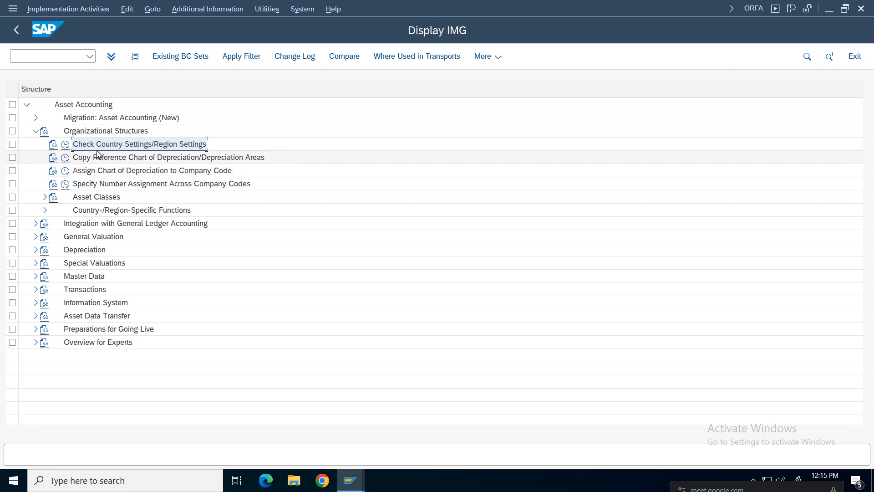
{"action": "left_click", "coordinate": [66, 145]}
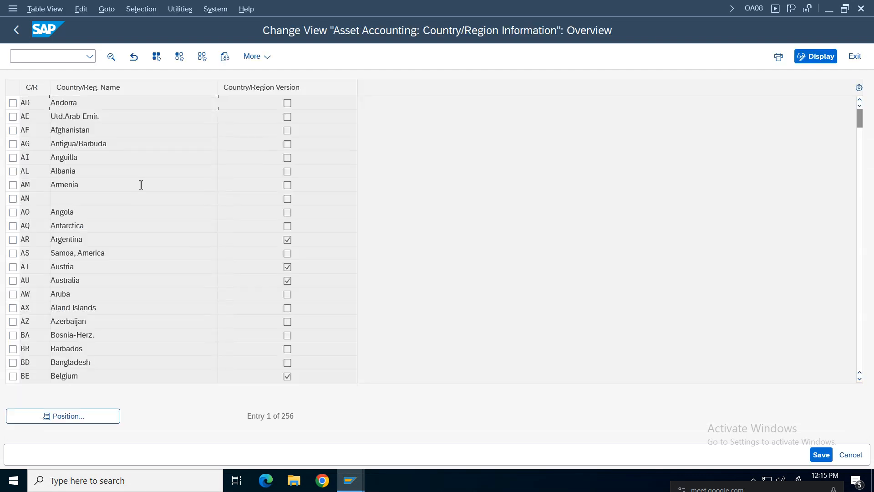
{"action": "left_click", "coordinate": [72, 417]}
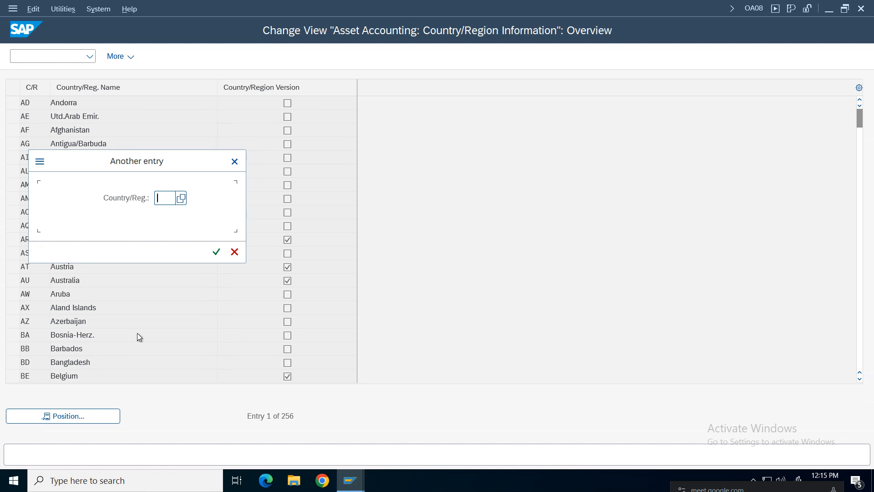
{"action": "type", "text": "IN"}
{"action": "key", "text": "Return"}
{"action": "left_click", "coordinate": [13, 103]}
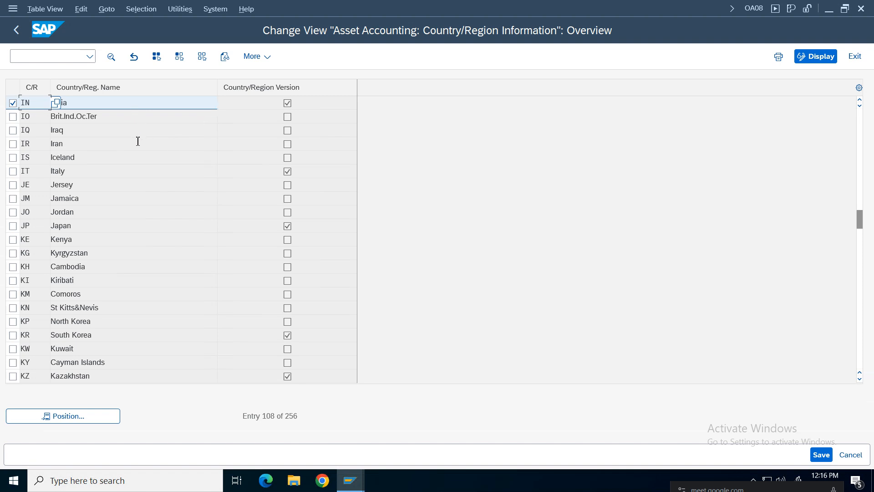
{"action": "left_click", "coordinate": [129, 108]}
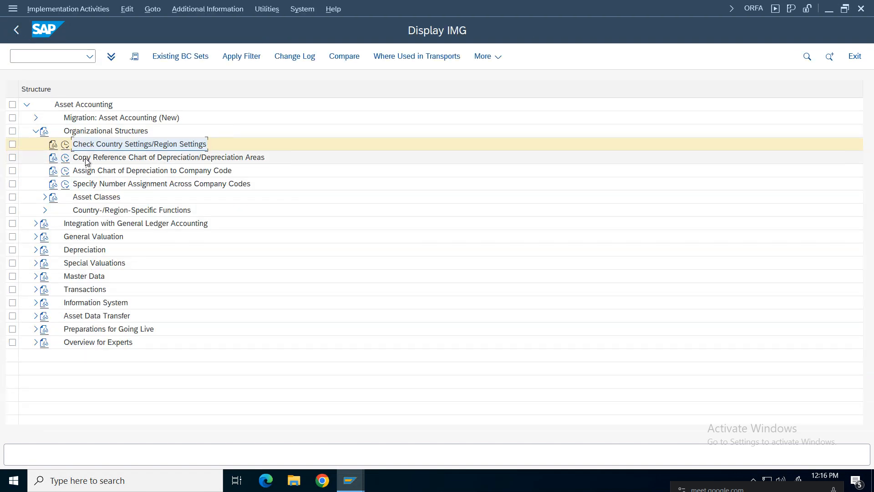
Open the Copy Reference Chart of Depreciation activity from Copy Reference Chart of Depreciation/Depreciation Areas.
{"action": "left_click", "coordinate": [95, 157]}
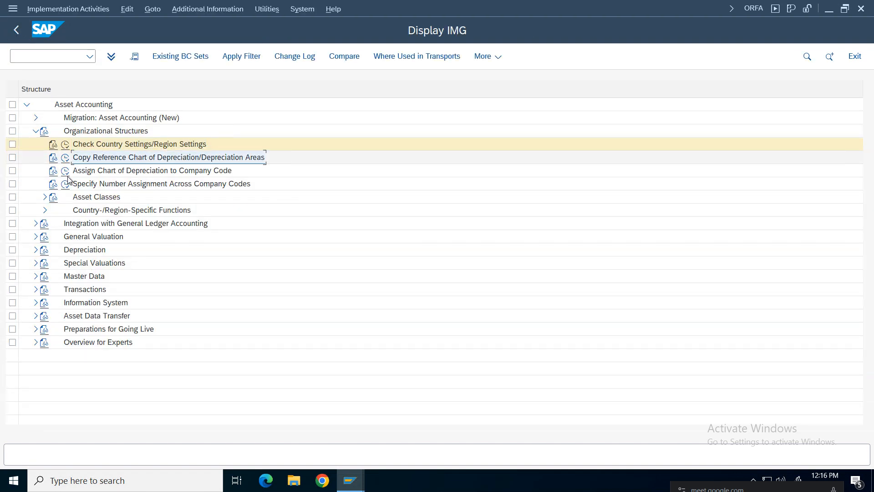
{"action": "left_click", "coordinate": [67, 160]}
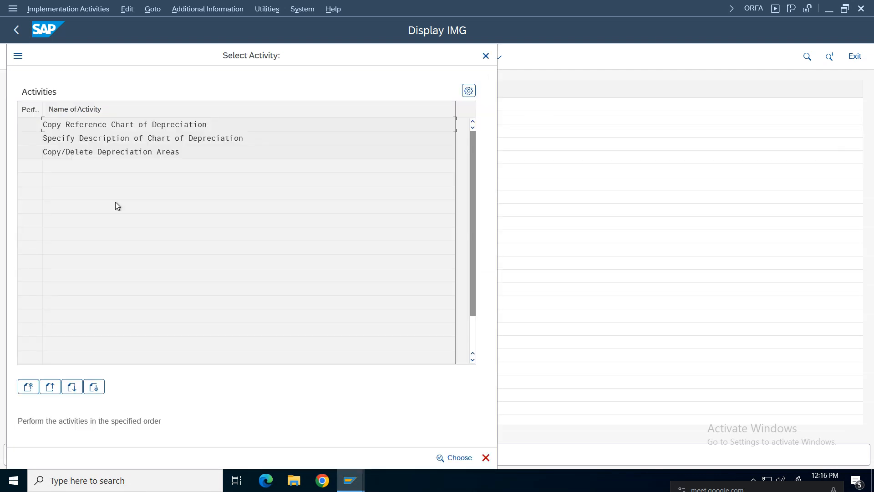
{"action": "double_click", "coordinate": [128, 125]}
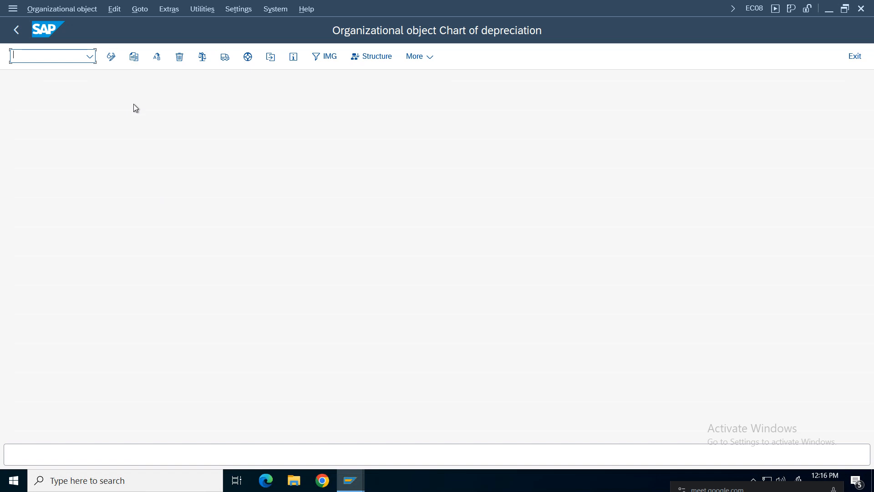
Start copying a chart of depreciation and choose 0IN, the sample chart for India, as the source.
{"action": "left_click", "coordinate": [134, 57]}
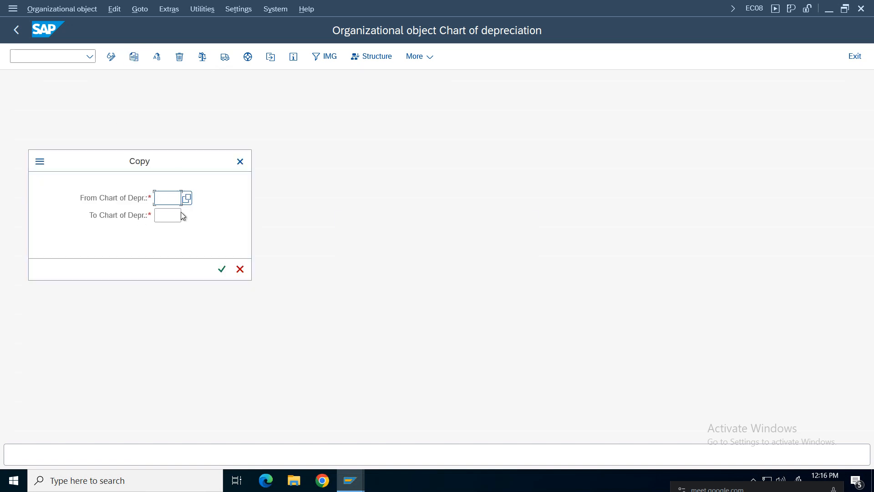
{"action": "left_click", "coordinate": [187, 198]}
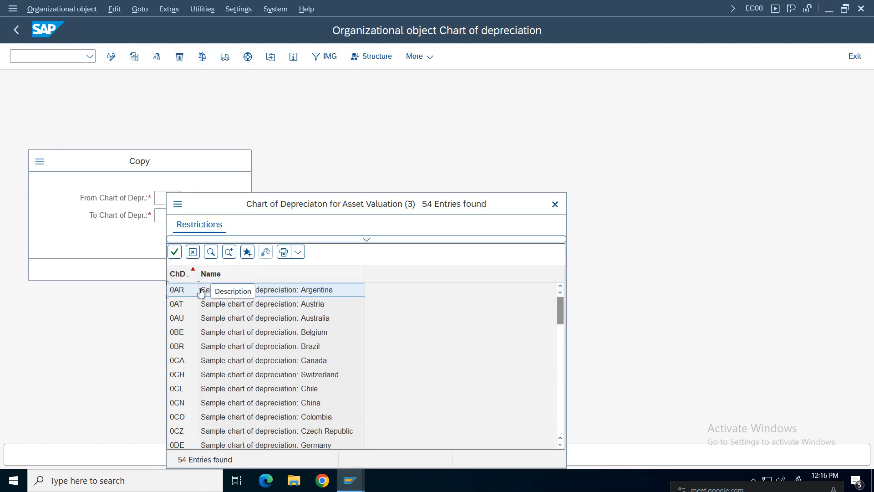
{"action": "left_click_drag", "start_coordinate": [353, 182], "coordinate": [383, 52]}
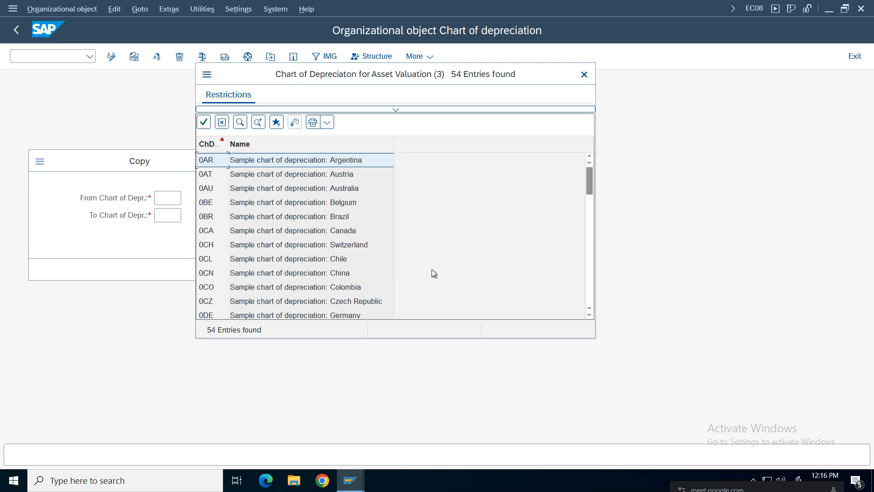
{"action": "left_click", "coordinate": [309, 313]}
{"action": "key", "text": "Down"}
{"action": "key", "text": "Down"}
{"action": "key", "text": "Down"}
{"action": "key", "text": "Down"}
{"action": "key", "text": "Down"}
{"action": "key", "text": "Down"}
{"action": "key", "text": "Down"}
{"action": "key", "text": "Down"}
{"action": "key", "text": "Down"}
{"action": "key", "text": "Down"}
{"action": "key", "text": "Down"}
{"action": "key", "text": "Down"}
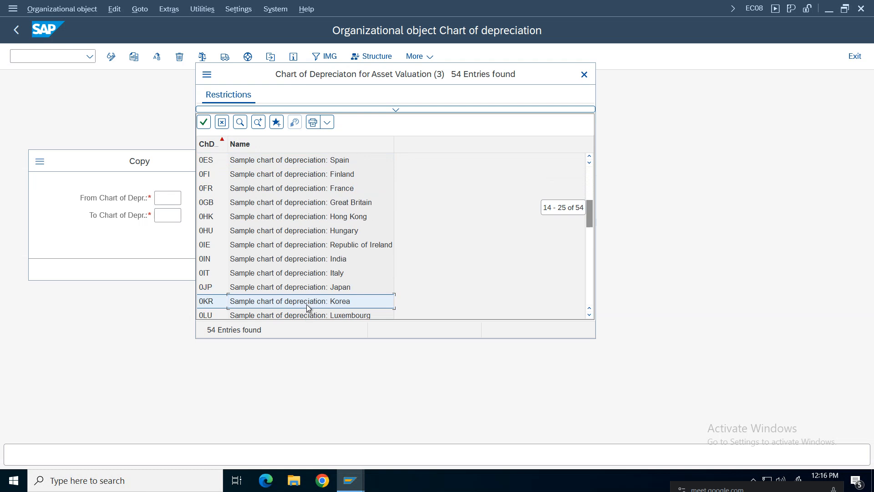
{"action": "left_click", "coordinate": [262, 259]}
{"action": "double_click", "coordinate": [218, 263]}
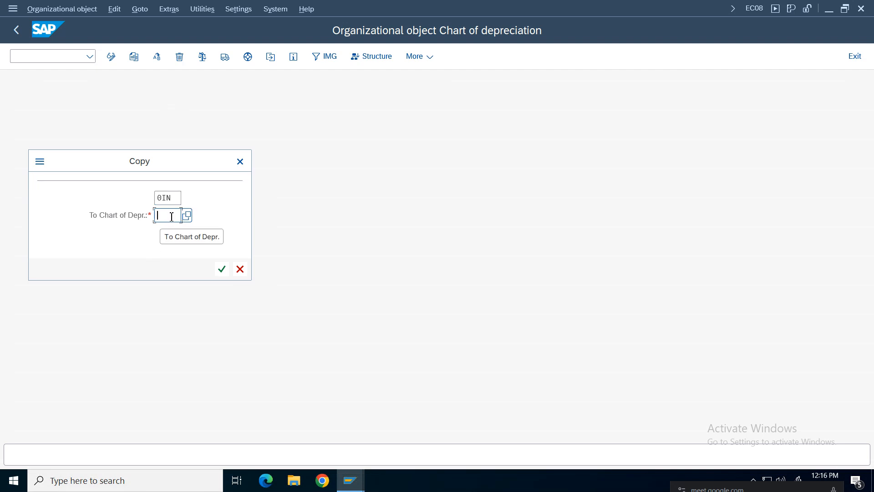
Copy to target chart of depreciation CDVE, acknowledge the transport information, and decline transporting the number ranges.
{"action": "type", "text": "C"}
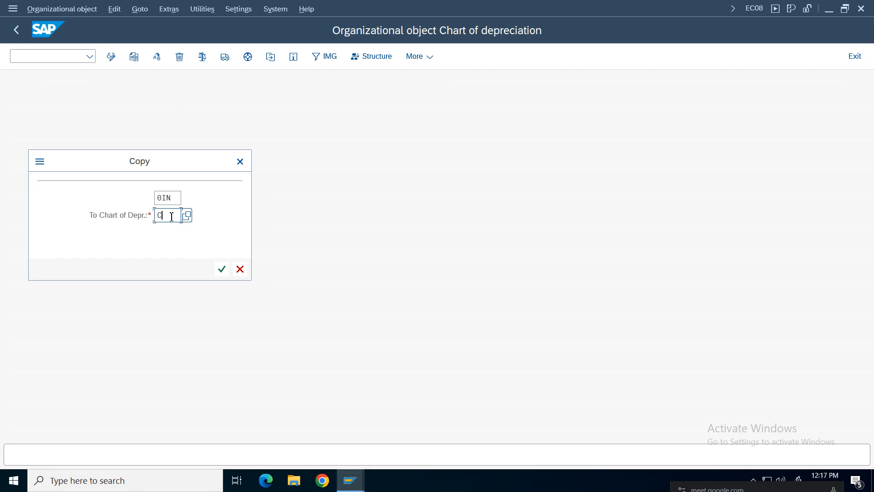
{"action": "type", "text": "DVE"}
{"action": "left_click", "coordinate": [221, 269]}
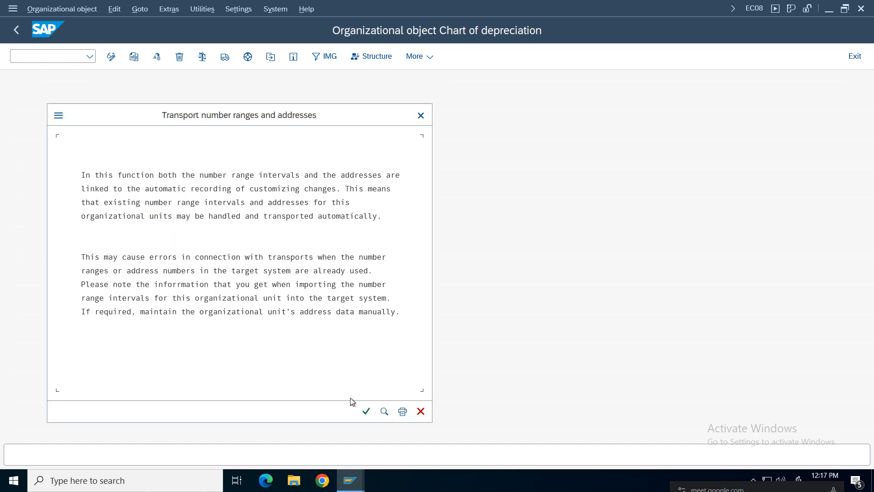
{"action": "left_click", "coordinate": [366, 411]}
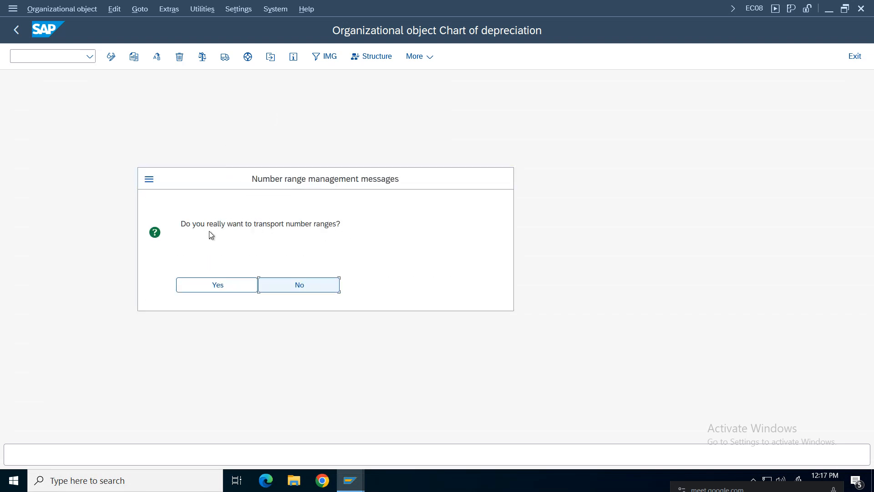
{"action": "left_click_drag", "start_coordinate": [190, 226], "coordinate": [359, 226]}
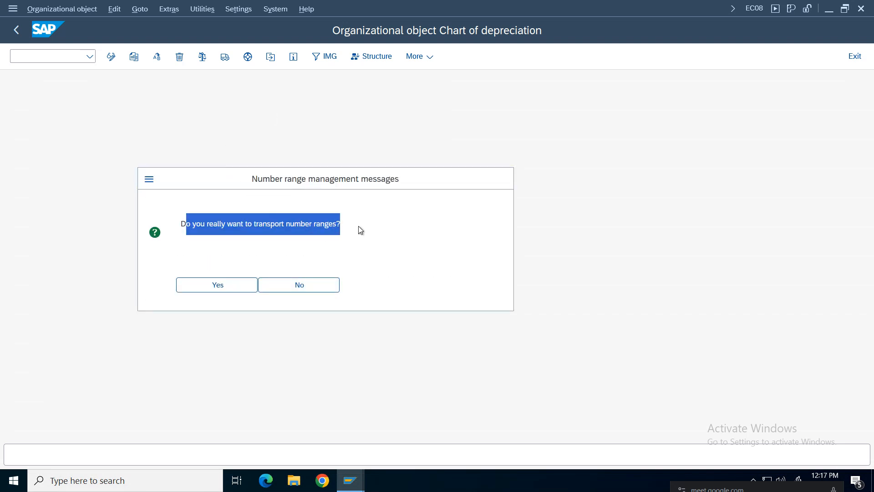
{"action": "left_click", "coordinate": [324, 288]}
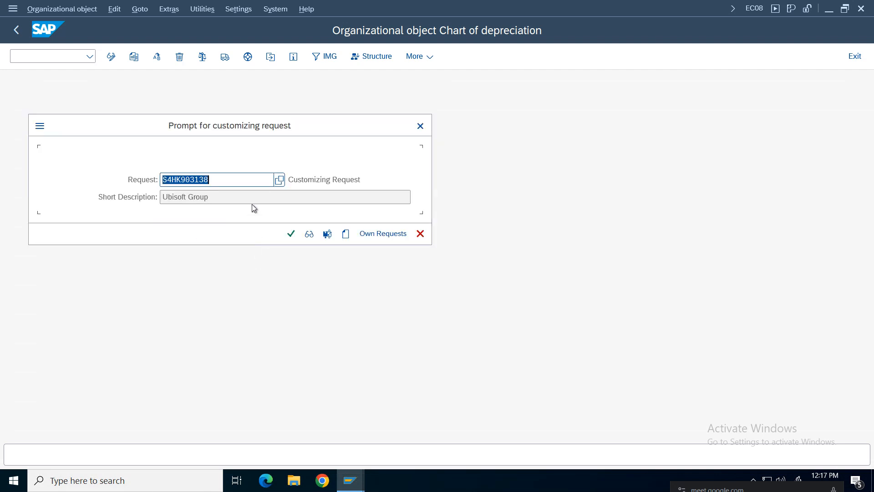
Search own customizing requests for "verizon", choose the Verizon Group request S4HK902876, and confirm it for the copy.
{"action": "left_click", "coordinate": [377, 234]}
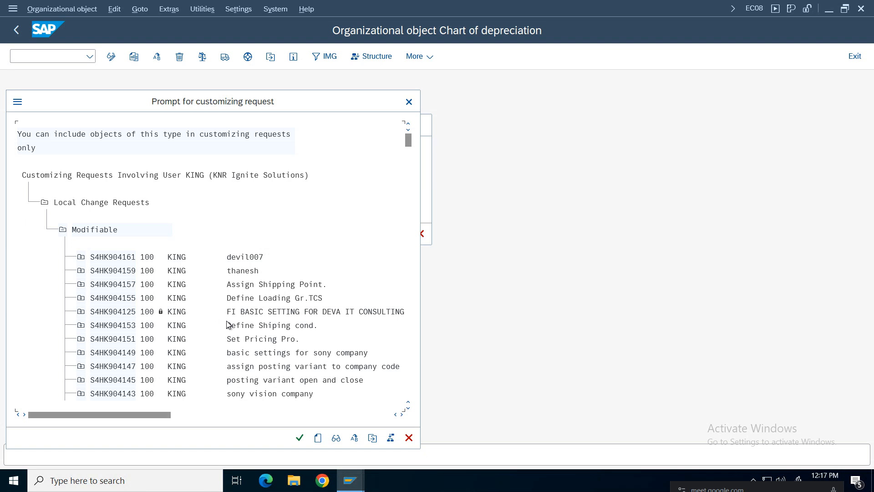
{"action": "key", "text": "ctrl+f"}
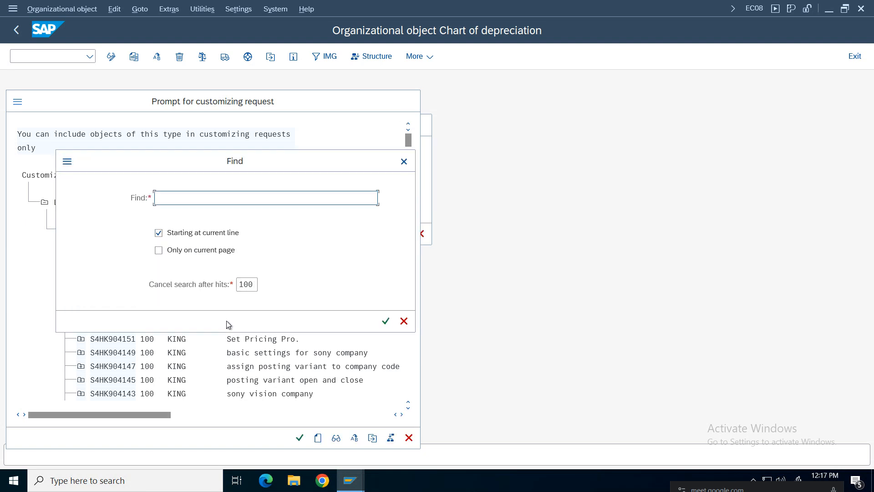
{"action": "type", "text": "verizon"}
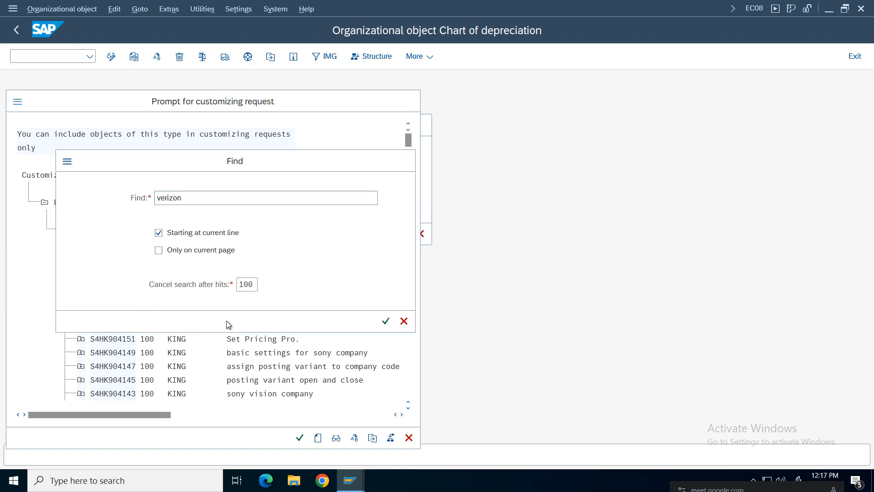
{"action": "key", "text": "Return"}
{"action": "left_click", "coordinate": [233, 72]}
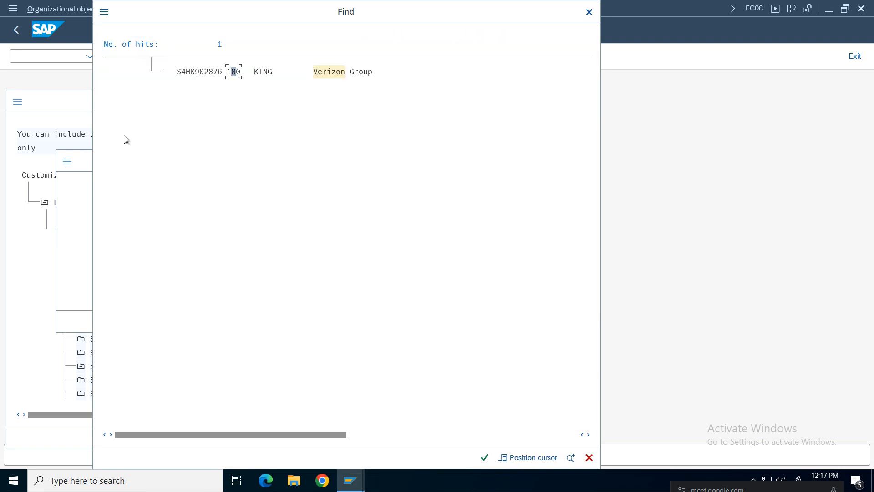
{"action": "double_click", "coordinate": [194, 80]}
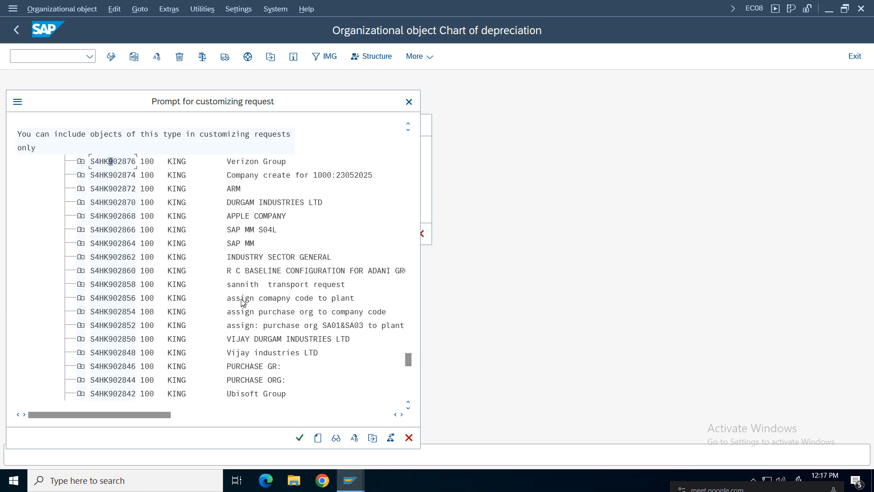
{"action": "double_click", "coordinate": [249, 161]}
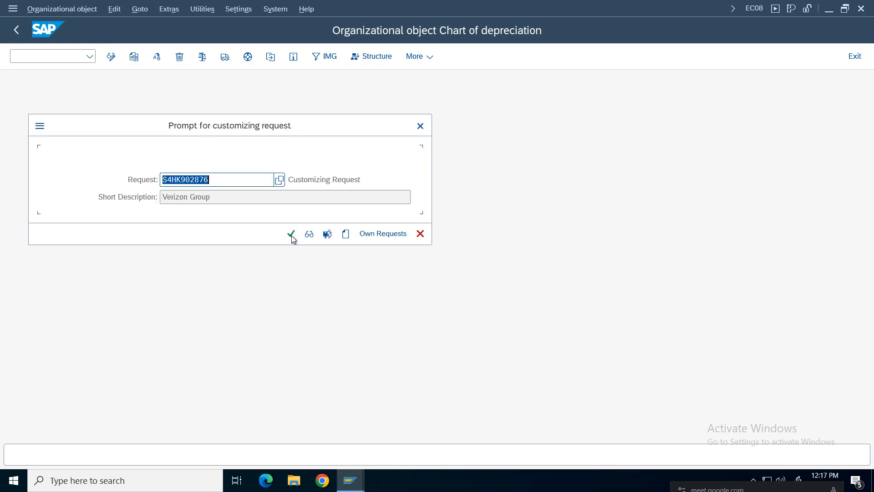
{"action": "left_click", "coordinate": [291, 235]}
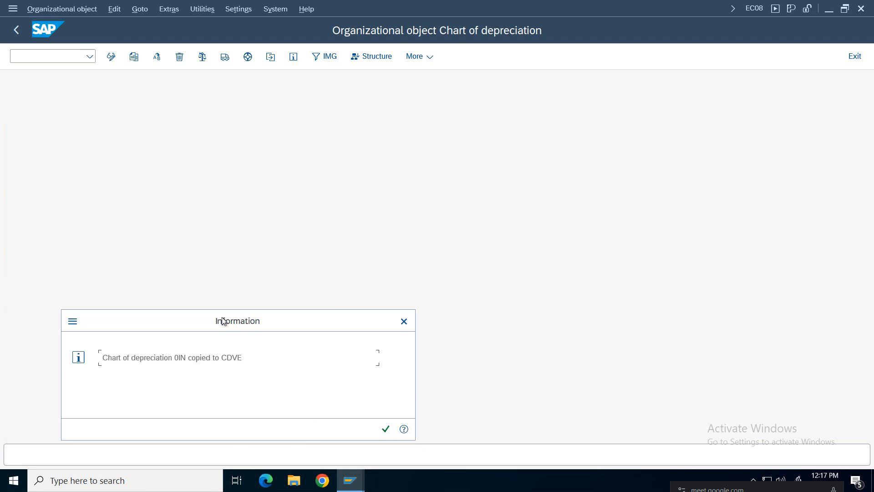
Read the information message about the chart of depreciation copy and acknowledge it.
{"action": "left_click_drag", "start_coordinate": [221, 318], "coordinate": [282, 135]}
{"action": "left_click_drag", "start_coordinate": [163, 173], "coordinate": [337, 174]}
{"action": "left_click", "coordinate": [282, 176]}
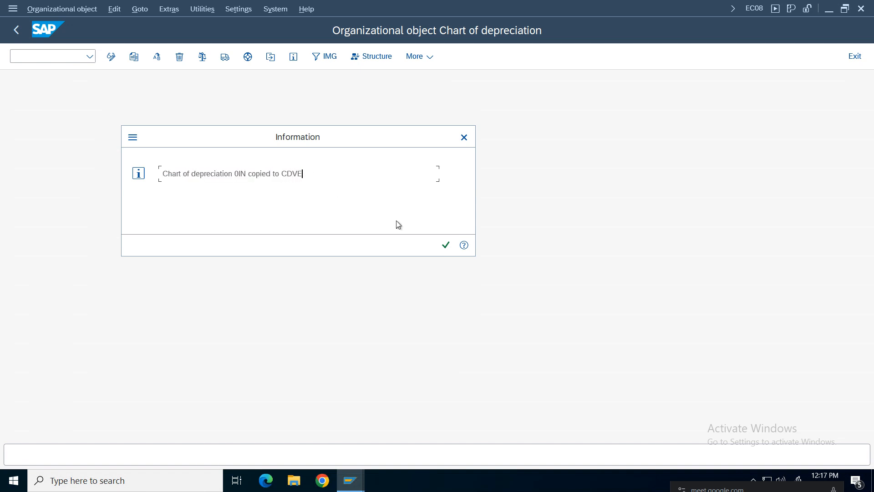
{"action": "key", "text": "Return"}
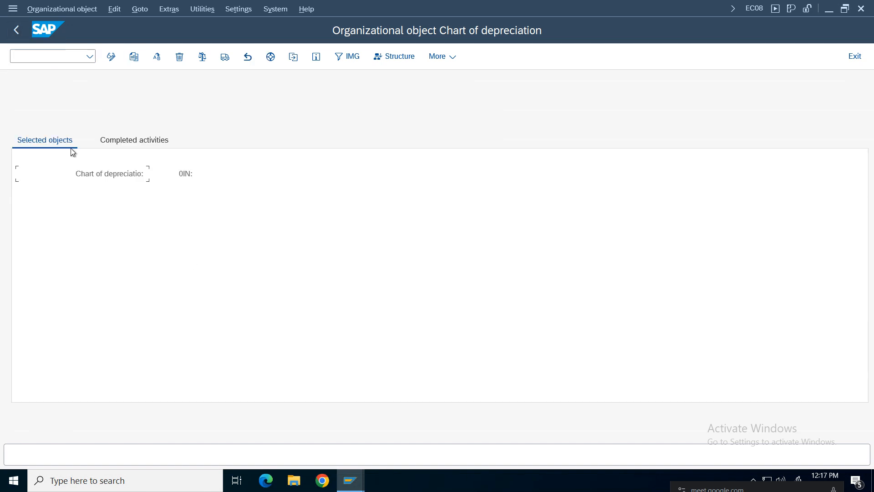
Review the completed activities for the chart of depreciation, and return to the activity selection to check the copy activity.
{"action": "left_click", "coordinate": [139, 141]}
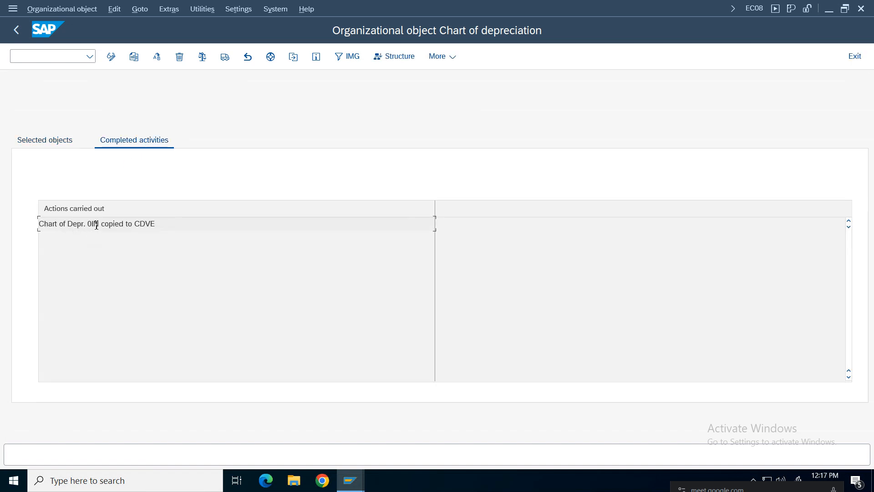
{"action": "left_click", "coordinate": [184, 225]}
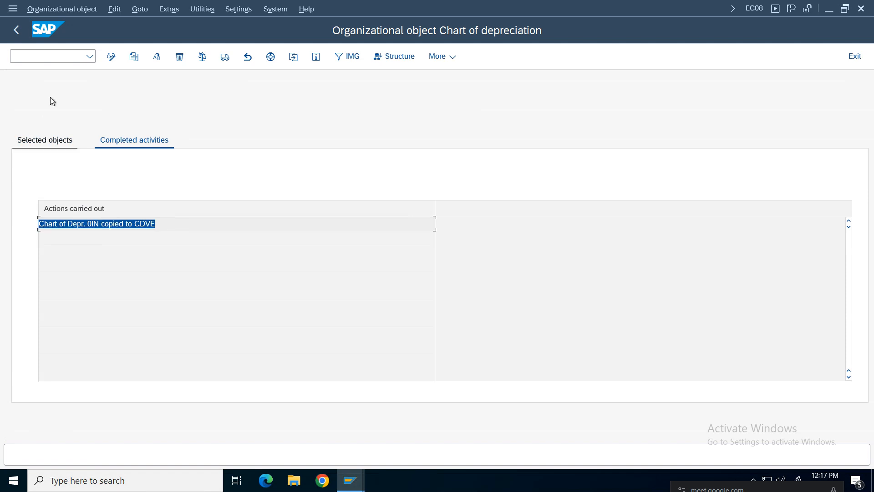
{"action": "left_click", "coordinate": [16, 28]}
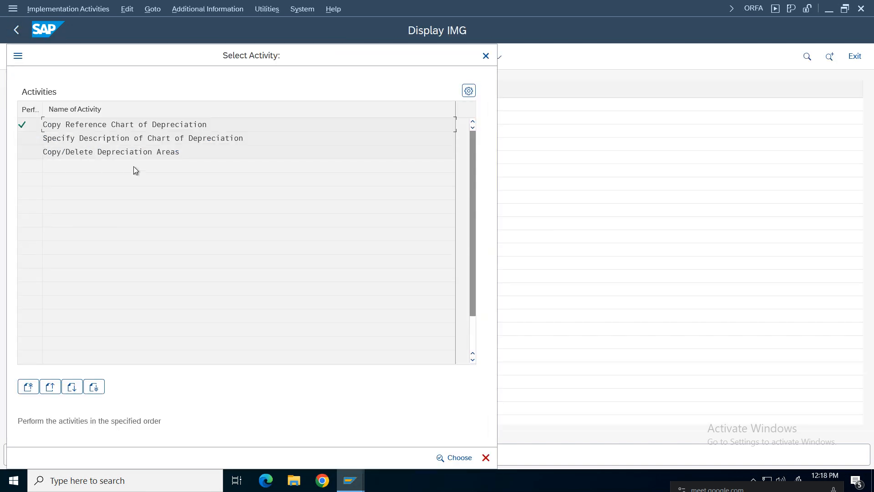
{"action": "left_click_drag", "start_coordinate": [214, 125], "coordinate": [43, 125]}
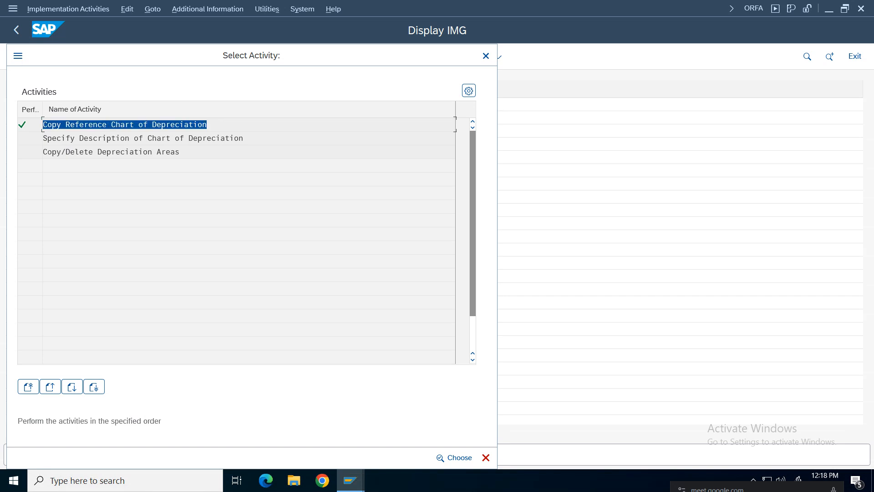
Open the activity for specifying the chart of depreciation description and position the list on chart CDVE.
{"action": "left_click_drag", "start_coordinate": [302, 138], "coordinate": [43, 138]}
{"action": "left_click", "coordinate": [149, 139]}
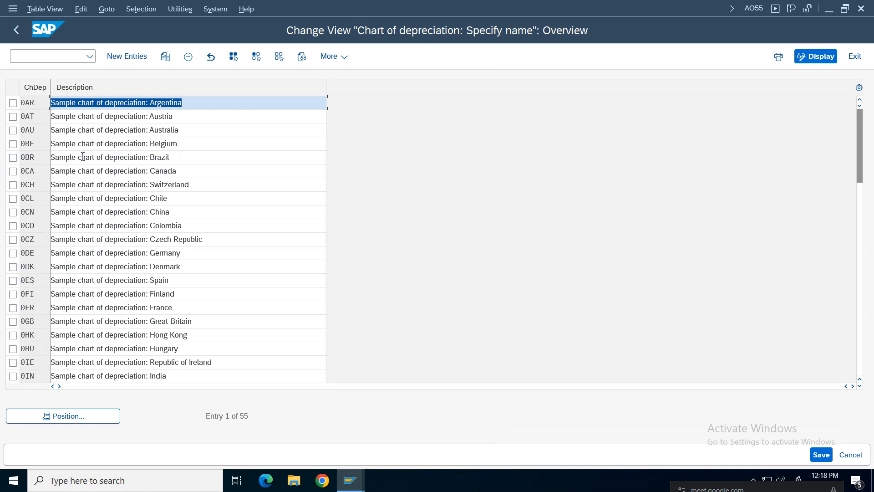
{"action": "left_click", "coordinate": [87, 417]}
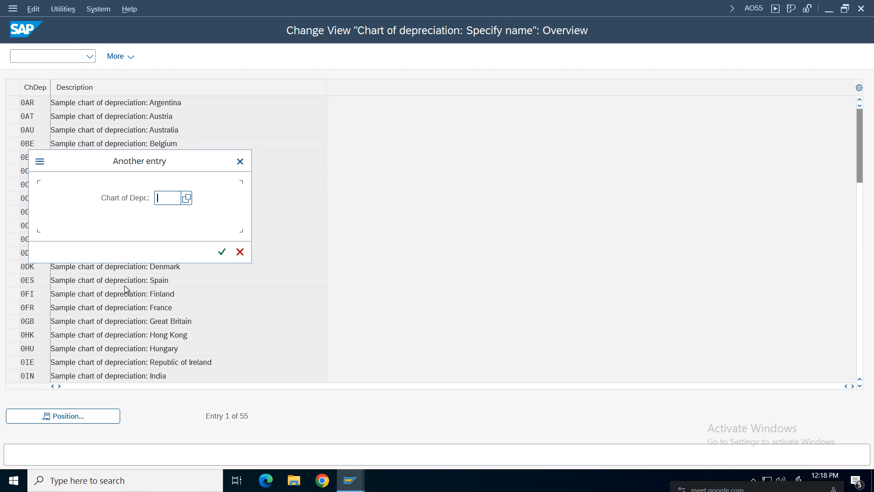
{"action": "type", "text": "cdve"}
{"action": "key", "text": "Return"}
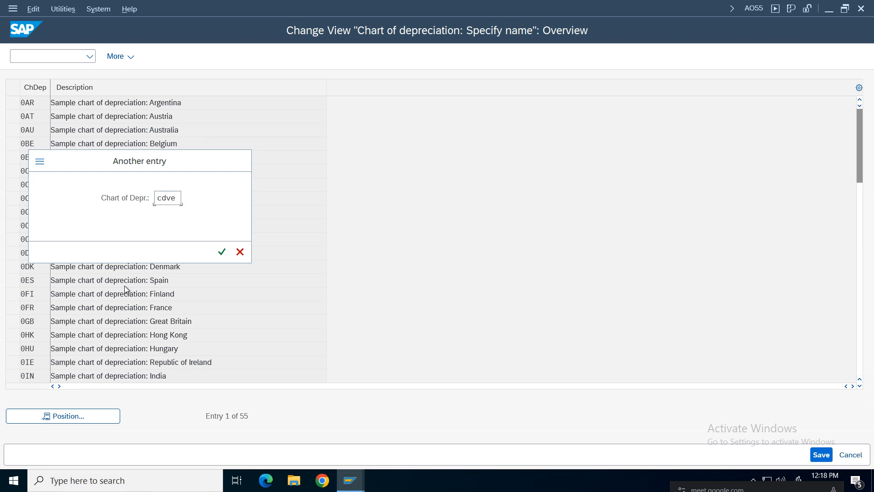
{"action": "left_click", "coordinate": [117, 104]}
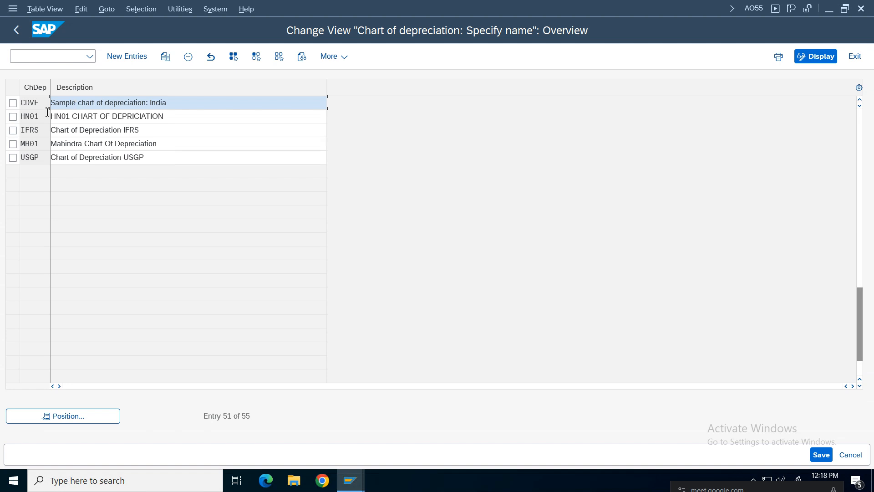
Change the description of chart of depreciation CDVE to "Verizon Chart of Vepreciation".
{"action": "double_click", "coordinate": [146, 103]}
{"action": "left_click", "coordinate": [97, 106]}
{"action": "key", "text": "BackSpace"}
{"action": "key", "text": "BackSpace"}
{"action": "key", "text": "BackSpace"}
{"action": "key", "text": "BackSpace"}
{"action": "key", "text": "BackSpace"}
{"action": "key", "text": "BackSpace"}
{"action": "key", "text": "BackSpace"}
{"action": "type", "text": "Vw"}
{"action": "key", "text": "BackSpace"}
{"action": "type", "text": "erizon"}
{"action": "key", "text": "BackSpace"}
{"action": "key", "text": "BackSpace"}
{"action": "key", "text": "BackSpace"}
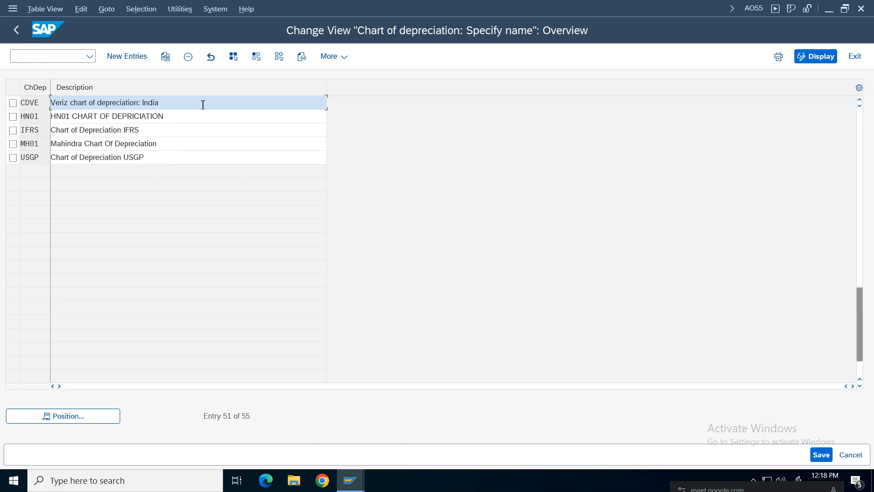
{"action": "type", "text": "on"}
{"action": "left_click", "coordinate": [110, 100]}
{"action": "key", "text": "BackSpace"}
{"action": "type", "text": "D"}
{"action": "key", "text": "BackSpace"}
{"action": "type", "text": "VC"}
{"action": "key", "text": "BackSpace"}
{"action": "type", "text": "C"}
Save the description to customizing request S4HK902876 and return to the activity selection.
{"action": "left_click", "coordinate": [823, 456]}
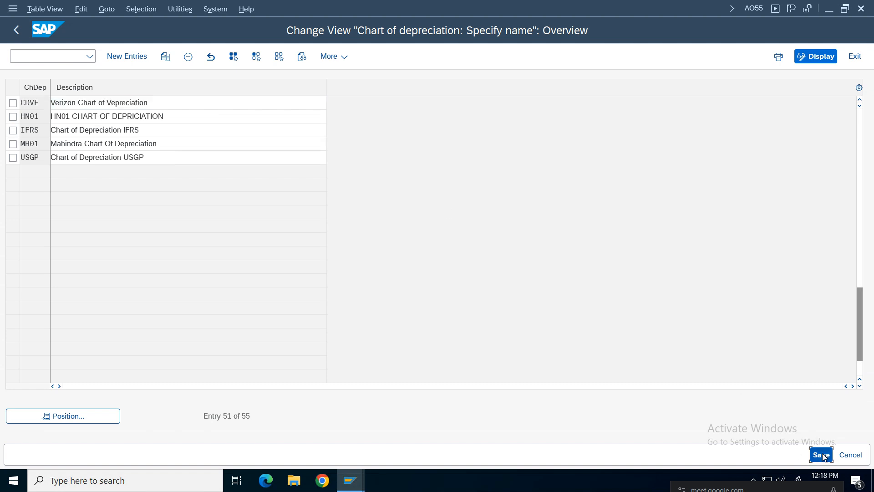
{"action": "left_click", "coordinate": [291, 251]}
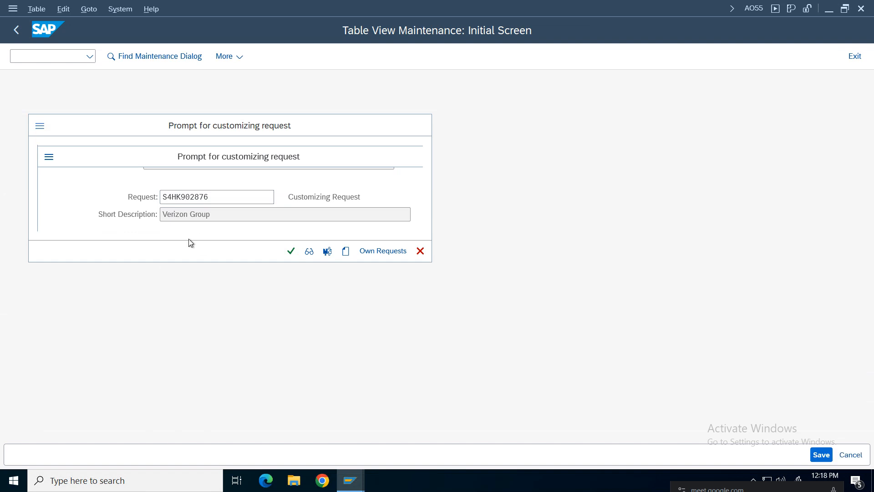
{"action": "left_click", "coordinate": [16, 30]}
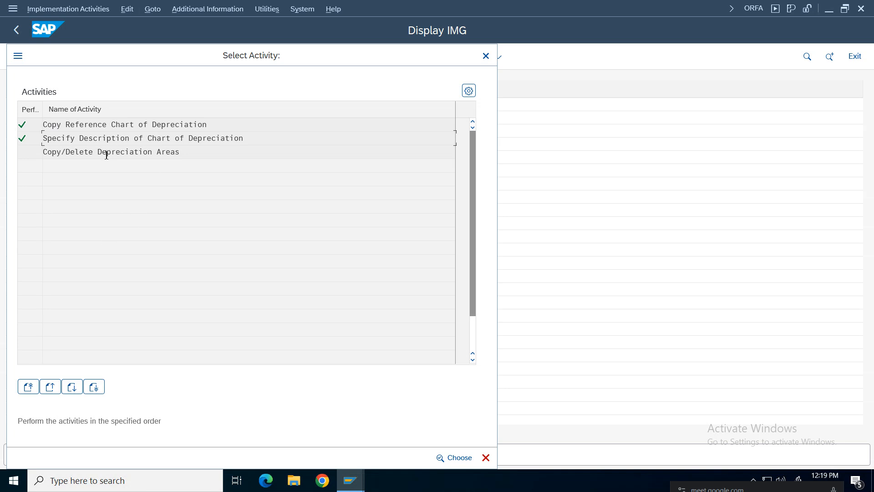
Open the Copy/Delete Depreciation Areas activity with chart of depreciation CDVE as the work area.
{"action": "left_click_drag", "start_coordinate": [41, 152], "coordinate": [175, 152]}
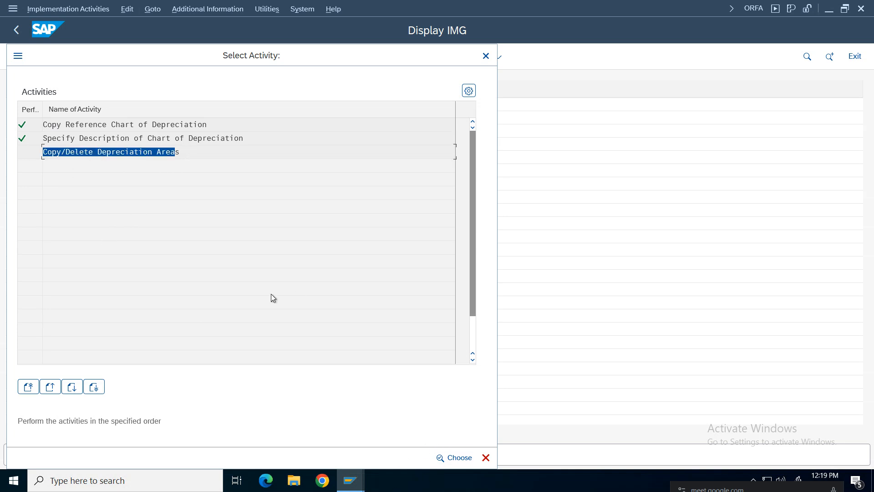
{"action": "double_click", "coordinate": [151, 153]}
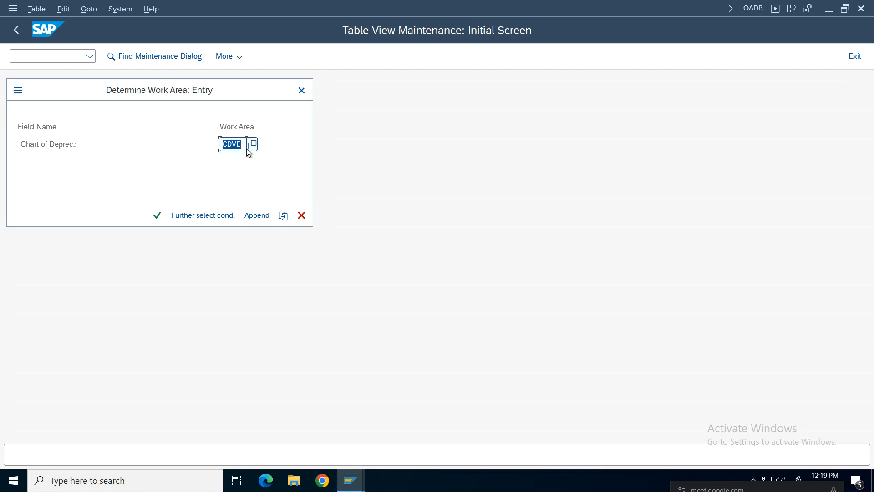
{"action": "left_click", "coordinate": [157, 215]}
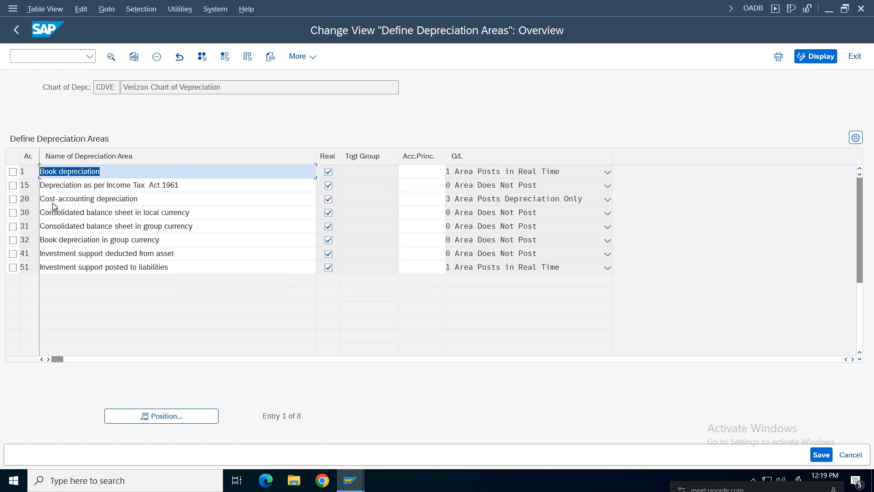
Delete depreciation areas 15, 20, 30, 31, 32, 41 and 51 from chart CDVE.
{"action": "left_click", "coordinate": [161, 204]}
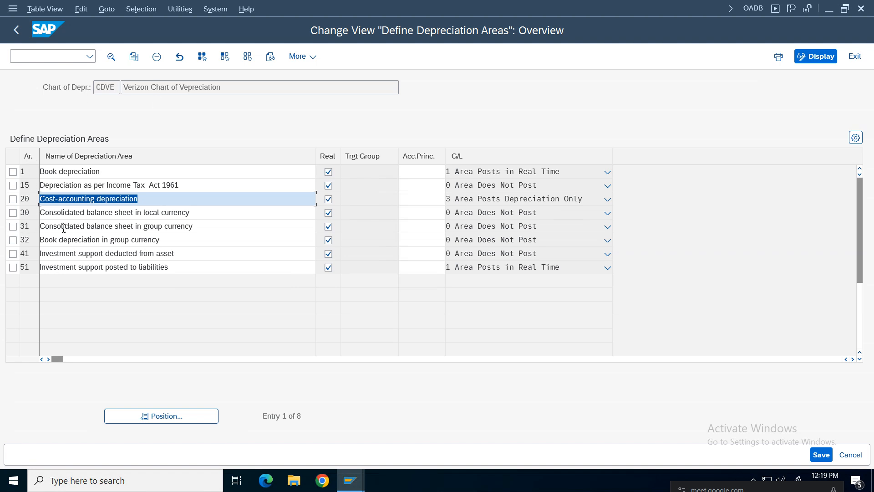
{"action": "left_click", "coordinate": [13, 185]}
{"action": "left_click", "coordinate": [13, 199]}
{"action": "left_click", "coordinate": [12, 213]}
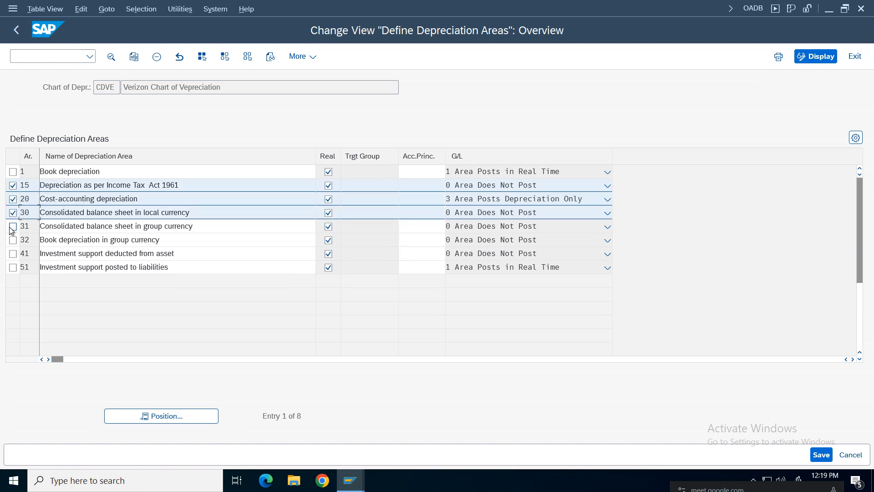
{"action": "left_click", "coordinate": [13, 227]}
{"action": "left_click", "coordinate": [13, 240]}
{"action": "left_click", "coordinate": [12, 253]}
{"action": "left_click", "coordinate": [12, 267]}
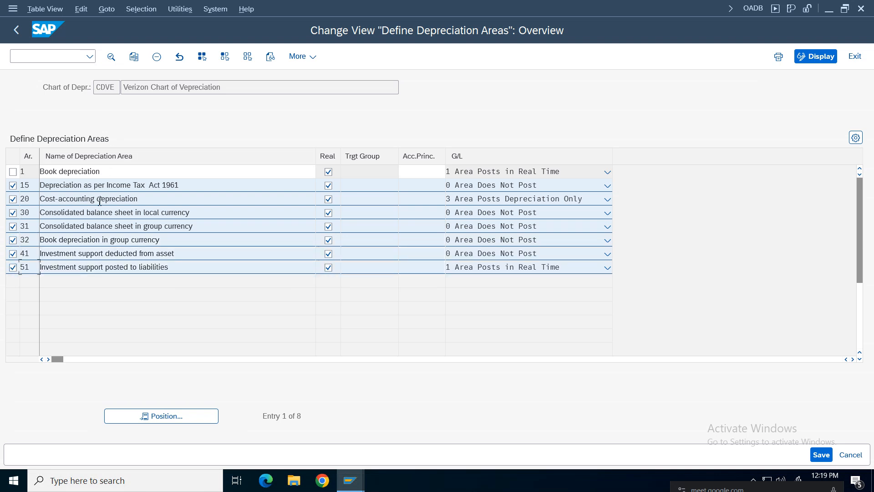
{"action": "left_click", "coordinate": [156, 57]}
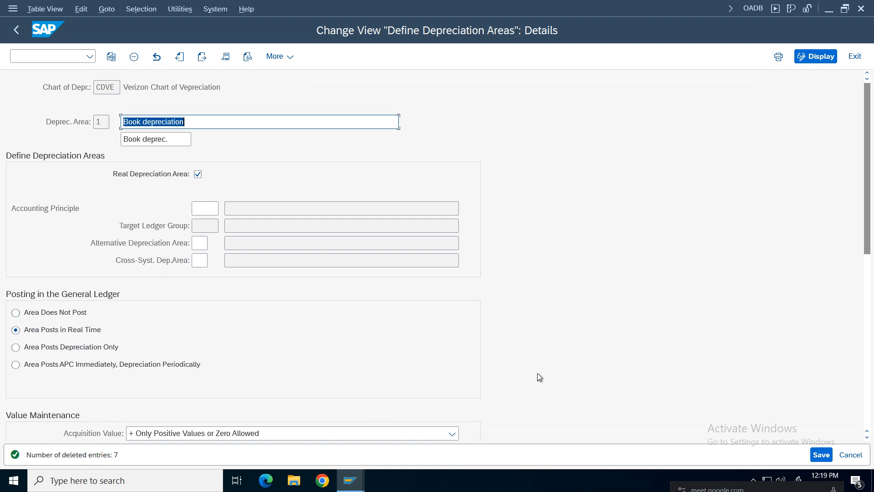
Rename depreciation area 1 as "Book depreciation LC 0L" in its details.
{"action": "key", "text": "Return"}
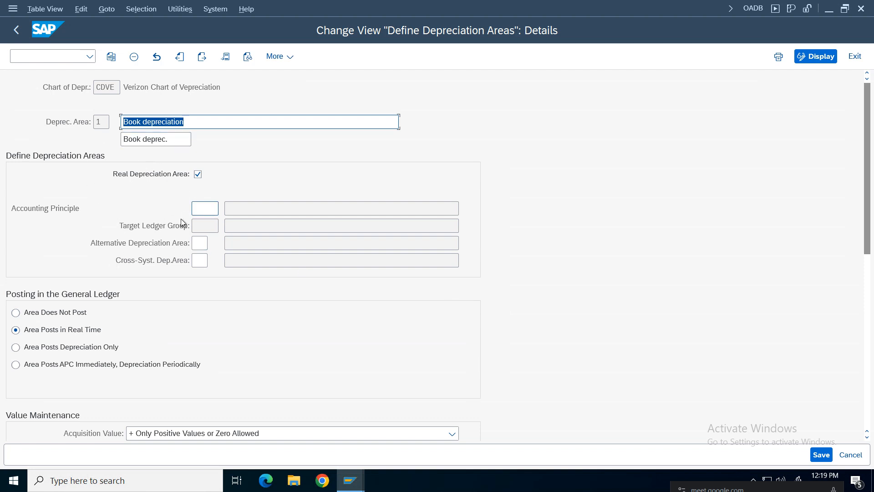
{"action": "left_click", "coordinate": [83, 124]}
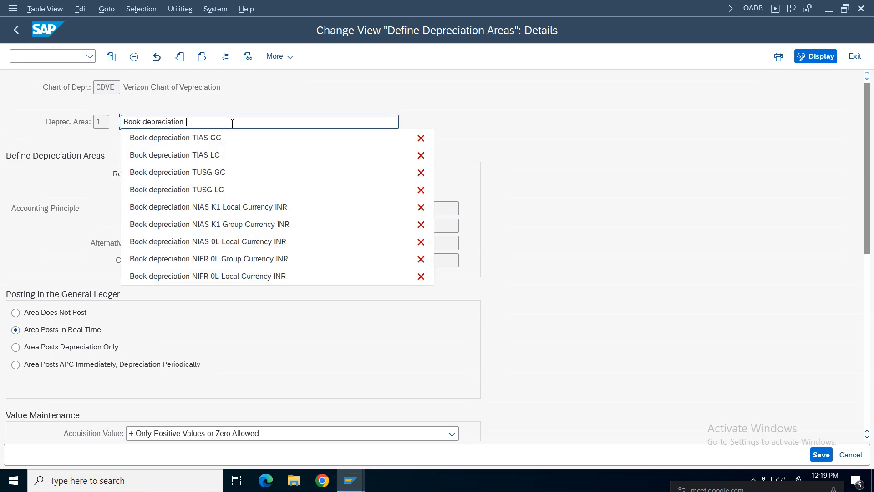
{"action": "type", "text": "L"}
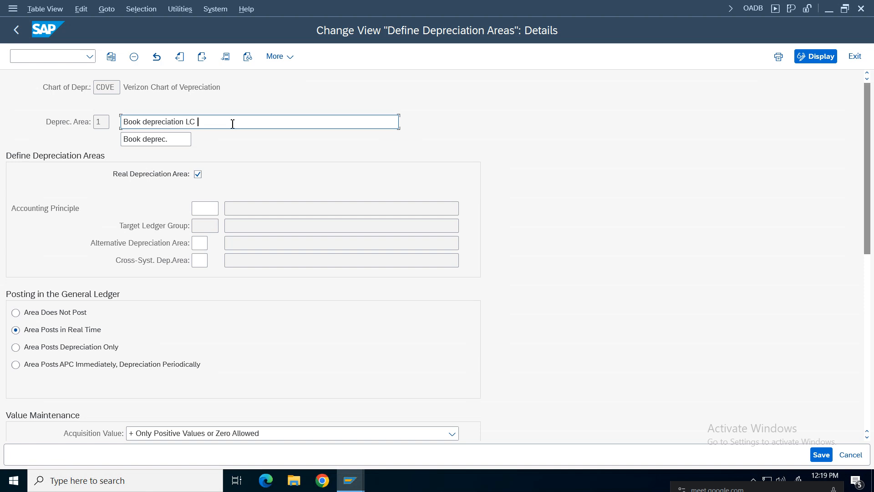
{"action": "type", "text": "C 0L"}
Choose Telus Group GAAP (TUSG) as the accounting principle for depreciation area 1.
{"action": "left_click", "coordinate": [205, 211]}
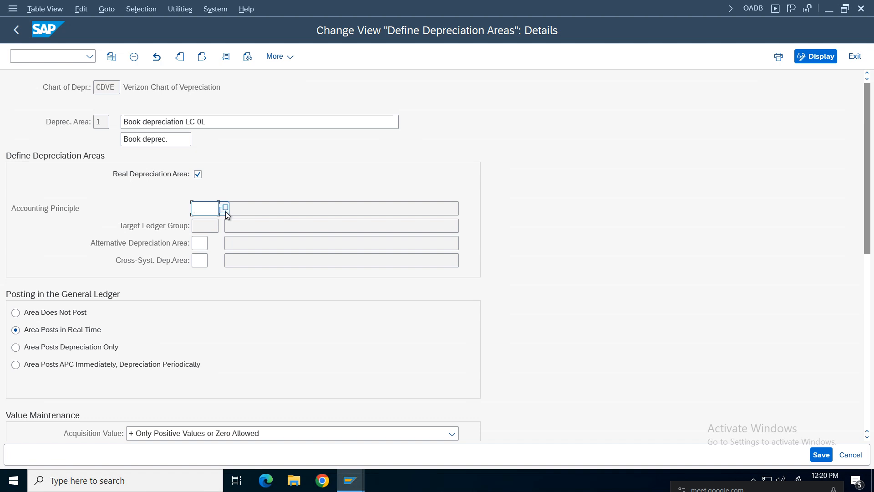
{"action": "key", "text": "F4"}
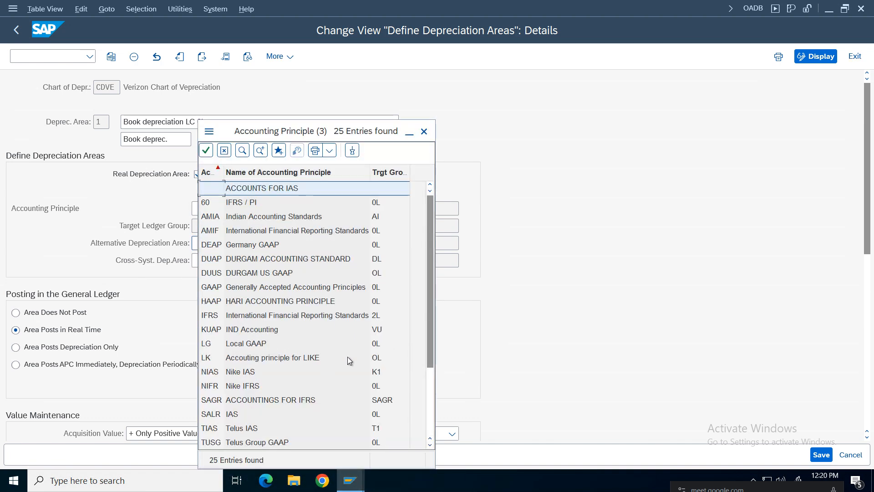
{"action": "left_click_drag", "start_coordinate": [430, 265], "coordinate": [428, 335]}
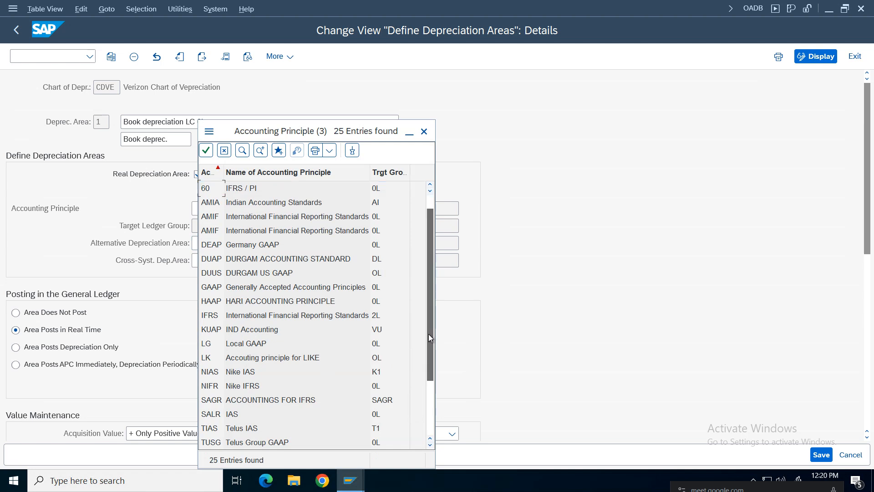
{"action": "left_click_drag", "start_coordinate": [429, 301], "coordinate": [432, 358]}
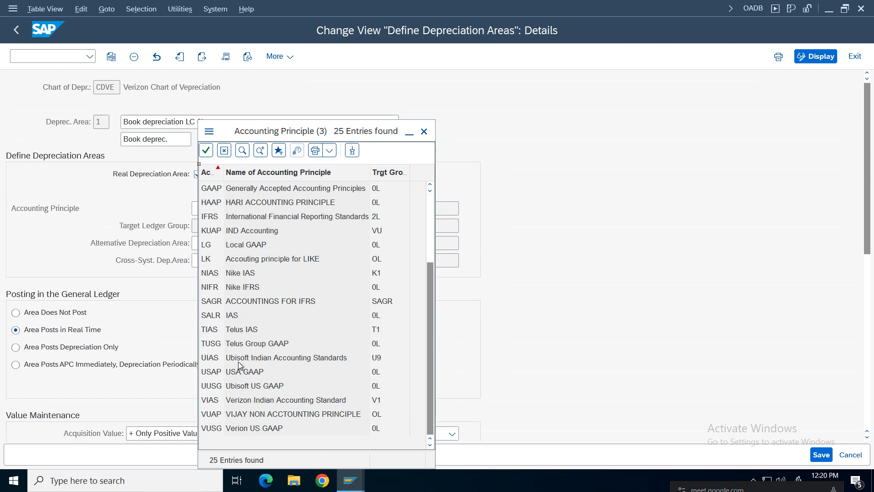
{"action": "left_click", "coordinate": [247, 345]}
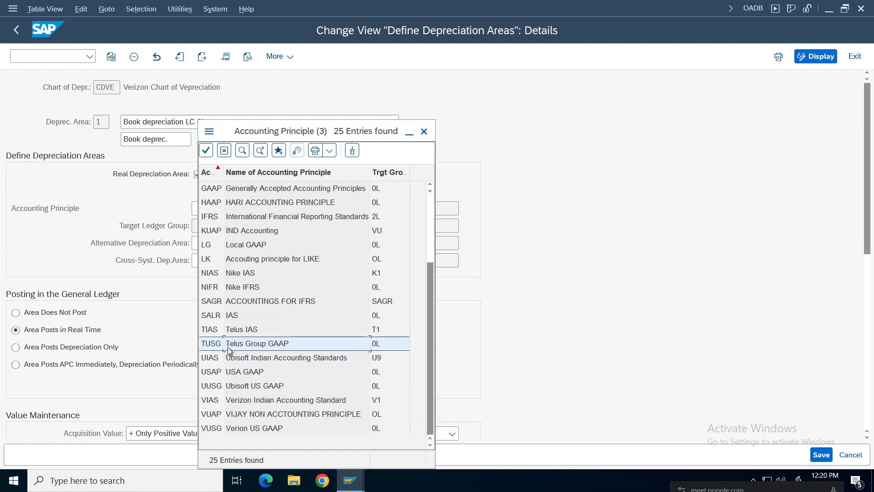
{"action": "double_click", "coordinate": [275, 343]}
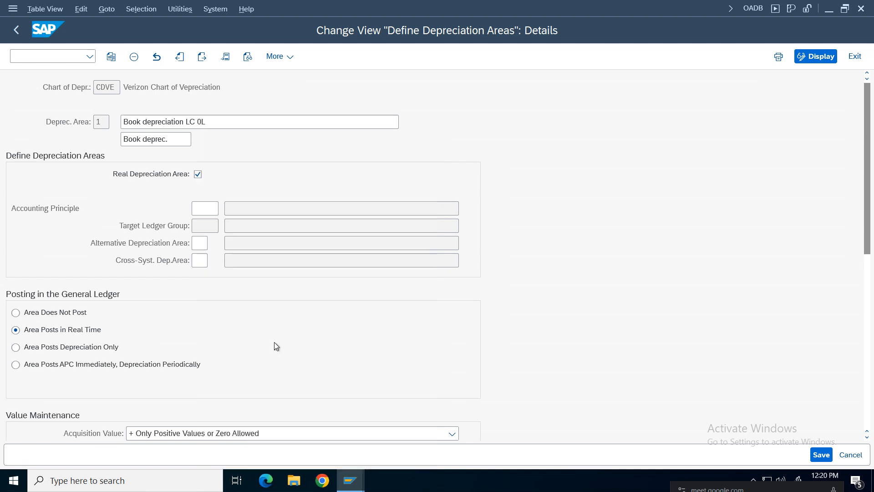
{"action": "left_click", "coordinate": [197, 210]}
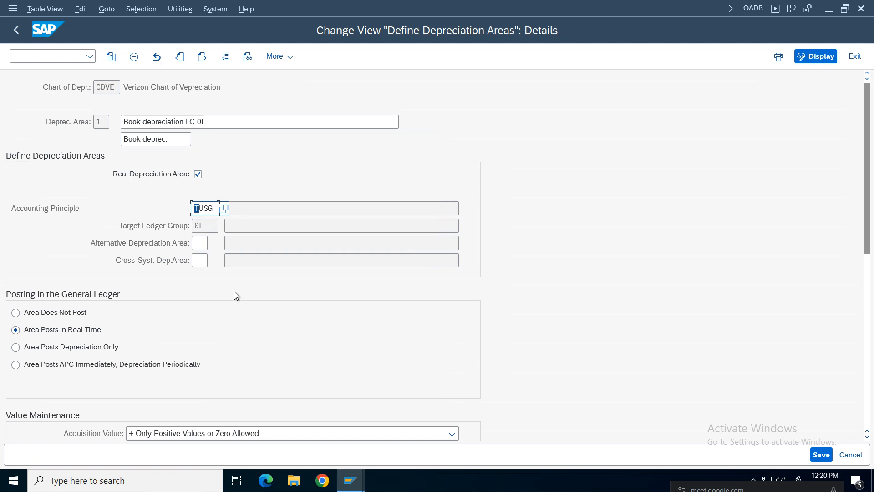
Look up ledger 0L's accounting principle in the notes spreadsheet, and set depreciation area 1's accounting principle to VUSG.
{"action": "mouse_move", "coordinate": [456, 5]}
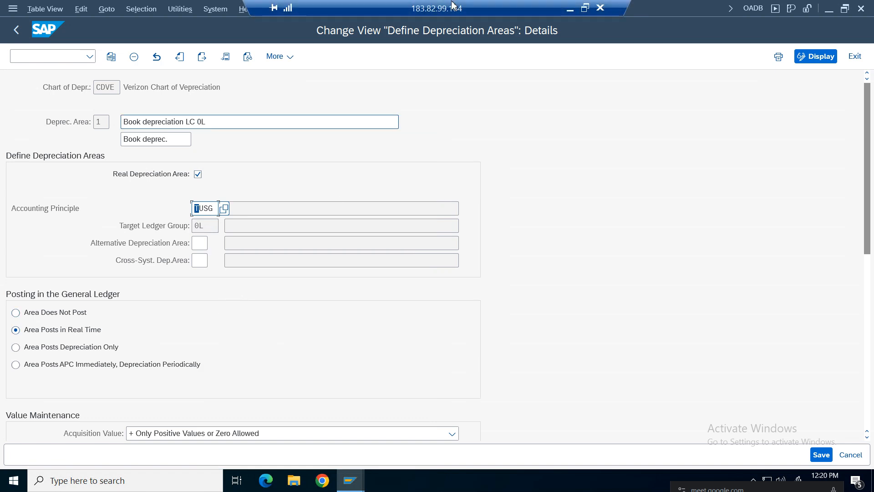
{"action": "left_click", "coordinate": [569, 11]}
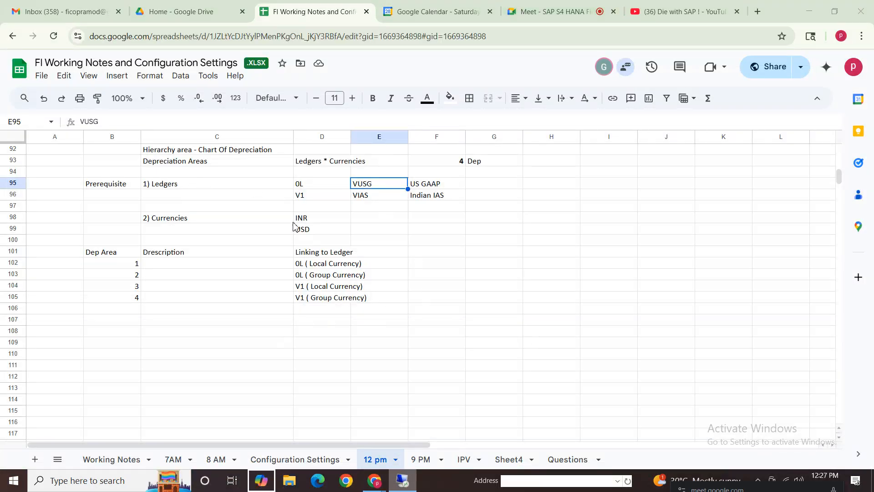
{"action": "right_click", "coordinate": [402, 480]}
{"action": "left_click", "coordinate": [396, 474]}
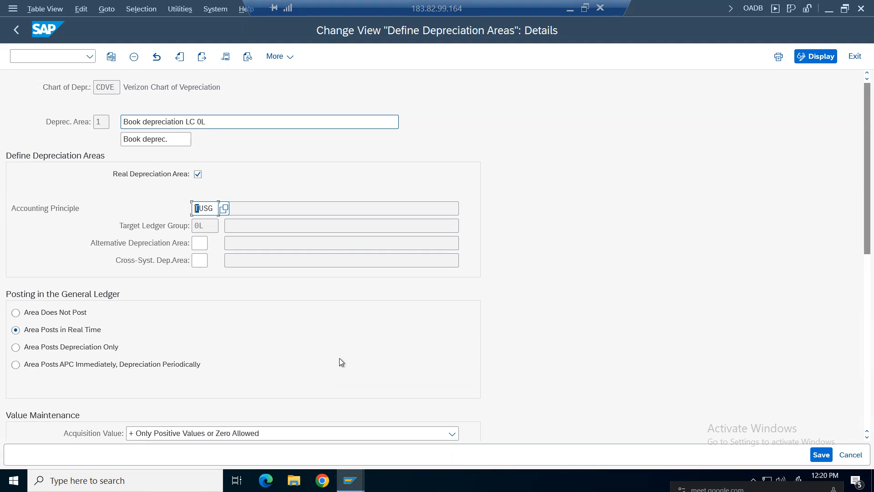
{"action": "key", "text": "BackSpace"}
{"action": "key", "text": "BackSpace"}
{"action": "key", "text": "BackSpace"}
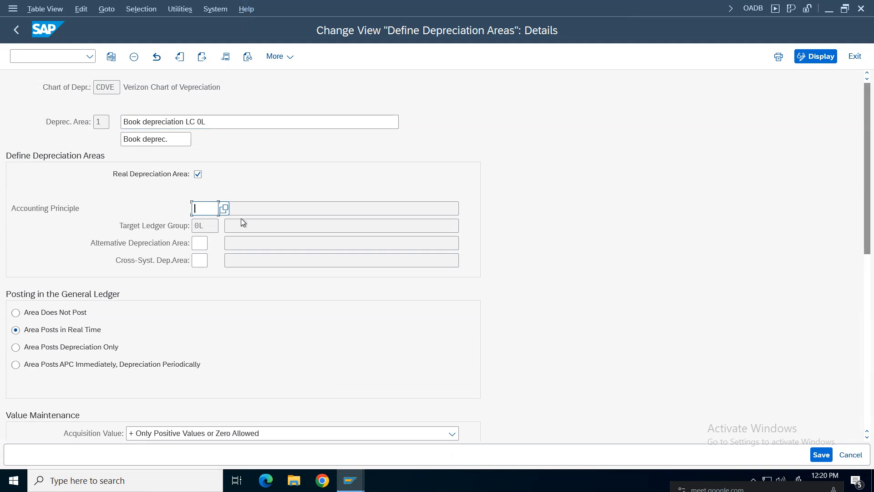
{"action": "type", "text": "vusg"}
{"action": "key", "text": "Return"}
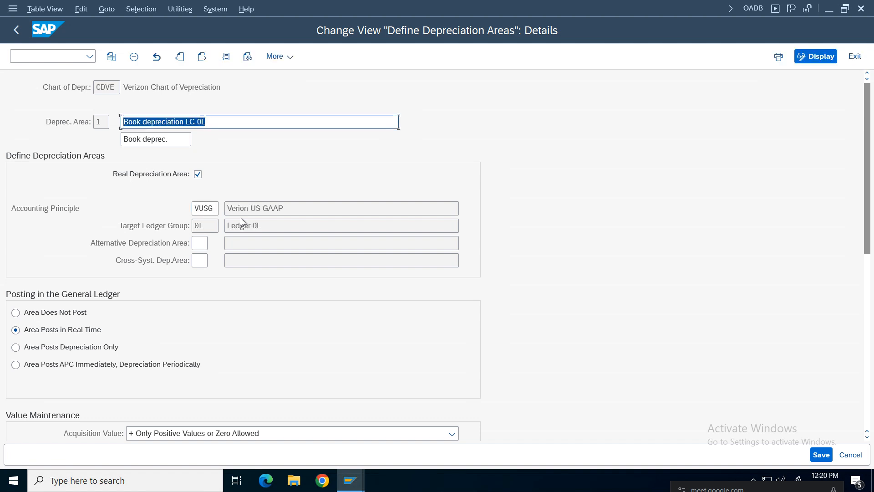
Save the depreciation area changes to the Verizon Group customizing request and return to the depreciation area overview.
{"action": "left_click", "coordinate": [228, 210]}
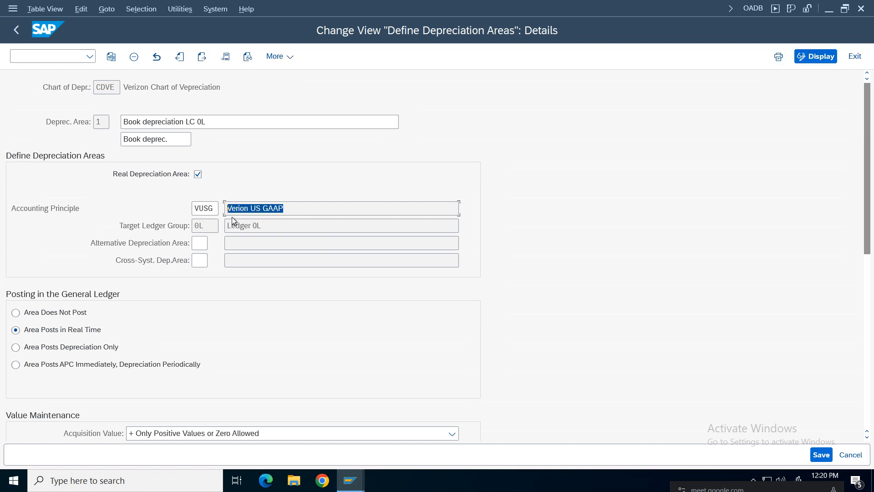
{"action": "left_click", "coordinate": [237, 211]}
{"action": "left_click", "coordinate": [286, 227]}
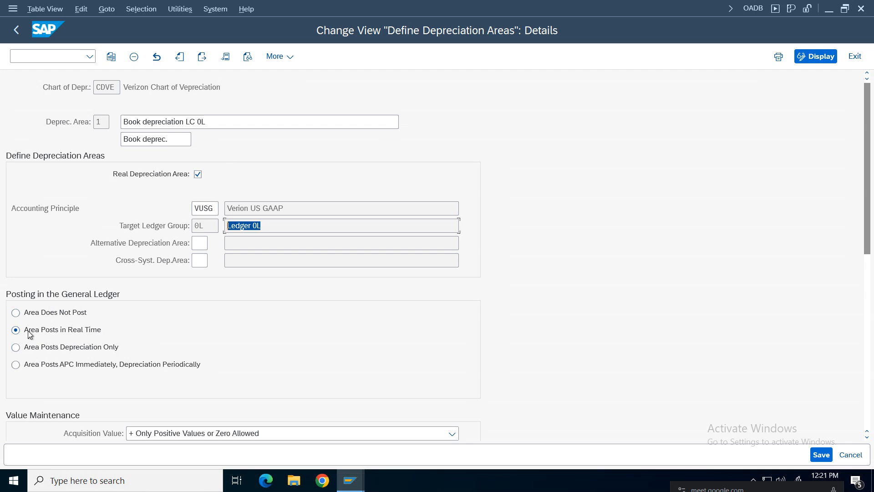
{"action": "left_click_drag", "start_coordinate": [865, 222], "coordinate": [861, 145]}
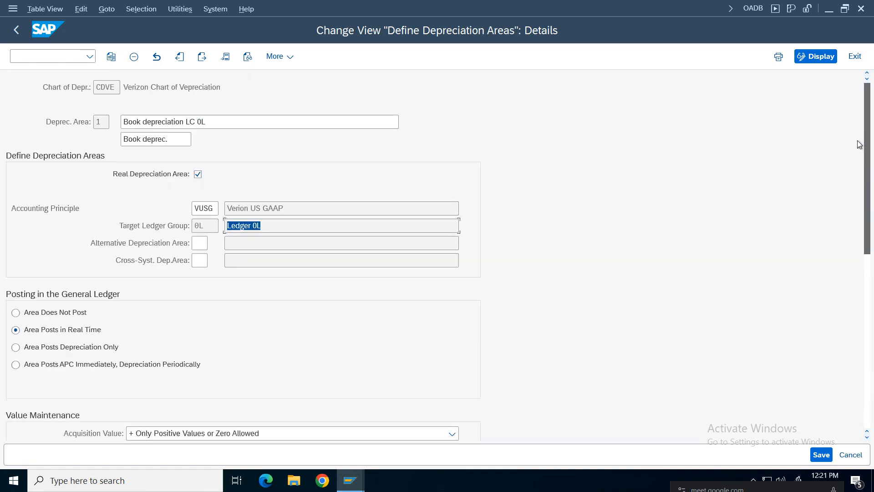
{"action": "left_click", "coordinate": [828, 457]}
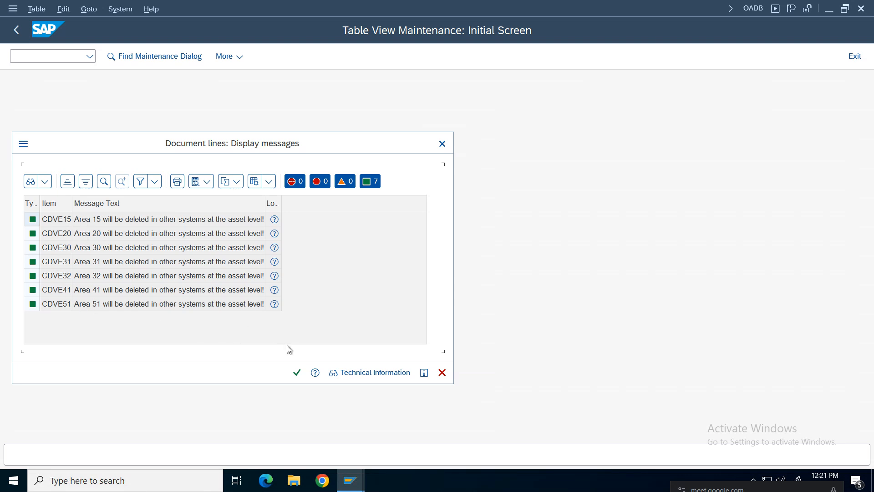
{"action": "left_click", "coordinate": [296, 373]}
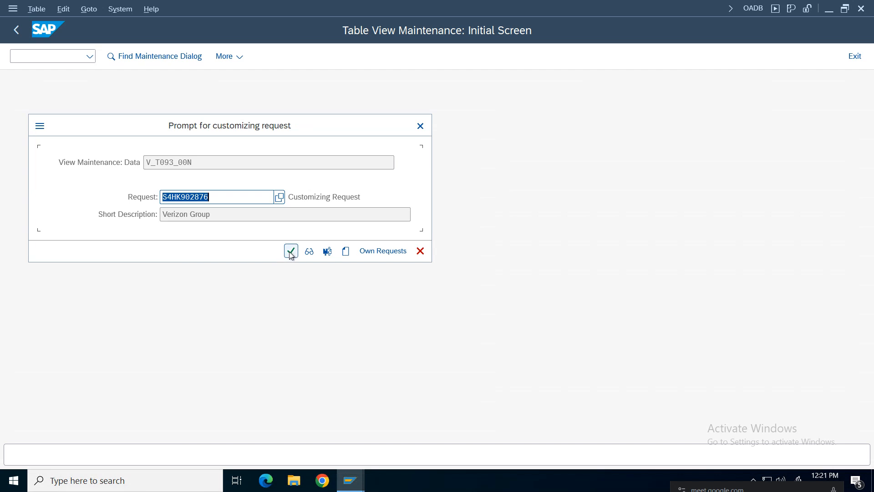
{"action": "left_click", "coordinate": [290, 252]}
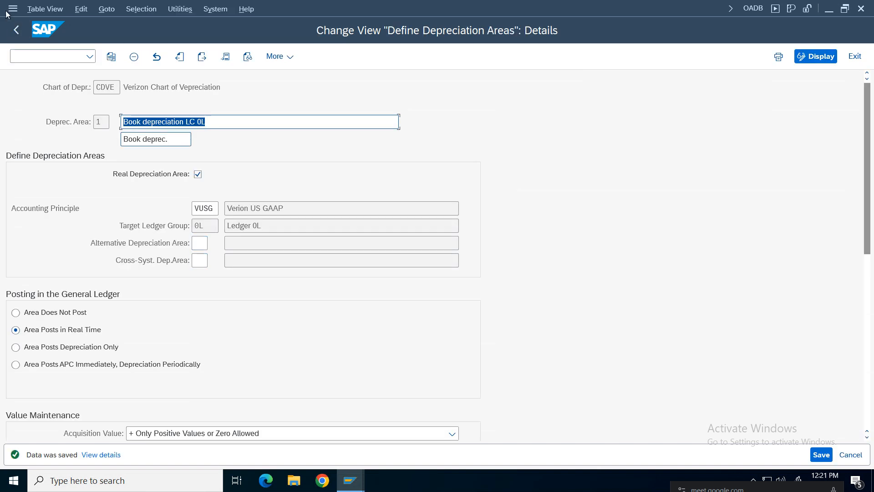
{"action": "left_click", "coordinate": [14, 37]}
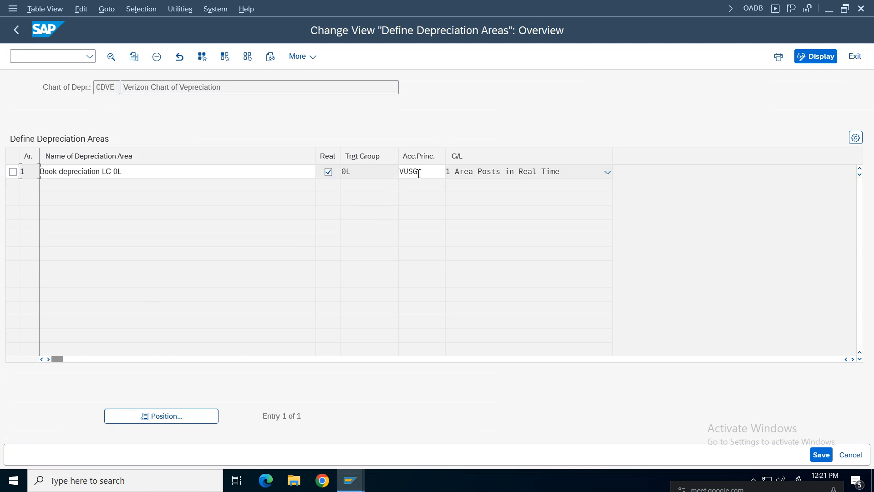
Start a copy of depreciation area 1 as area 2, named "Book depreciation GC 0L".
{"action": "double_click", "coordinate": [358, 173]}
{"action": "left_click_drag", "start_coordinate": [111, 171], "coordinate": [100, 171]}
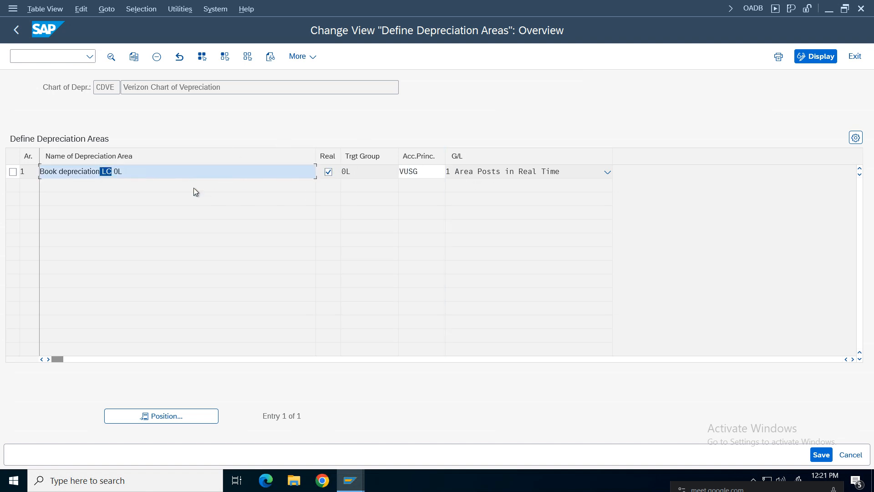
{"action": "left_click", "coordinate": [119, 174]}
{"action": "left_click", "coordinate": [13, 172]}
{"action": "left_click", "coordinate": [132, 58]}
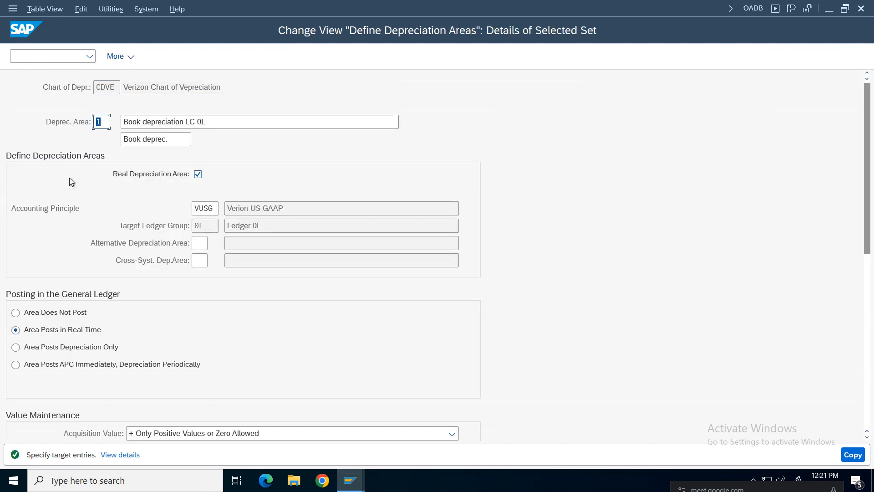
{"action": "key", "text": "BackSpace"}
{"action": "type", "text": "2"}
{"action": "left_click", "coordinate": [198, 122]}
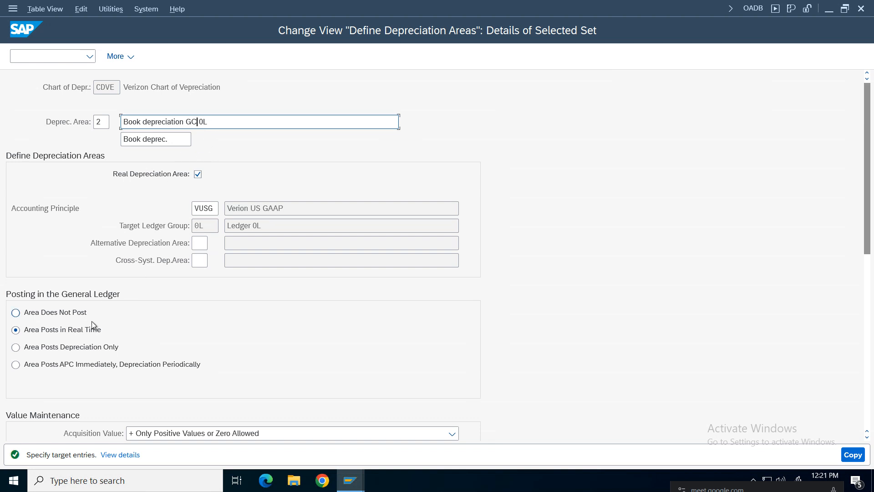
Choose Verizon Indian Accounting Standard (VIAS) as the accounting principle for depreciation area 2.
{"action": "left_click", "coordinate": [219, 208]}
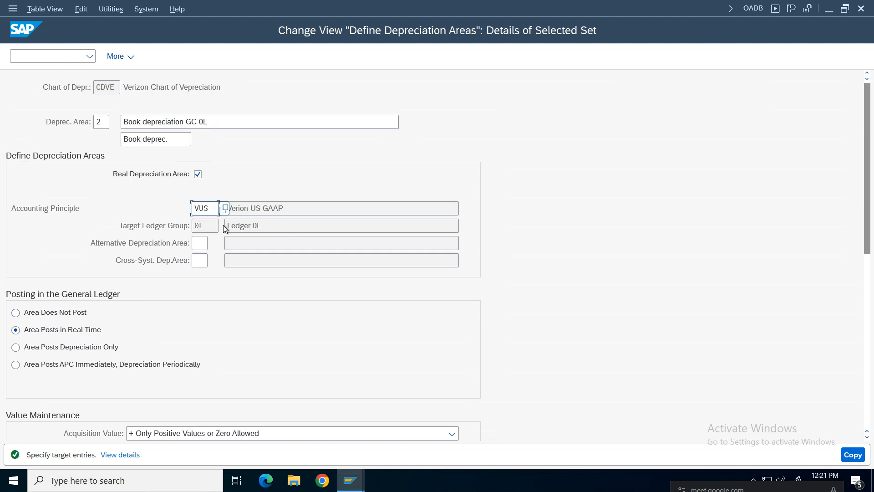
{"action": "key", "text": "BackSpace"}
{"action": "key", "text": "BackSpace"}
{"action": "key", "text": "Return"}
{"action": "key", "text": "F4"}
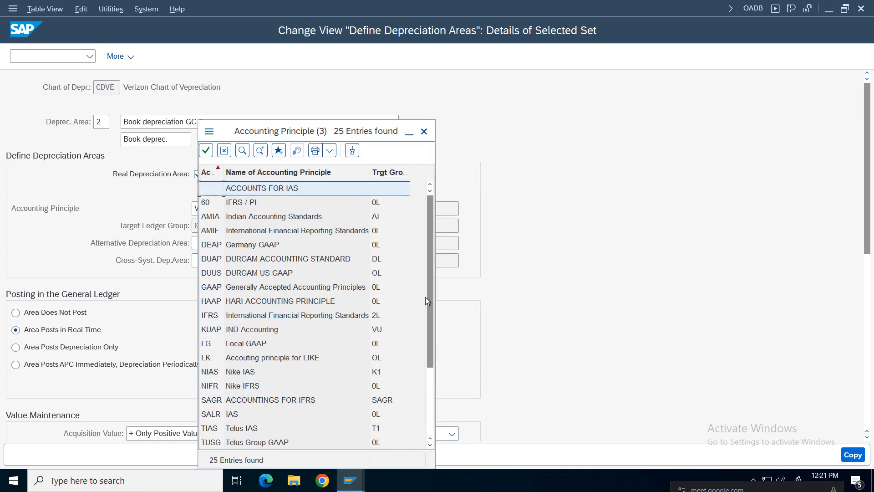
{"action": "left_click_drag", "start_coordinate": [427, 286], "coordinate": [400, 376]}
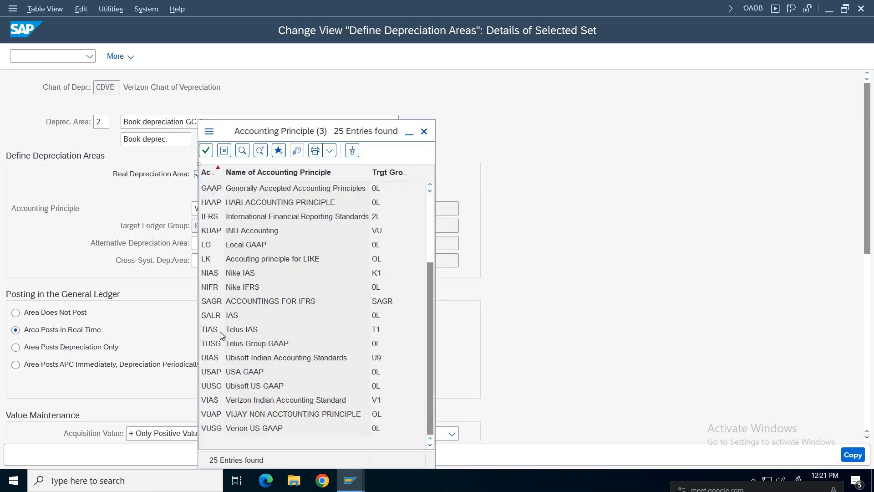
{"action": "double_click", "coordinate": [265, 400]}
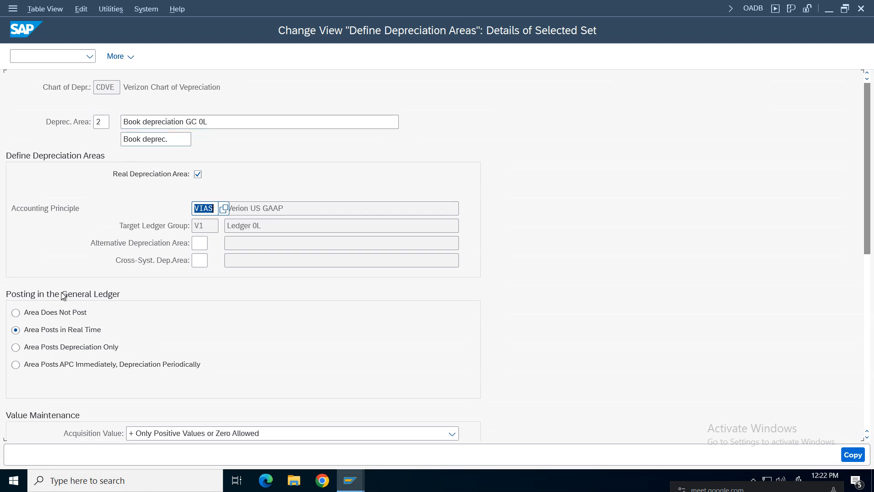
Set area 2 to not post in the general ledger, and try to save the copied area.
{"action": "left_click", "coordinate": [68, 315]}
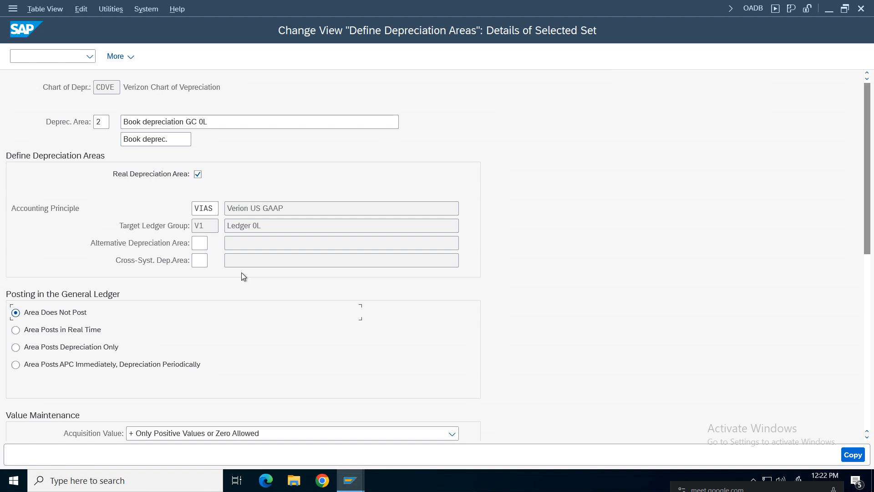
{"action": "key", "text": "Return"}
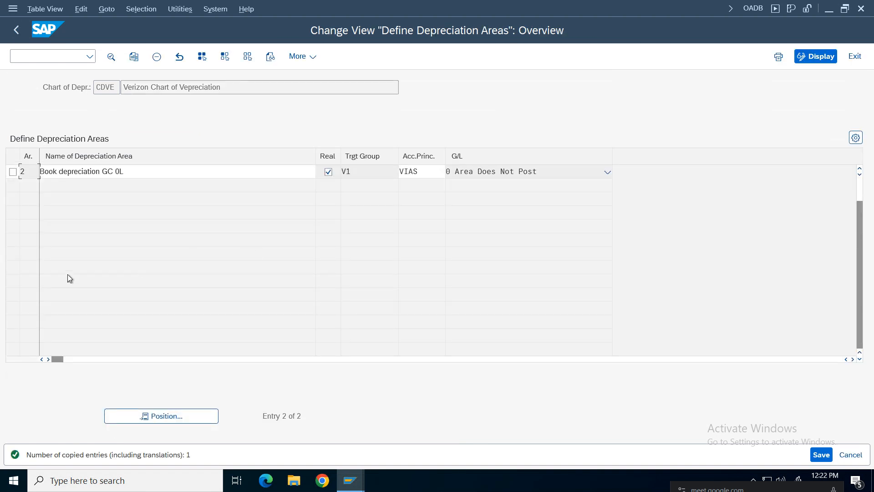
{"action": "left_click", "coordinate": [822, 455]}
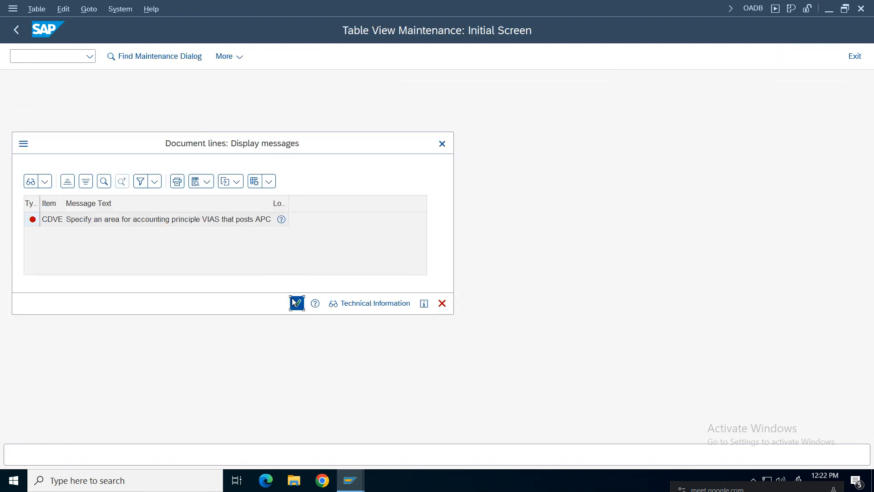
{"action": "left_click", "coordinate": [296, 303]}
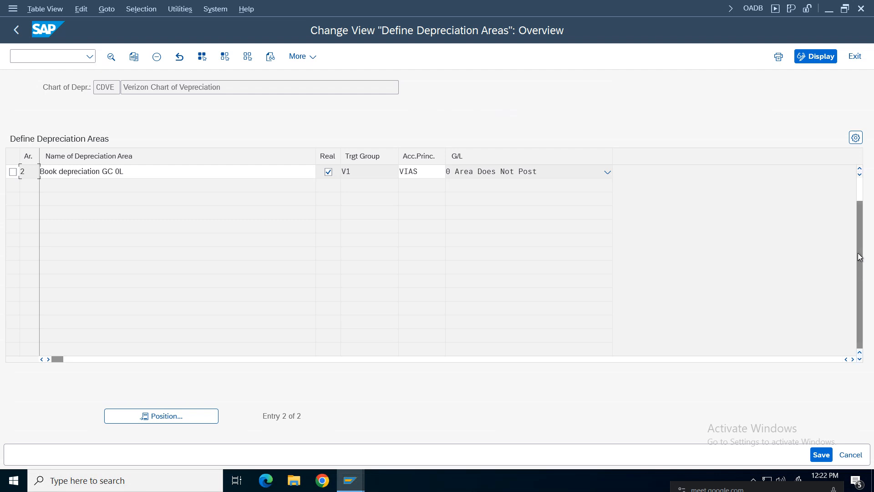
{"action": "left_click_drag", "start_coordinate": [860, 257], "coordinate": [860, 182]}
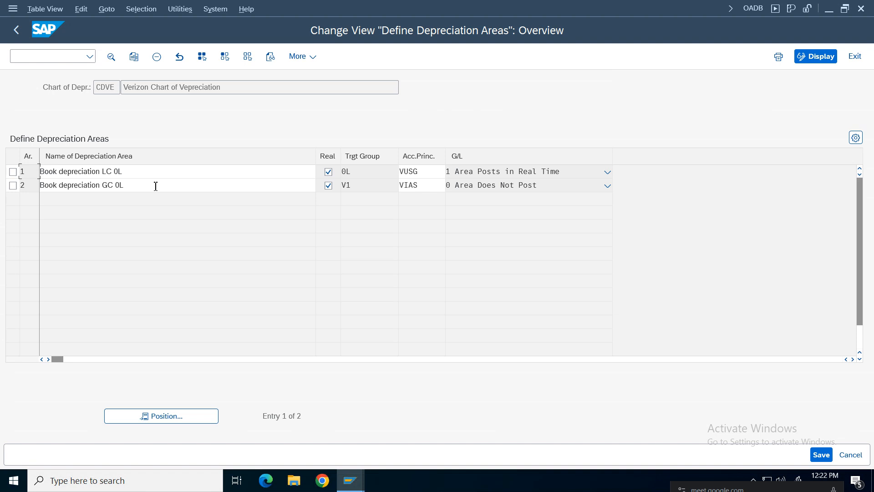
{"action": "left_click", "coordinate": [13, 172]}
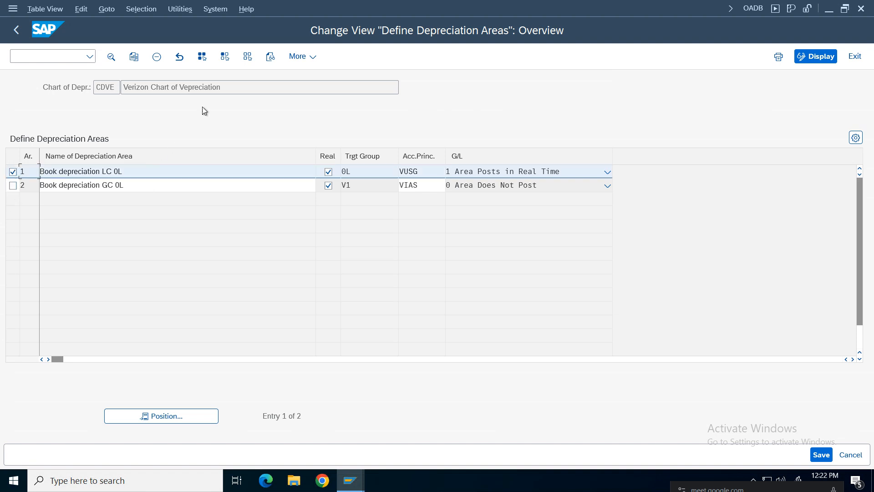
{"action": "left_click", "coordinate": [13, 185]}
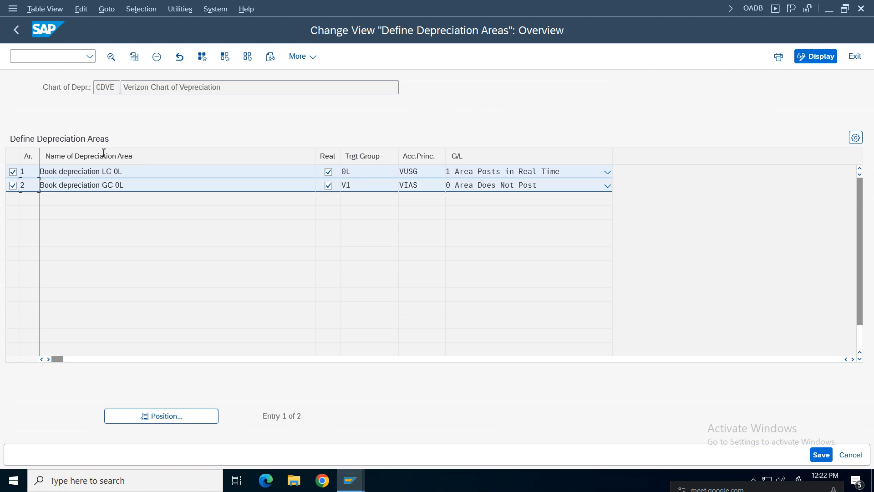
{"action": "left_click", "coordinate": [135, 59]}
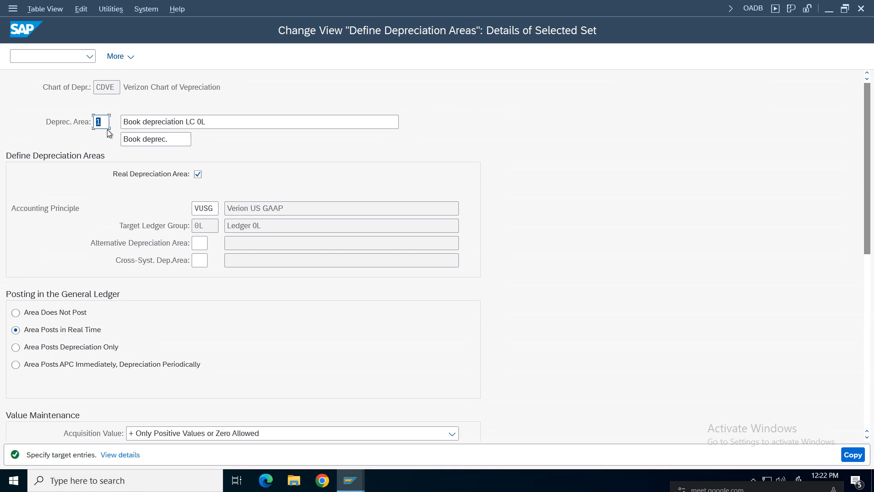
{"action": "key", "text": "BackSpace"}
{"action": "type", "text": "3"}
{"action": "left_click", "coordinate": [213, 121]}
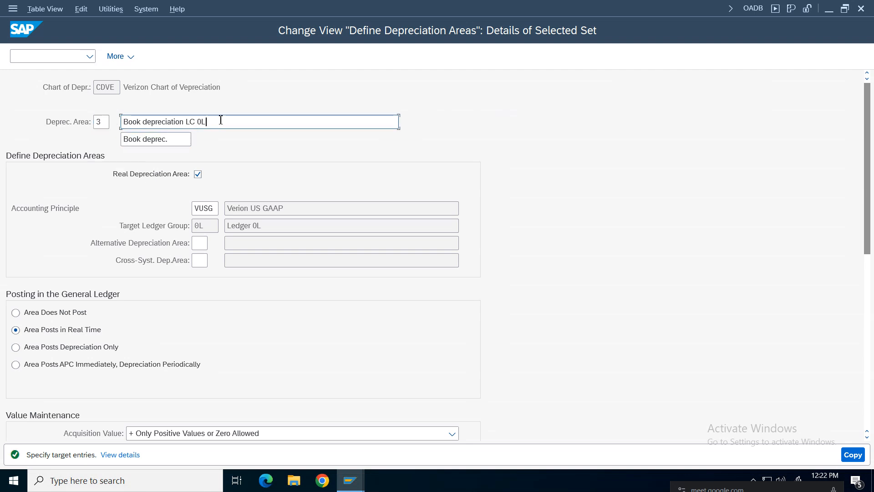
{"action": "key", "text": "BackSpace"}
{"action": "key", "text": "BackSpace"}
{"action": "type", "text": "V1"}
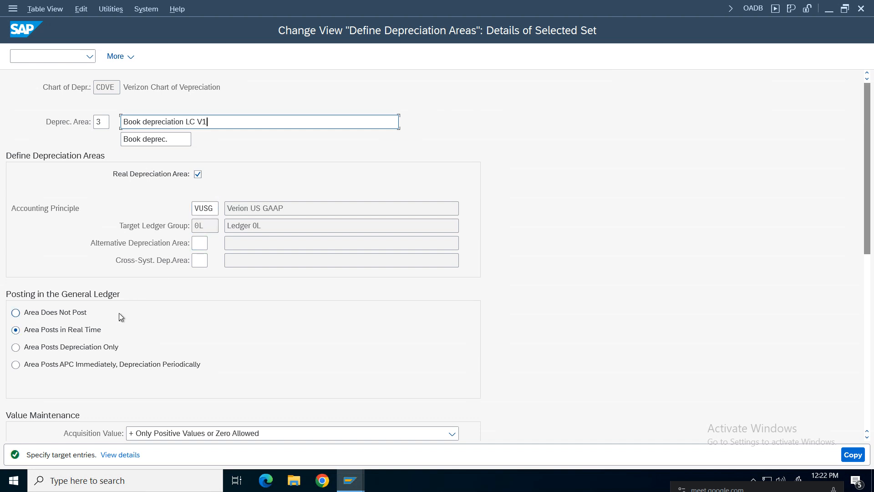
{"action": "left_click", "coordinate": [216, 209]}
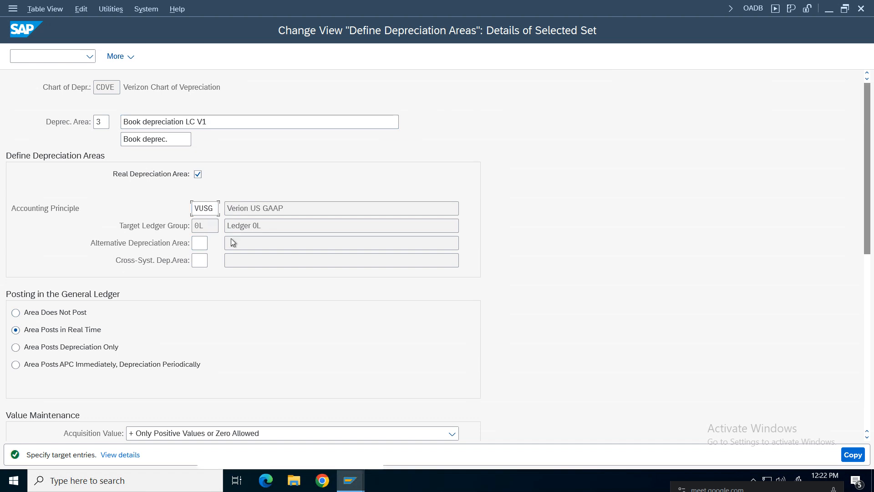
{"action": "key", "text": "F4"}
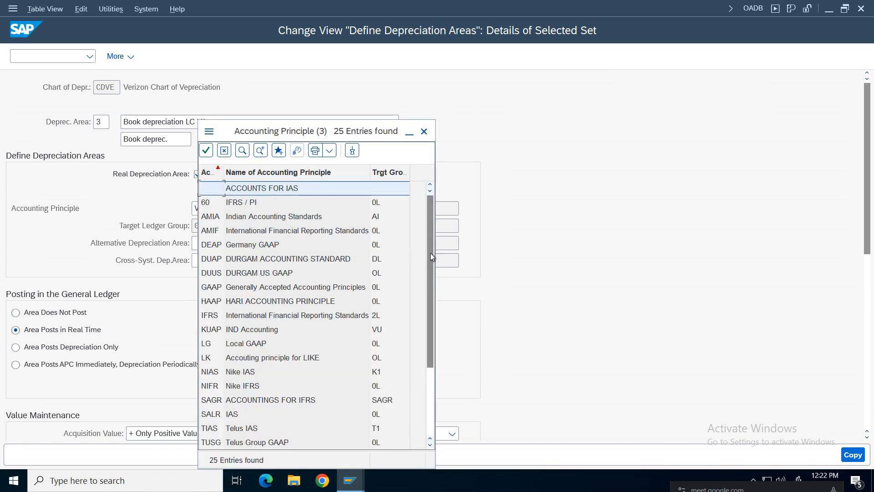
{"action": "left_click_drag", "start_coordinate": [430, 253], "coordinate": [433, 325]}
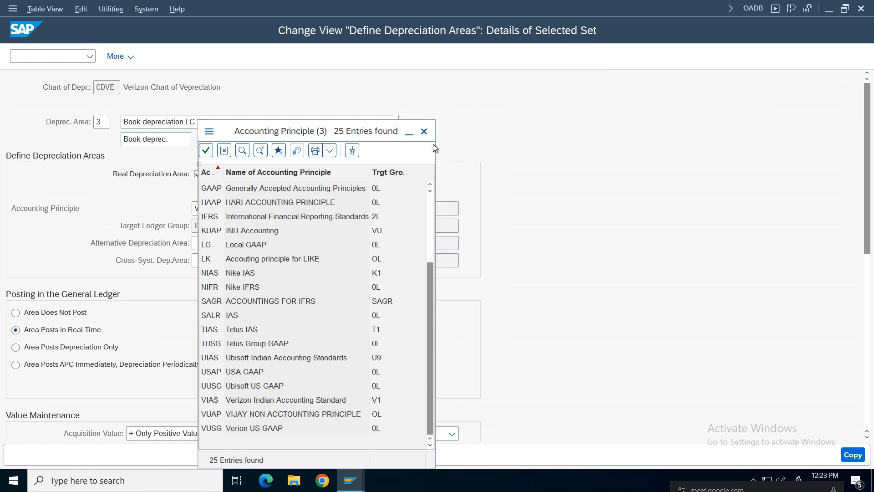
{"action": "left_click", "coordinate": [424, 132]}
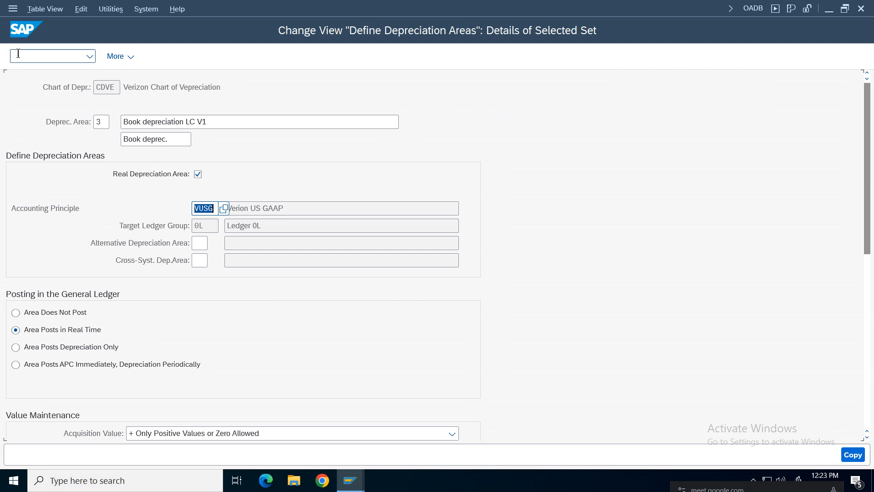
{"action": "key", "text": "Return"}
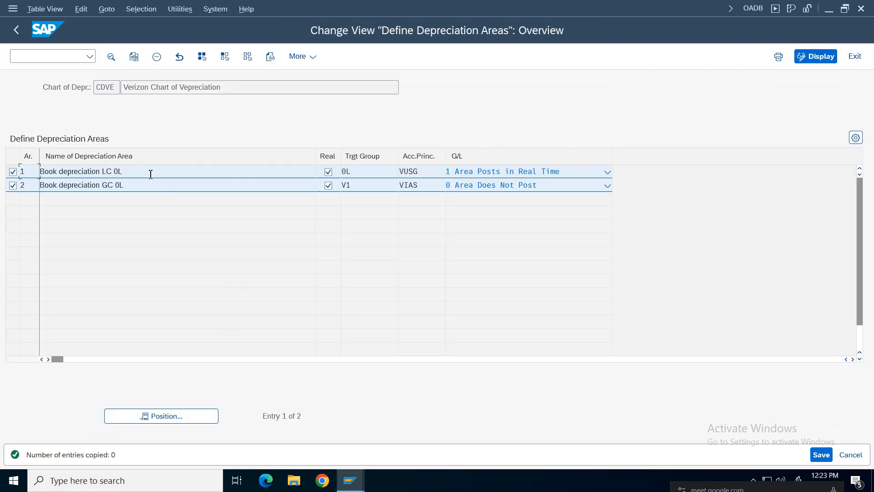
Set depreciation area 2's accounting principle to VUSG in its details and return to the depreciation area overview.
{"action": "left_click", "coordinate": [247, 185]}
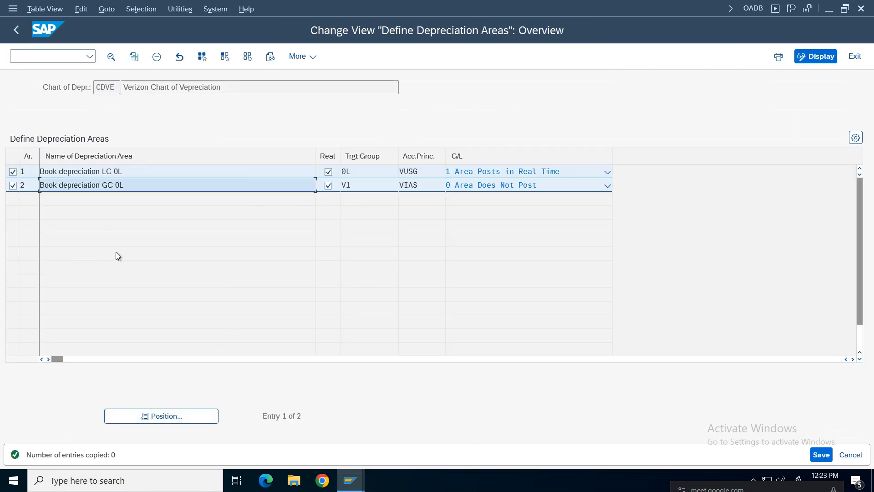
{"action": "double_click", "coordinate": [412, 190]}
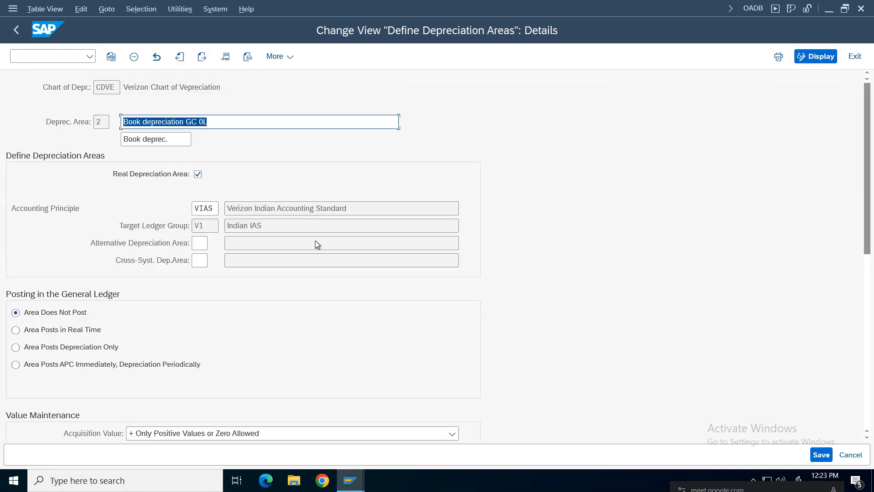
{"action": "left_click", "coordinate": [214, 211]}
{"action": "key", "text": "BackSpace"}
{"action": "key", "text": "BackSpace"}
{"action": "key", "text": "BackSpace"}
{"action": "key", "text": "BackSpace"}
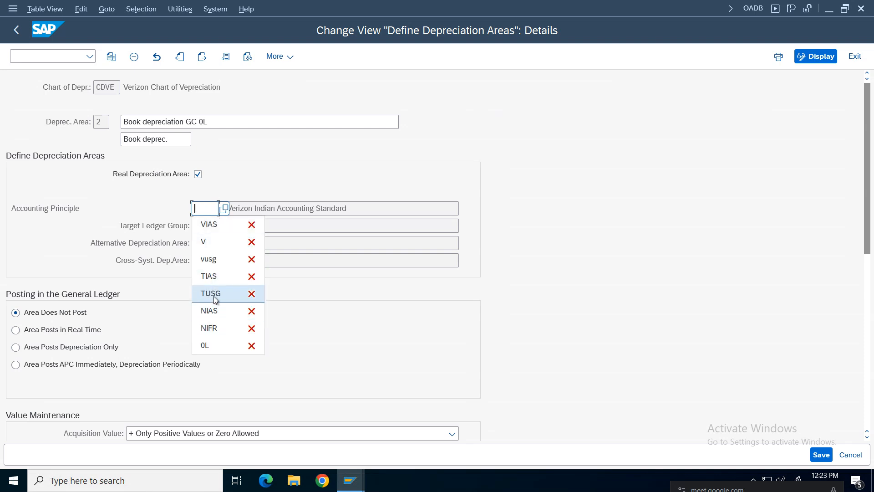
{"action": "left_click", "coordinate": [216, 260]}
{"action": "key", "text": "Return"}
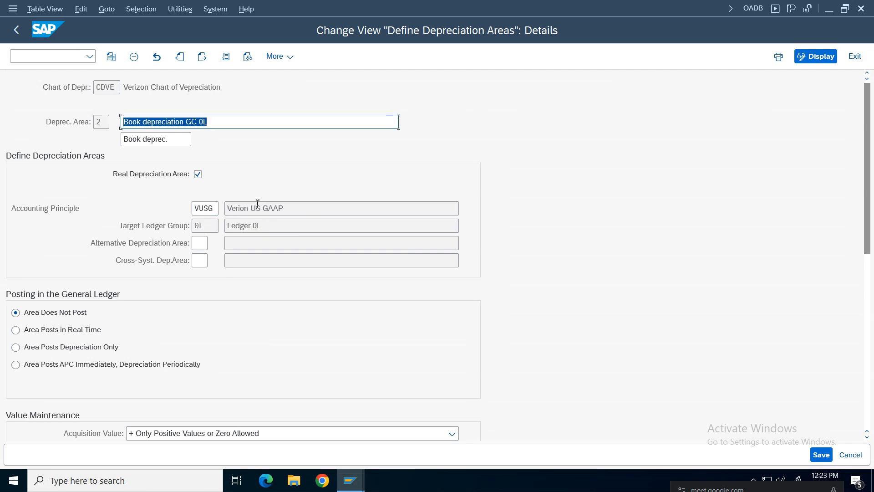
{"action": "double_click", "coordinate": [311, 206]}
{"action": "left_click", "coordinate": [16, 30]}
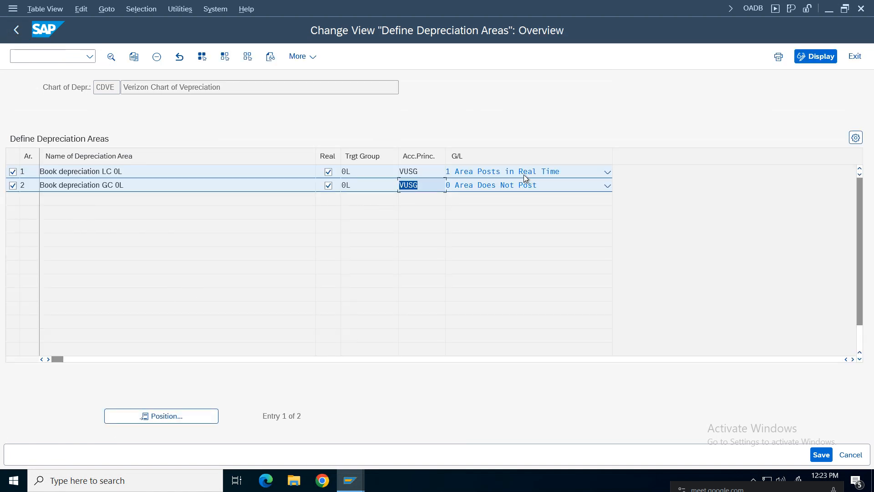
{"action": "left_click", "coordinate": [424, 173]}
{"action": "left_click", "coordinate": [422, 186]}
{"action": "left_click", "coordinate": [420, 171]}
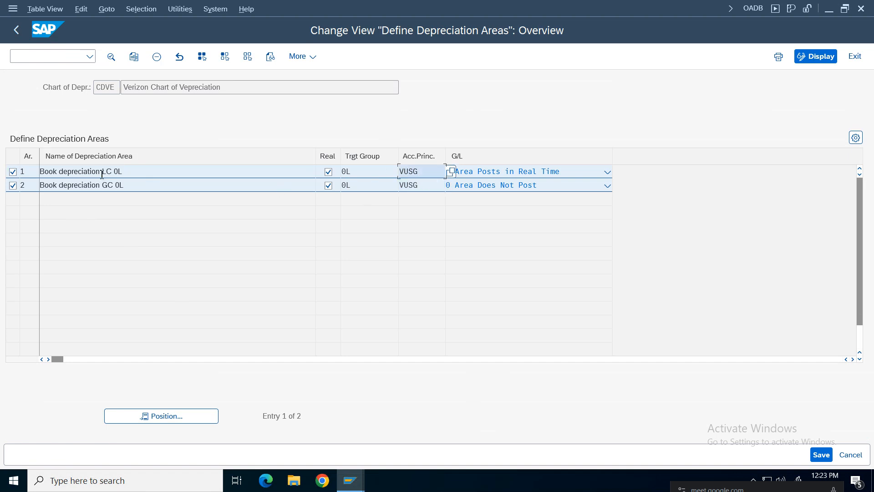
Start copying depreciation areas 1 and 2, and name the first copy "Book depreciation LC V1".
{"action": "left_click", "coordinate": [133, 56]}
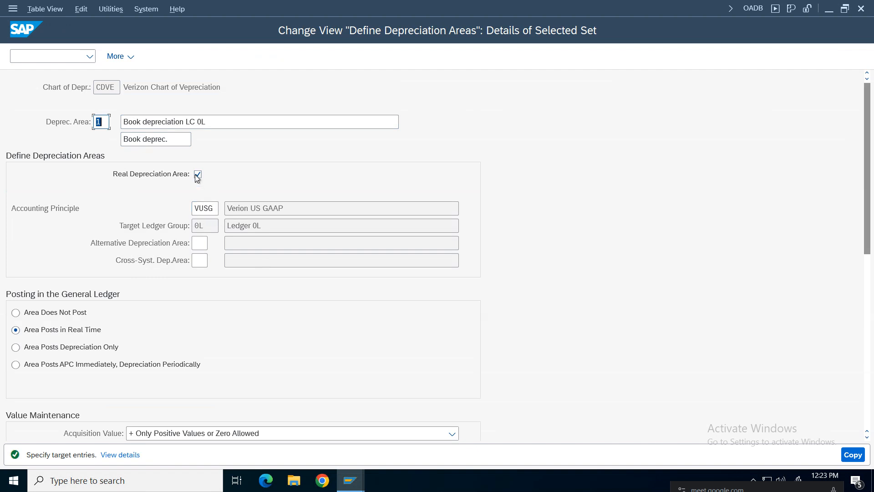
{"action": "left_click", "coordinate": [197, 121]}
{"action": "key", "text": "BackSpace"}
{"action": "key", "text": "BackSpace"}
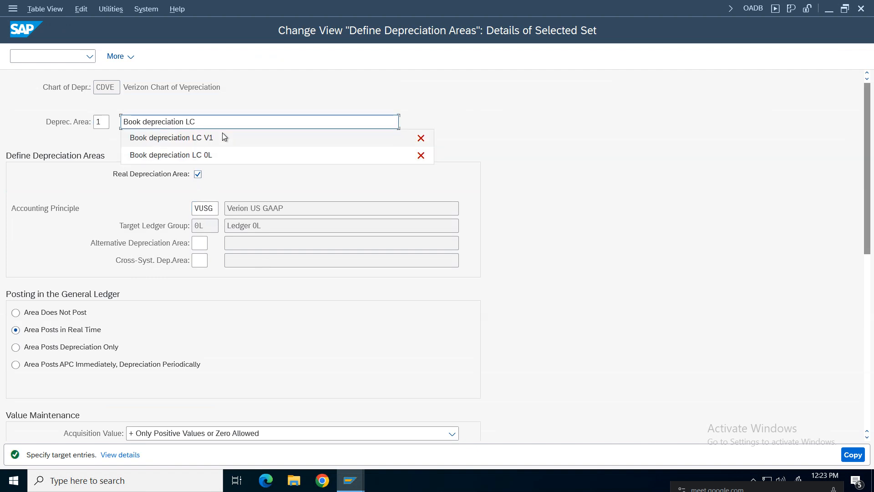
{"action": "type", "text": "V1"}
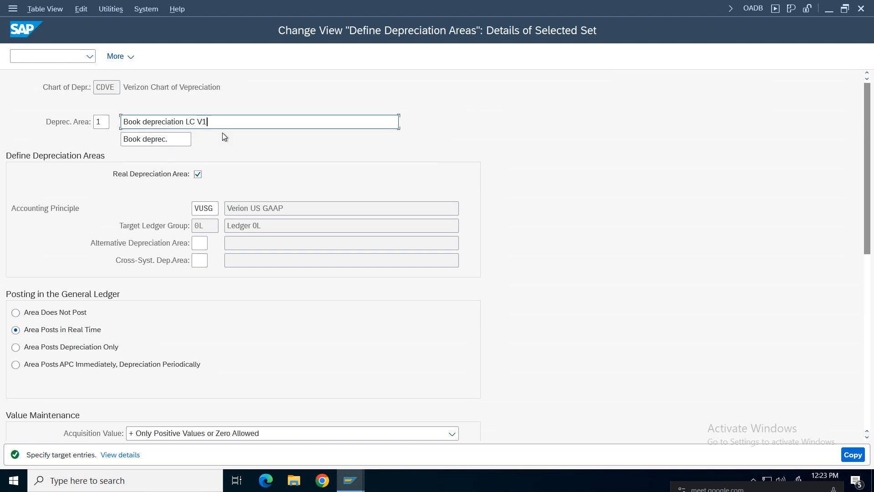
Set the accounting principle of the copied LC V1 area to VIAS.
{"action": "left_click", "coordinate": [214, 208]}
{"action": "key", "text": "BackSpace"}
{"action": "key", "text": "BackSpace"}
{"action": "key", "text": "BackSpace"}
{"action": "key", "text": "BackSpace"}
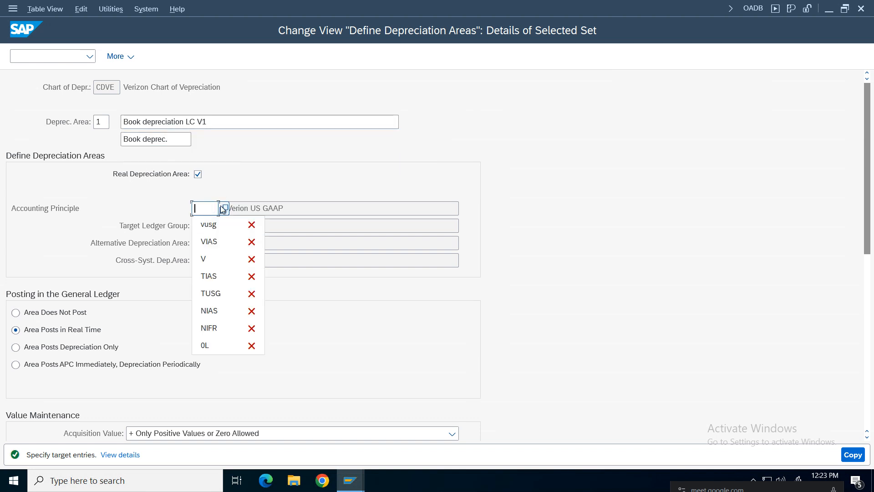
{"action": "type", "text": "VIAS"}
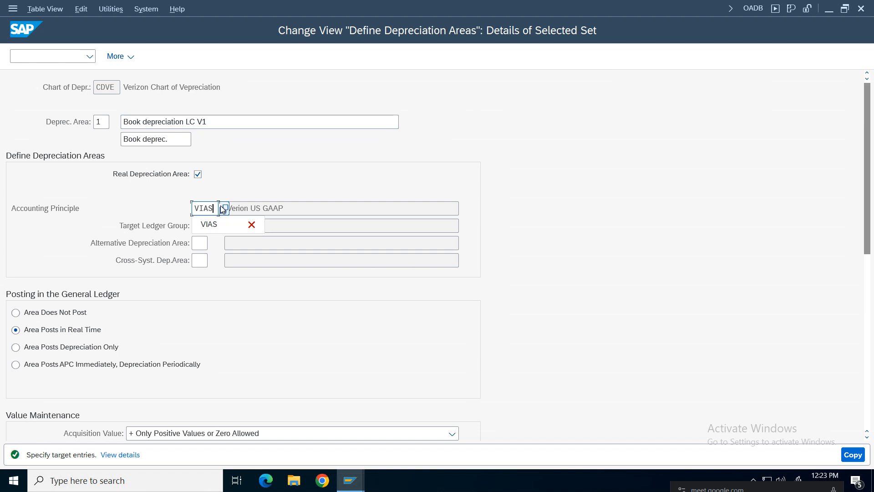
{"action": "key", "text": "Return"}
Set the LC V1 area to not post in the general ledger, and copy it as depreciation area 3.
{"action": "left_click", "coordinate": [239, 309]}
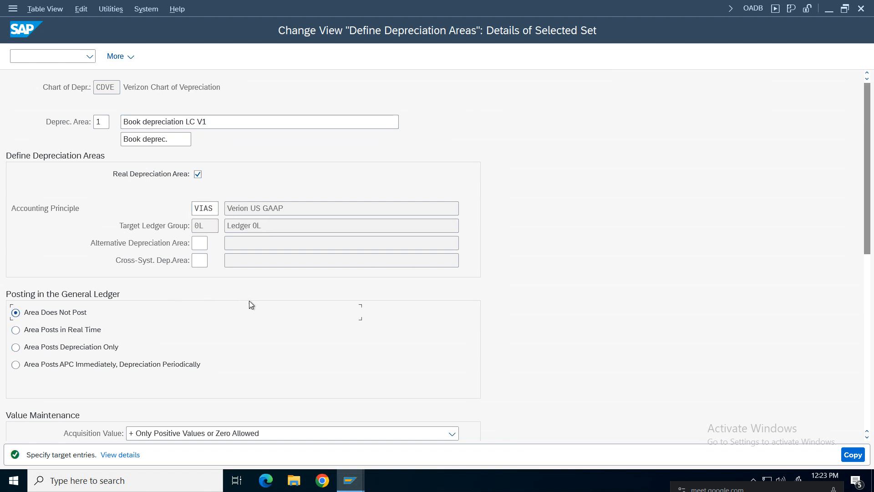
{"action": "key", "text": "Return"}
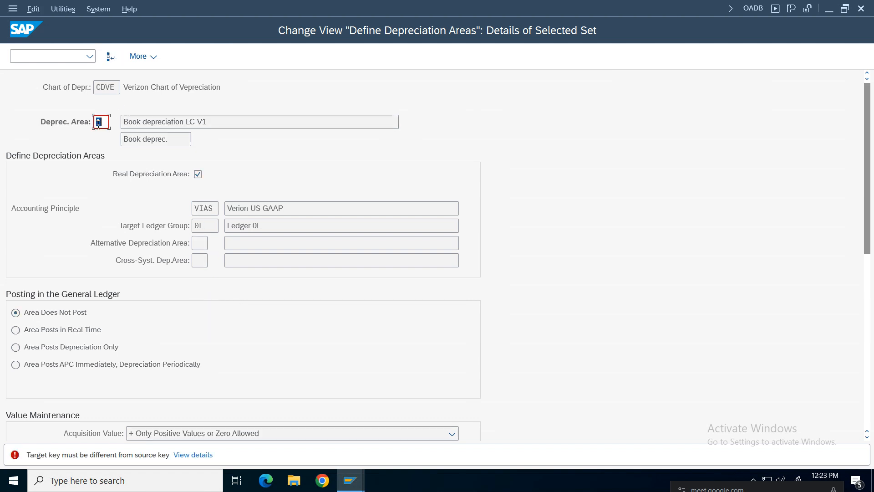
{"action": "key", "text": "Return"}
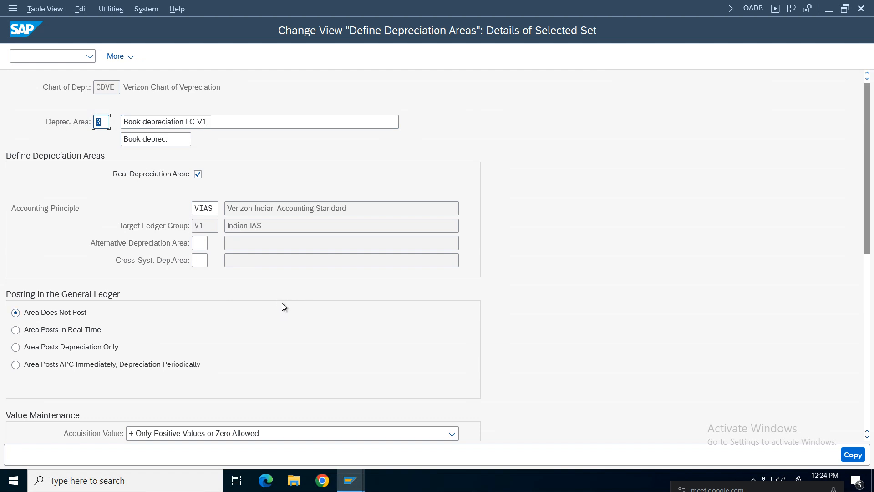
{"action": "left_click", "coordinate": [853, 455]}
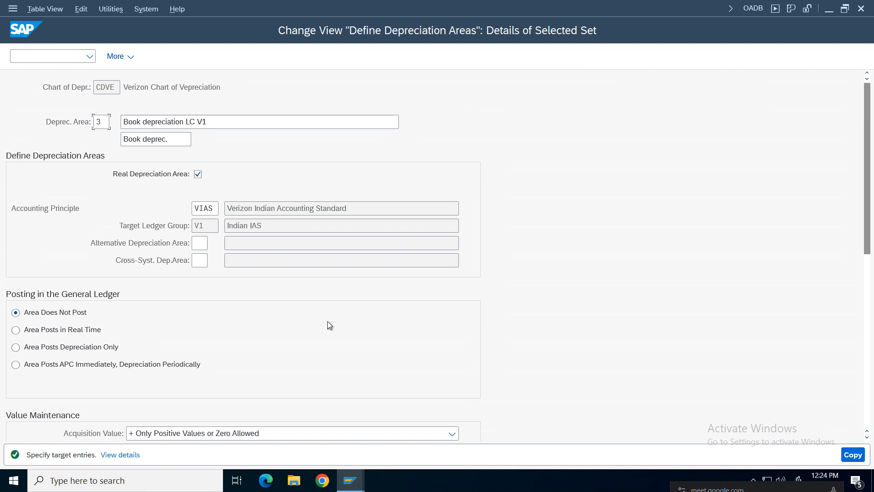
Number the second copy as depreciation area 4 and name it "Book depreciation GC V1".
{"action": "type", "text": "4"}
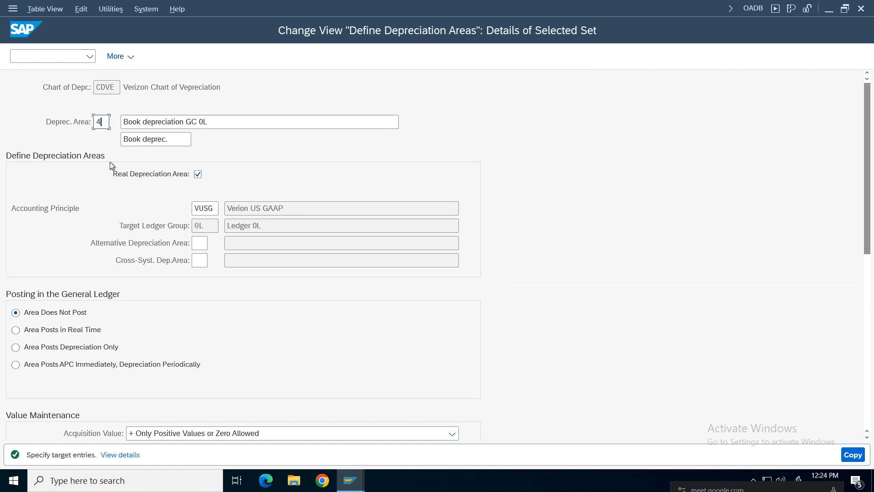
{"action": "left_click", "coordinate": [213, 124]}
{"action": "key", "text": "BackSpace"}
{"action": "key", "text": "BackSpace"}
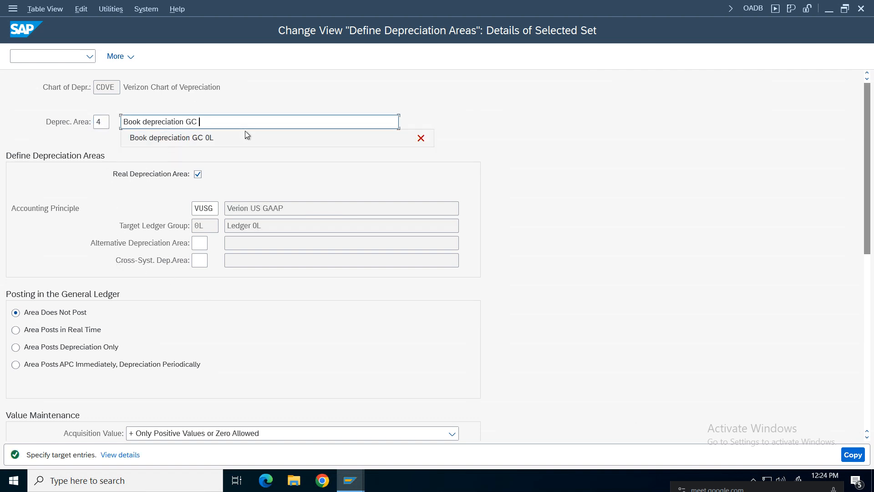
{"action": "type", "text": "V1"}
Set depreciation area 4's accounting principle to VIAS and complete the copy.
{"action": "left_click", "coordinate": [206, 208]}
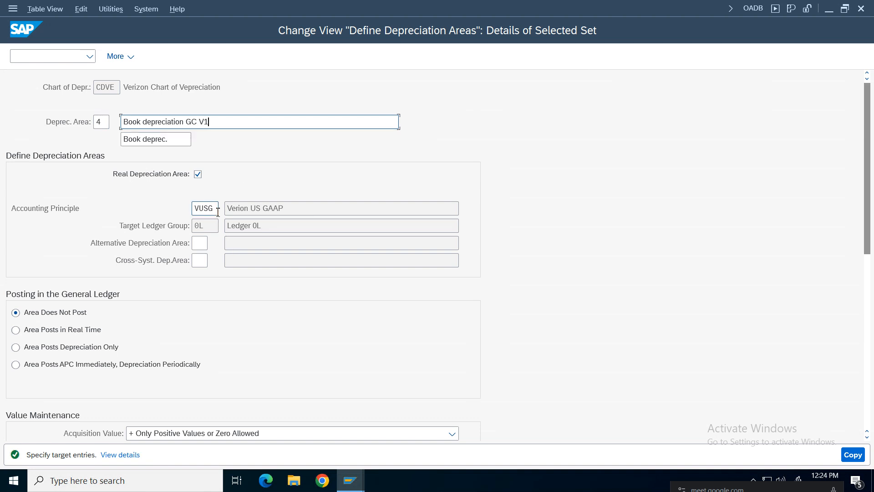
{"action": "key", "text": "BackSpace"}
{"action": "key", "text": "BackSpace"}
{"action": "key", "text": "BackSpace"}
{"action": "key", "text": "BackSpace"}
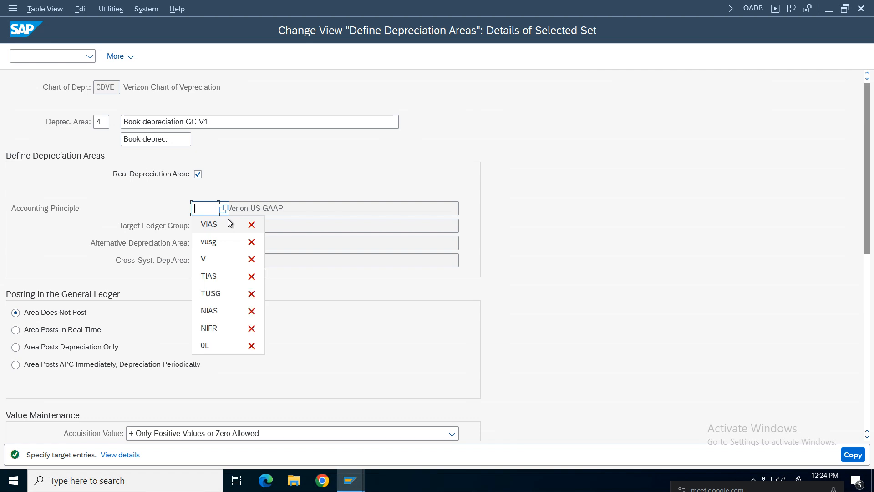
{"action": "type", "text": "VI"}
{"action": "left_click", "coordinate": [230, 223]}
{"action": "key", "text": "Return"}
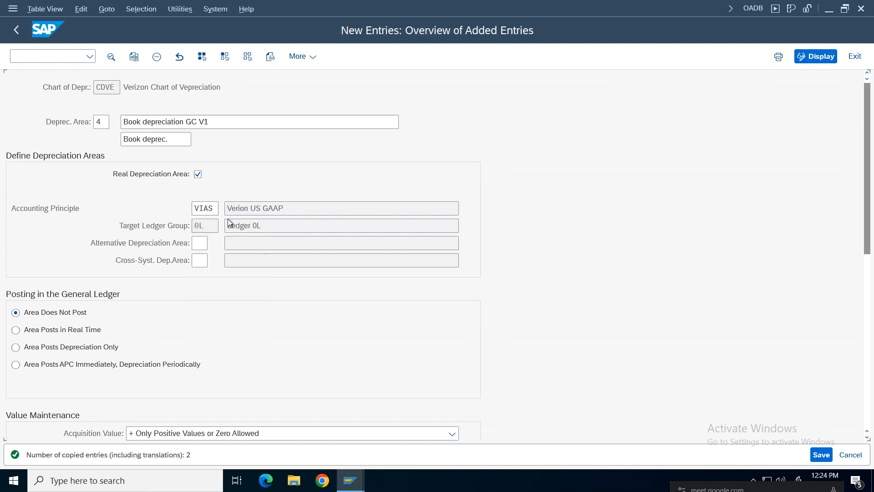
Set depreciation area 3 to post in real time in the general ledger, and save the new depreciation areas.
{"action": "left_click", "coordinate": [822, 454]}
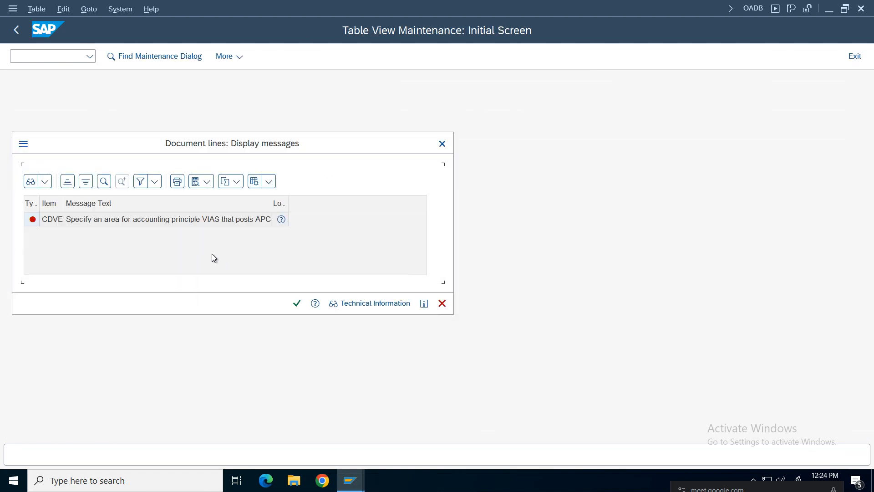
{"action": "left_click", "coordinate": [297, 304]}
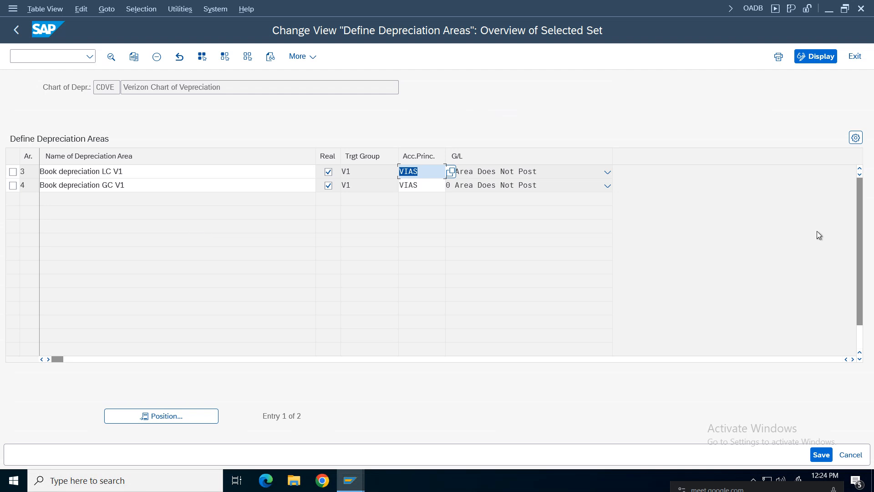
{"action": "double_click", "coordinate": [410, 172]}
{"action": "left_click", "coordinate": [54, 331]}
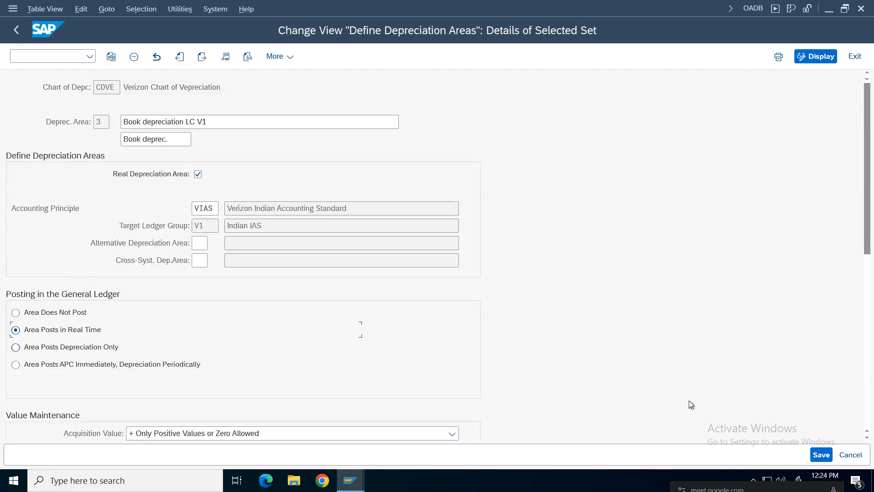
{"action": "key", "text": "ctrl+s"}
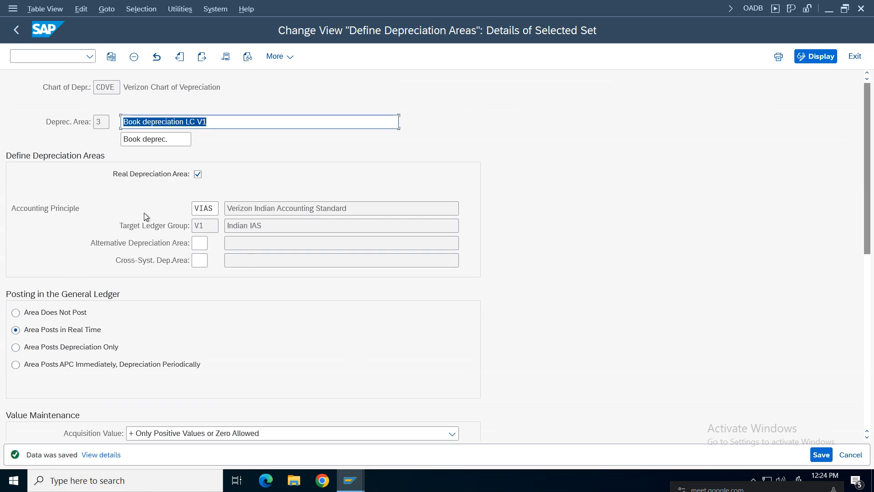
Return to the full depreciation area overview and review the LC and GC areas for ledger 0L.
{"action": "left_click", "coordinate": [16, 27]}
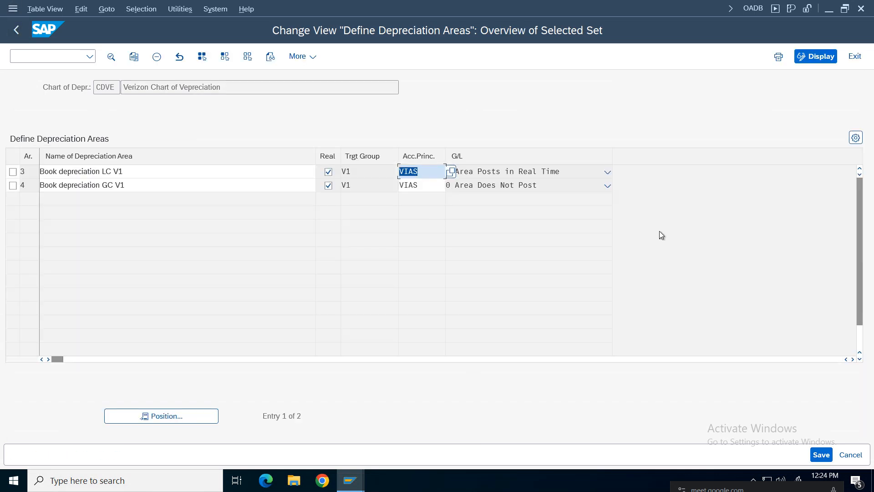
{"action": "left_click", "coordinate": [16, 30]}
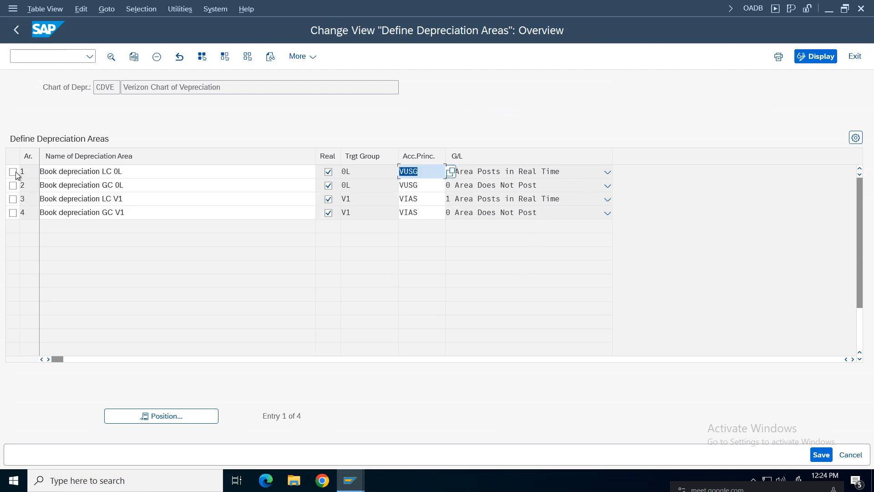
{"action": "double_click", "coordinate": [117, 171]}
{"action": "left_click_drag", "start_coordinate": [105, 170], "coordinate": [12, 172]}
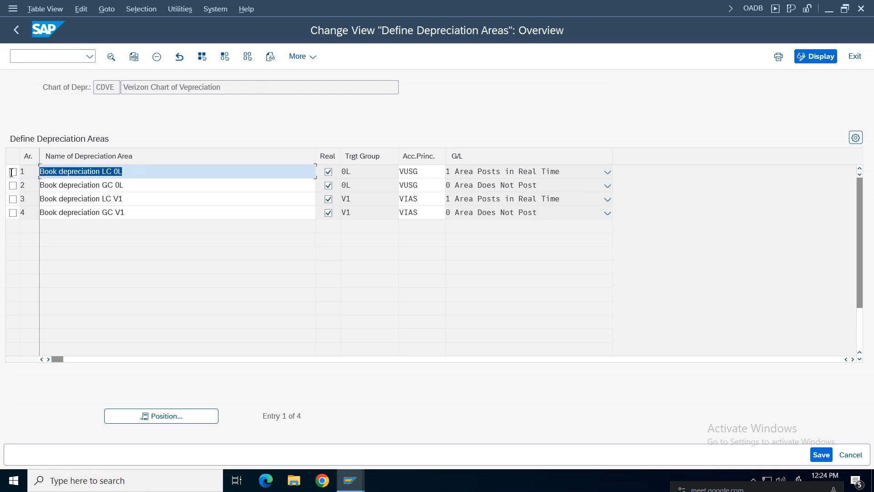
{"action": "left_click_drag", "start_coordinate": [124, 186], "coordinate": [5, 217]}
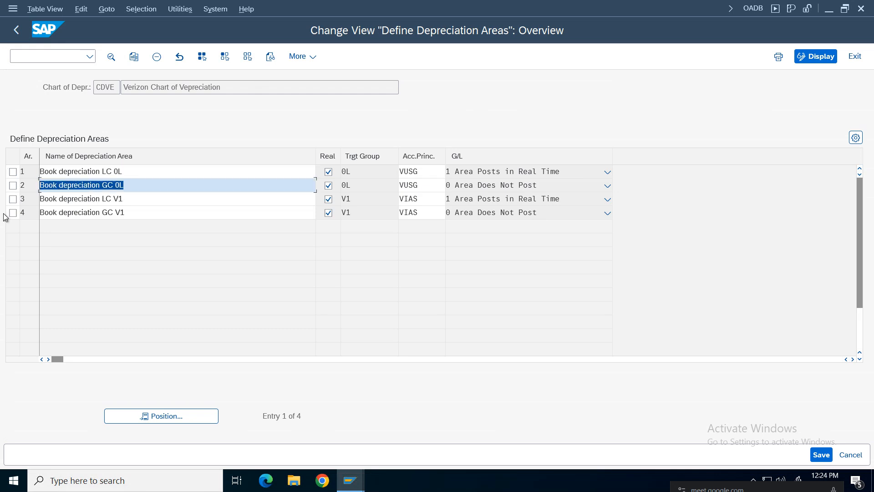
Examine the names of depreciation areas 3 and 4 in chart CDVE and select all four depreciation area rows.
{"action": "left_click_drag", "start_coordinate": [125, 199], "coordinate": [14, 200]}
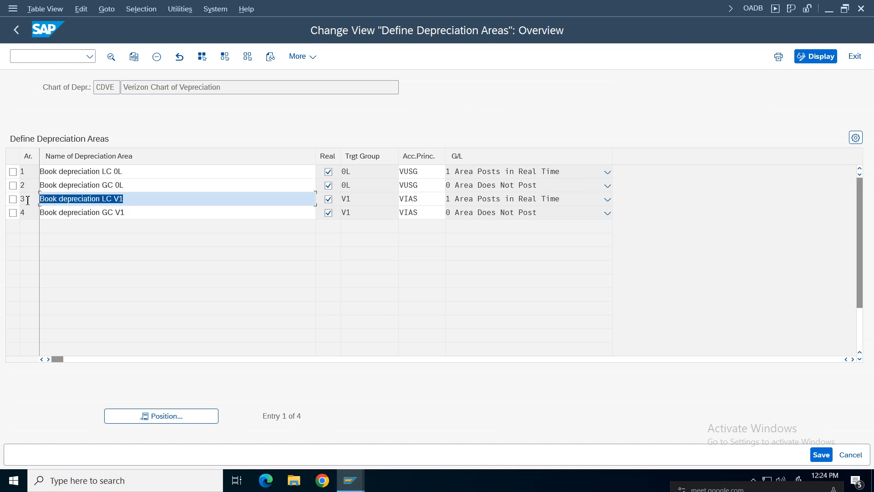
{"action": "left_click_drag", "start_coordinate": [133, 213], "coordinate": [18, 214]}
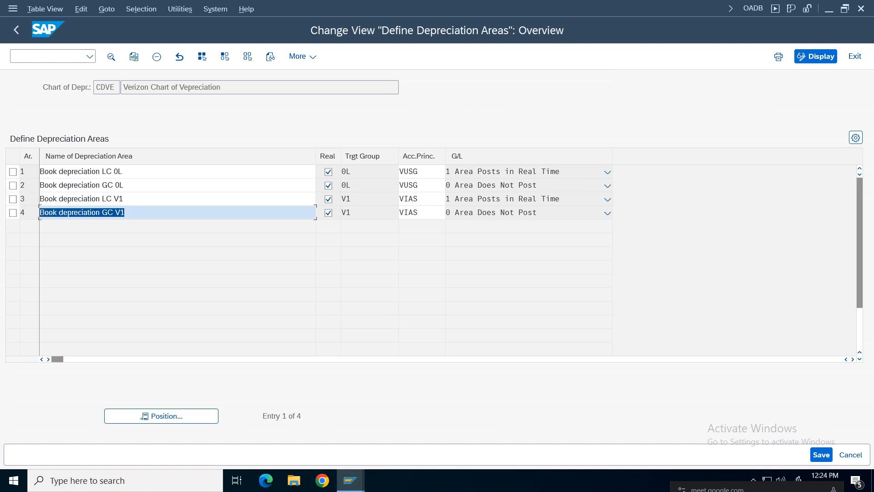
{"action": "left_click", "coordinate": [13, 199]}
{"action": "left_click", "coordinate": [13, 213]}
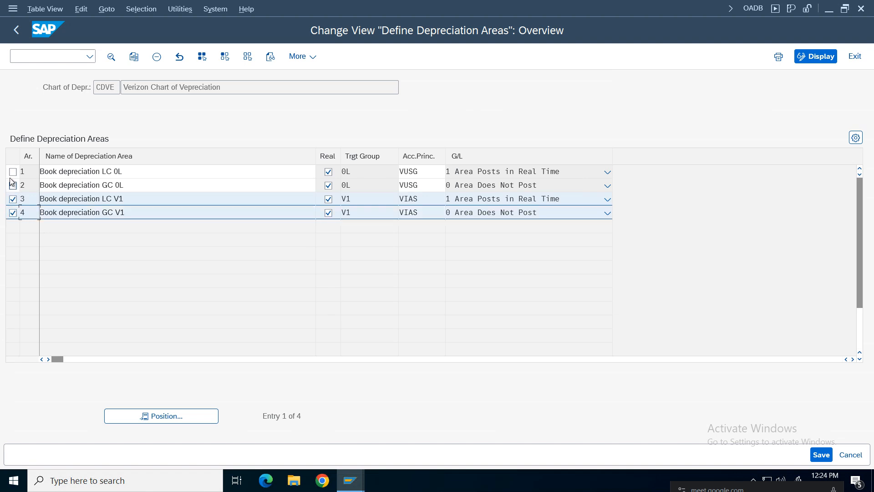
{"action": "left_click", "coordinate": [13, 172]}
{"action": "left_click", "coordinate": [13, 186]}
{"action": "left_click_drag", "start_coordinate": [143, 172], "coordinate": [21, 173]}
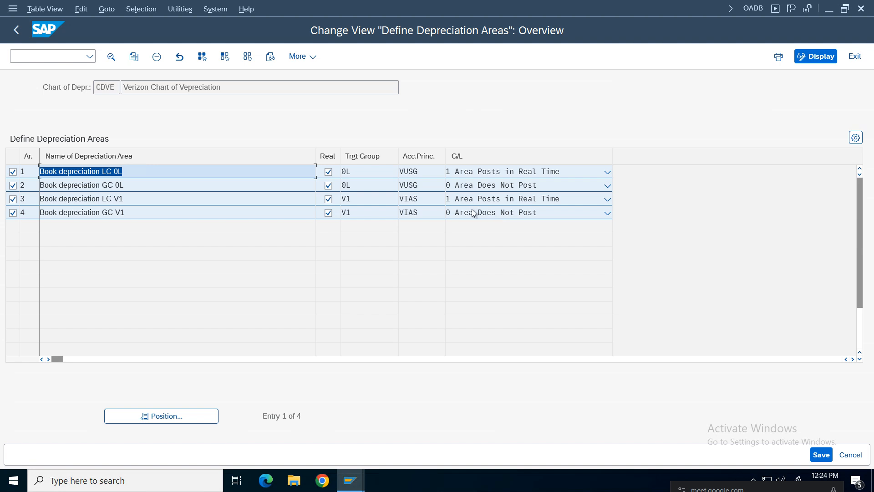
Examine the G/L posting column, the name of depreciation area 2 and the target group of area 1.
{"action": "left_click", "coordinate": [482, 155]}
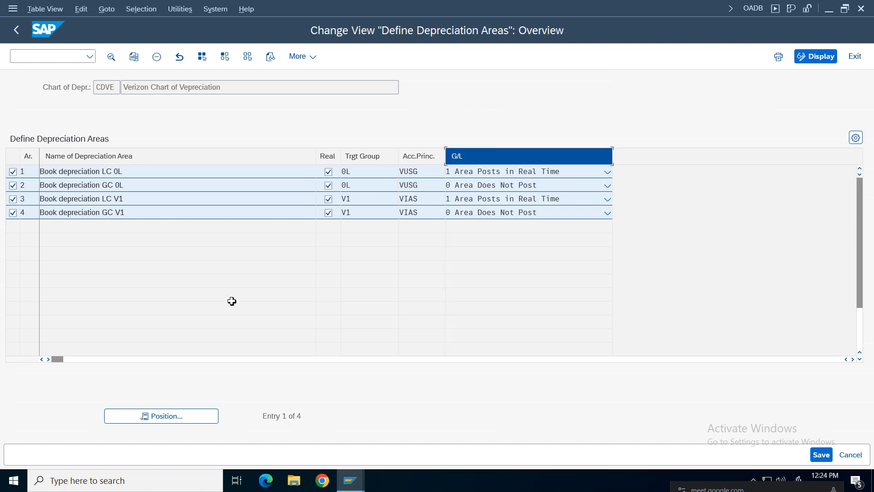
{"action": "left_click_drag", "start_coordinate": [232, 301], "coordinate": [220, 305]}
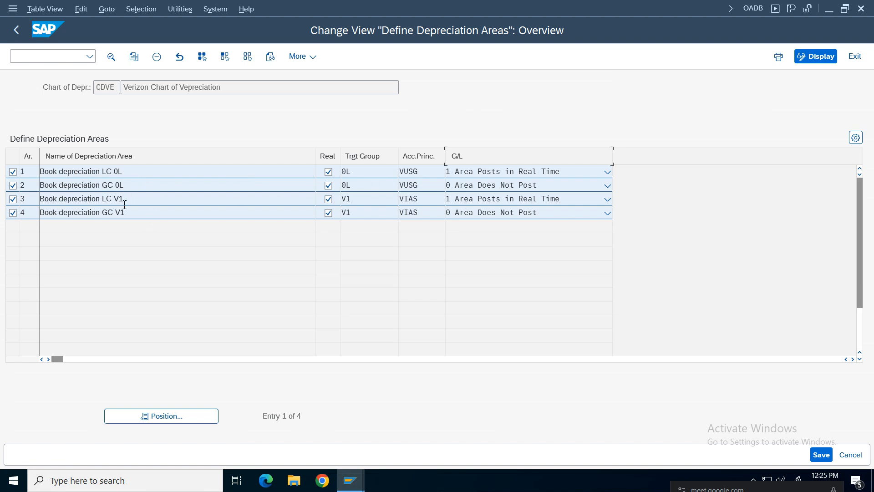
{"action": "left_click_drag", "start_coordinate": [112, 187], "coordinate": [68, 185]}
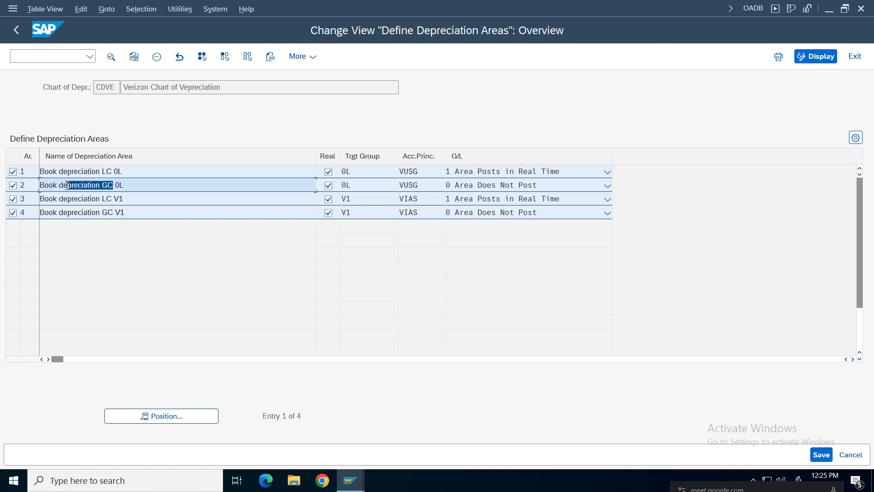
{"action": "left_click", "coordinate": [68, 185]}
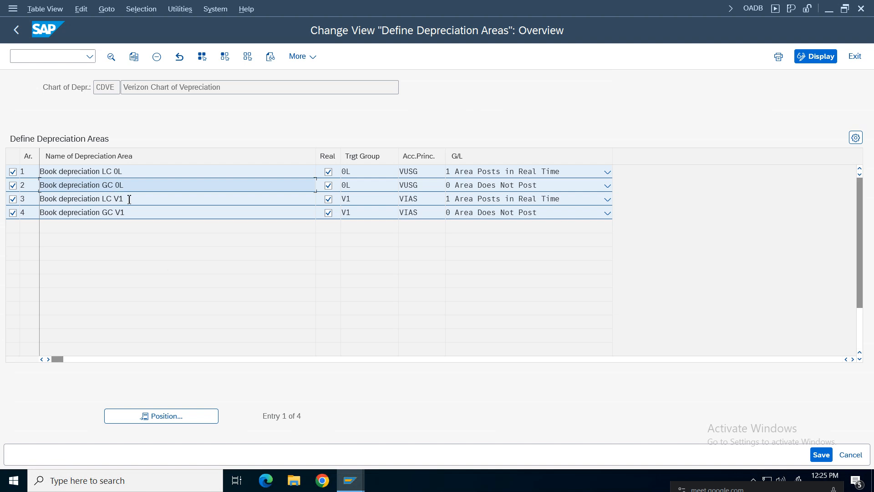
{"action": "left_click_drag", "start_coordinate": [64, 186], "coordinate": [40, 186]}
{"action": "left_click", "coordinate": [375, 177]}
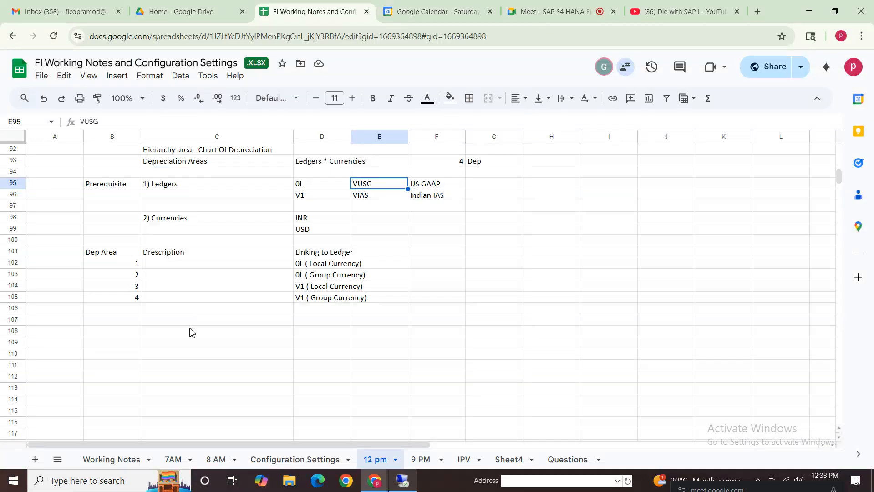
Switch to the Google Sheets configuration notes and compare depreciation areas 1 to 4 with their linked ledgers and currencies.
{"action": "left_click_drag", "start_coordinate": [124, 265], "coordinate": [130, 301]}
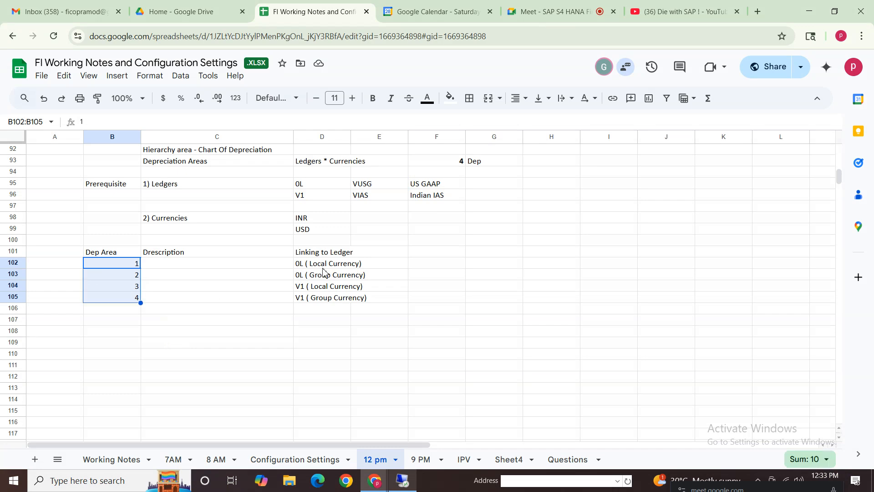
{"action": "left_click_drag", "start_coordinate": [325, 264], "coordinate": [327, 280]}
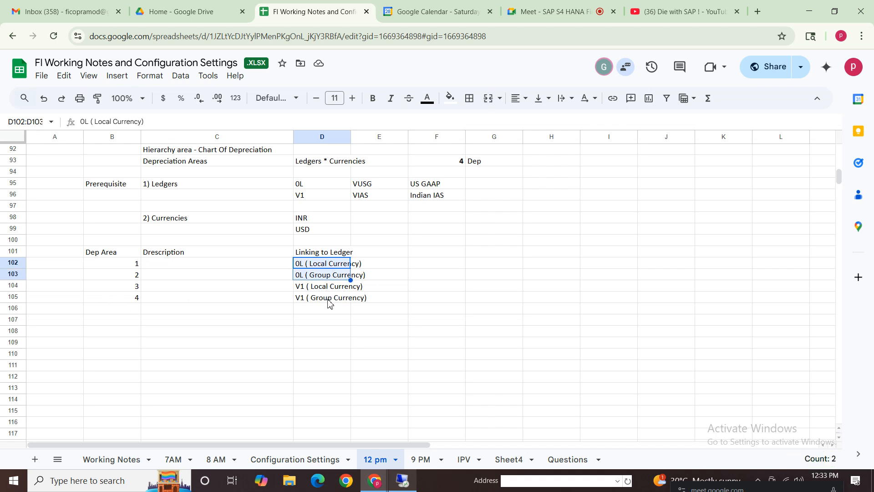
{"action": "left_click", "coordinate": [328, 300]}
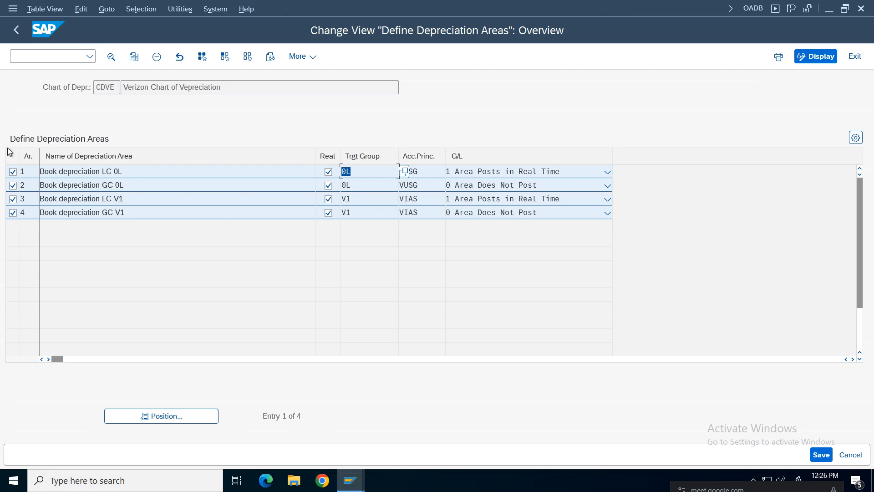
Return from the SAP depreciation areas overview to the IMG structure and open Assign Chart of Depreciation to Company Code.
{"action": "left_click", "coordinate": [117, 87]}
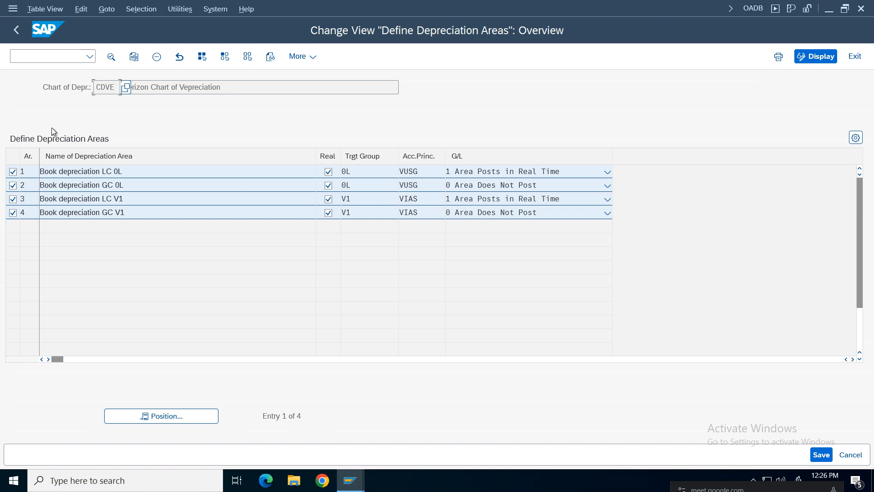
{"action": "left_click", "coordinate": [14, 33]}
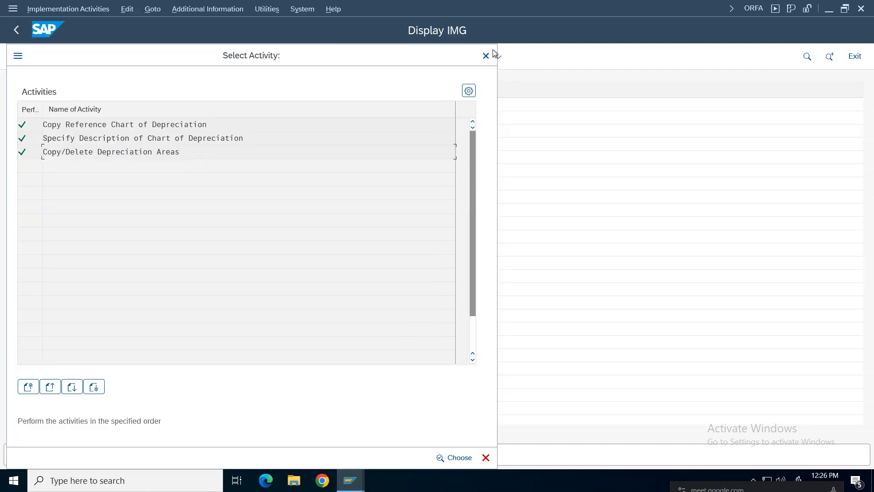
{"action": "left_click", "coordinate": [486, 55]}
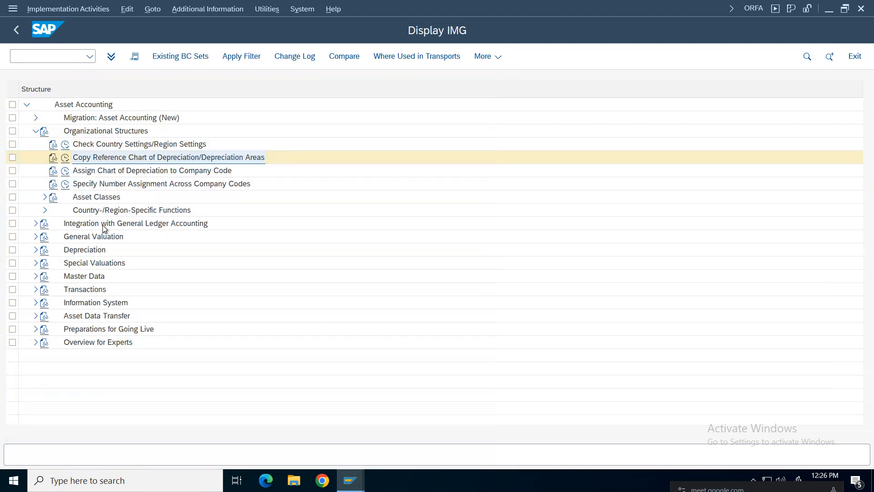
{"action": "left_click", "coordinate": [181, 172]}
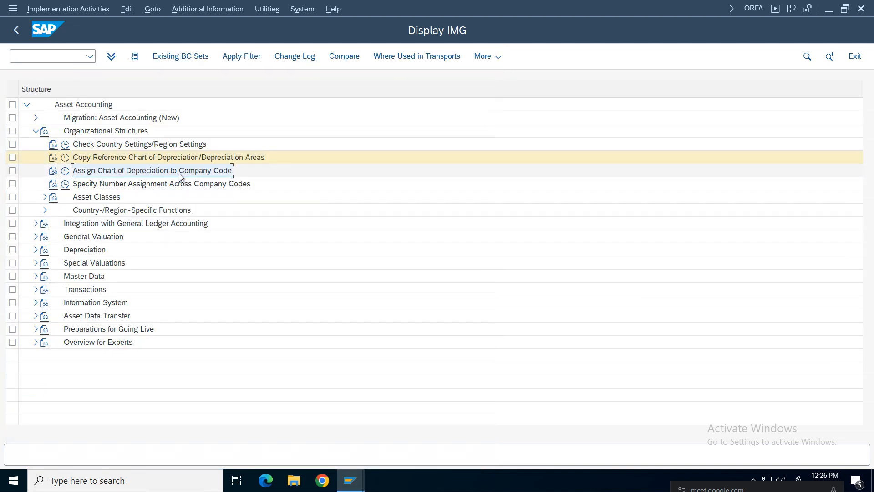
{"action": "left_click", "coordinate": [123, 159]}
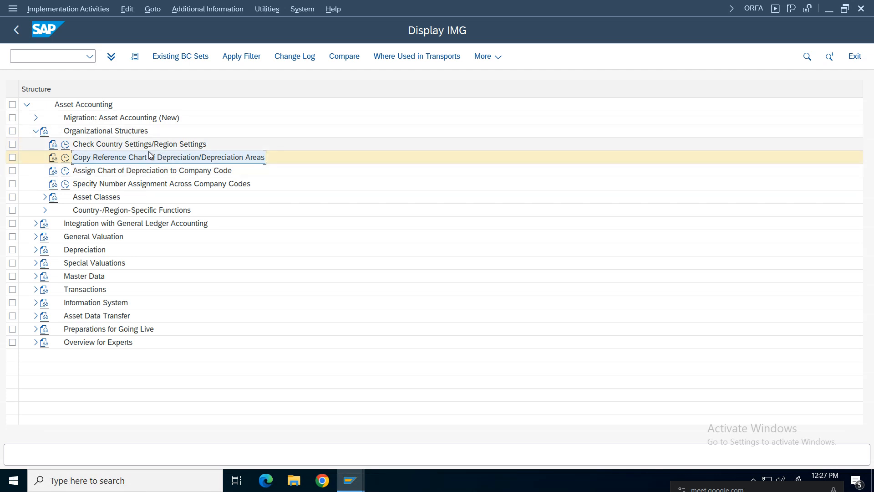
{"action": "left_click", "coordinate": [127, 171]}
{"action": "left_click", "coordinate": [65, 171]}
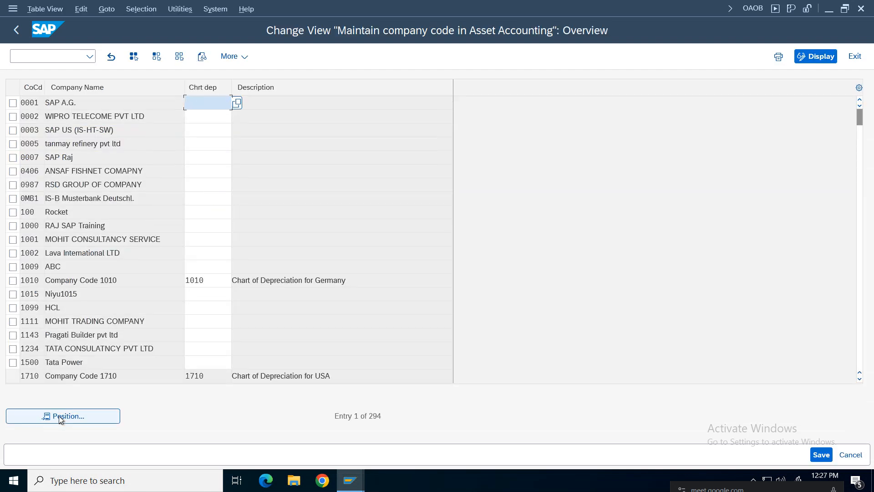
Find company code VZ01 and try to assign chart of depreciation CDVE to it and save.
{"action": "left_click", "coordinate": [63, 416]}
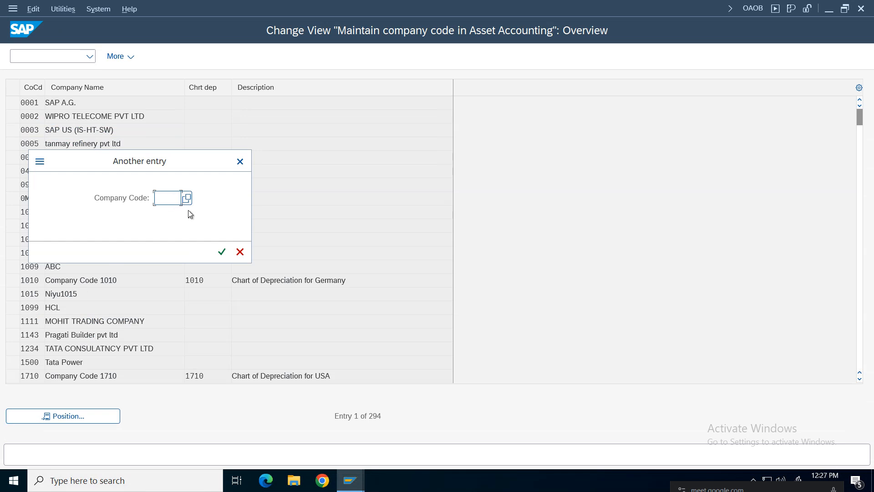
{"action": "type", "text": "zz05"}
{"action": "key", "text": "Return"}
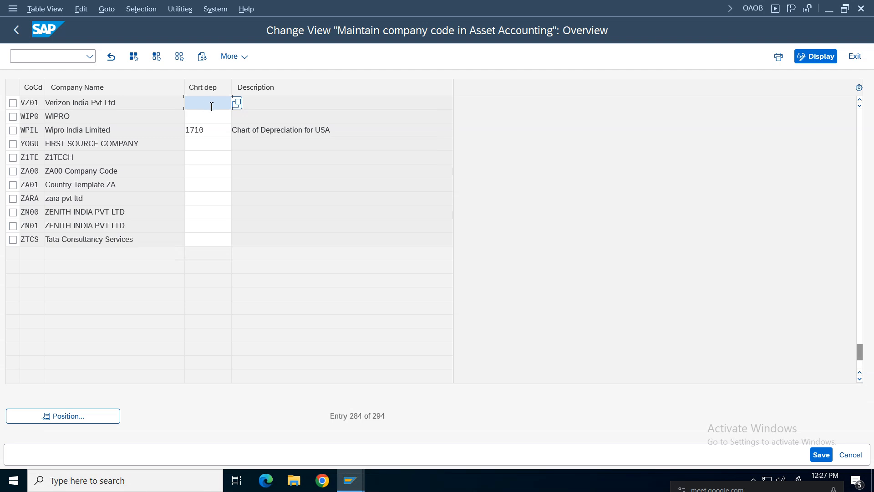
{"action": "type", "text": "cdve"}
{"action": "key", "text": "Return"}
{"action": "left_click", "coordinate": [827, 457]}
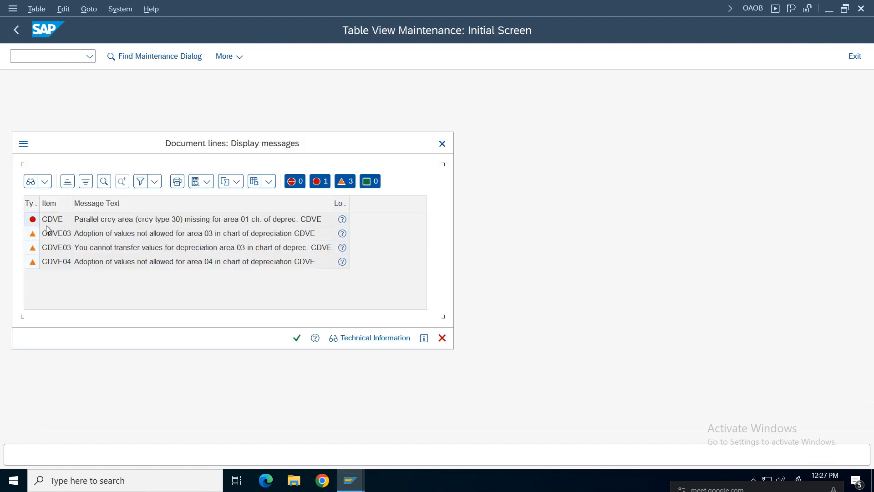
Read the error about the parallel currency area for CDVE and leave the company code maintenance without saving.
{"action": "left_click", "coordinate": [94, 222]}
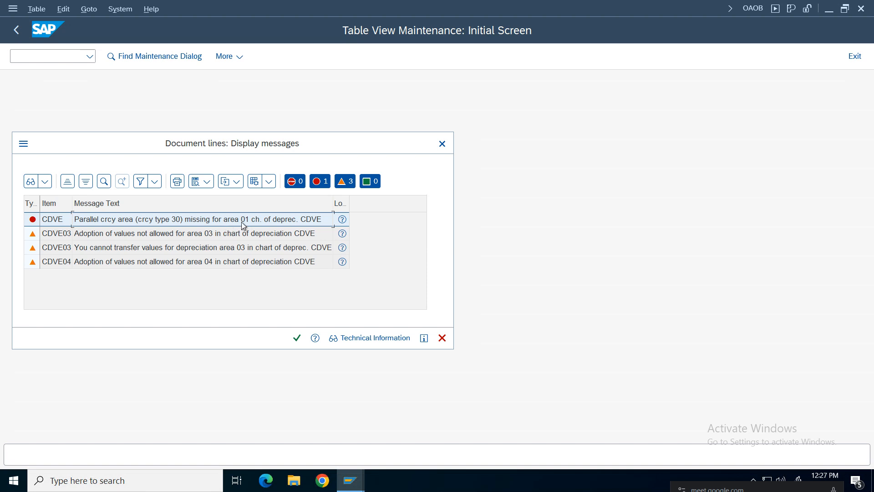
{"action": "left_click", "coordinate": [442, 143]}
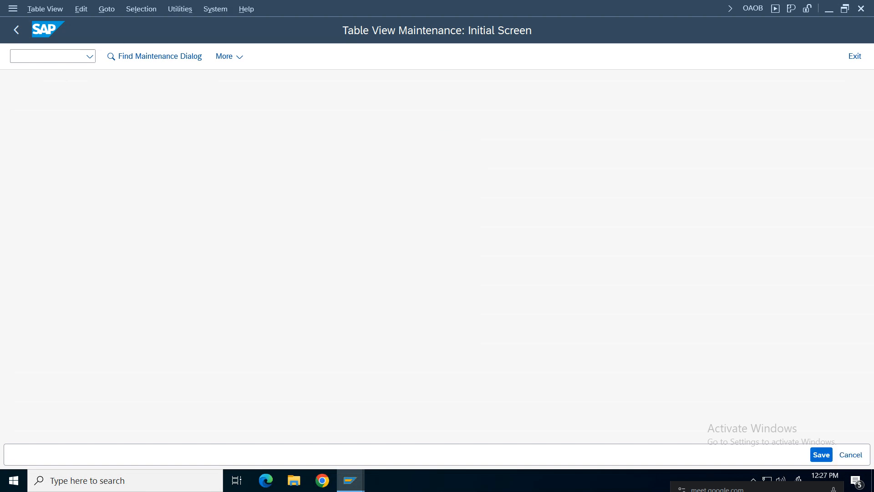
{"action": "left_click", "coordinate": [15, 31]}
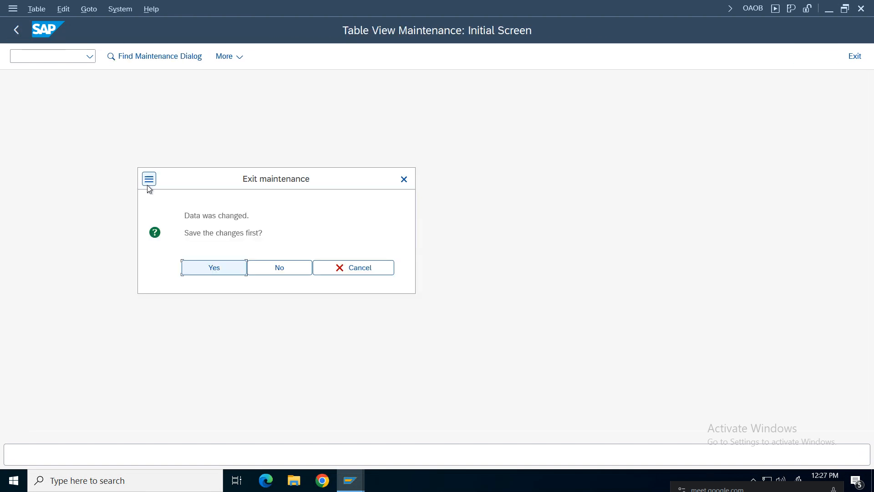
{"action": "left_click", "coordinate": [261, 272]}
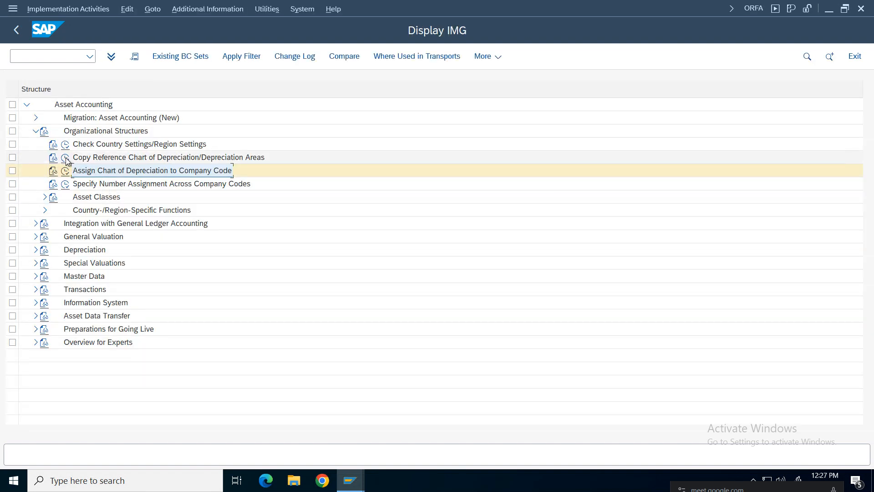
Reopen Copy/Delete Depreciation Areas for chart CDVE, examine the local and group currency areas, and return to the IMG structure.
{"action": "left_click", "coordinate": [65, 158]}
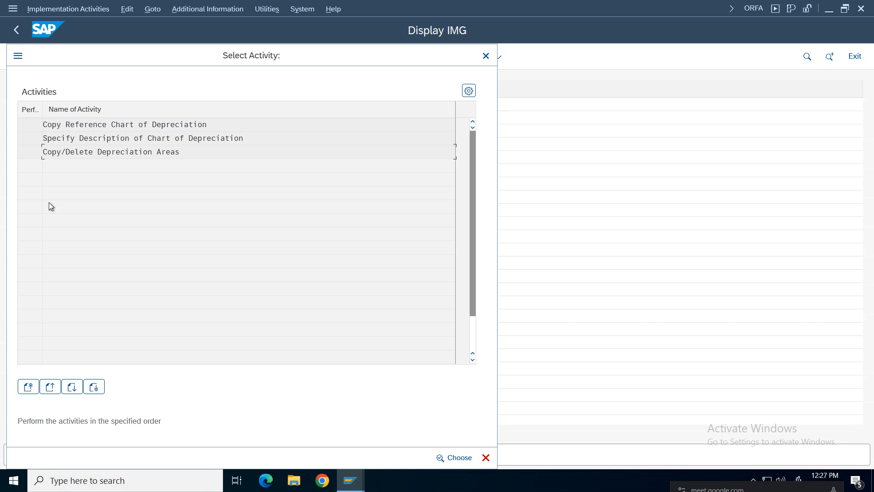
{"action": "double_click", "coordinate": [183, 154]}
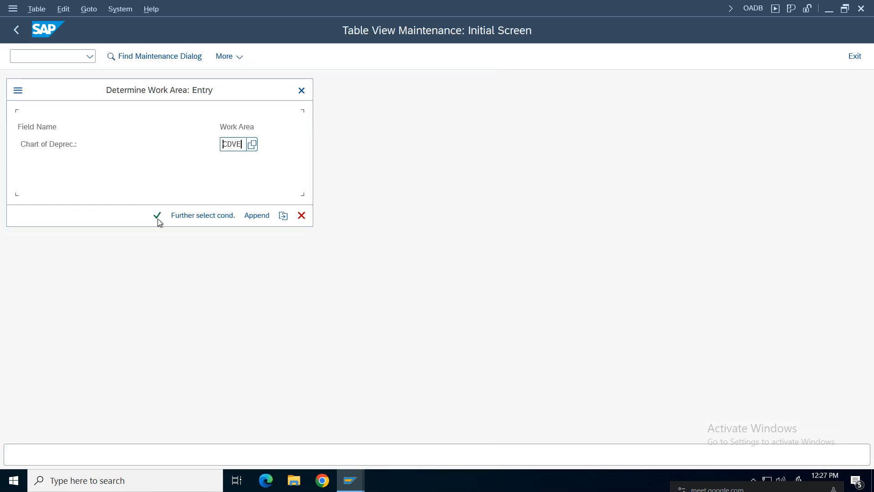
{"action": "left_click", "coordinate": [157, 219]}
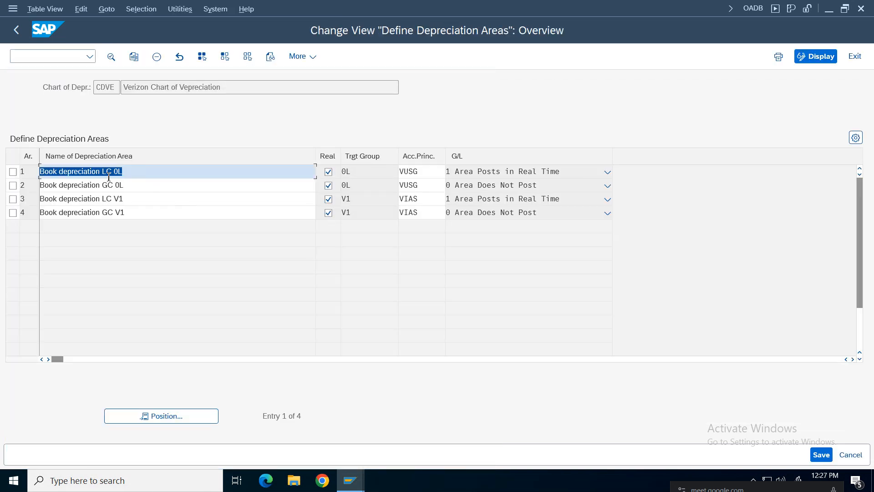
{"action": "left_click", "coordinate": [108, 172]}
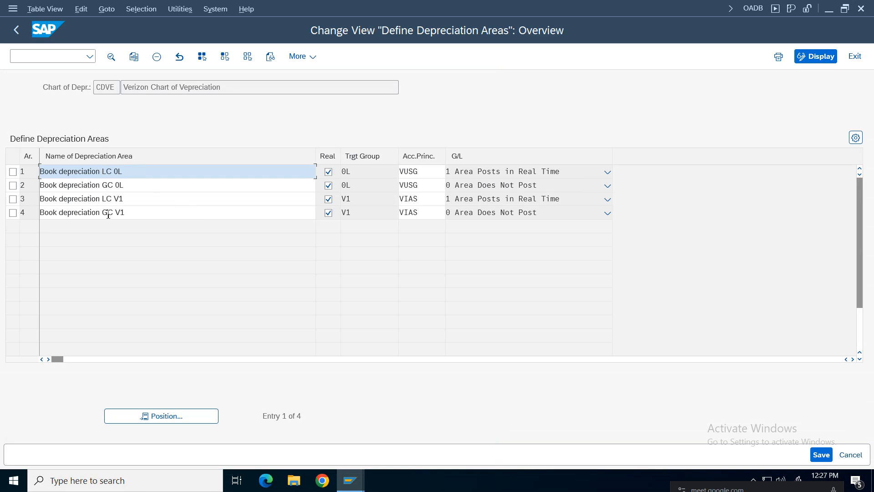
{"action": "left_click", "coordinate": [107, 186]}
{"action": "left_click", "coordinate": [107, 200]}
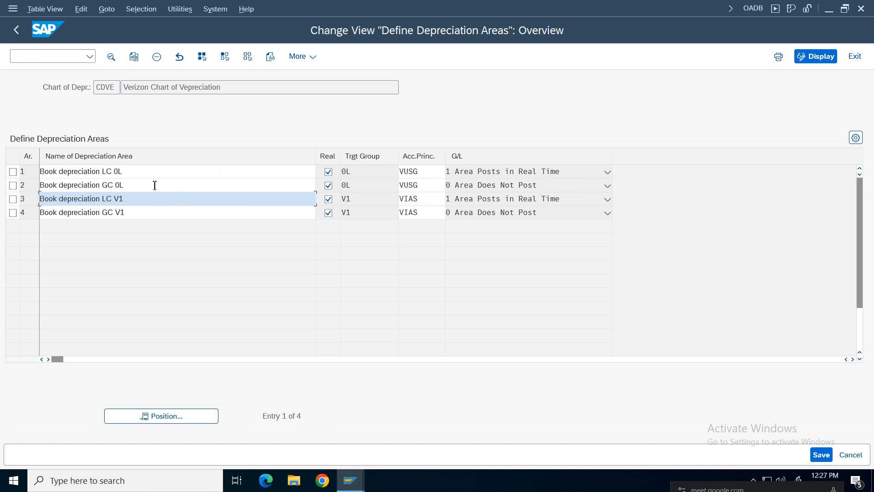
{"action": "left_click_drag", "start_coordinate": [135, 172], "coordinate": [37, 173]}
{"action": "left_click_drag", "start_coordinate": [165, 186], "coordinate": [27, 185]}
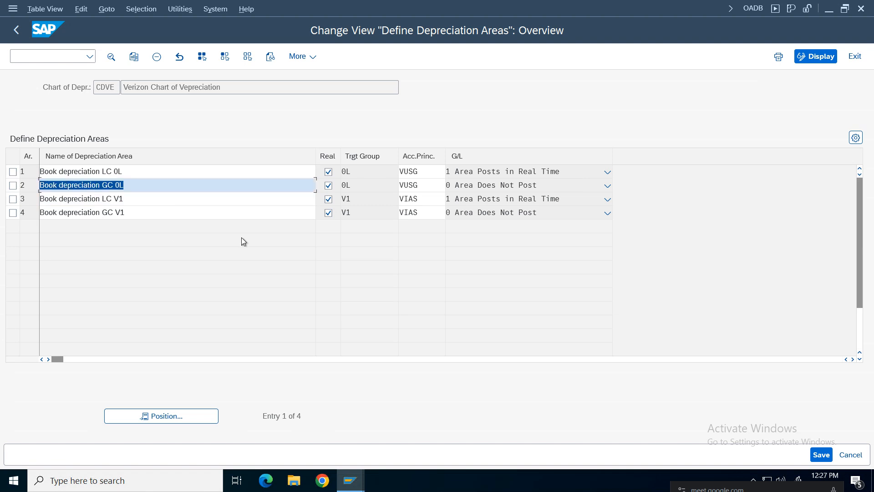
{"action": "left_click", "coordinate": [17, 30]}
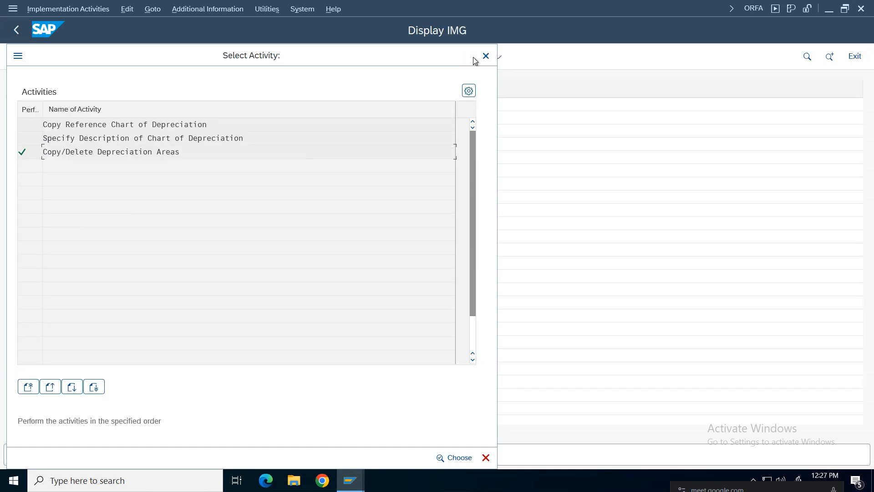
{"action": "key", "text": "Escape"}
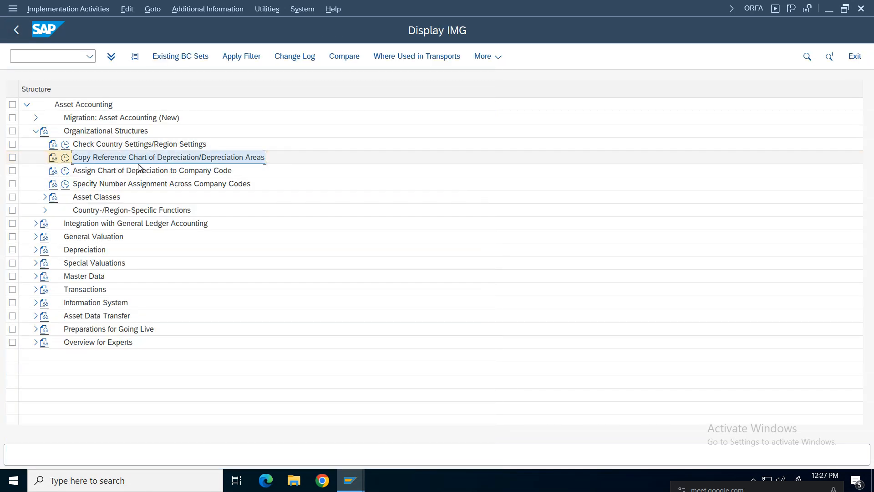
Expand the General Valuation node in the Asset Accounting IMG structure.
{"action": "left_click", "coordinate": [168, 174]}
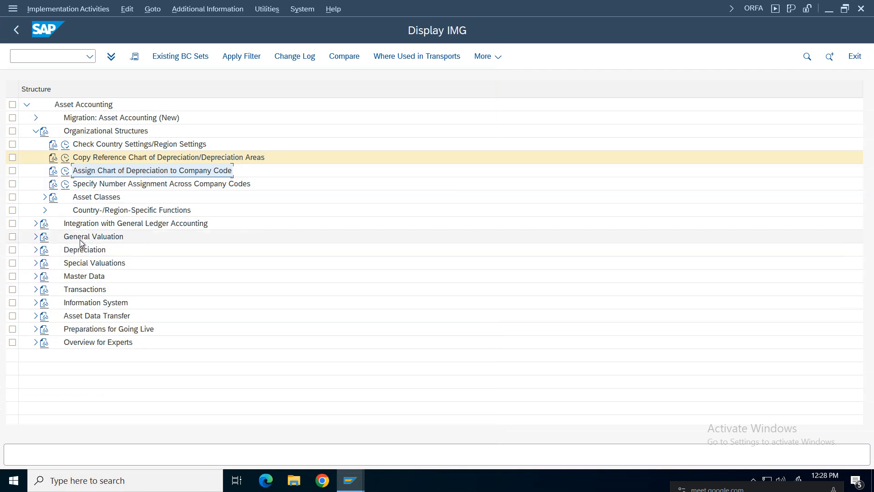
{"action": "left_click", "coordinate": [70, 238]}
{"action": "left_click", "coordinate": [36, 237]}
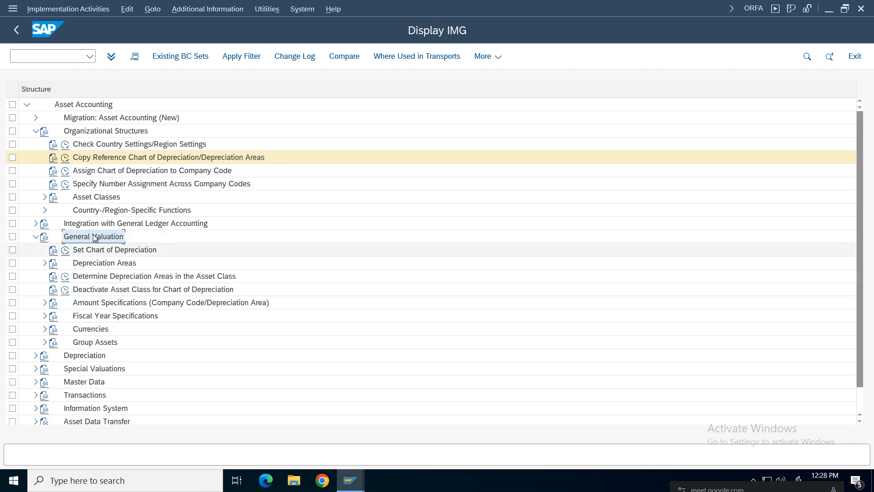
Open the Specify the Use of Parallel Currencies activity from the Currencies node of General Valuation.
{"action": "left_click", "coordinate": [90, 331]}
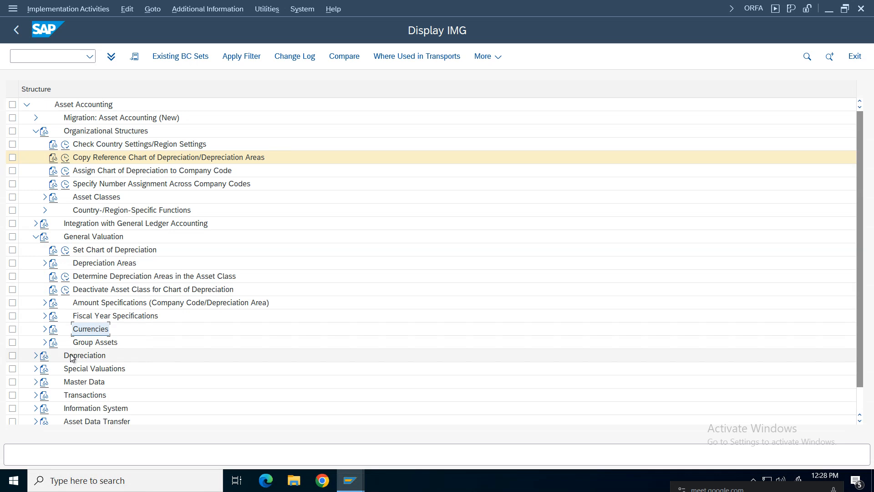
{"action": "left_click", "coordinate": [45, 329]}
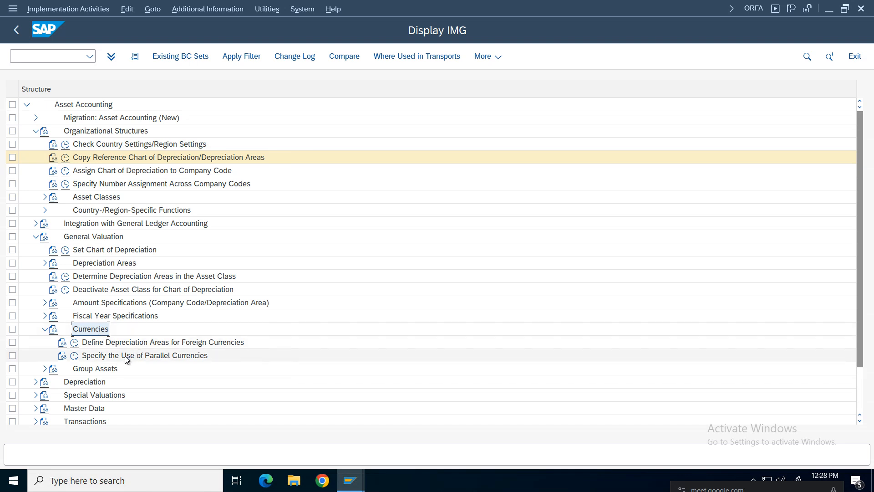
{"action": "left_click", "coordinate": [106, 356]}
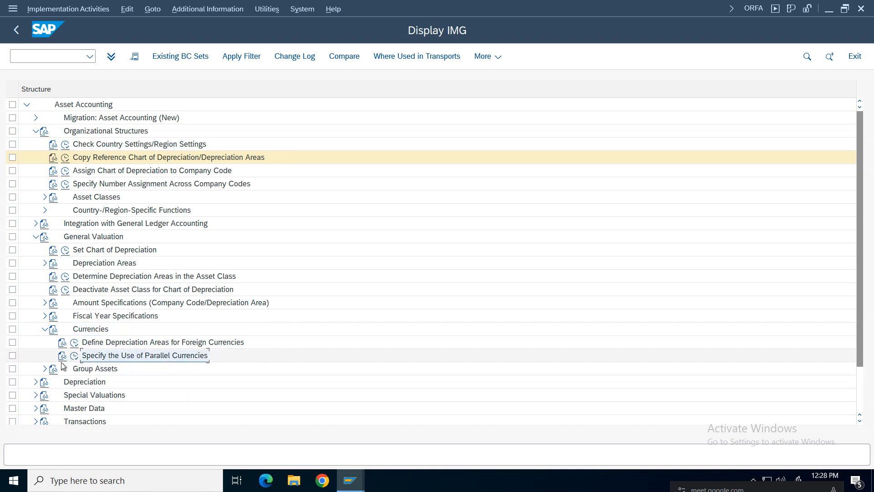
{"action": "left_click", "coordinate": [74, 355]}
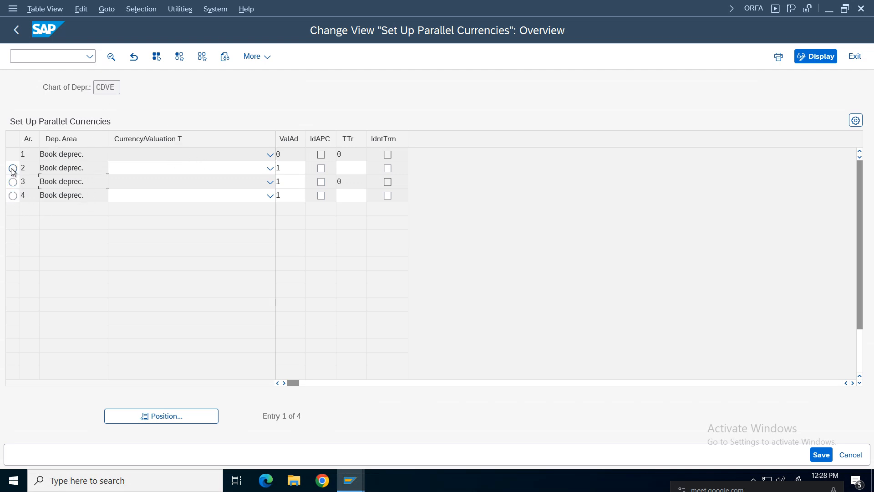
Assign currency type 30 Group Currency to depreciation areas 2 and 4 of chart CDVE.
{"action": "left_click", "coordinate": [269, 168]}
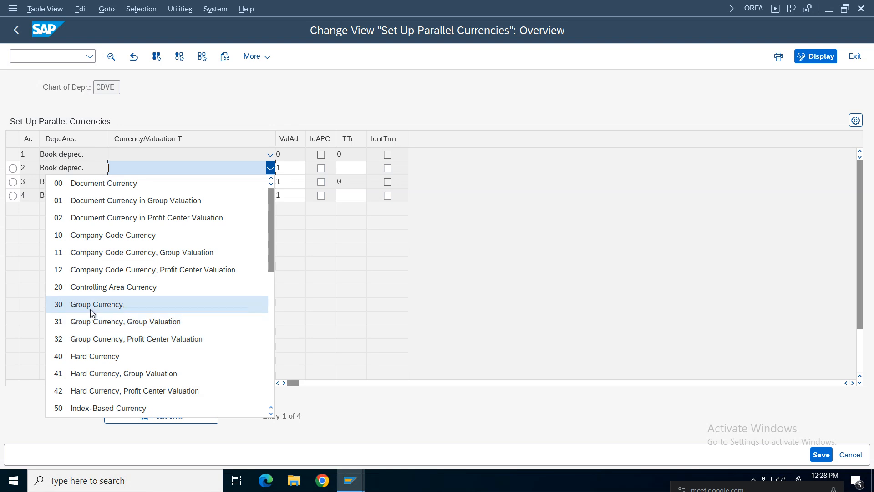
{"action": "left_click", "coordinate": [91, 305]}
{"action": "left_click", "coordinate": [269, 196]}
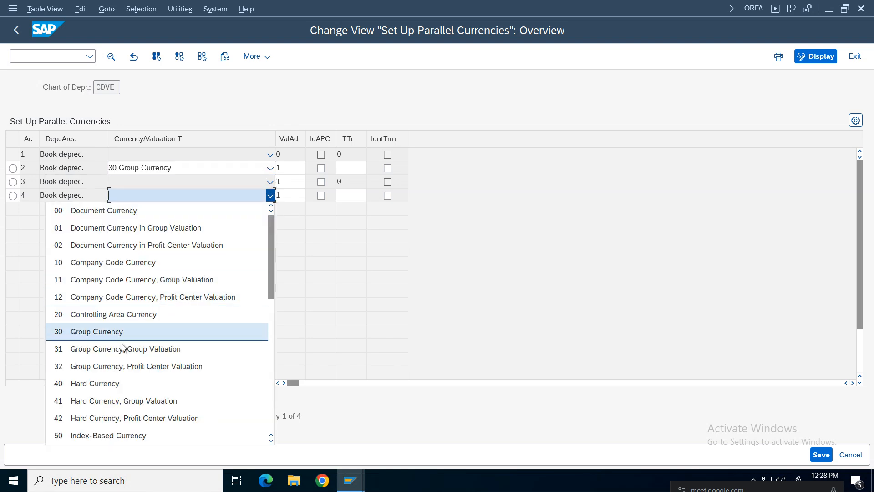
{"action": "left_click", "coordinate": [100, 333]}
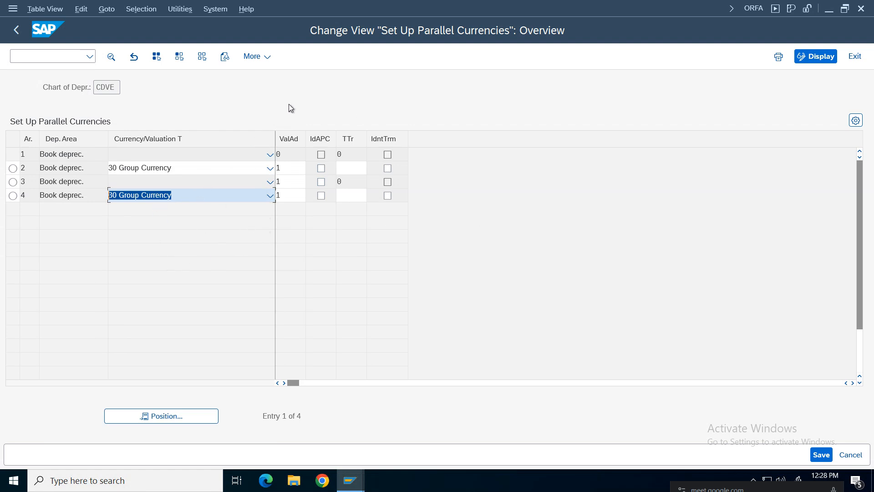
Set the value takeover of depreciation area 3 to 0 and mark area 2 as identical for APC and depreciation terms.
{"action": "left_click", "coordinate": [289, 186]}
{"action": "key", "text": "BackSpace"}
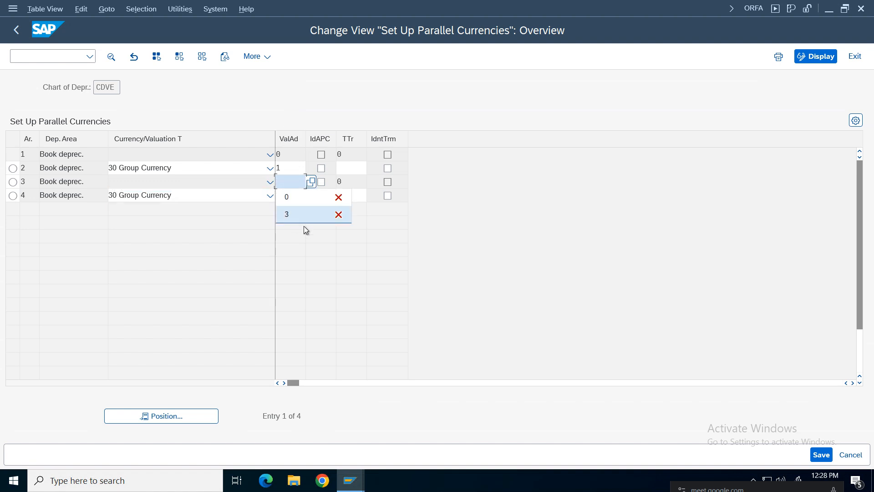
{"action": "left_click", "coordinate": [585, 215]}
{"action": "left_click_drag", "start_coordinate": [92, 169], "coordinate": [13, 168]}
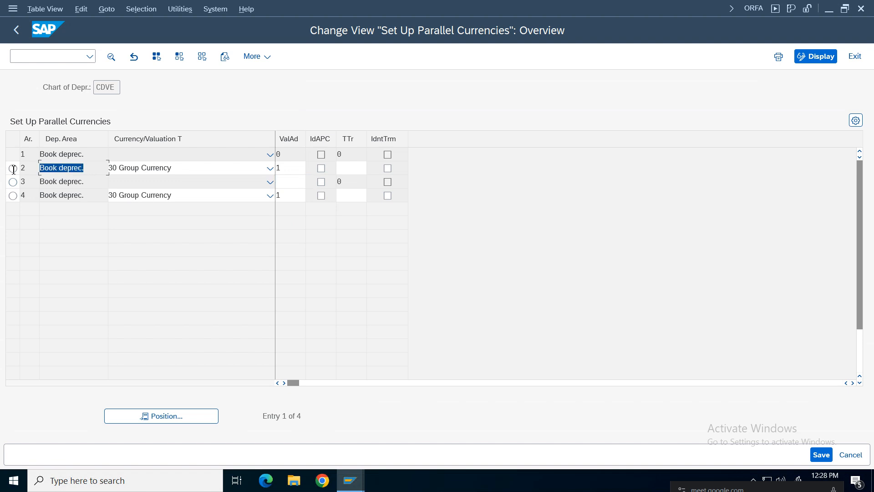
{"action": "left_click", "coordinate": [321, 168]}
{"action": "left_click", "coordinate": [388, 168]}
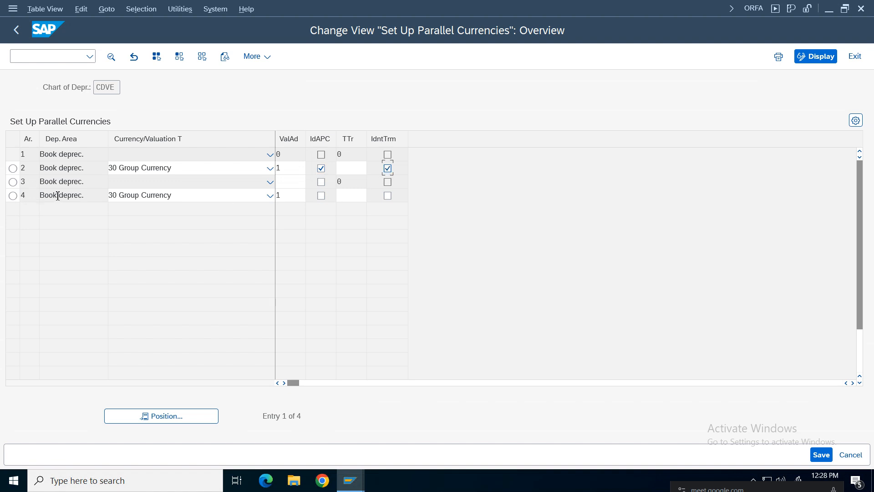
{"action": "left_click", "coordinate": [289, 181]}
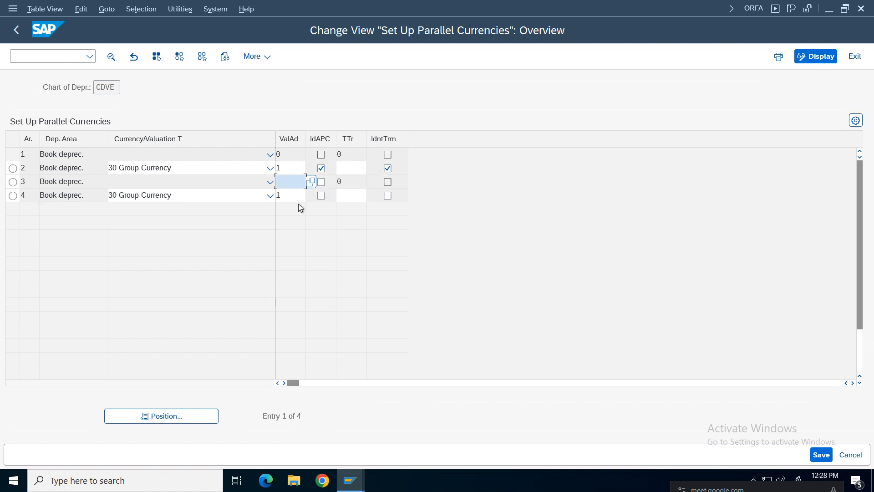
Set the terms takeover of depreciation area 4 to 1, mark its APC and terms as identical, and validate the entries.
{"action": "left_click", "coordinate": [355, 197]}
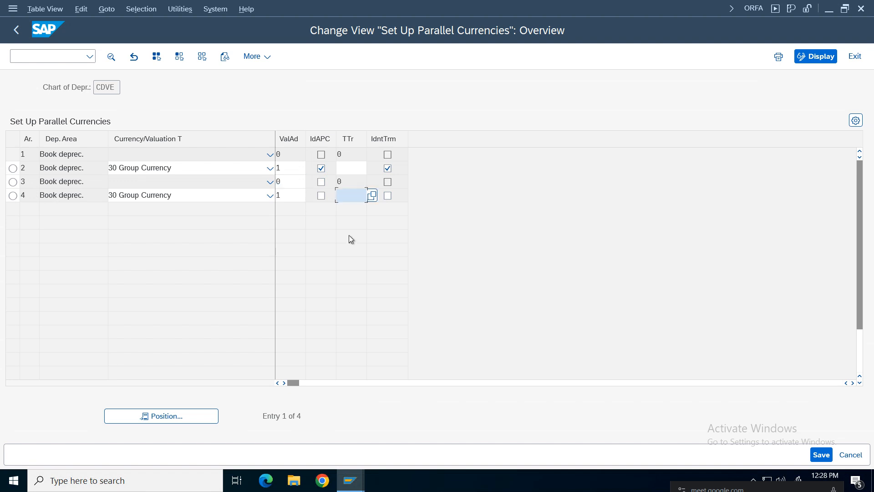
{"action": "type", "text": "1"}
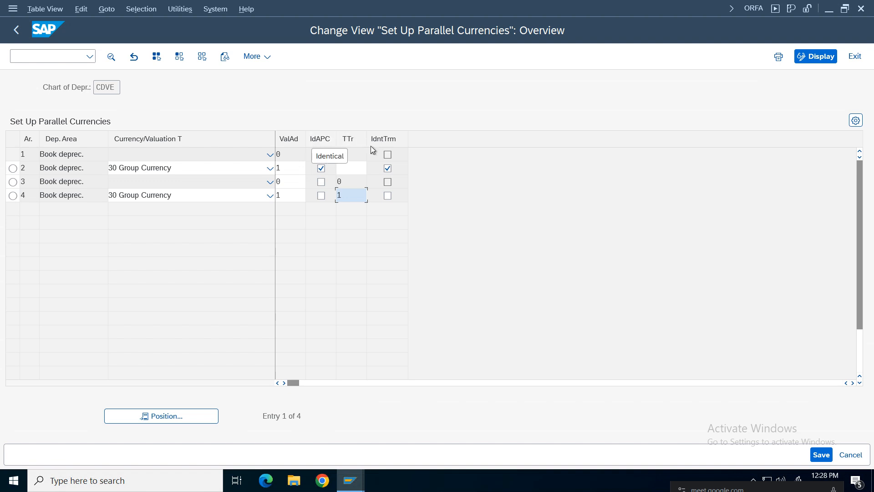
{"action": "left_click", "coordinate": [321, 196]}
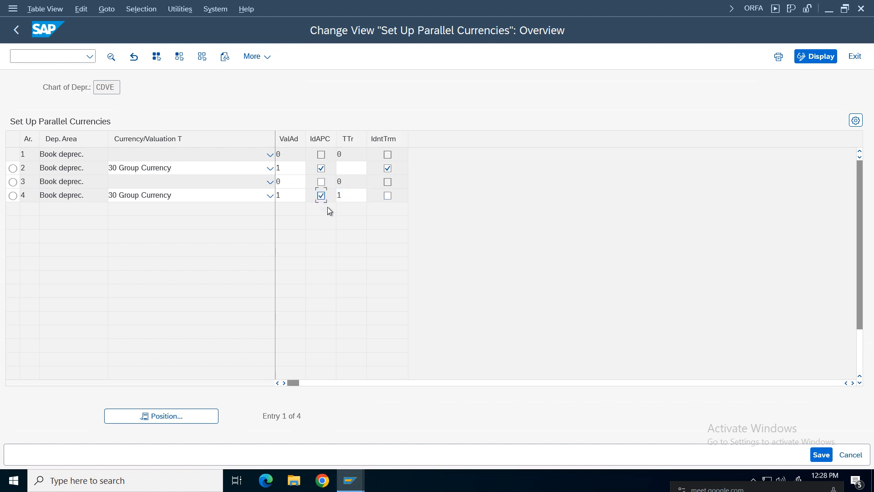
{"action": "left_click", "coordinate": [388, 197]}
{"action": "key", "text": "Return"}
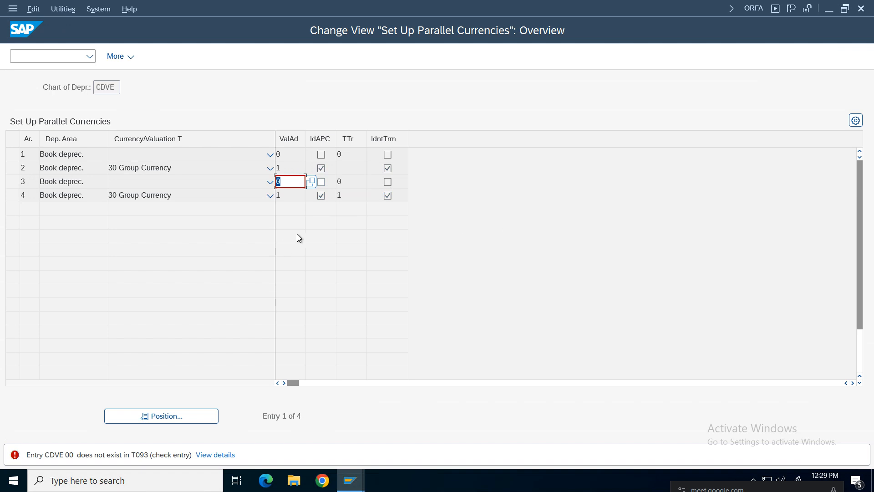
Clear the value takeover of area 3 and the terms takeover of area 4, and revalidate the entries.
{"action": "key", "text": "Delete"}
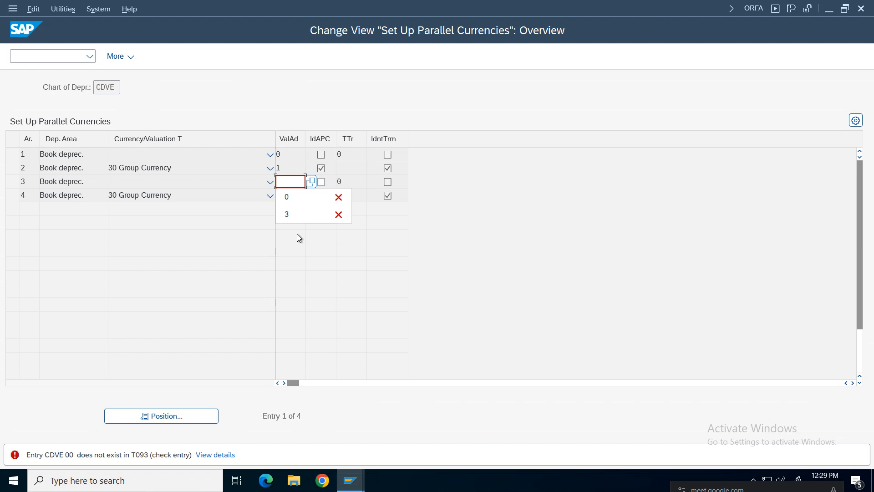
{"action": "key", "text": "Return"}
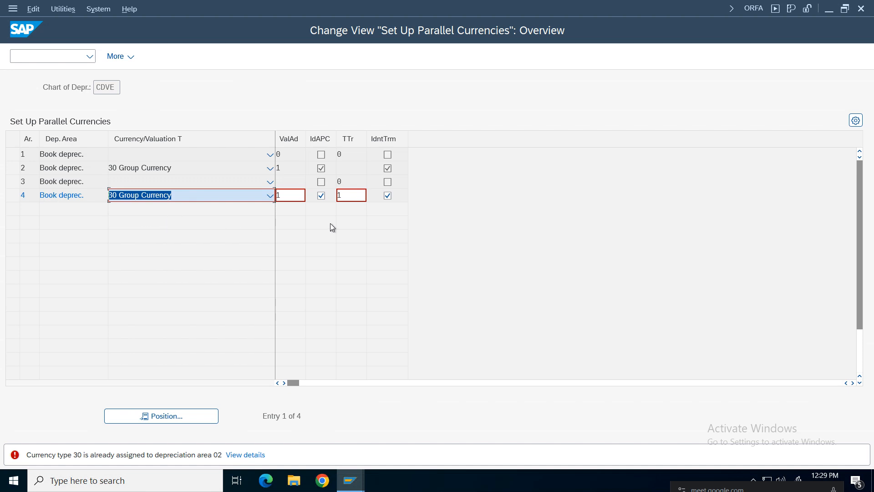
{"action": "left_click", "coordinate": [352, 200]}
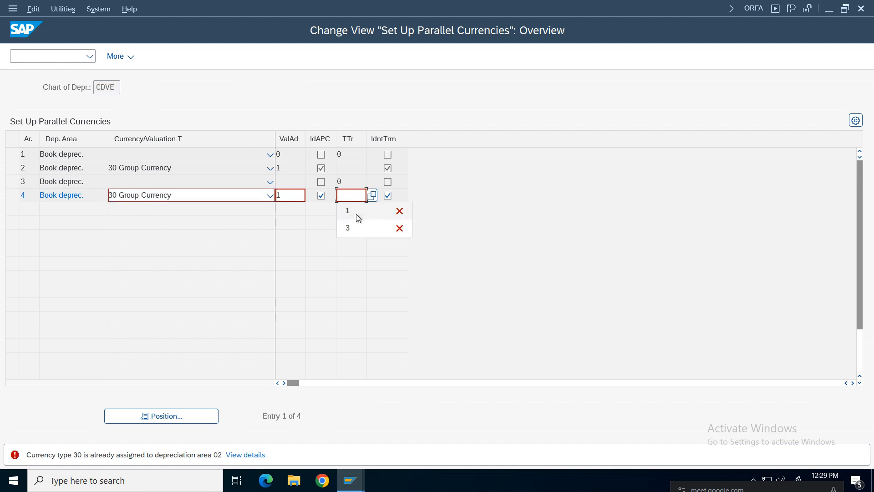
{"action": "left_click", "coordinate": [356, 214]}
{"action": "key", "text": "Return"}
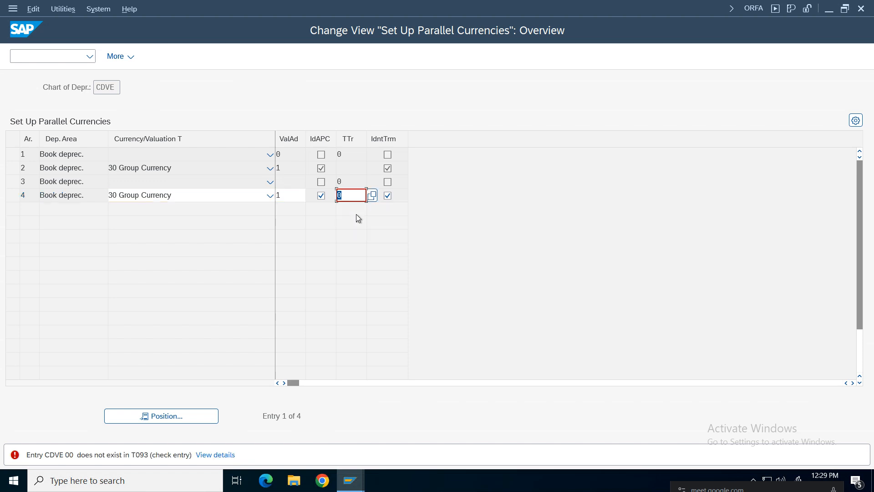
Try value takeover 0 and then 1 for depreciation area 4, rechecking the entries.
{"action": "left_click", "coordinate": [280, 199]}
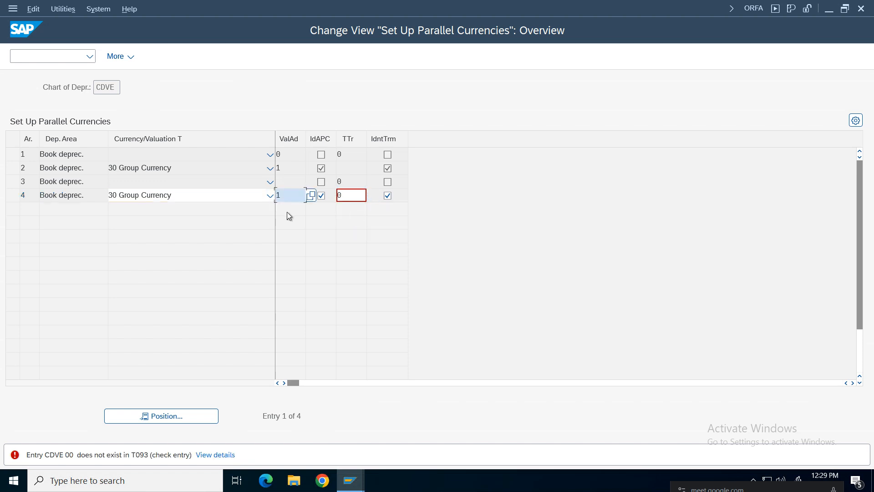
{"action": "key", "text": "Tab"}
{"action": "key", "text": "Tab"}
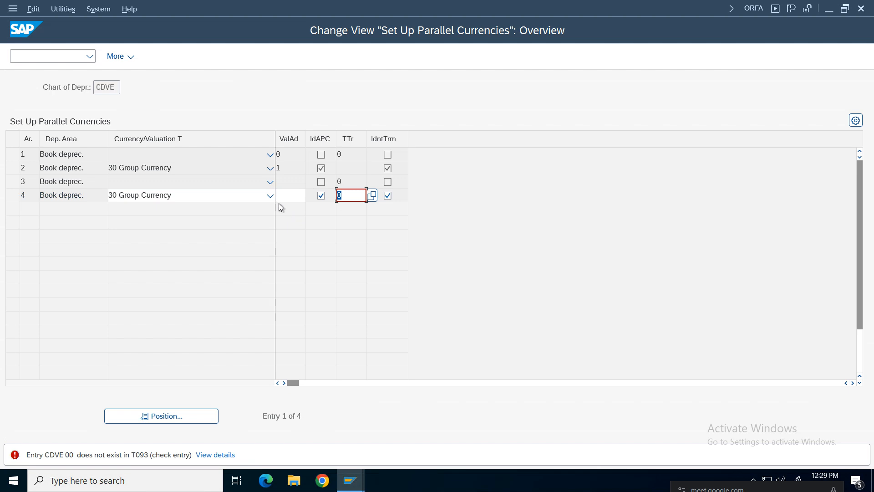
{"action": "key", "text": "shift+Tab"}
{"action": "key", "text": "shift+Tab"}
{"action": "type", "text": "0"}
{"action": "key", "text": "Return"}
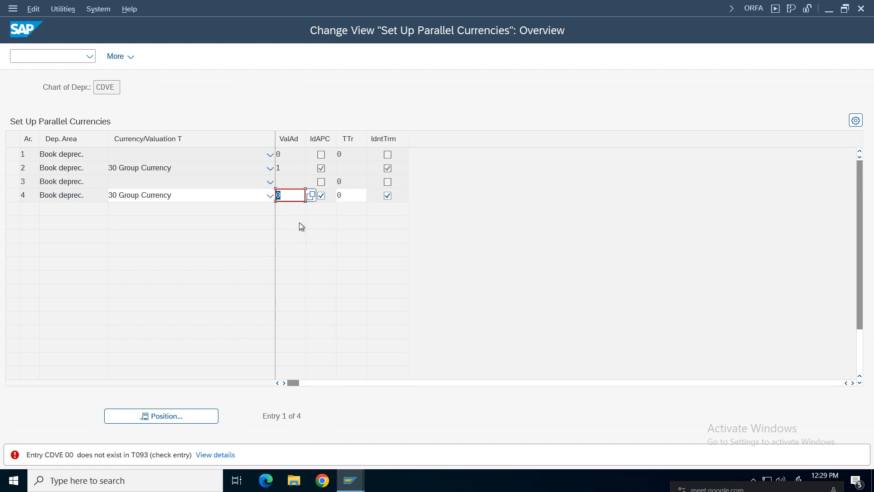
{"action": "key", "text": "BackSpace"}
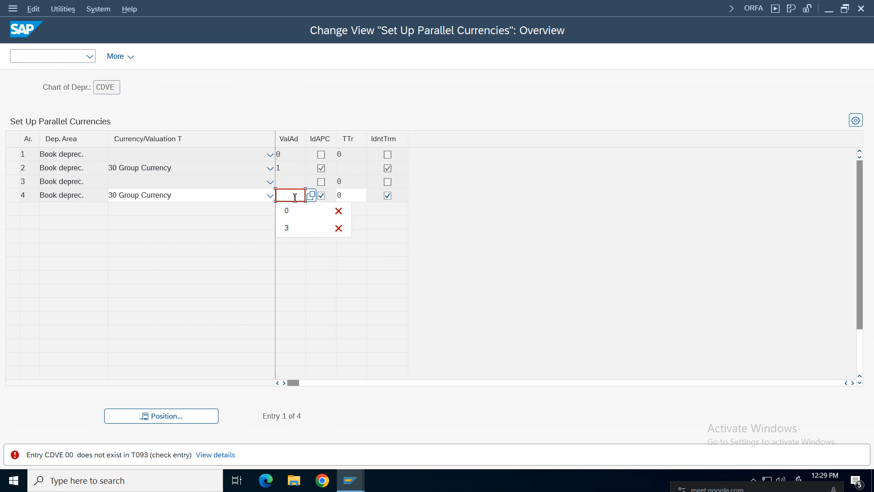
{"action": "type", "text": "1"}
{"action": "key", "text": "Tab"}
{"action": "key", "text": "Tab"}
{"action": "left_click", "coordinate": [321, 196]}
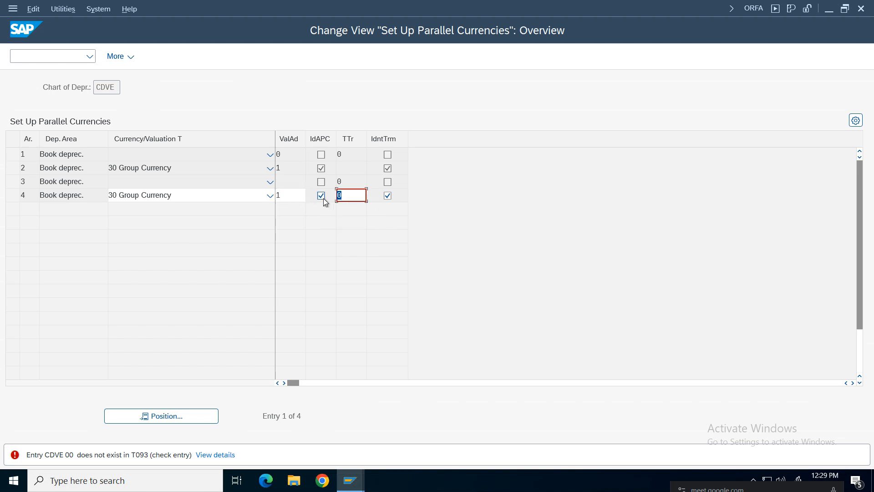
Cancel the maintenance of the parallel currency entries and discard the pending changes.
{"action": "left_click", "coordinate": [303, 197]}
{"action": "key", "text": "Tab"}
{"action": "key", "text": "Tab"}
{"action": "left_click", "coordinate": [342, 167]}
{"action": "key", "text": "Escape"}
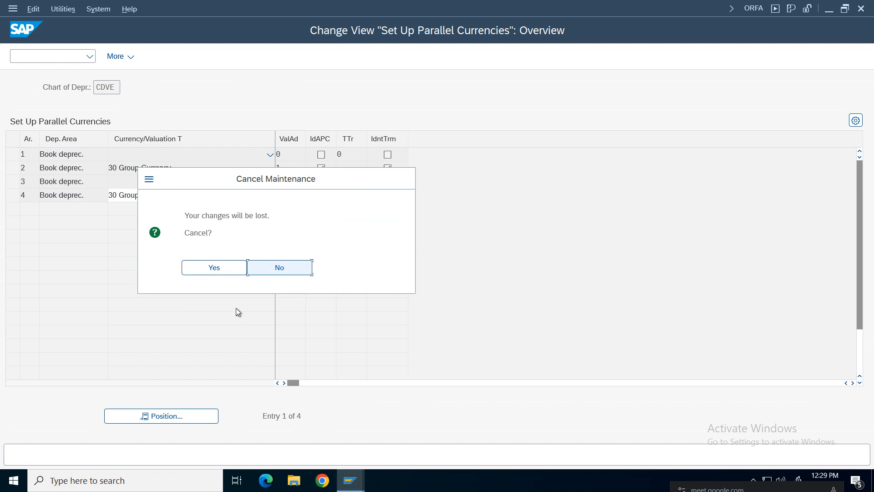
{"action": "left_click", "coordinate": [214, 269]}
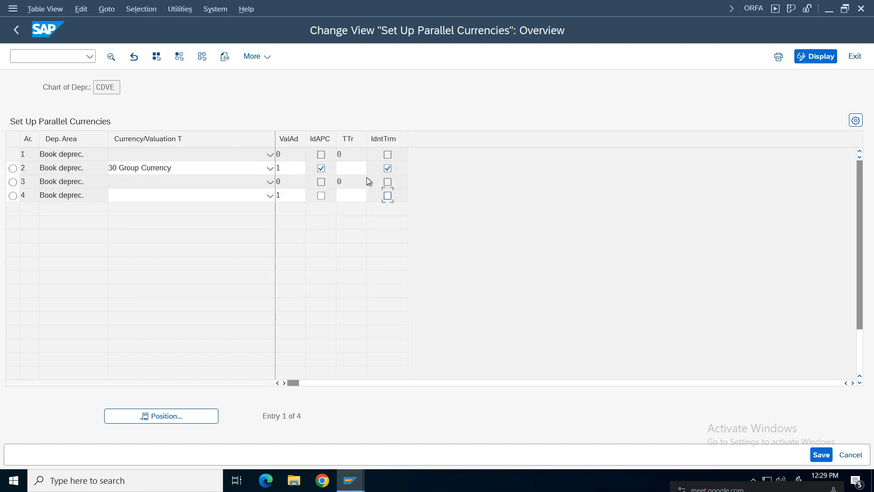
Set the terms takeover of depreciation areas 2 and 4 to 1, and mark area 4's APC and terms as identical.
{"action": "left_click", "coordinate": [355, 170]}
{"action": "left_click", "coordinate": [355, 173]}
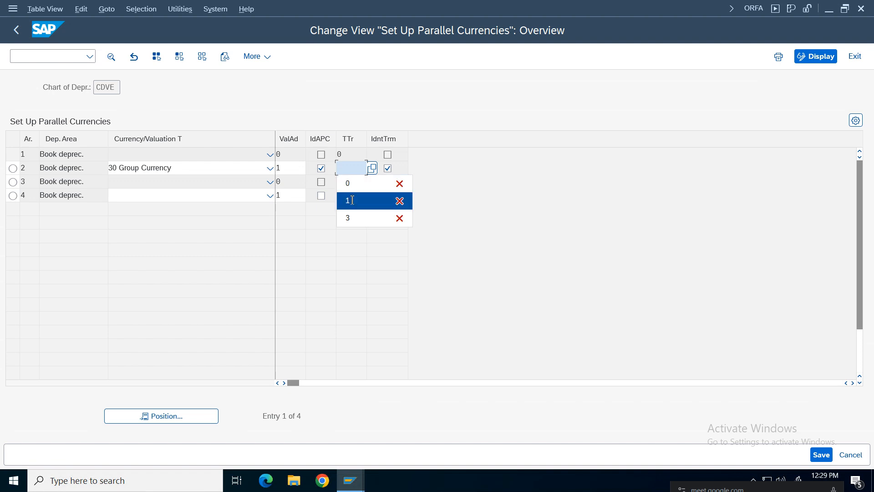
{"action": "left_click", "coordinate": [348, 198]}
{"action": "left_click", "coordinate": [346, 200]}
{"action": "left_click", "coordinate": [346, 199]}
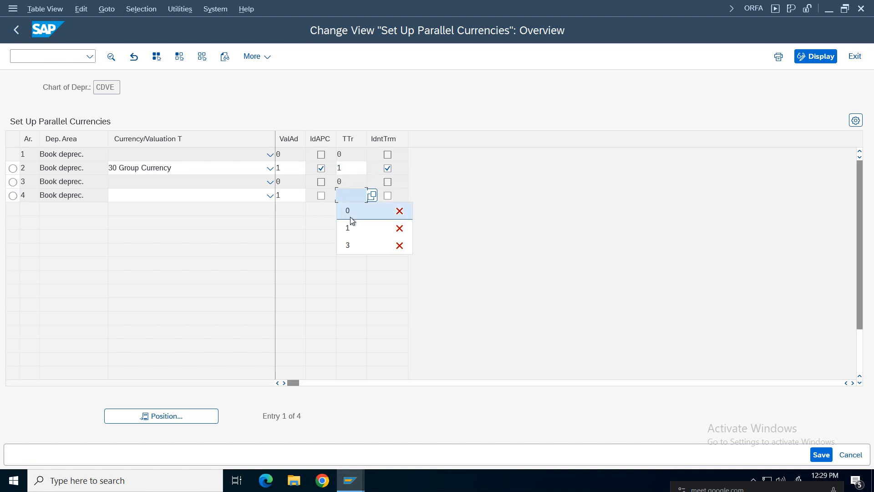
{"action": "left_click", "coordinate": [349, 228]}
{"action": "left_click", "coordinate": [389, 196]}
{"action": "left_click", "coordinate": [322, 196]}
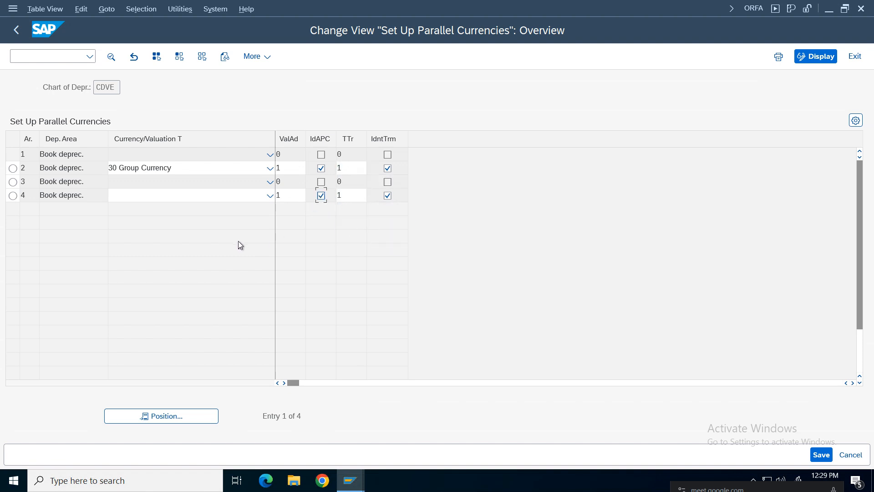
Assign currency type 30 Group Currency to depreciation area 4 again and try to save the parallel currency settings.
{"action": "left_click", "coordinate": [140, 197]}
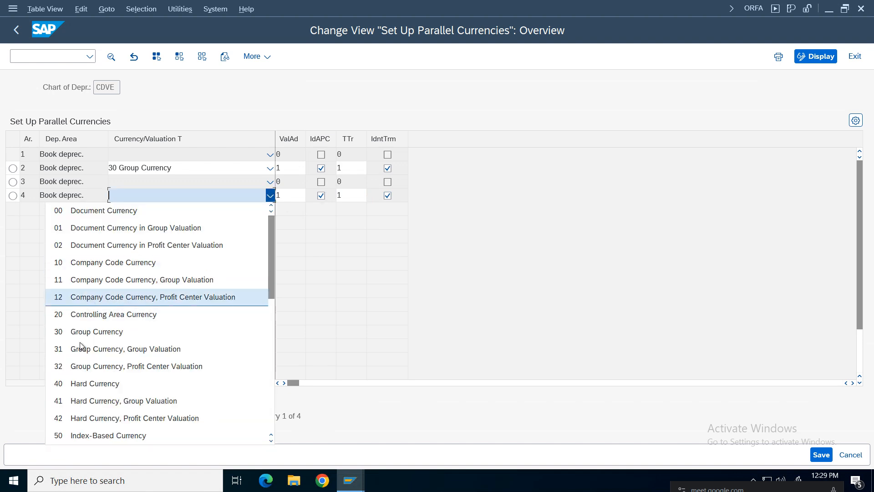
{"action": "left_click", "coordinate": [96, 332]}
{"action": "left_click", "coordinate": [821, 454]}
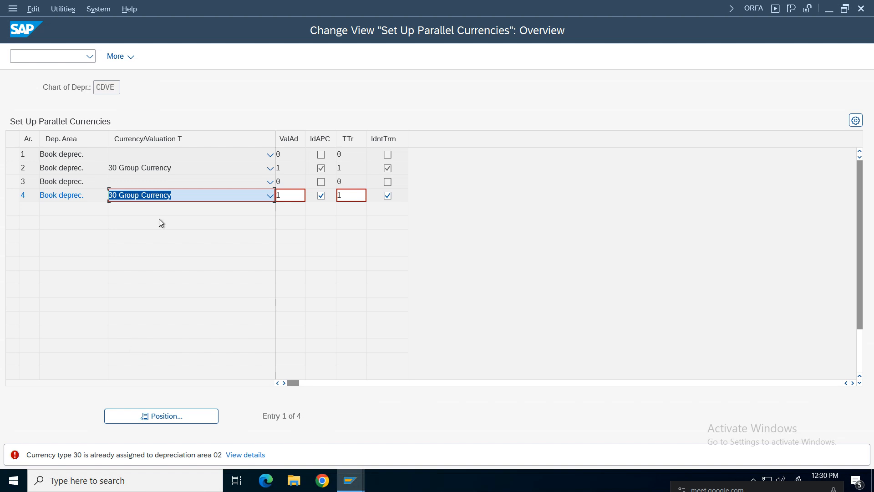
Read the diagnosis and procedure in the details of the currency type error for depreciation area 4, and close them.
{"action": "left_click", "coordinate": [248, 456]}
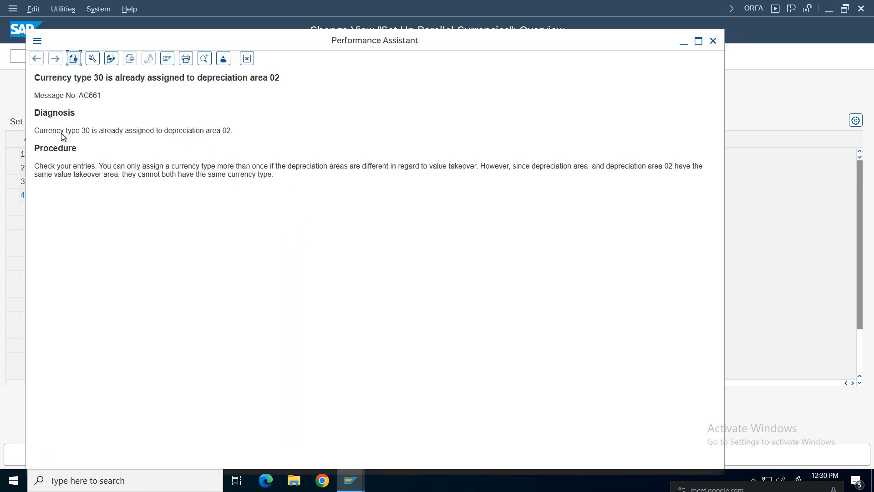
{"action": "triple_click", "coordinate": [292, 134]}
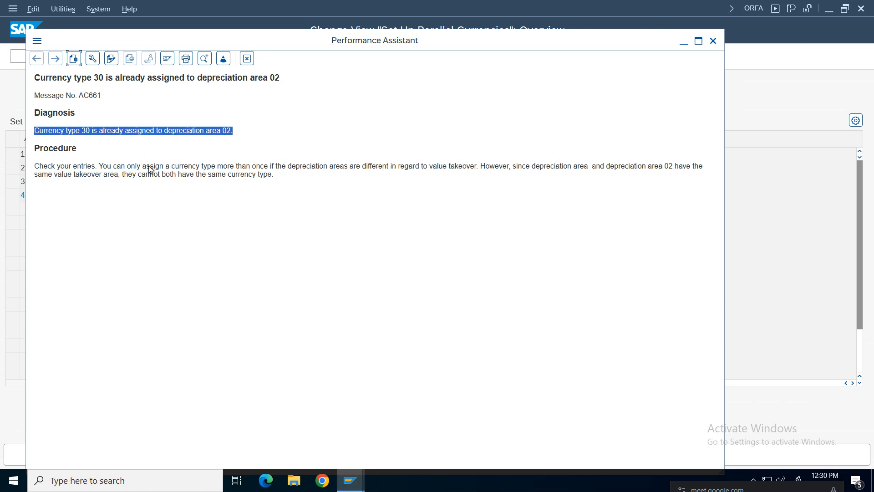
{"action": "left_click", "coordinate": [103, 173]}
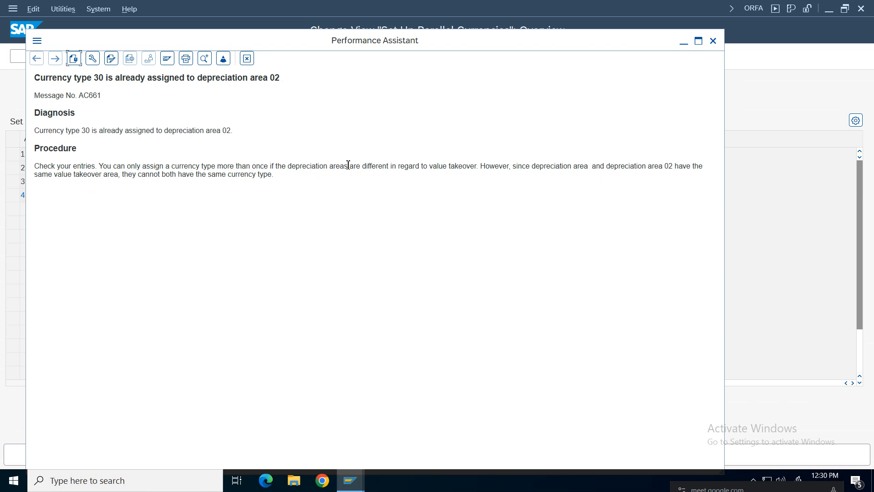
{"action": "key", "text": "shift+Home"}
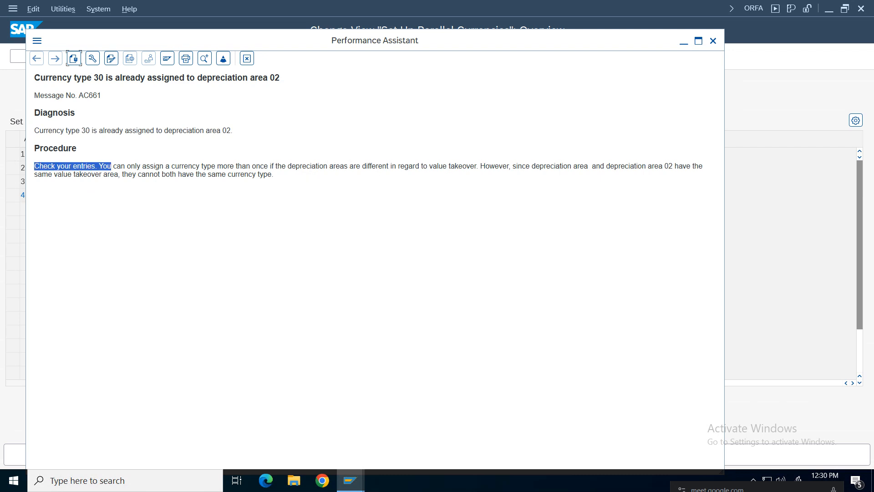
{"action": "left_click", "coordinate": [508, 167]}
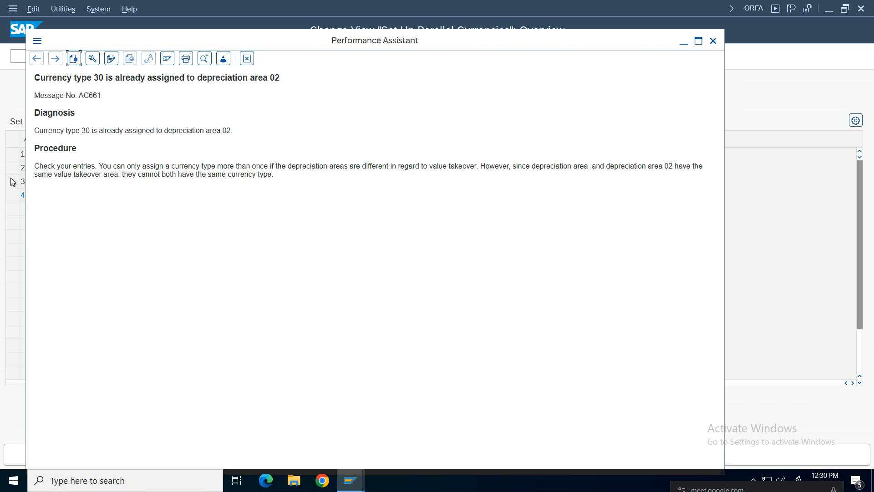
{"action": "left_click", "coordinate": [247, 58]}
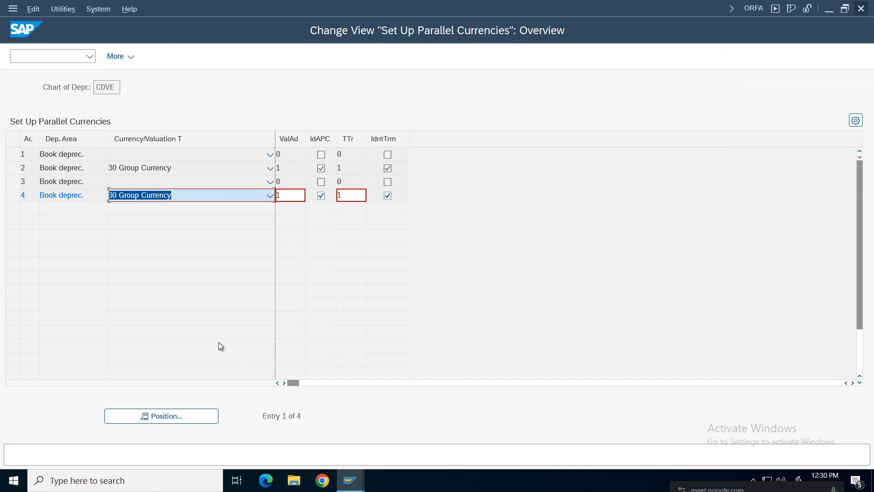
Discard depreciation area 4's pending currency assignment and set its value takeover and terms takeover both to 3.
{"action": "key", "text": "F12"}
{"action": "left_click", "coordinate": [226, 268]}
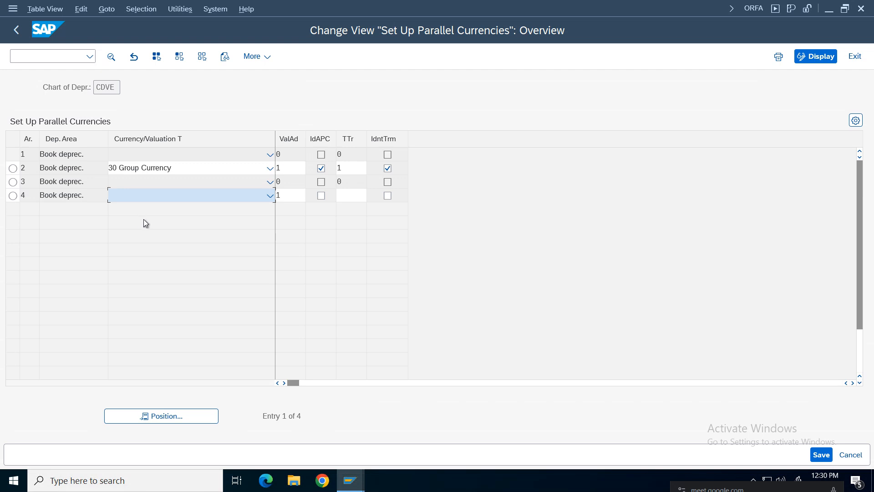
{"action": "left_click", "coordinate": [350, 195]}
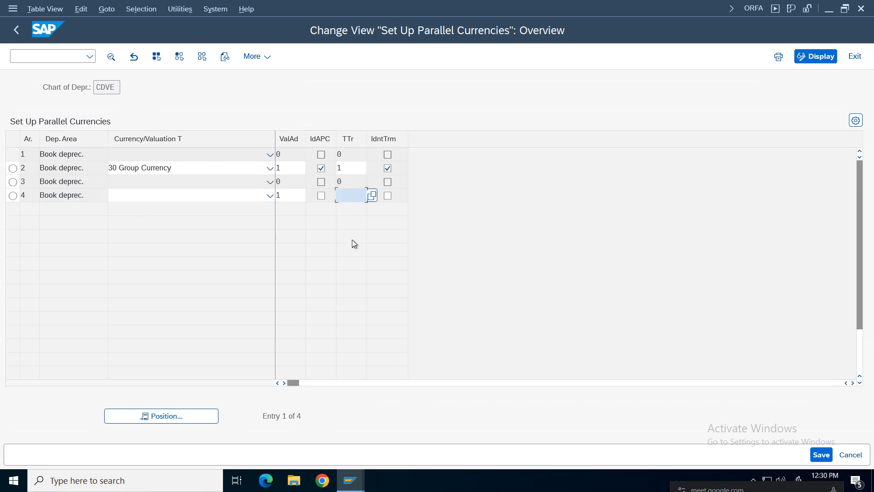
{"action": "key", "text": "Return"}
{"action": "left_click", "coordinate": [288, 195]}
{"action": "type", "text": "3"}
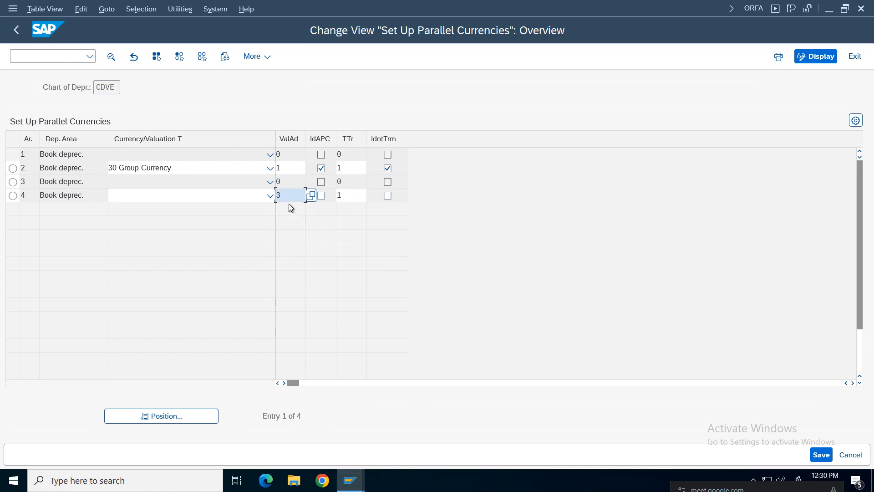
{"action": "left_click", "coordinate": [353, 205]}
{"action": "type", "text": "3"}
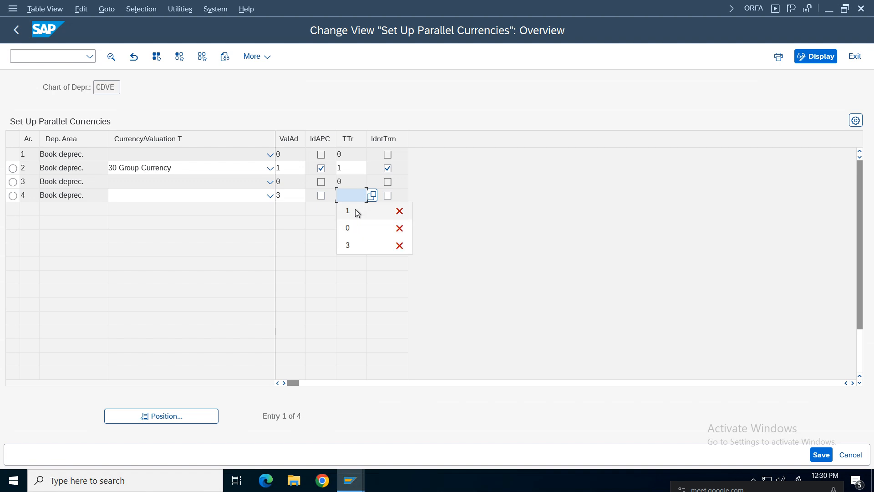
Mark APC and terms as identical for depreciation area 4 and save the change to the Verizon Group customizing request.
{"action": "left_click_drag", "start_coordinate": [85, 168], "coordinate": [38, 155]}
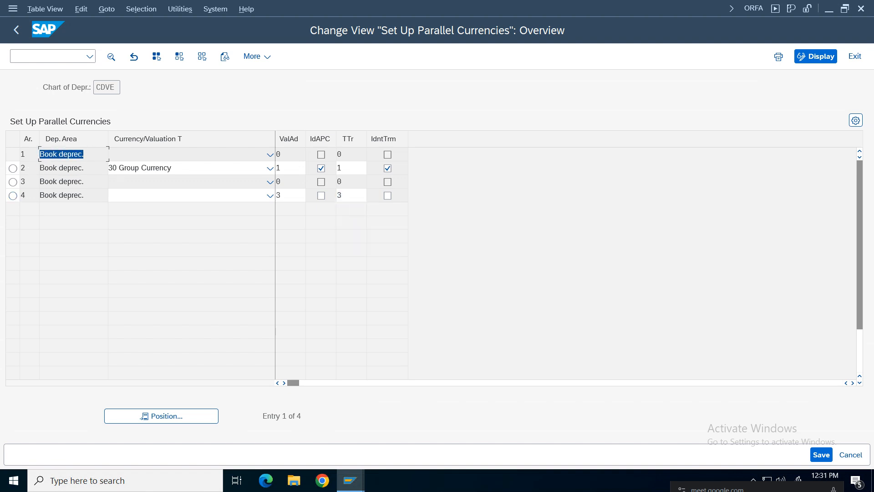
{"action": "left_click", "coordinate": [284, 170]}
{"action": "left_click", "coordinate": [348, 170]}
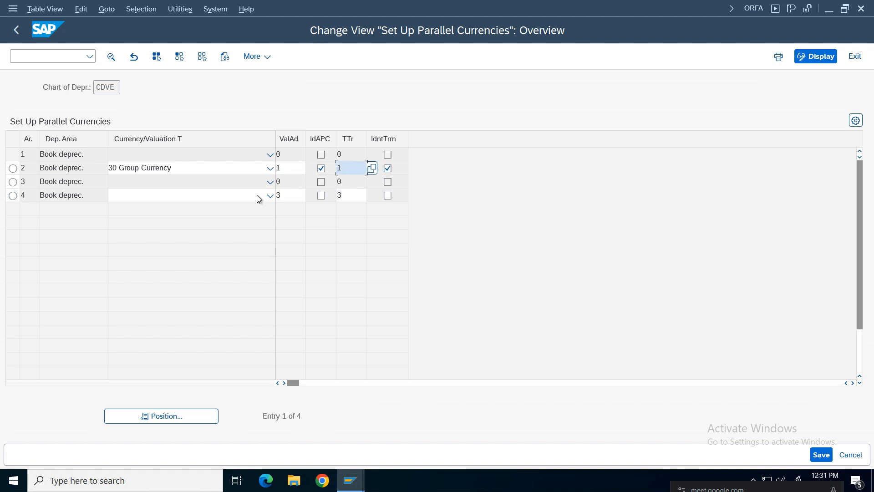
{"action": "left_click", "coordinate": [54, 196]}
{"action": "left_click", "coordinate": [289, 196]}
{"action": "left_click", "coordinate": [351, 195]}
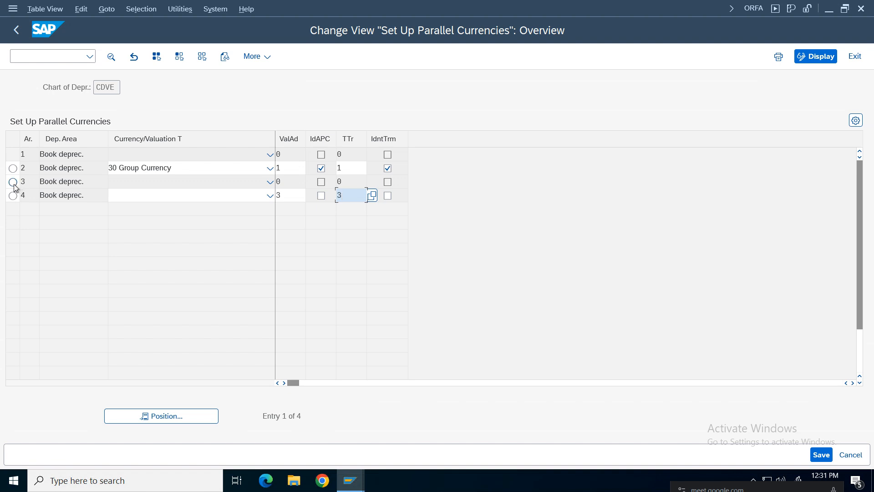
{"action": "left_click", "coordinate": [321, 196]}
{"action": "left_click", "coordinate": [387, 196]}
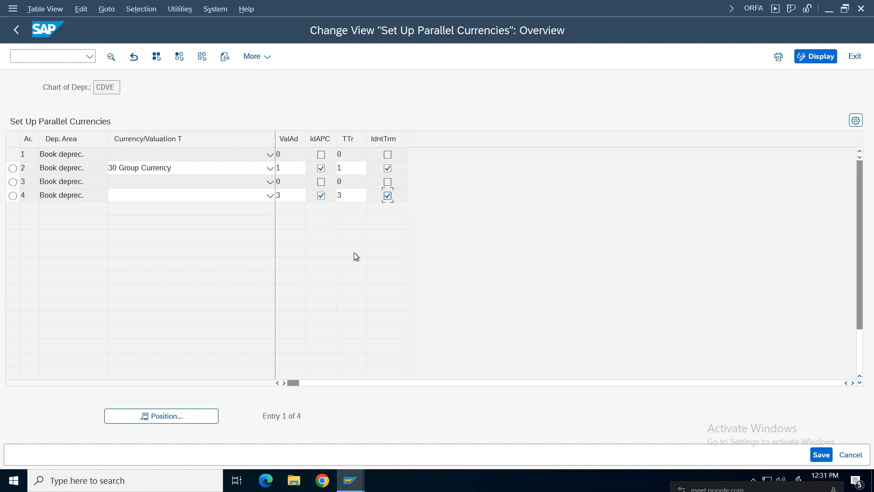
{"action": "left_click", "coordinate": [822, 454]}
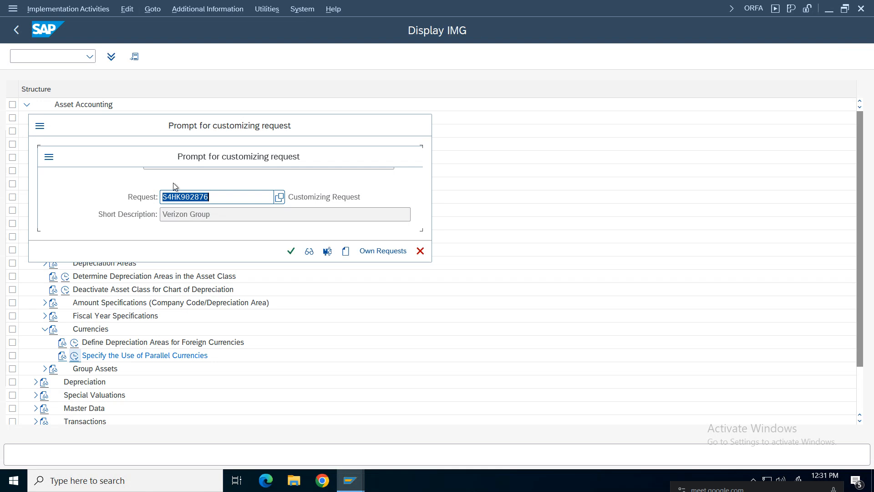
{"action": "left_click", "coordinate": [291, 251]}
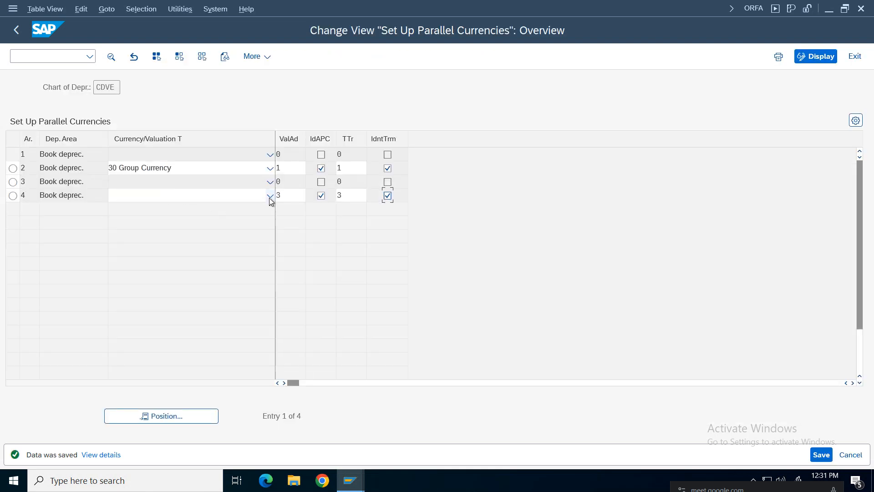
Assign currency type 30 Group Currency to depreciation area 4 and save the parallel currency settings.
{"action": "left_click", "coordinate": [269, 196]}
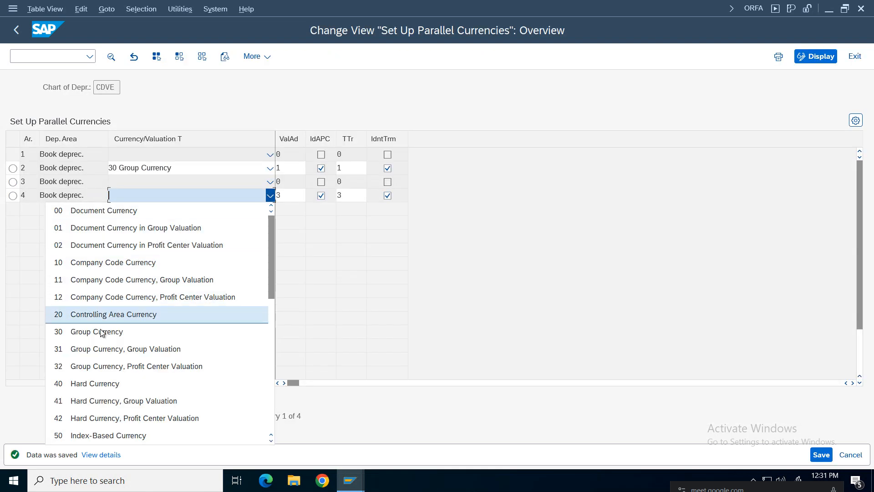
{"action": "left_click", "coordinate": [91, 331]}
{"action": "left_click", "coordinate": [823, 455]}
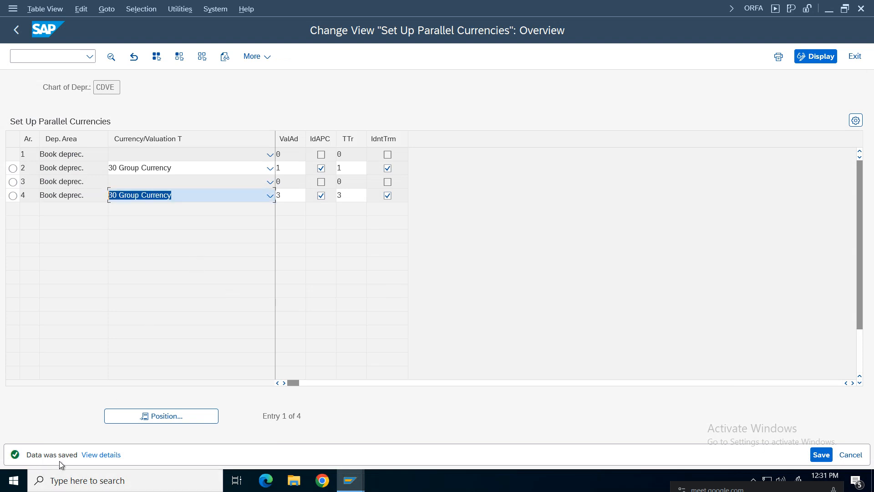
Review the currency type and takeover entries of all four depreciation areas, reopening the parallel currency settings for a recheck.
{"action": "left_click", "coordinate": [286, 198]}
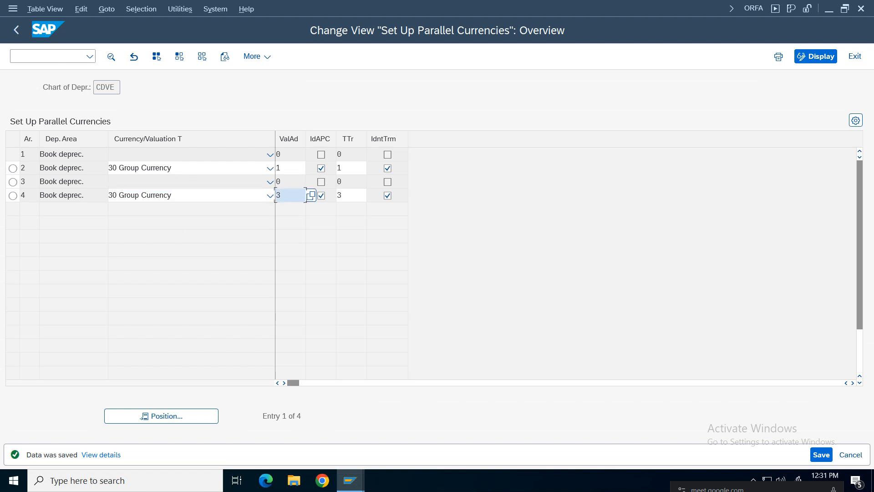
{"action": "left_click", "coordinate": [360, 198]}
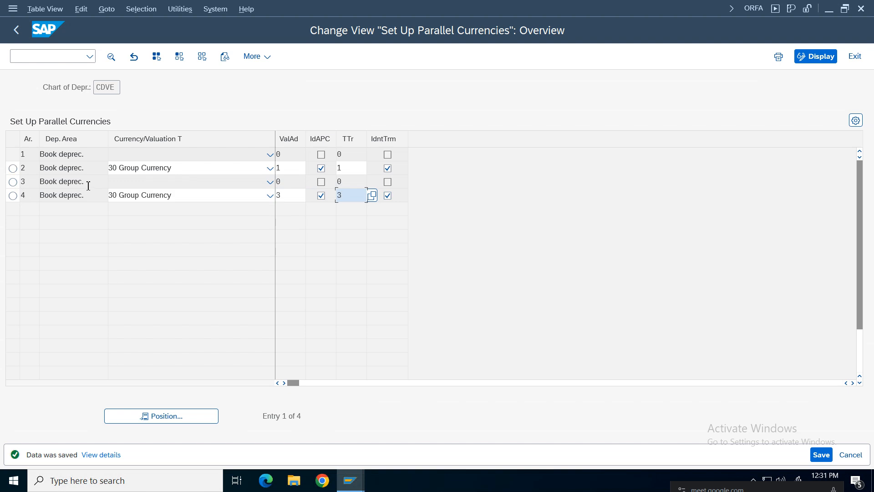
{"action": "left_click_drag", "start_coordinate": [88, 185], "coordinate": [67, 185]}
{"action": "left_click", "coordinate": [68, 185]}
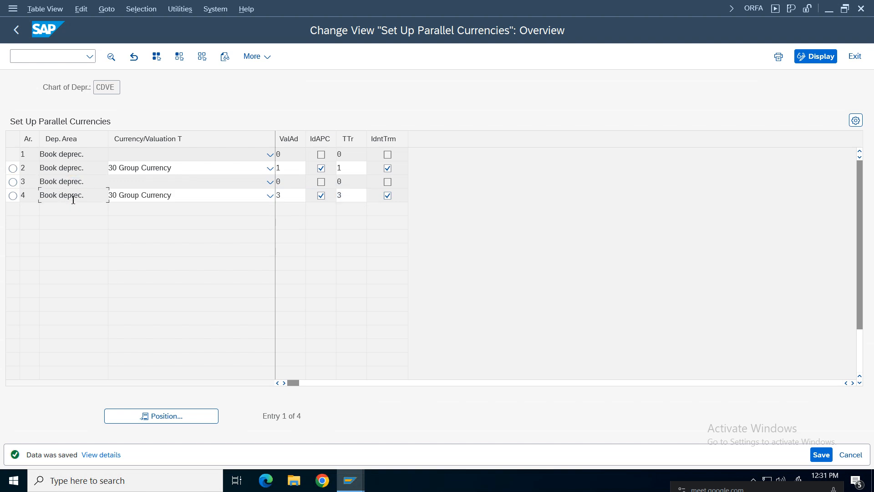
{"action": "left_click", "coordinate": [68, 168]}
{"action": "left_click_drag", "start_coordinate": [96, 170], "coordinate": [17, 171]}
{"action": "left_click_drag", "start_coordinate": [87, 155], "coordinate": [68, 154]}
{"action": "left_click_drag", "start_coordinate": [97, 195], "coordinate": [7, 196]}
{"action": "left_click_drag", "start_coordinate": [96, 183], "coordinate": [37, 182]}
{"action": "left_click", "coordinate": [821, 454]}
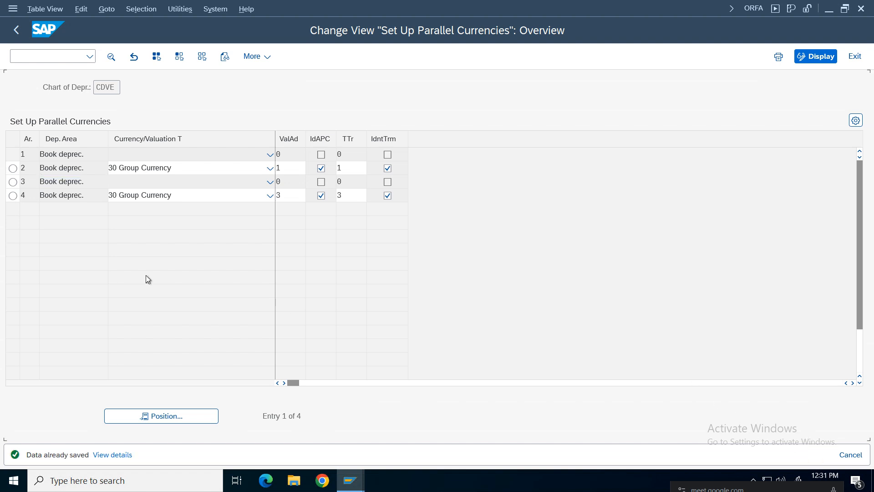
{"action": "left_click", "coordinate": [17, 30]}
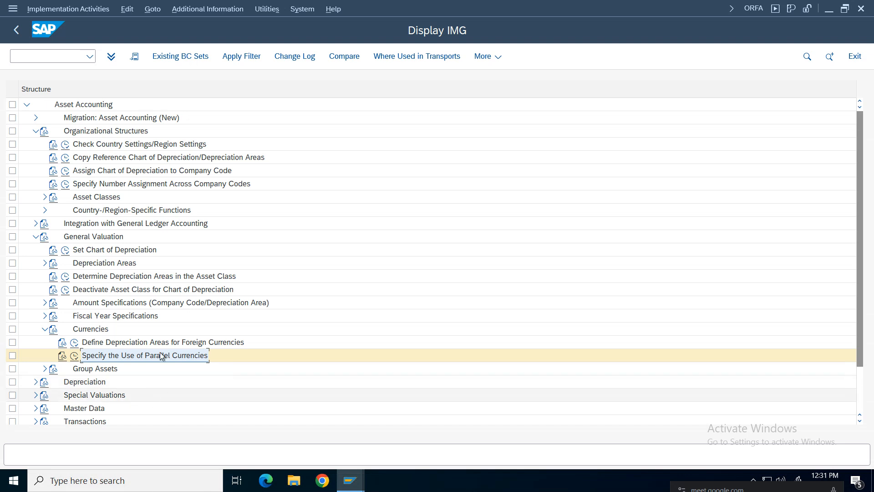
{"action": "left_click", "coordinate": [74, 355]}
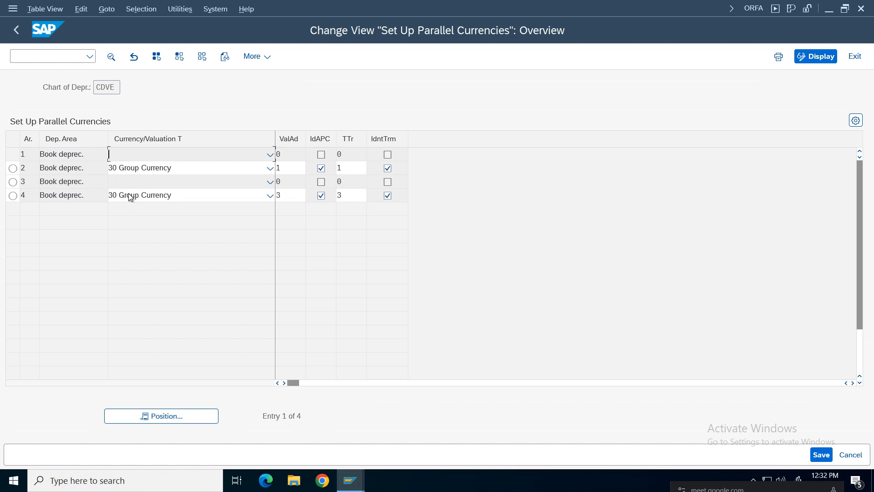
{"action": "left_click", "coordinate": [21, 38]}
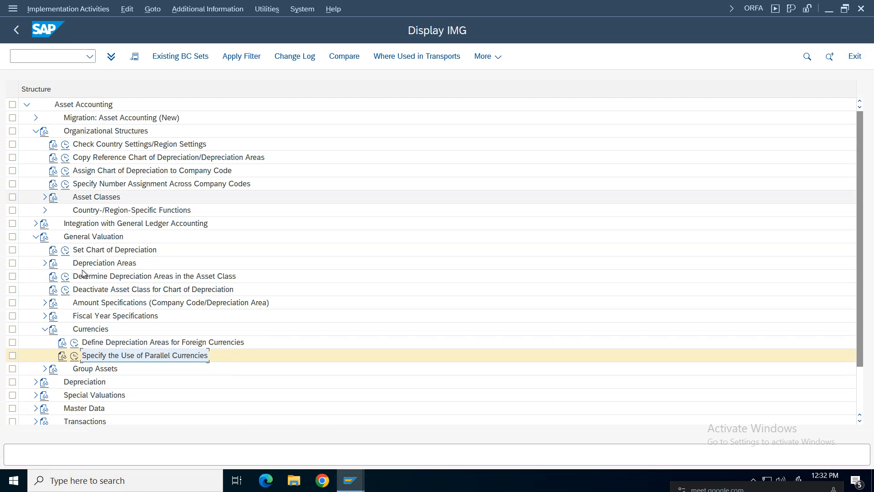
Open the assignment of charts of depreciation to company codes and position the list on company code VZ01.
{"action": "left_click", "coordinate": [46, 329]}
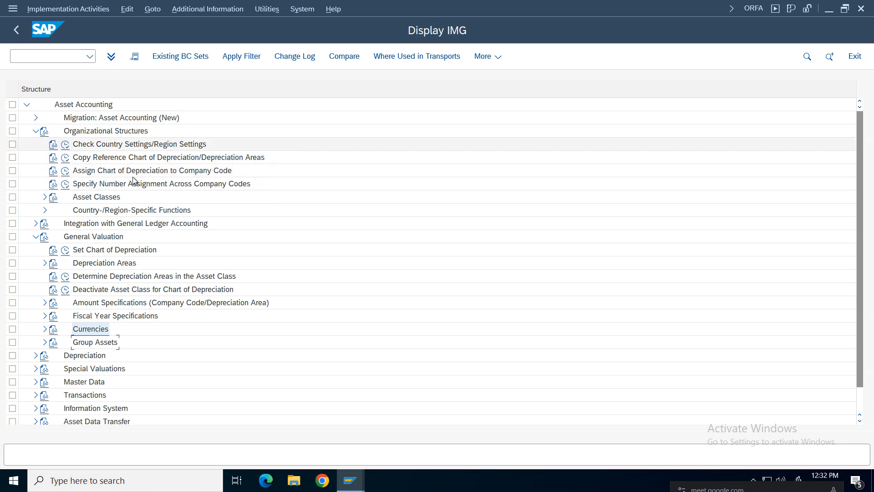
{"action": "left_click", "coordinate": [81, 176]}
{"action": "double_click", "coordinate": [81, 176]}
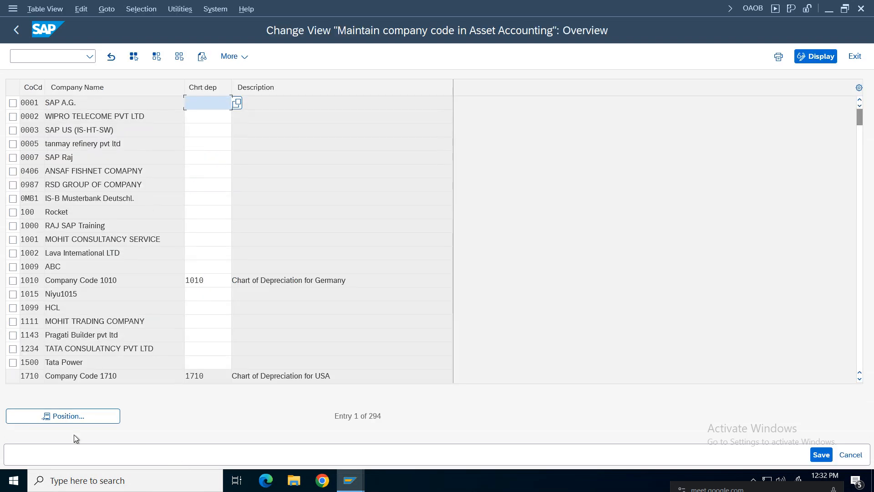
{"action": "left_click", "coordinate": [77, 416]}
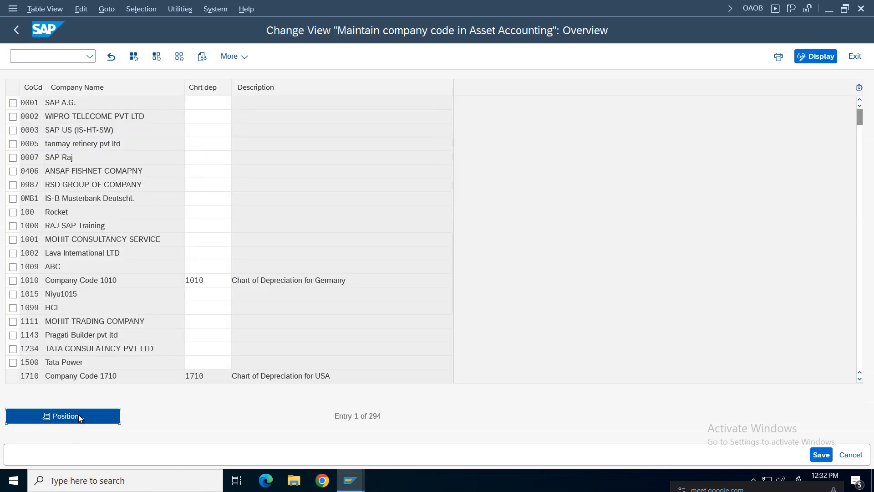
{"action": "left_click", "coordinate": [168, 197]}
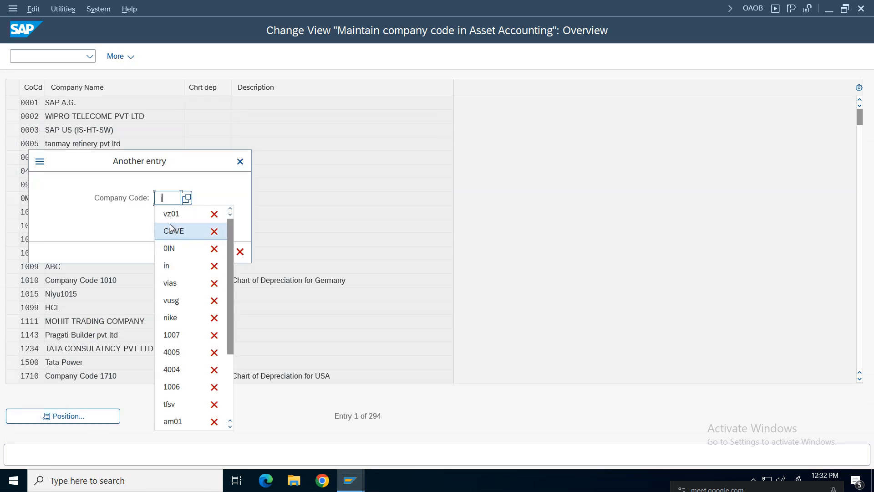
{"action": "left_click", "coordinate": [179, 232]}
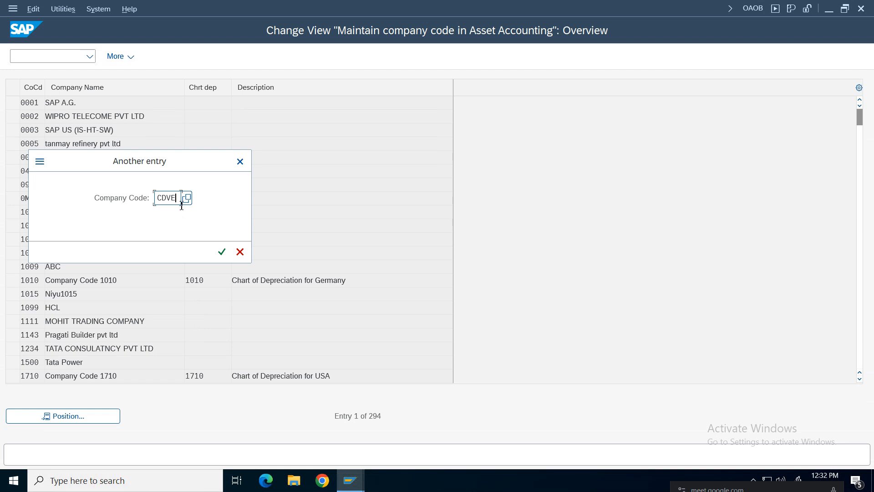
{"action": "key", "text": "BackSpace"}
{"action": "key", "text": "BackSpace"}
{"action": "key", "text": "BackSpace"}
{"action": "key", "text": "BackSpace"}
{"action": "type", "text": "vz01"}
{"action": "key", "text": "Return"}
Assign chart of depreciation CDVE to company code VZ01, save the assignment, and read the information message.
{"action": "left_click", "coordinate": [212, 104]}
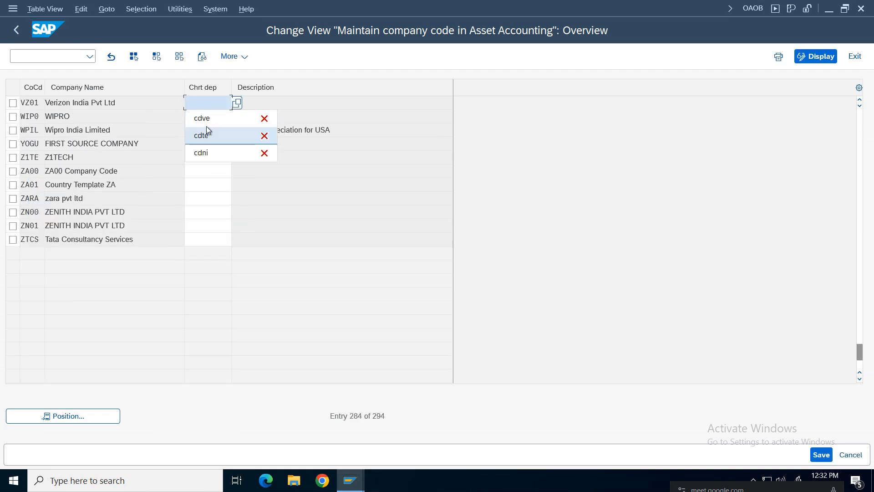
{"action": "left_click", "coordinate": [203, 118]}
{"action": "key", "text": "Return"}
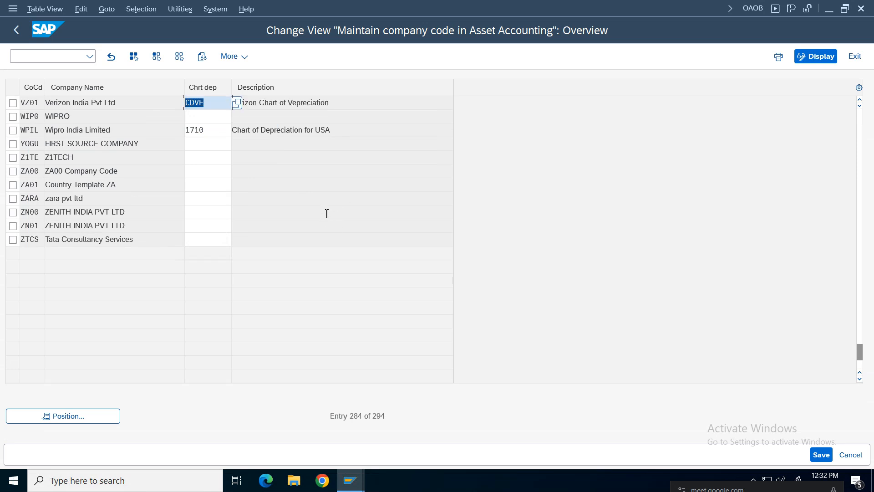
{"action": "left_click", "coordinate": [313, 104]}
{"action": "left_click", "coordinate": [822, 456]}
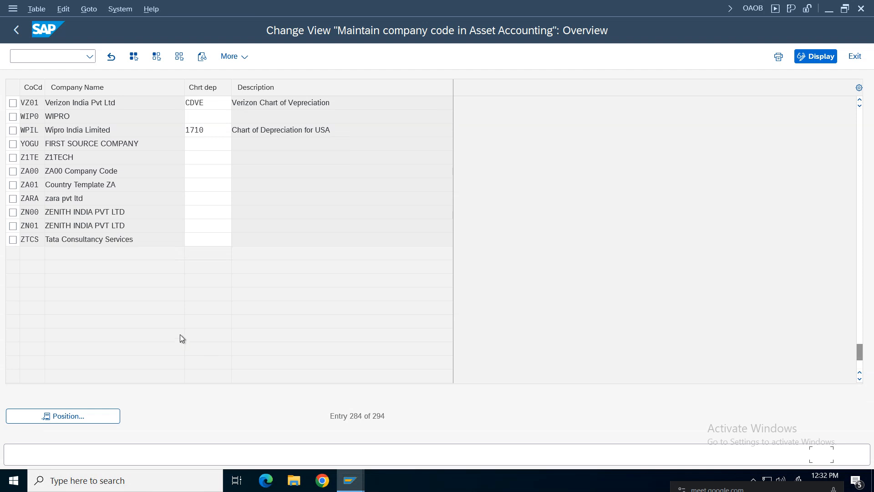
{"action": "left_click_drag", "start_coordinate": [183, 326], "coordinate": [223, 194]}
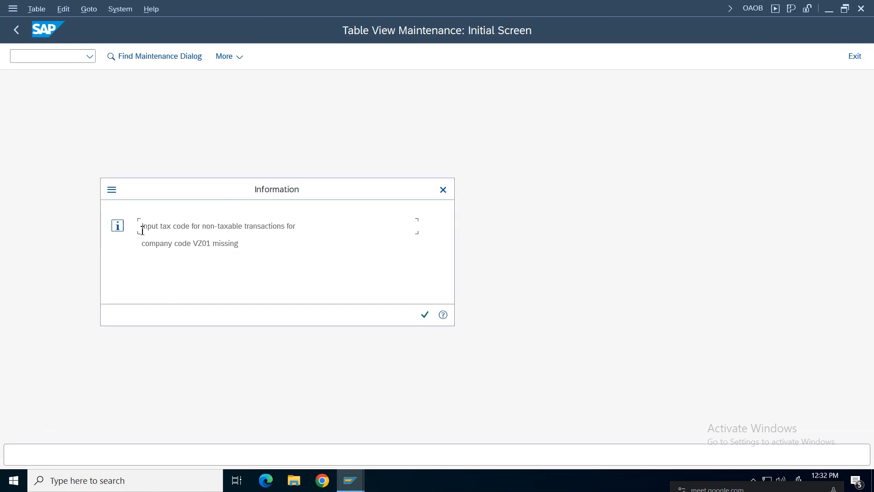
{"action": "left_click_drag", "start_coordinate": [142, 230], "coordinate": [371, 220]}
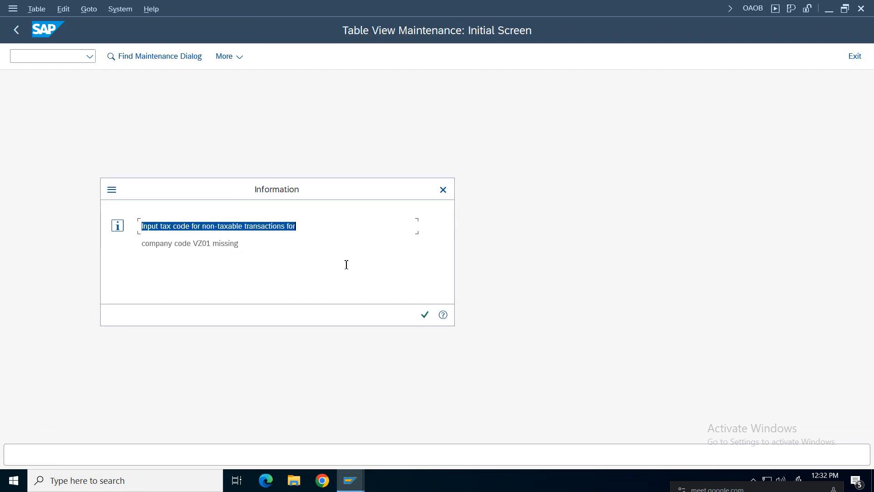
Acknowledge the missing input tax code message for company code VZ01 and leave the chart of depreciation assignment without saving.
{"action": "left_click", "coordinate": [424, 315]}
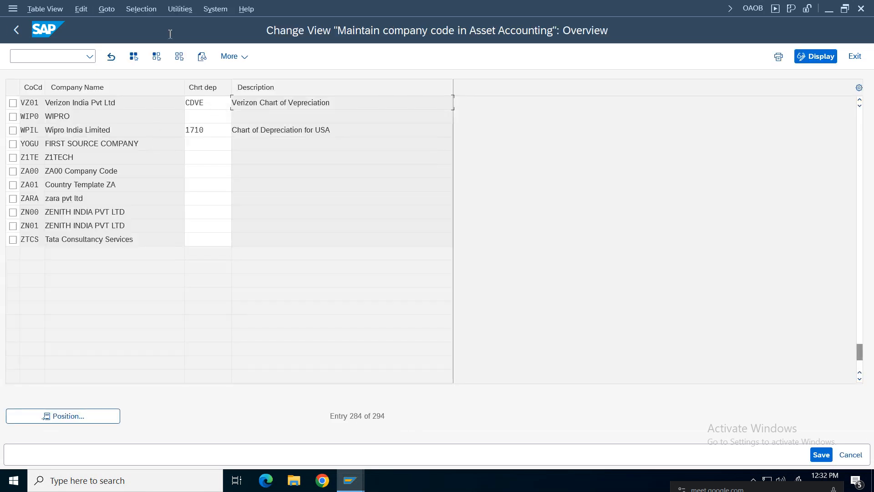
{"action": "left_click", "coordinate": [17, 34]}
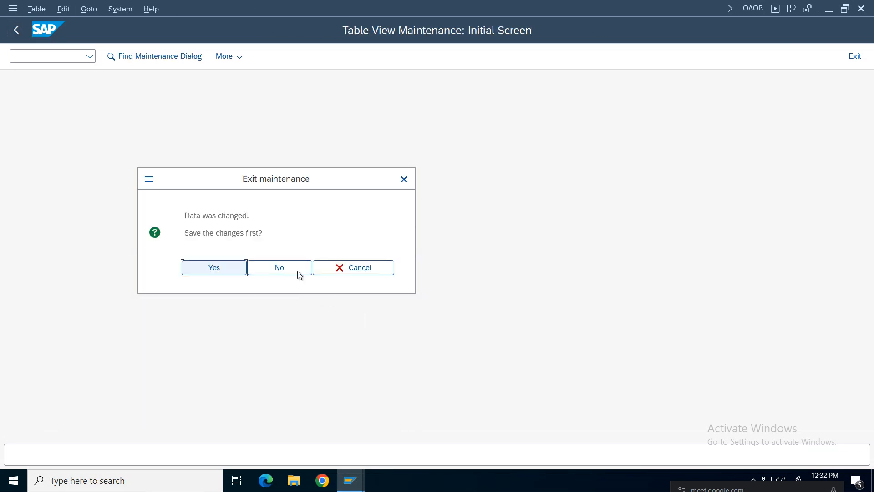
{"action": "left_click", "coordinate": [297, 271]}
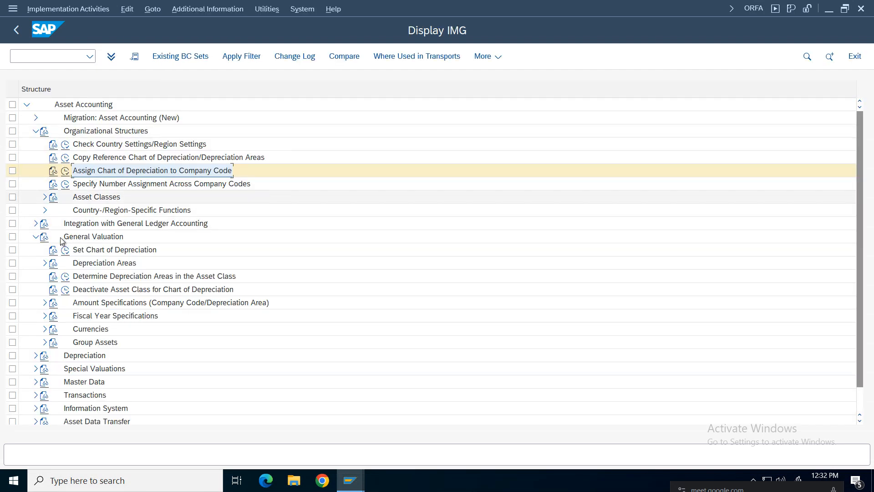
Open the assignment of input tax indicators for non-taxable acquisitions and position the list on company code VZ01.
{"action": "left_click", "coordinate": [66, 225]}
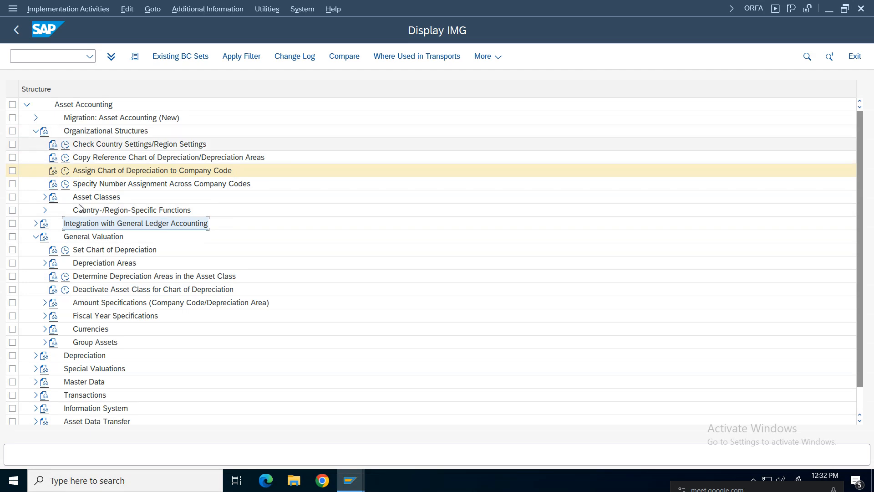
{"action": "double_click", "coordinate": [162, 223]}
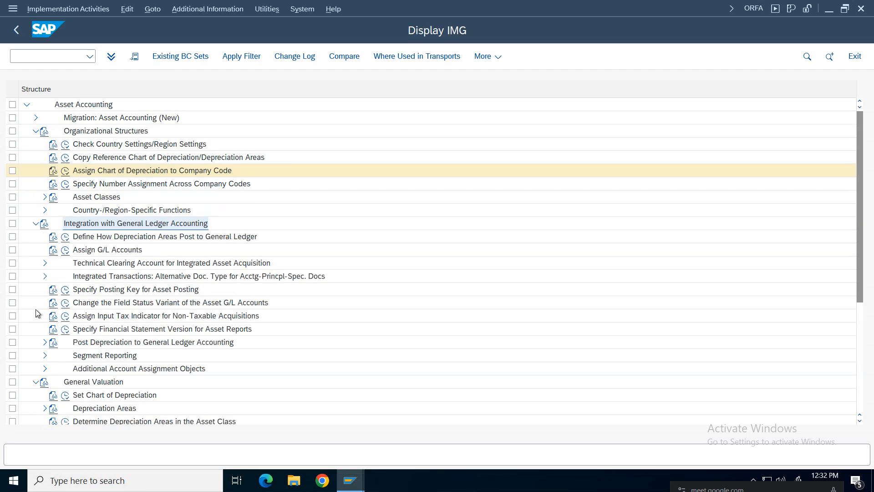
{"action": "left_click", "coordinate": [159, 317]}
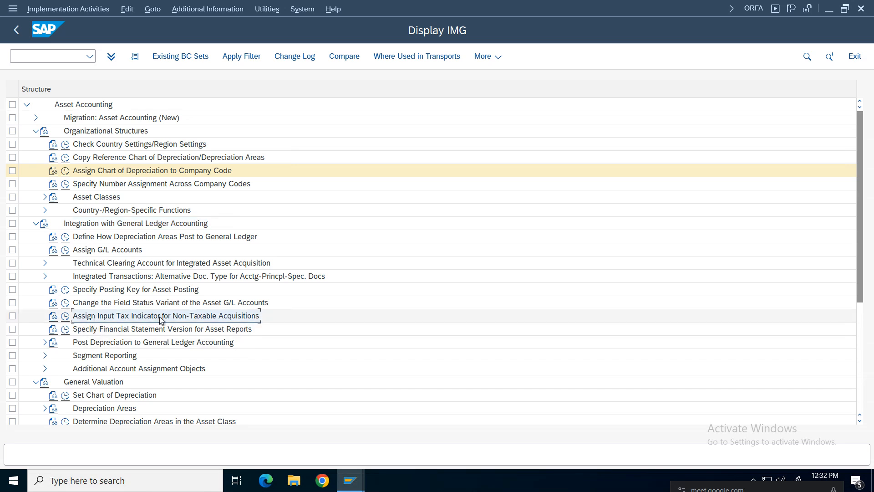
{"action": "left_click", "coordinate": [65, 317]}
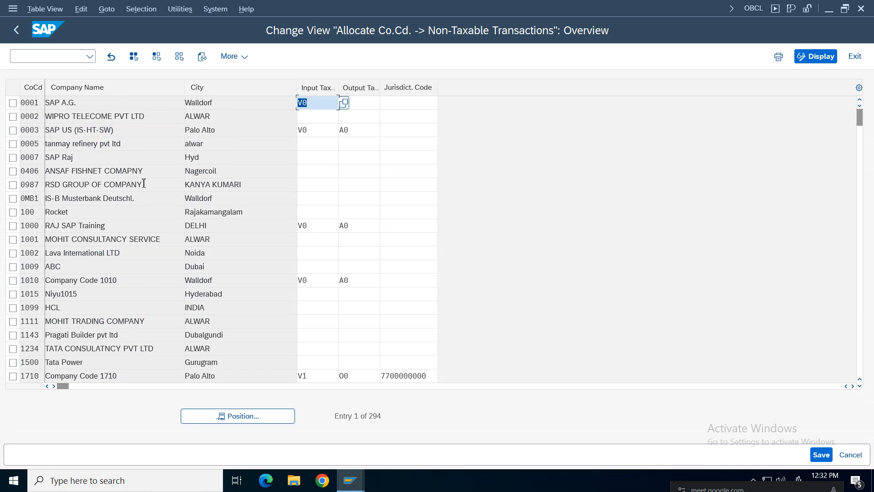
{"action": "left_click", "coordinate": [214, 415]}
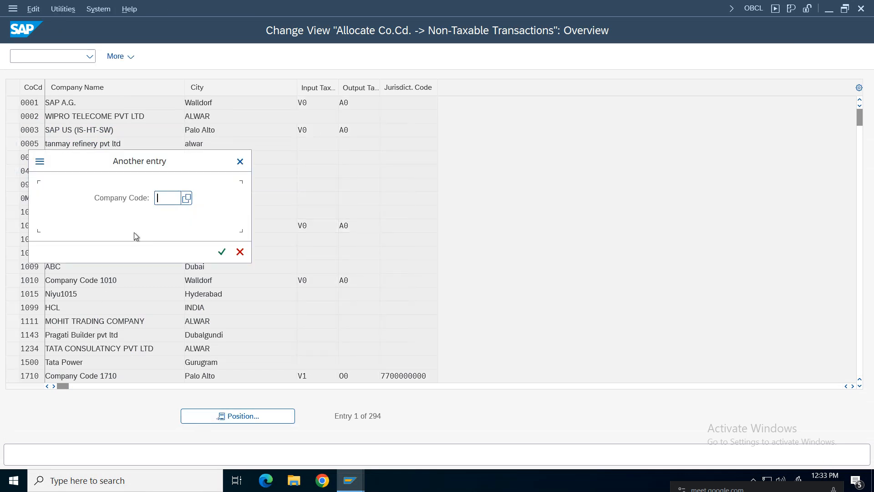
{"action": "type", "text": "vc01"}
{"action": "key", "text": "Return"}
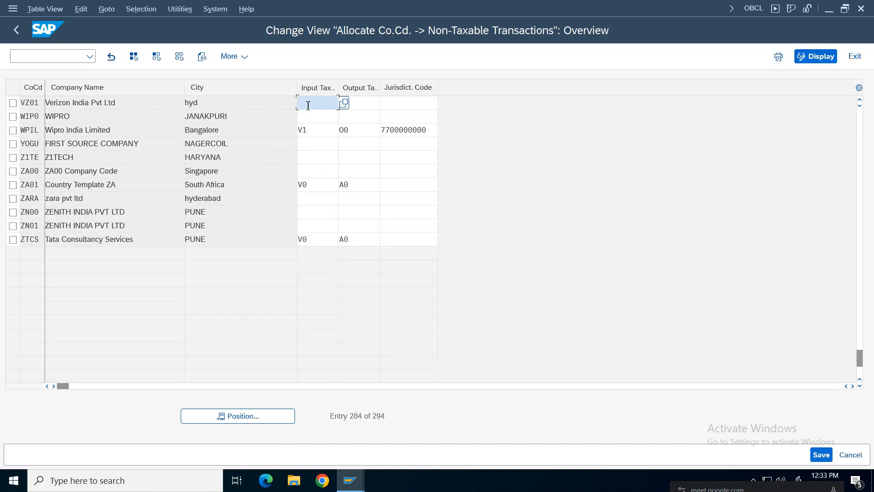
Set input tax code V0 and output tax code A0 for VZ01, then save to the Verizon Group customizing request and exit.
{"action": "type", "text": "v0"}
{"action": "key", "text": "Tab"}
{"action": "type", "text": "a"}
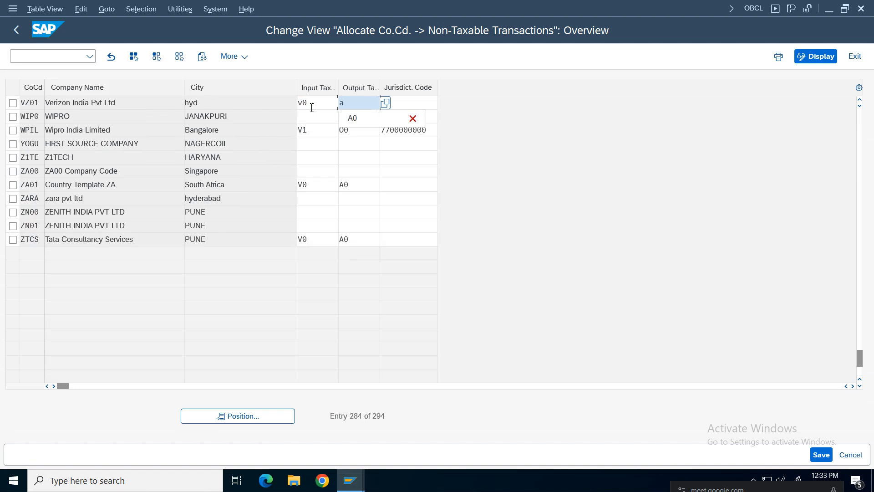
{"action": "key", "text": "Return"}
{"action": "left_click", "coordinate": [815, 453]}
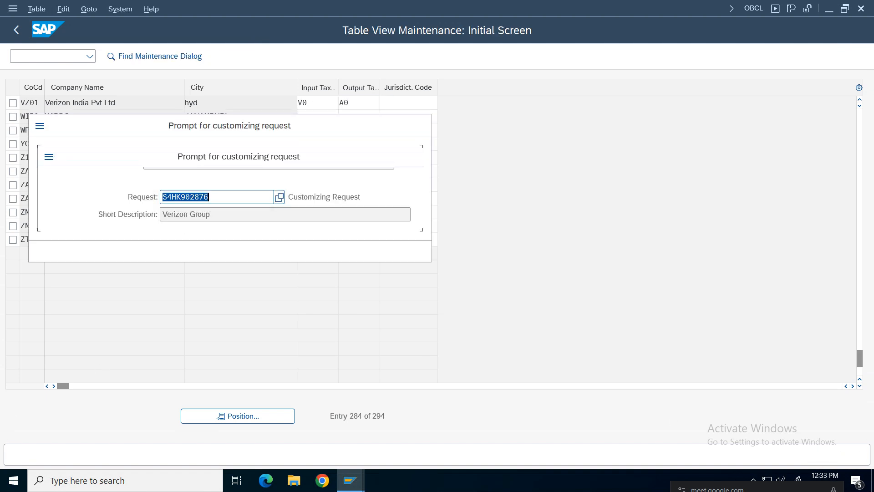
{"action": "left_click", "coordinate": [291, 251]}
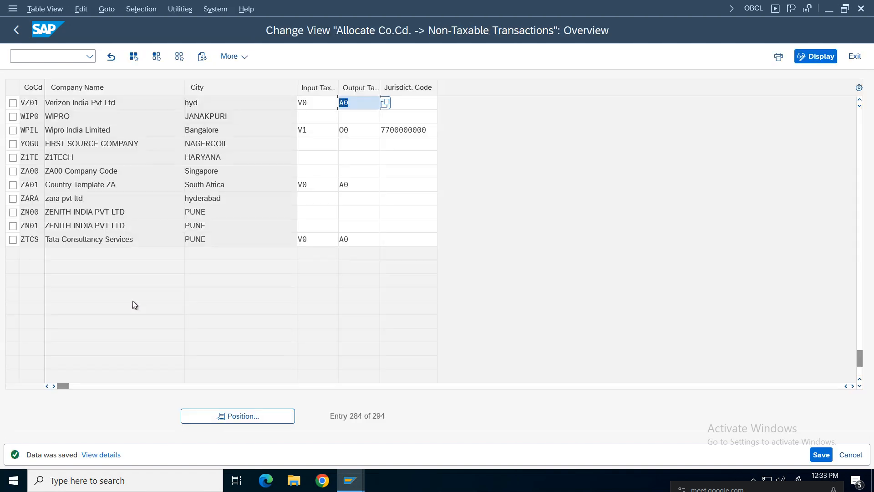
{"action": "left_click", "coordinate": [17, 30]}
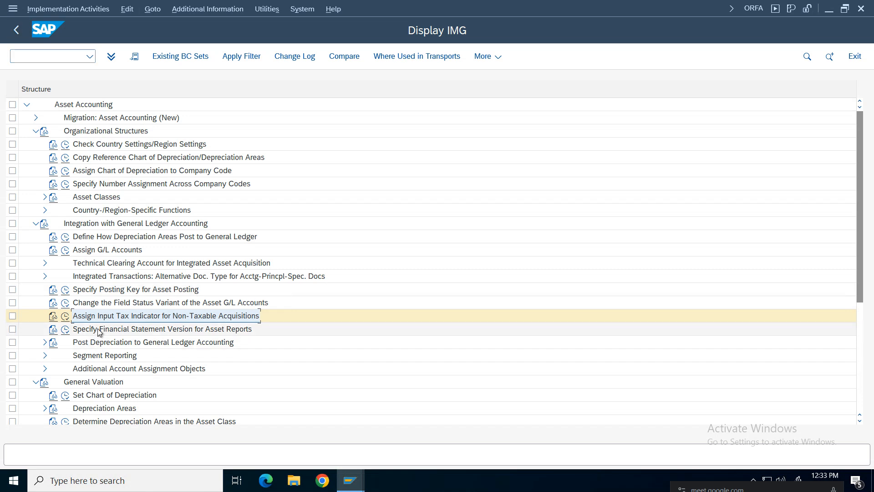
Reopen the assignment of charts of depreciation to company codes and position the list on company code VZ01.
{"action": "left_click", "coordinate": [35, 223]}
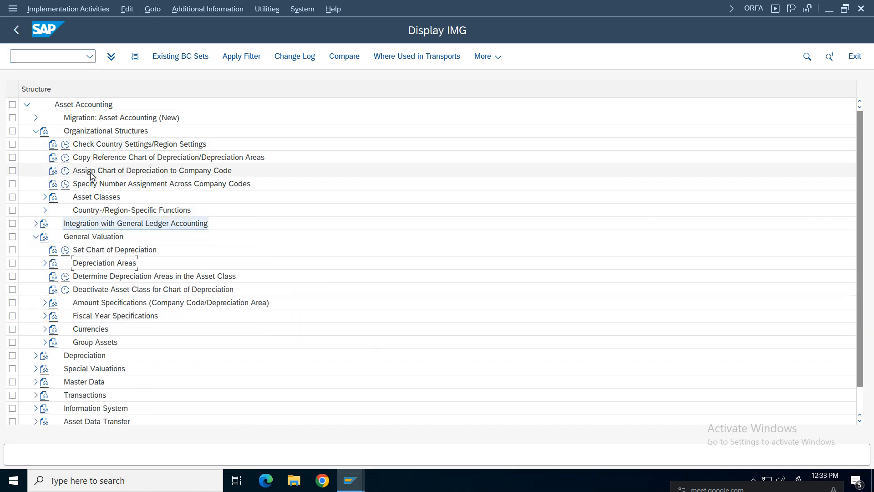
{"action": "left_click", "coordinate": [65, 171]}
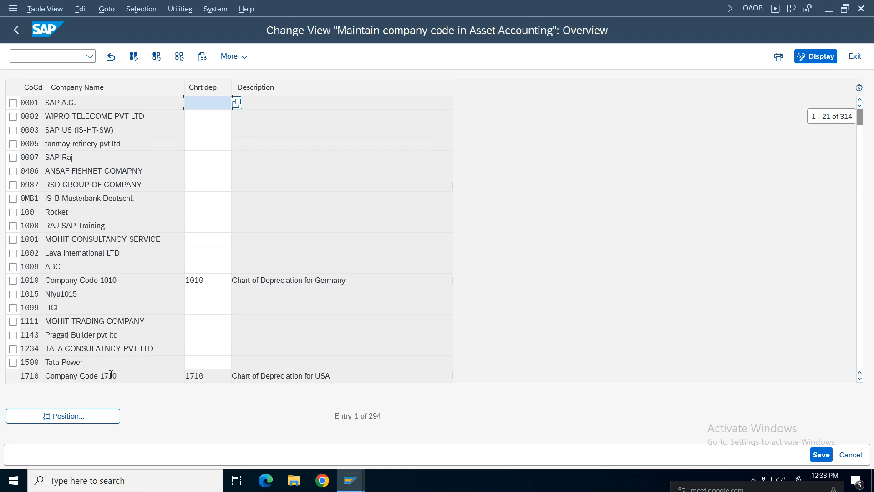
{"action": "left_click", "coordinate": [86, 415]}
{"action": "left_click", "coordinate": [161, 199]}
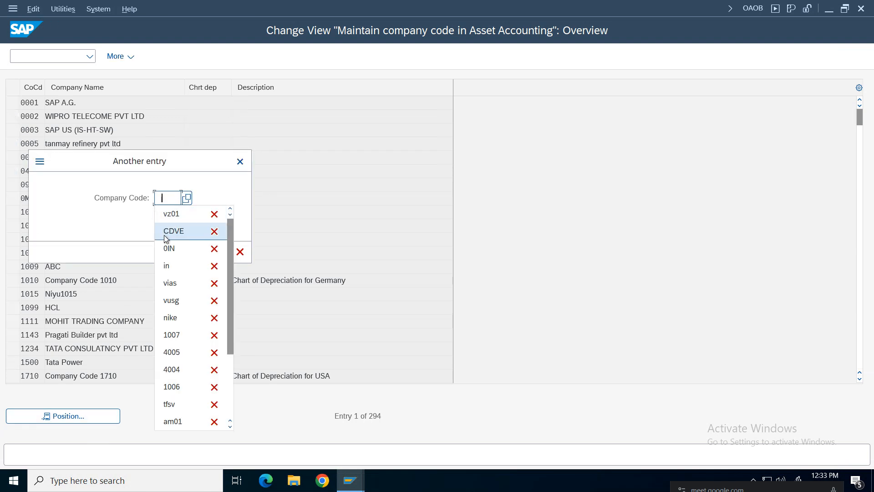
{"action": "left_click", "coordinate": [173, 232]}
{"action": "key", "text": "BackSpace"}
{"action": "key", "text": "BackSpace"}
{"action": "key", "text": "BackSpace"}
{"action": "key", "text": "BackSpace"}
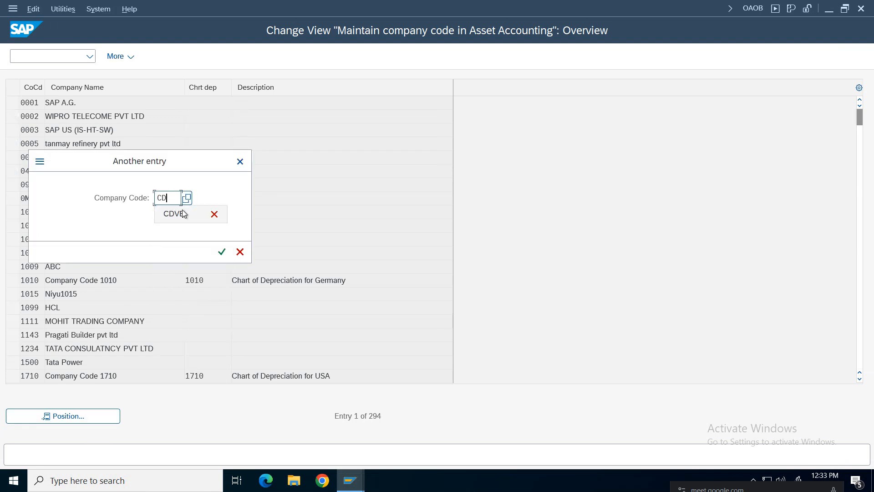
{"action": "type", "text": "vz01"}
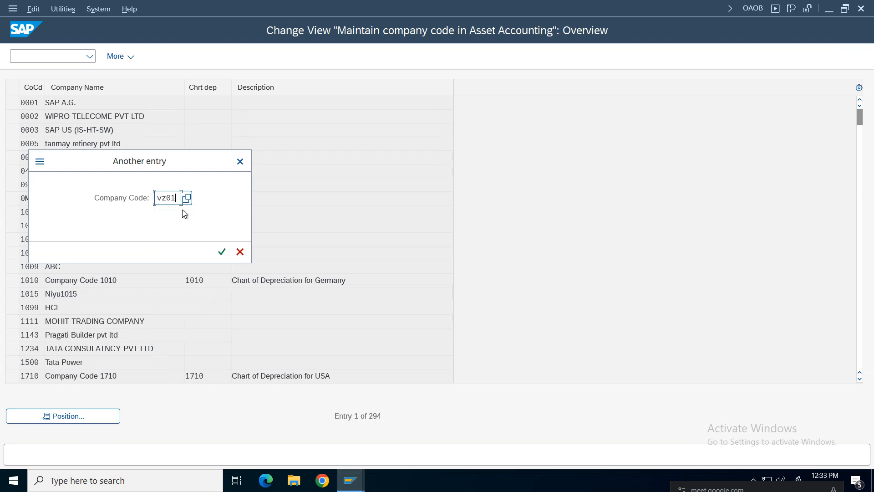
{"action": "key", "text": "Return"}
Assign chart of depreciation CDVE to company code VZ01, save it to the Verizon Group customizing request, and return to the IMG structure.
{"action": "left_click", "coordinate": [206, 107]}
{"action": "left_click", "coordinate": [206, 124]}
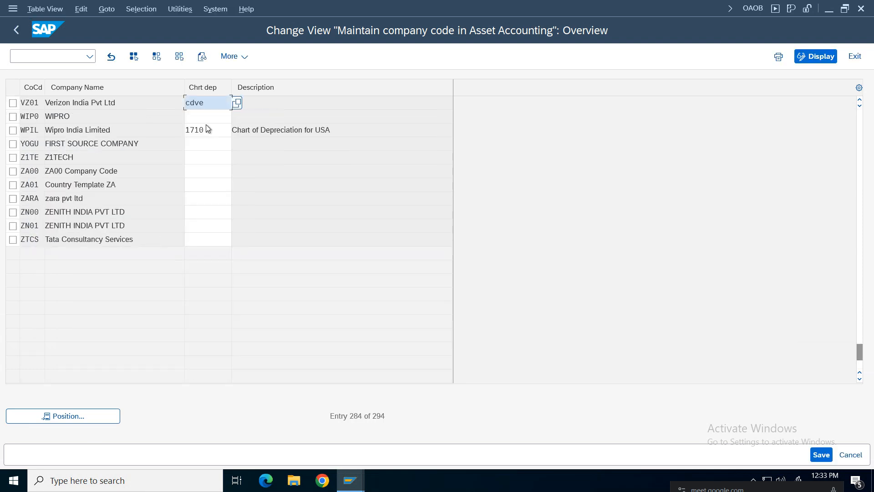
{"action": "left_click_drag", "start_coordinate": [212, 104], "coordinate": [140, 105]}
{"action": "left_click", "coordinate": [821, 455]}
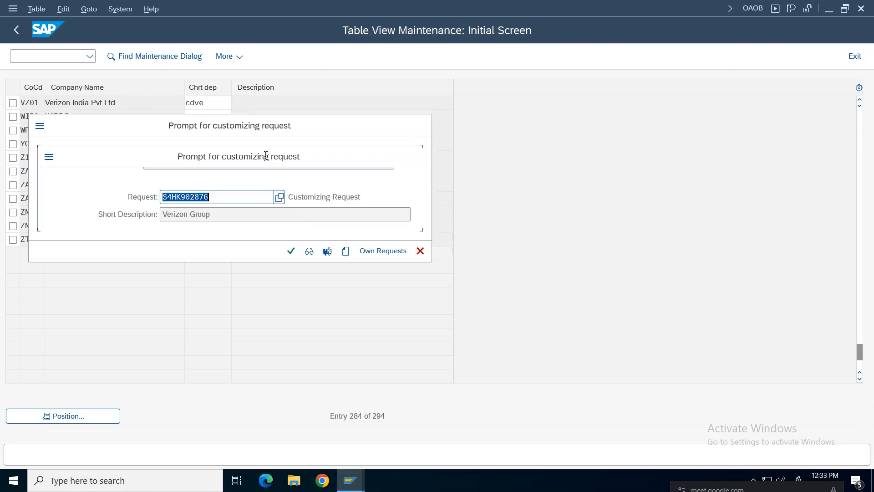
{"action": "left_click", "coordinate": [418, 241]}
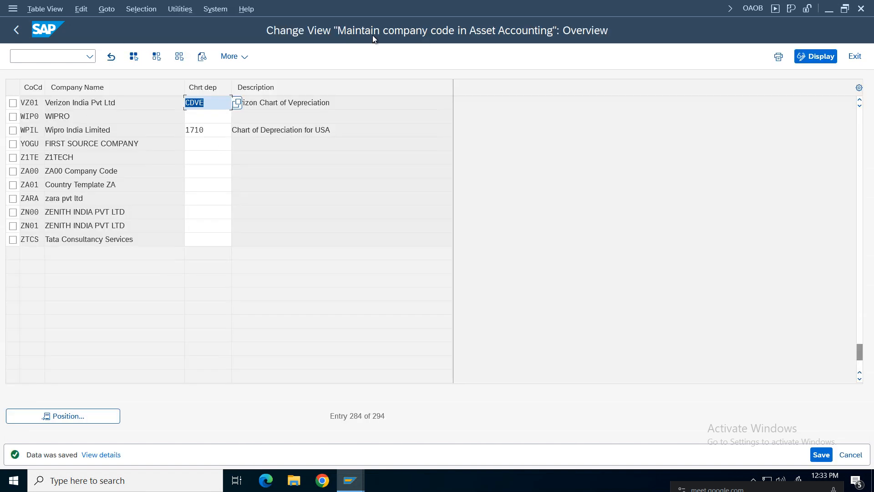
{"action": "left_click", "coordinate": [131, 105]}
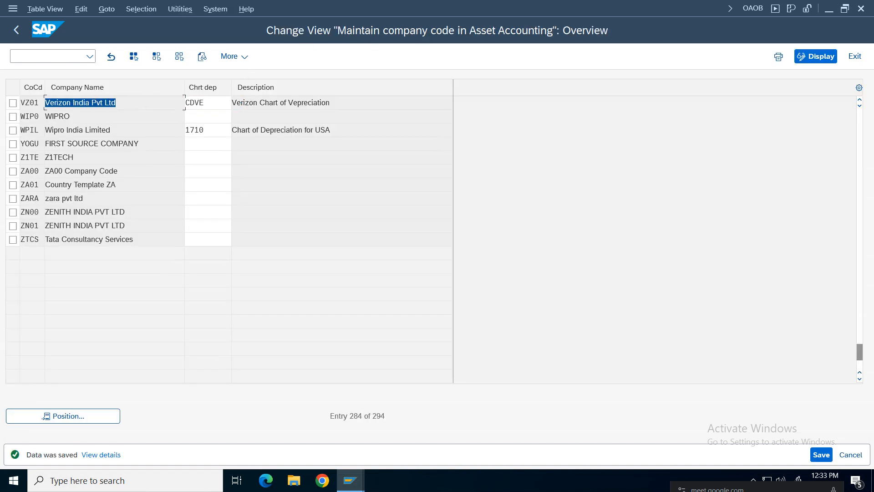
{"action": "left_click", "coordinate": [12, 103]}
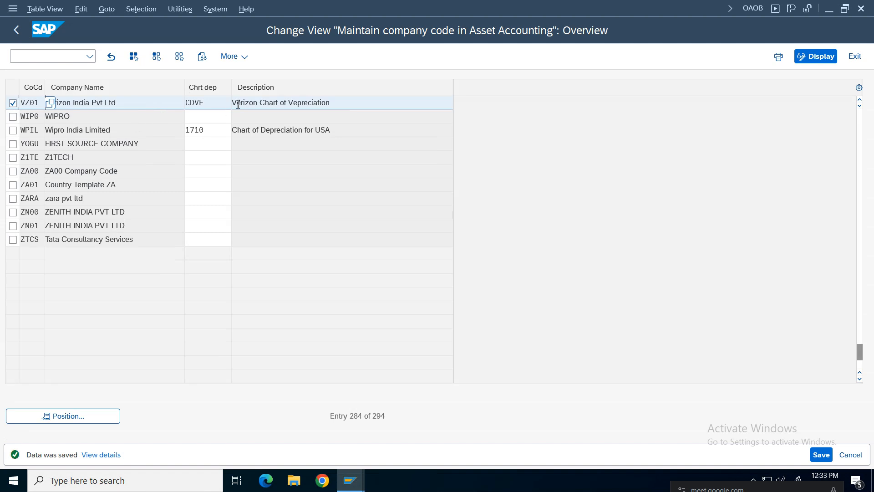
{"action": "left_click_drag", "start_coordinate": [122, 104], "coordinate": [47, 104]}
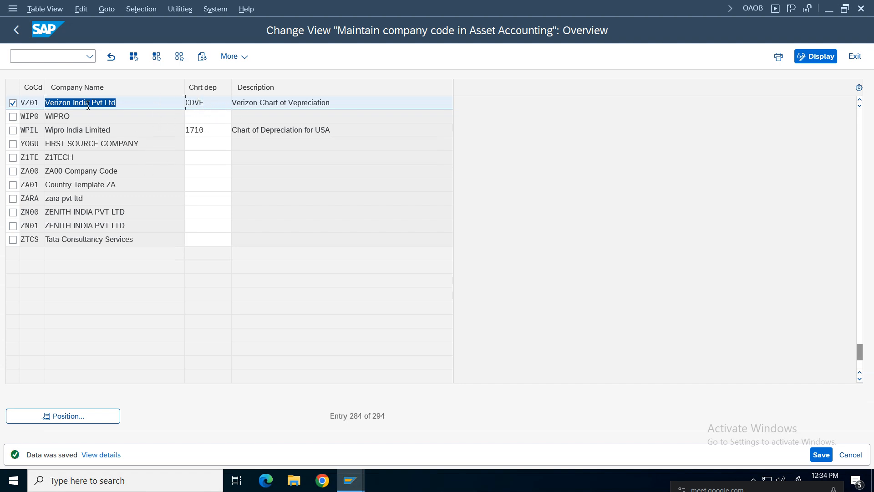
{"action": "left_click", "coordinate": [20, 37]}
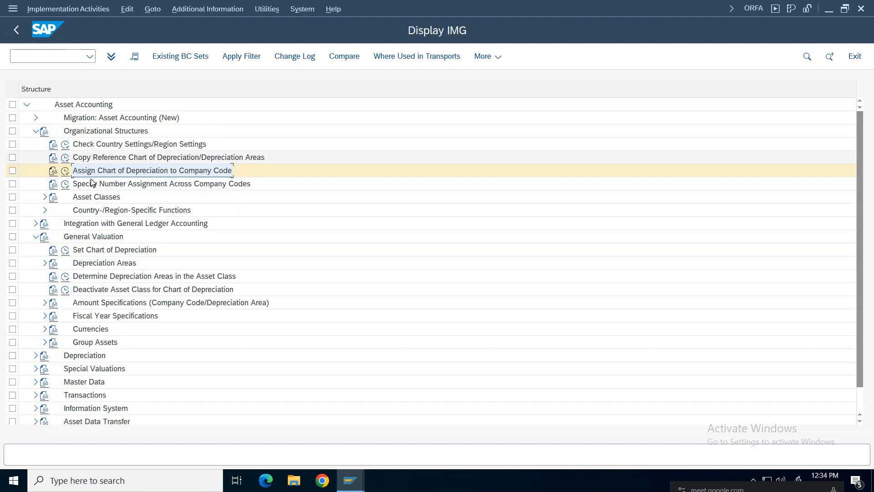
Open the asset class definitions and examine existing classes such as Fixtures Fittings, Vehicles, Computer Hardware and Office Equipment.
{"action": "left_click", "coordinate": [103, 197]}
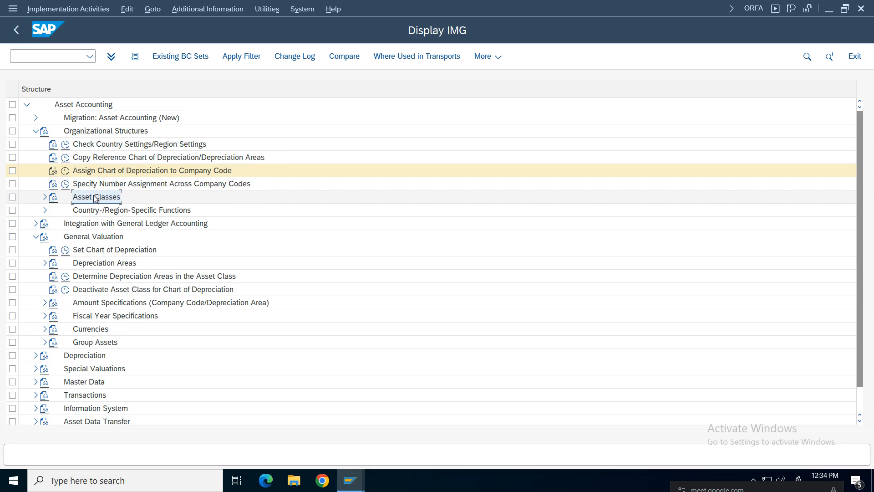
{"action": "left_click", "coordinate": [45, 196]}
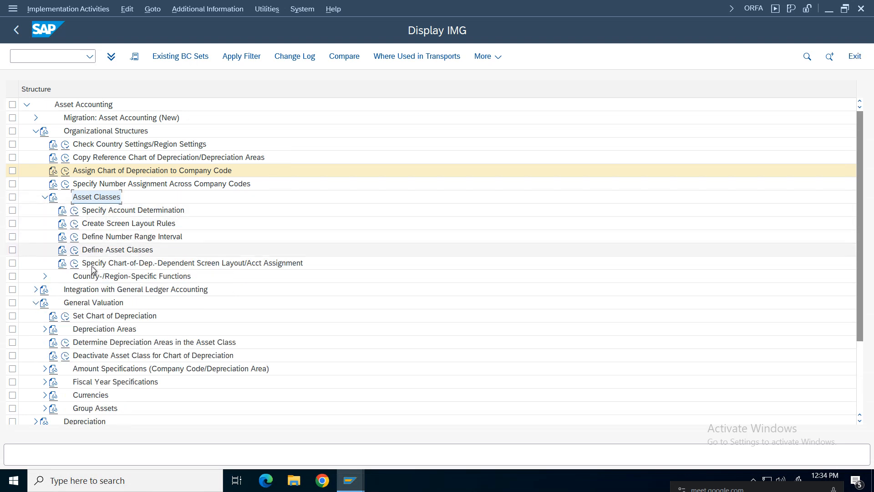
{"action": "left_click", "coordinate": [74, 250]}
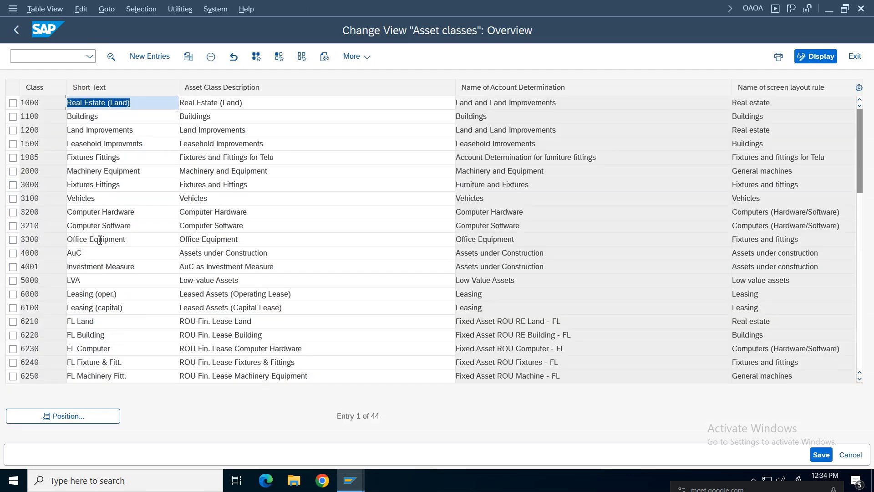
{"action": "left_click", "coordinate": [136, 238]}
{"action": "left_click", "coordinate": [129, 225]}
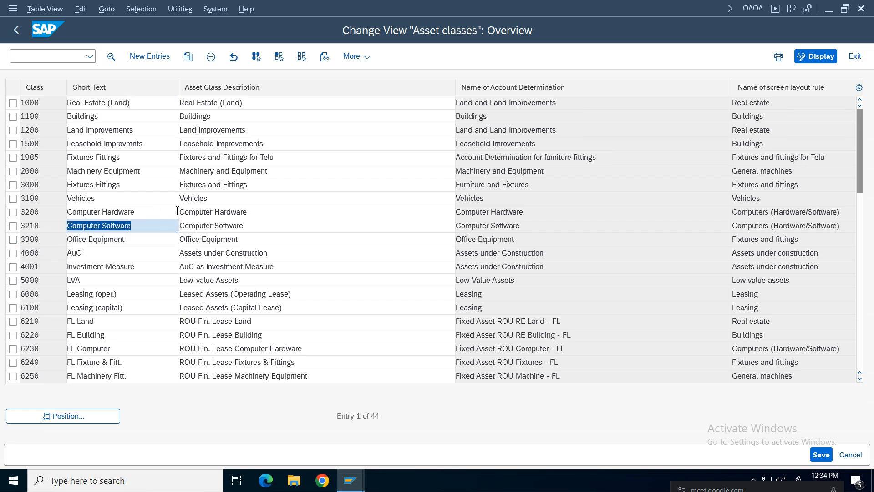
{"action": "left_click", "coordinate": [127, 211]}
{"action": "left_click", "coordinate": [109, 199]}
{"action": "left_click", "coordinate": [88, 186]}
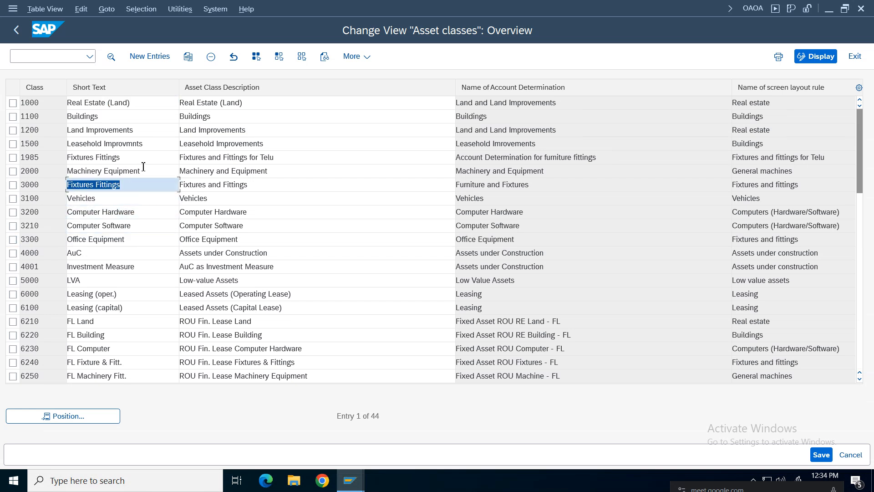
{"action": "left_click", "coordinate": [142, 157]}
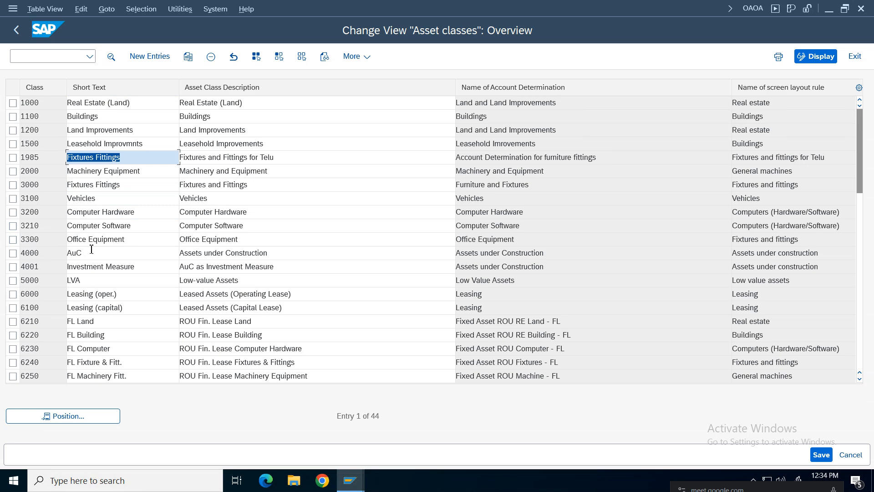
{"action": "left_click", "coordinate": [146, 242]}
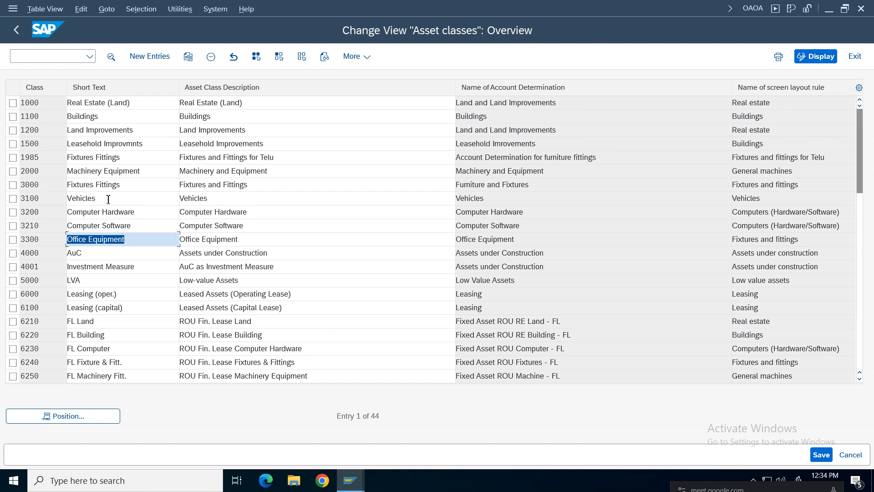
{"action": "left_click", "coordinate": [18, 33]}
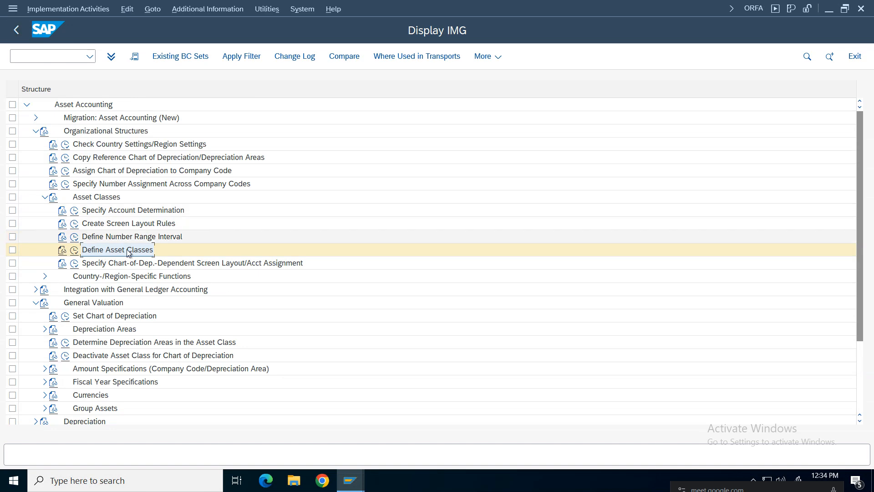
Open the account determination settings and copy entry 30000 Fixtures and Fittings under the new key VZFF.
{"action": "left_click", "coordinate": [108, 213]}
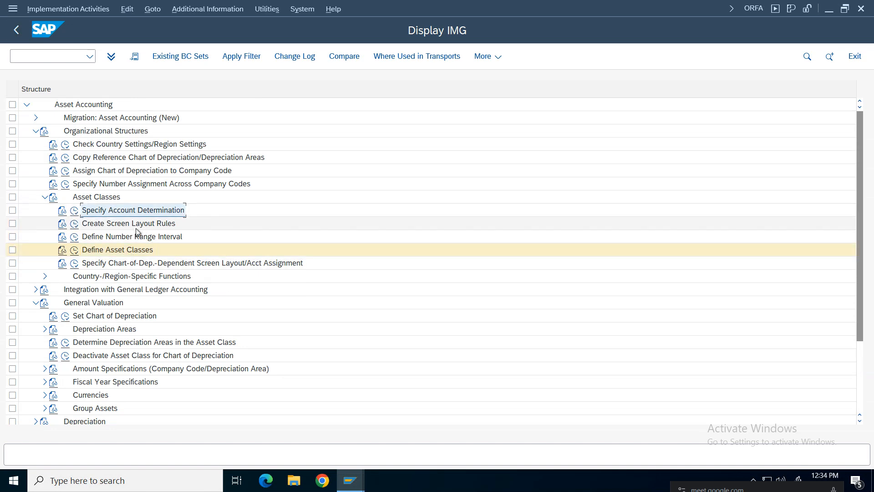
{"action": "left_click", "coordinate": [74, 210]}
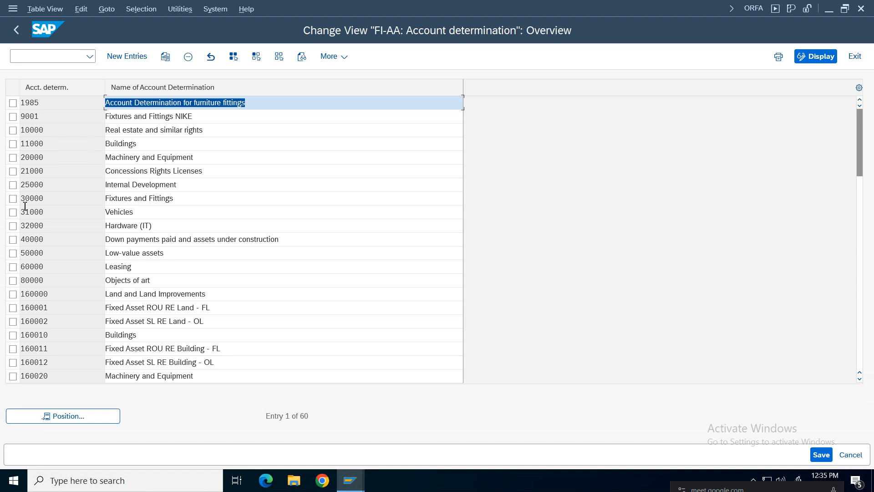
{"action": "left_click", "coordinate": [13, 198]}
{"action": "left_click", "coordinate": [165, 56]}
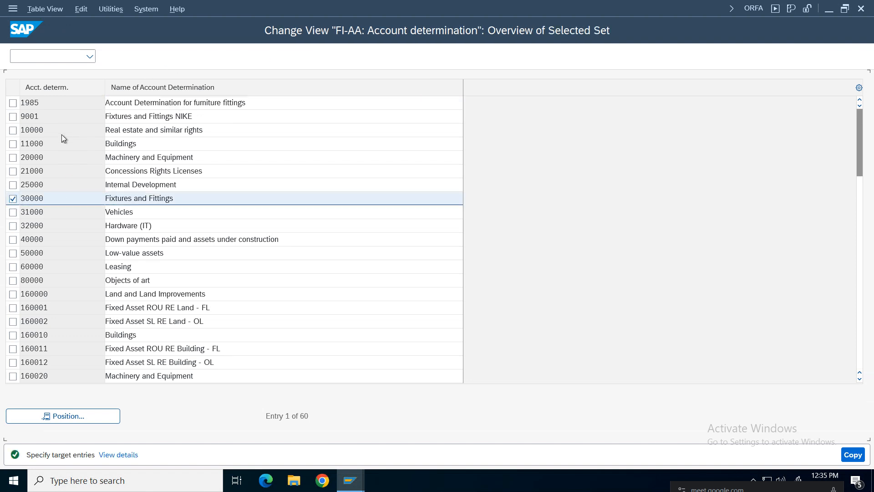
{"action": "left_click", "coordinate": [54, 104]}
{"action": "key", "text": "BackSpace"}
{"action": "key", "text": "BackSpace"}
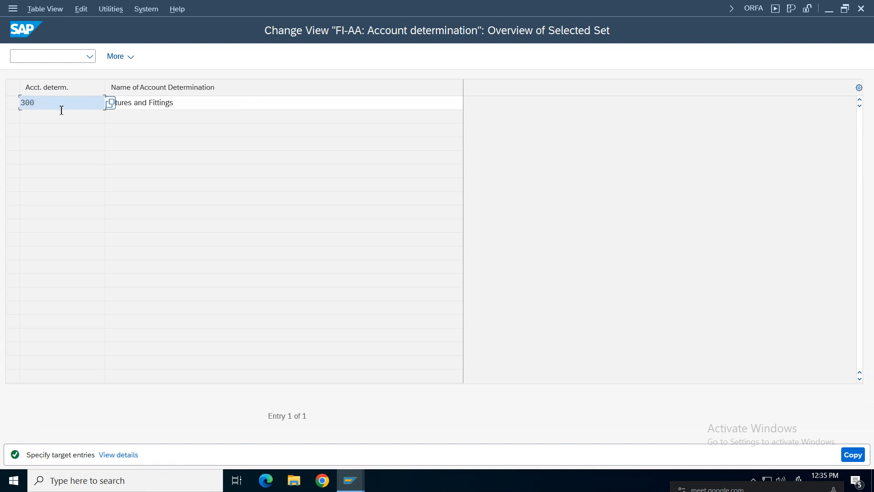
{"action": "key", "text": "BackSpace"}
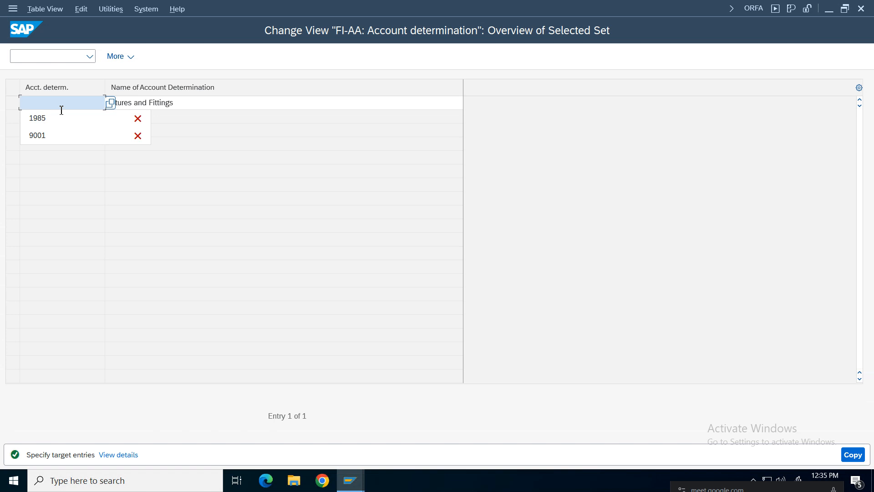
{"action": "left_click", "coordinate": [198, 106]}
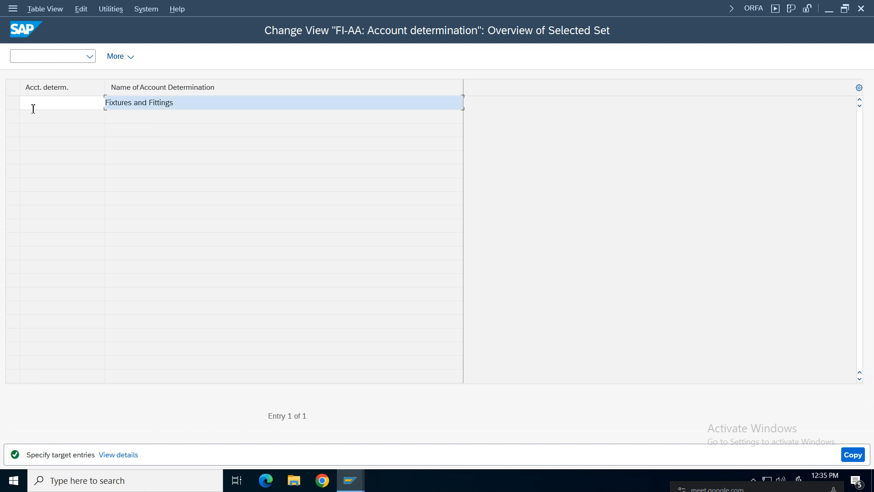
{"action": "left_click", "coordinate": [79, 105]}
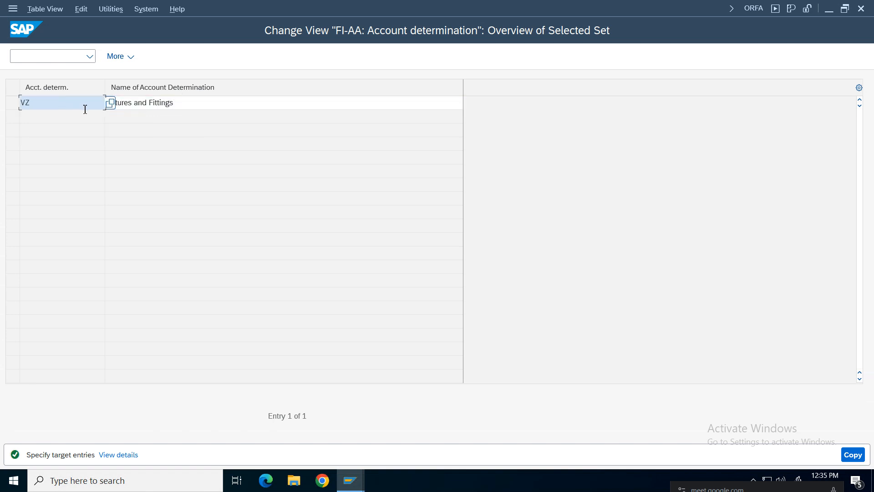
Name account determination VZFF "Fixtures and Fittings Verizon" and complete the copy.
{"action": "left_click", "coordinate": [210, 109]}
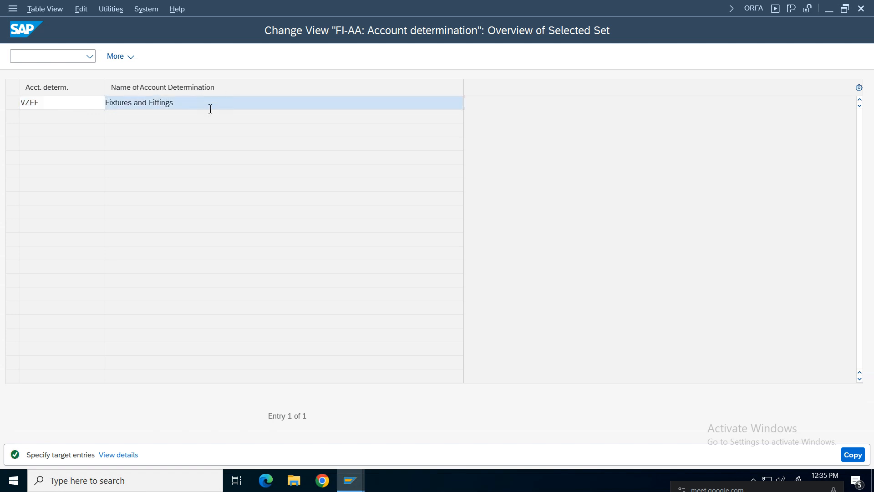
{"action": "type", "text": "Verizo"}
{"action": "type", "text": "n"}
{"action": "key", "text": "Return"}
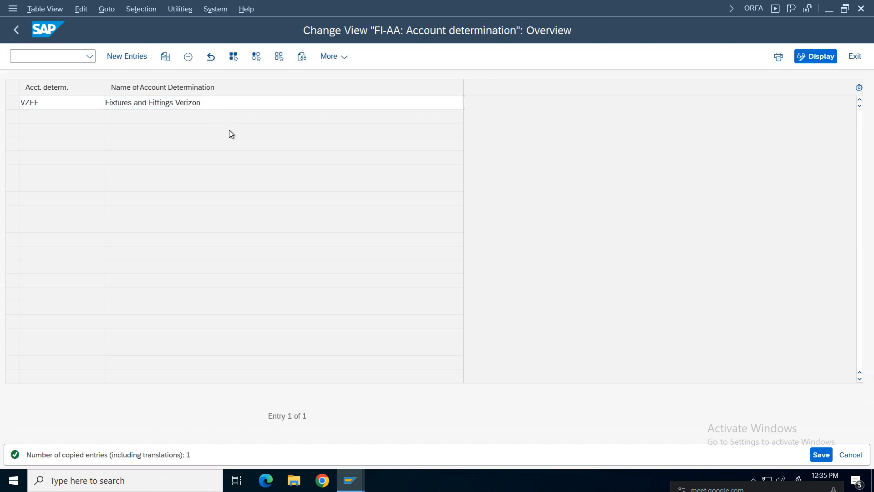
Save account determination VZFF to the Verizon Group customizing request and return to the IMG structure.
{"action": "left_click", "coordinate": [825, 458]}
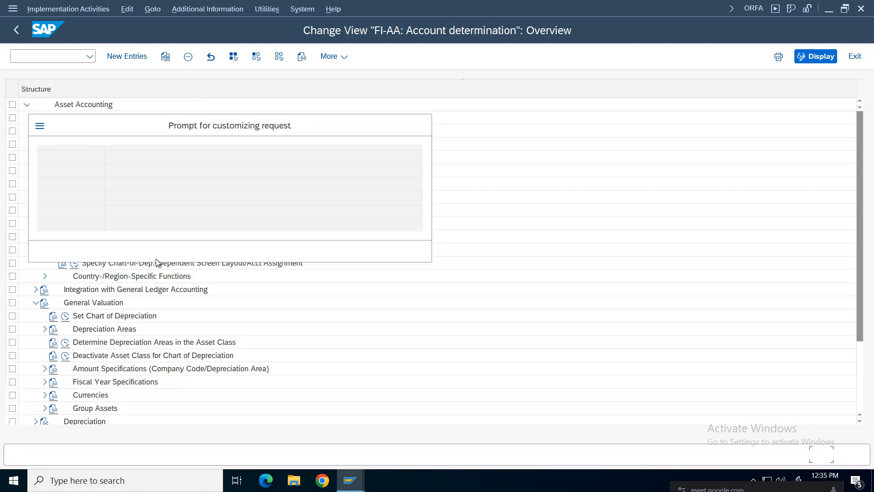
{"action": "left_click", "coordinate": [289, 251]}
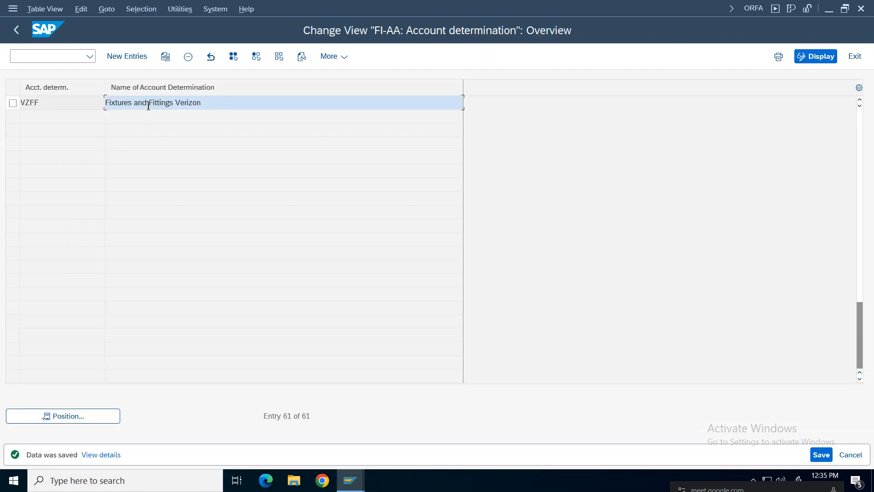
{"action": "double_click", "coordinate": [148, 106]}
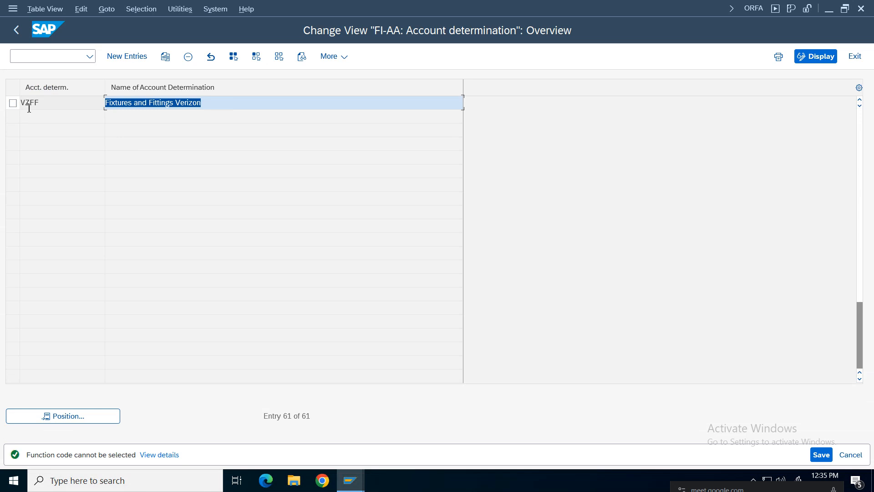
{"action": "left_click", "coordinate": [86, 104]}
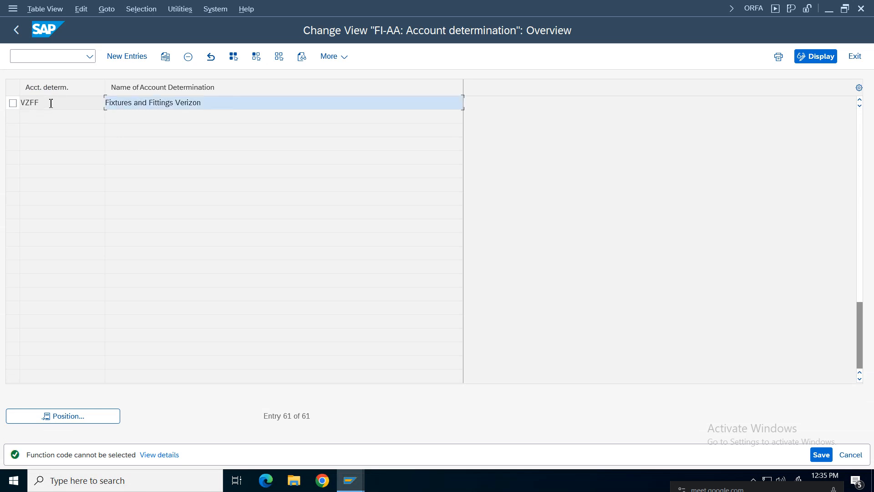
{"action": "left_click", "coordinate": [16, 30]}
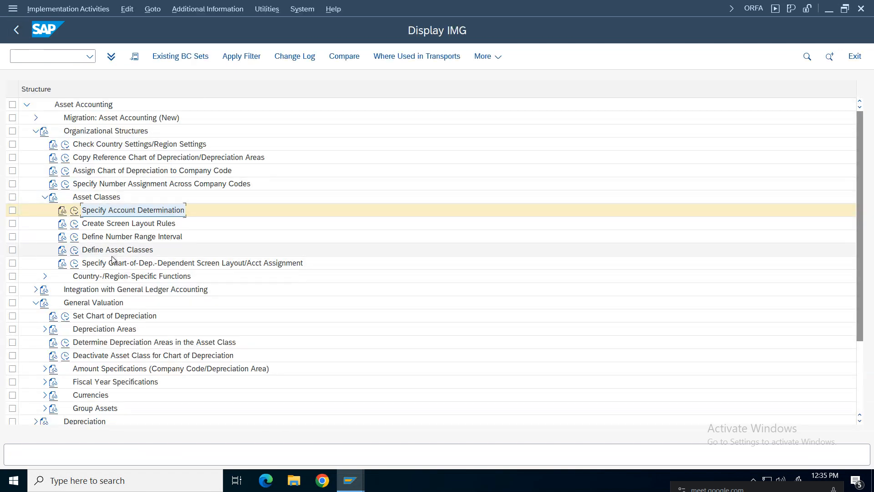
Open the screen layout rules and copy rule 3000 Fixtures and fittings as VZFF, named "Fixtures and fittings verizon".
{"action": "left_click", "coordinate": [74, 223]}
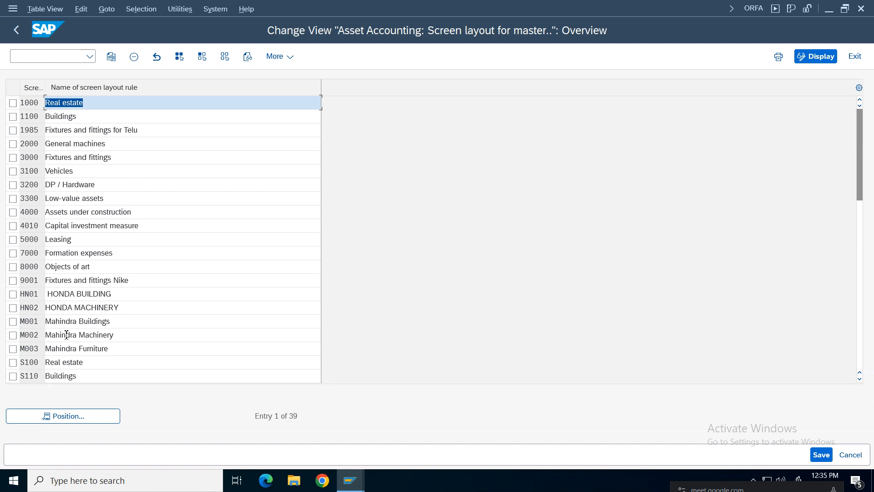
{"action": "left_click", "coordinate": [75, 160]}
{"action": "left_click", "coordinate": [13, 157]}
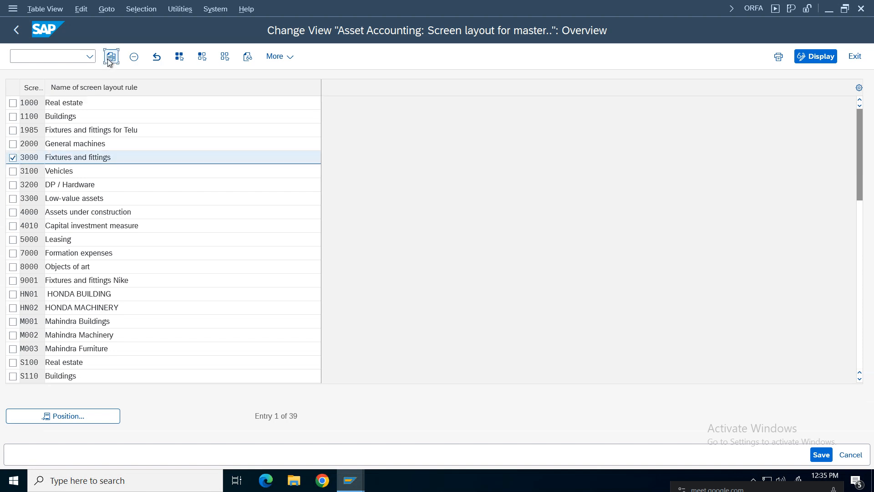
{"action": "left_click", "coordinate": [110, 57]}
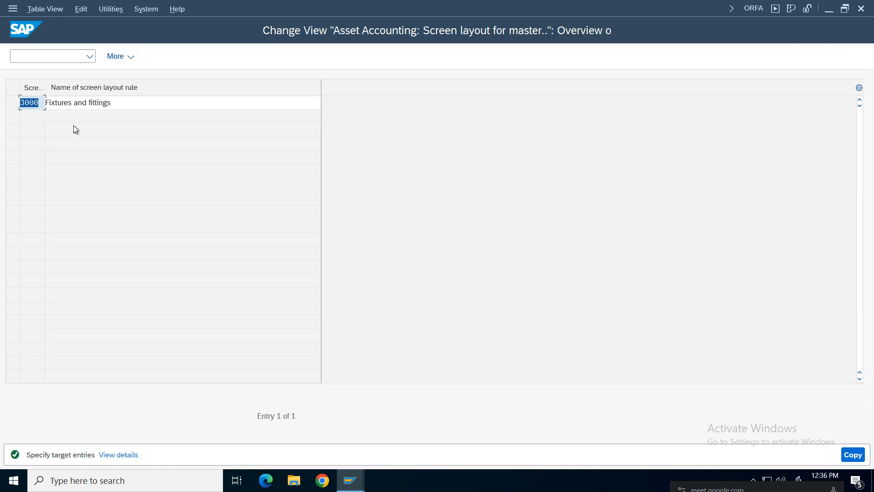
{"action": "key", "text": "BackSpace"}
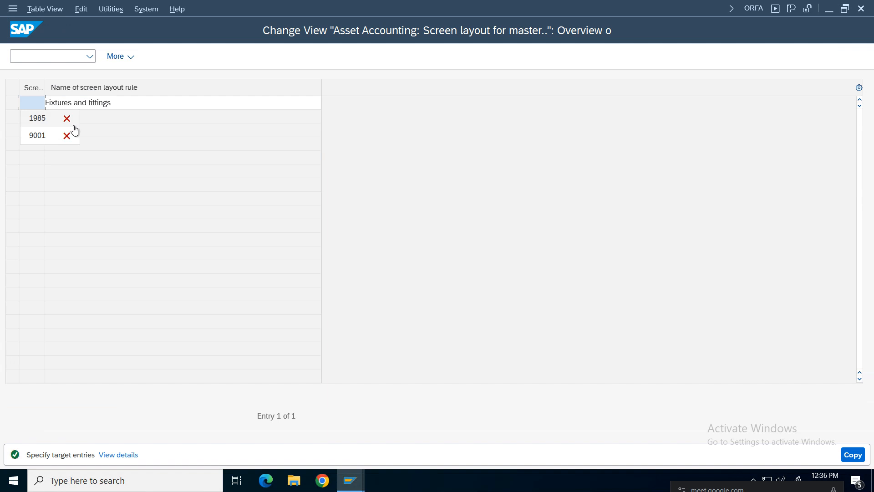
{"action": "type", "text": "v"}
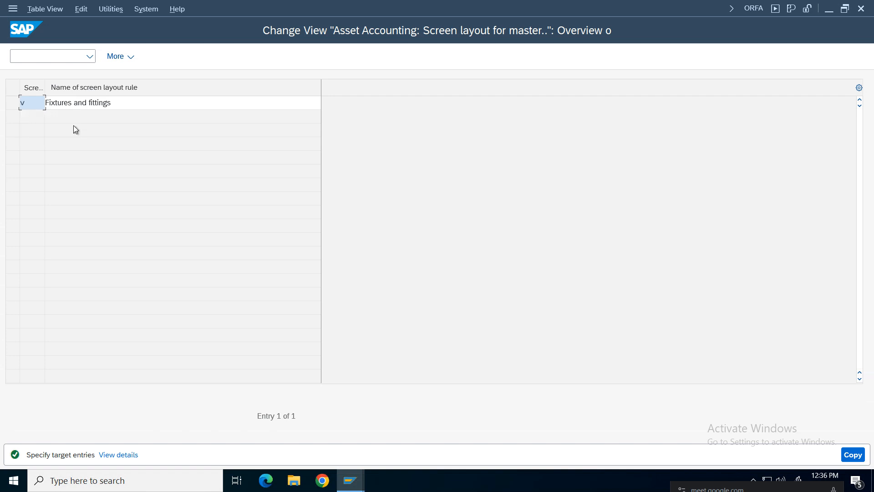
{"action": "type", "text": "zFF"}
{"action": "left_click", "coordinate": [142, 109]}
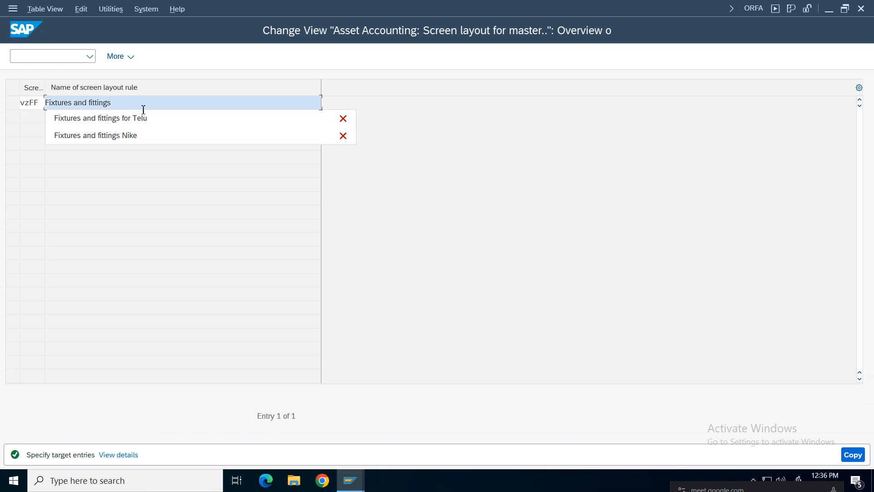
{"action": "type", "text": "verizon"}
{"action": "key", "text": "Return"}
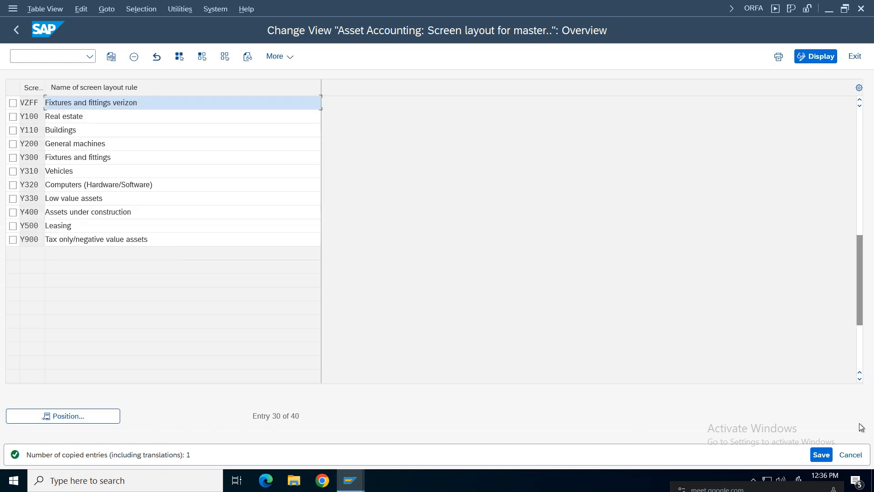
Save screen layout rule VZFF to the Verizon Group customizing request and return to the IMG structure.
{"action": "key", "text": "ctrl+s"}
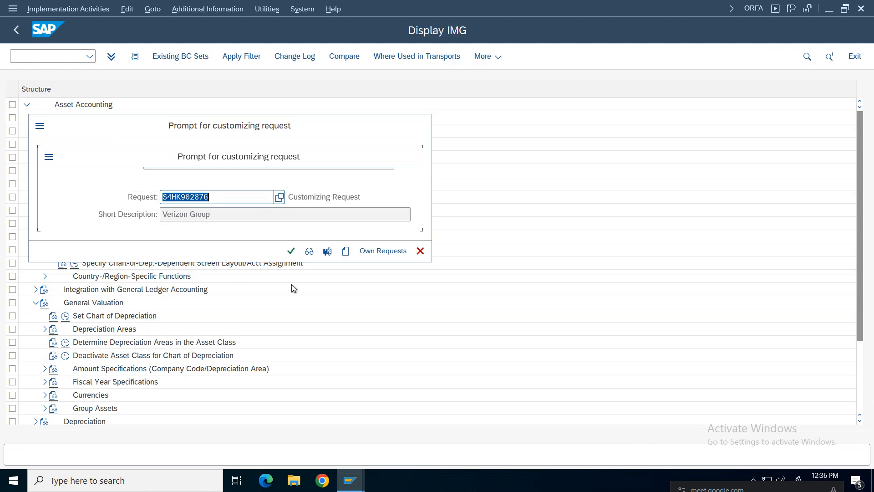
{"action": "left_click", "coordinate": [291, 250]}
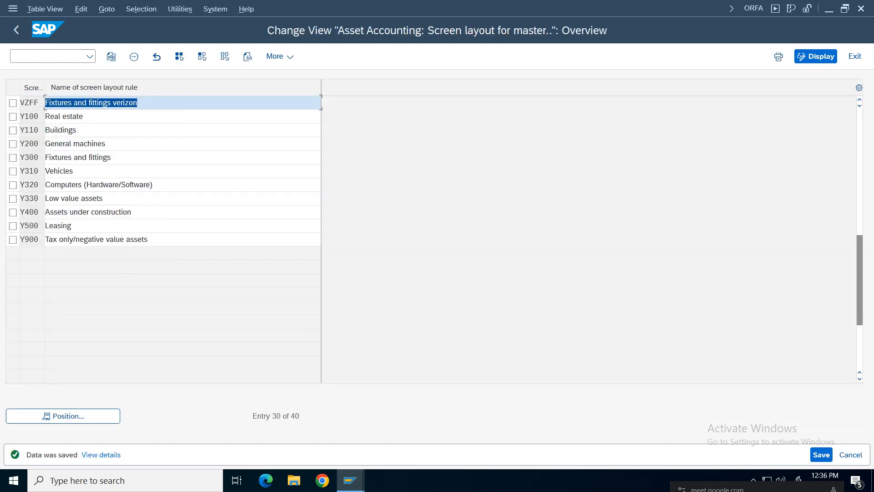
{"action": "left_click", "coordinate": [17, 32]}
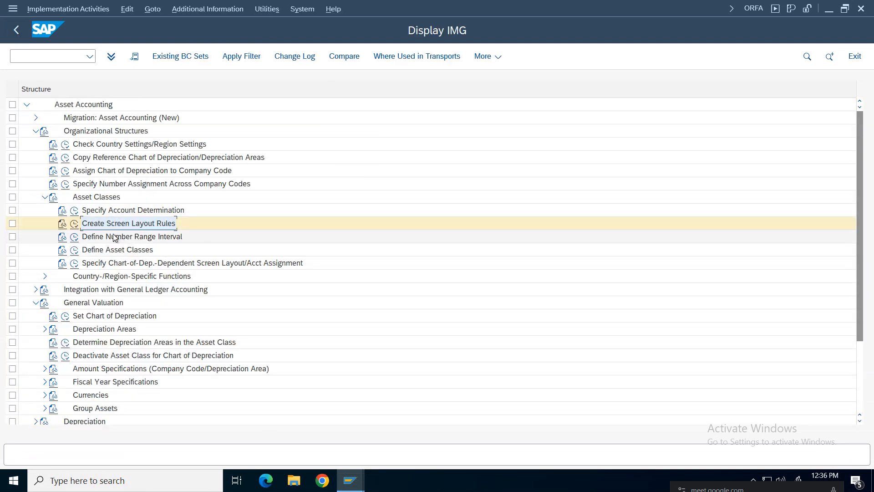
Open the asset number range intervals of company code VZ01 for editing.
{"action": "left_click", "coordinate": [99, 238]}
{"action": "left_click", "coordinate": [75, 236]}
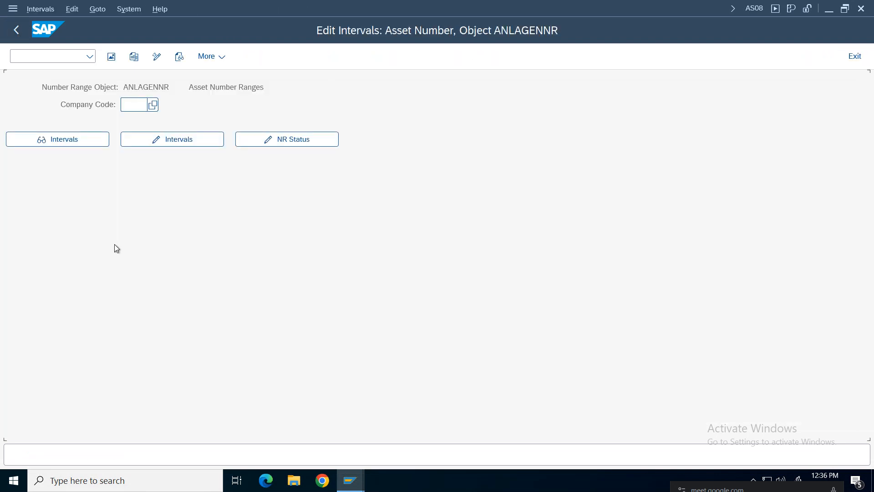
{"action": "left_click", "coordinate": [131, 106]}
{"action": "left_click", "coordinate": [131, 105]}
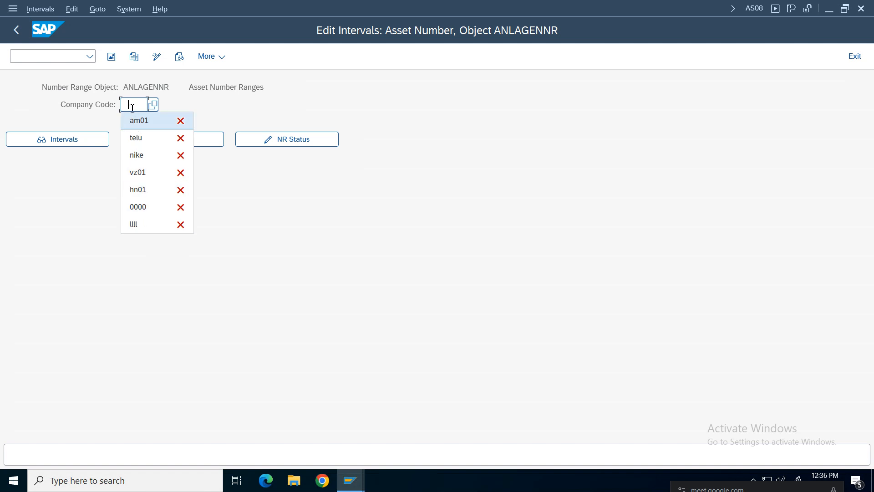
{"action": "left_click", "coordinate": [153, 107]}
{"action": "type", "text": "vz01"}
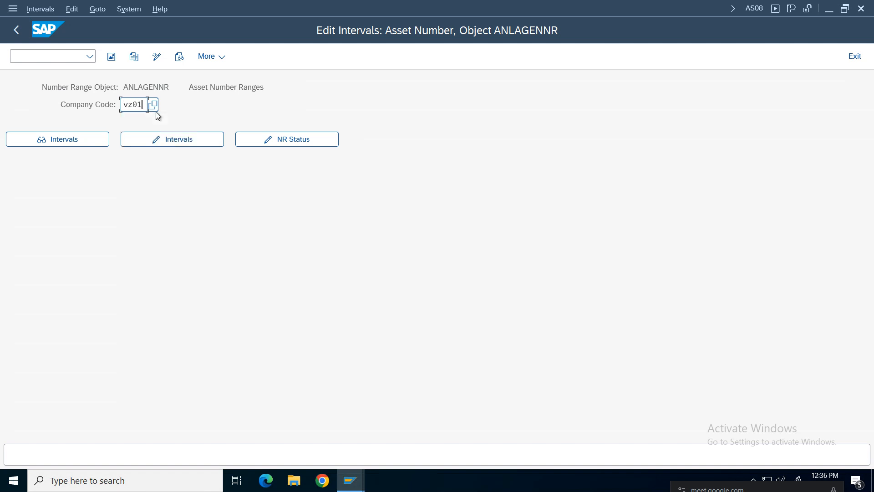
{"action": "left_click", "coordinate": [163, 140]}
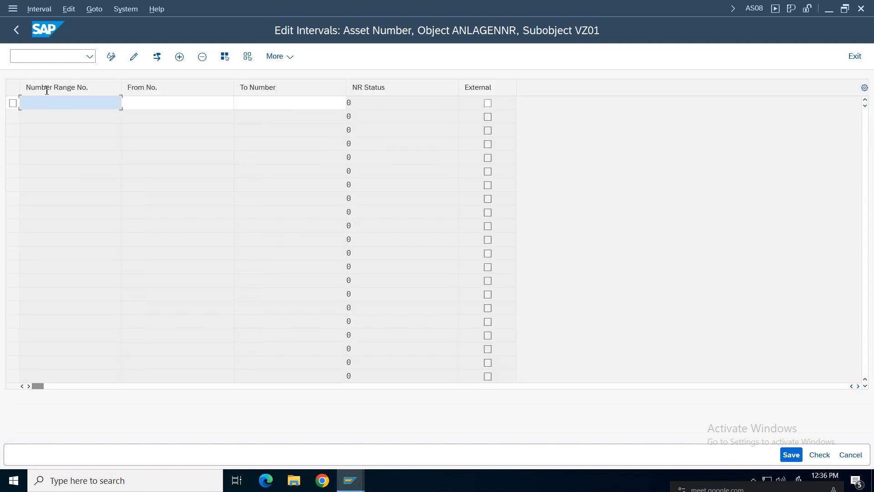
Create asset number range 01 from 1 to 100 for VZ01, save it, and return to the IMG structure.
{"action": "type", "text": "01"}
{"action": "key", "text": "Tab"}
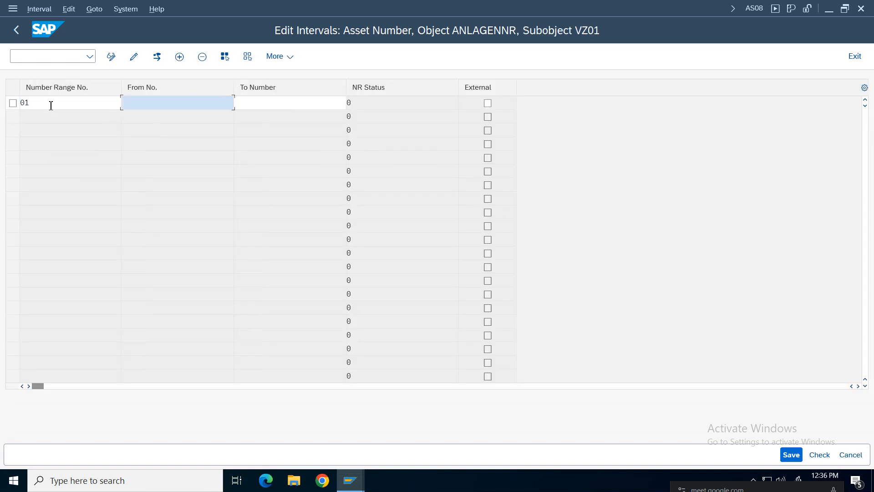
{"action": "type", "text": "1"}
{"action": "key", "text": "Tab"}
{"action": "type", "text": "100"}
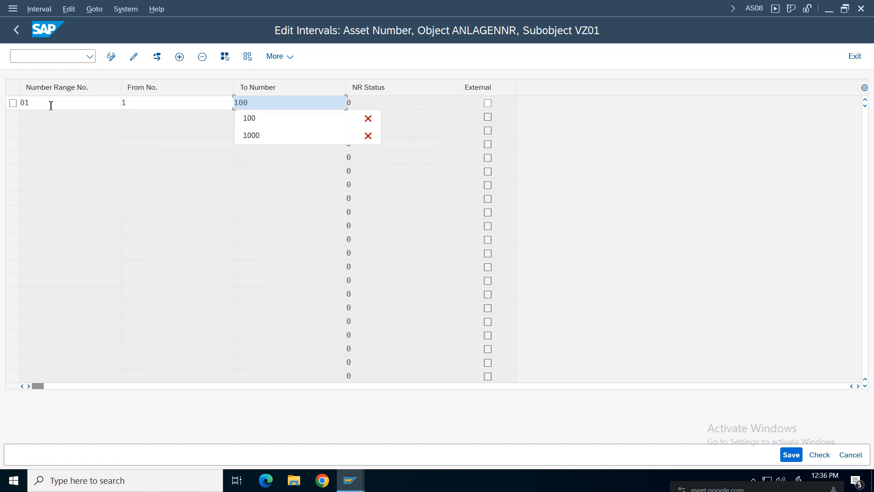
{"action": "left_click", "coordinate": [96, 191]}
{"action": "left_click", "coordinate": [793, 457]}
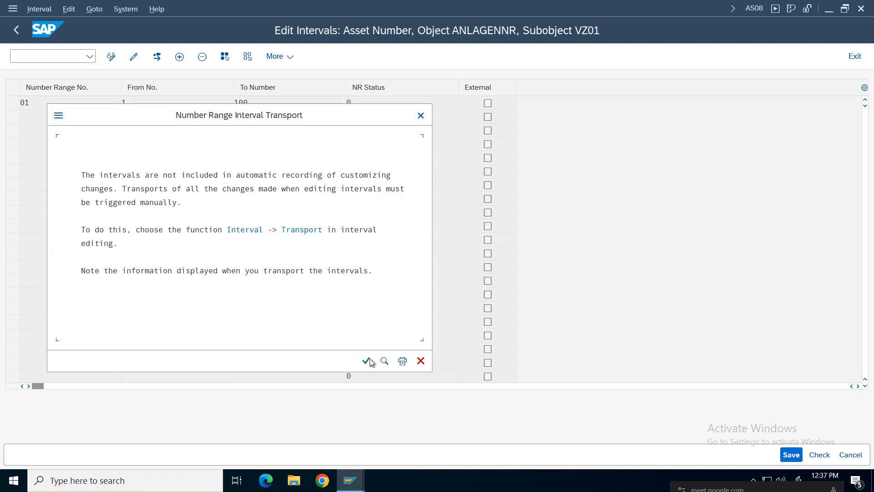
{"action": "left_click", "coordinate": [367, 361]}
{"action": "left_click", "coordinate": [16, 29]}
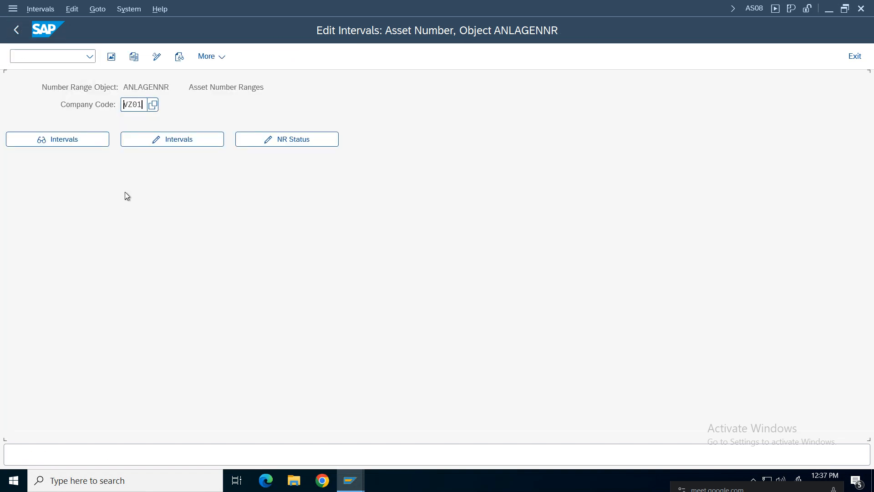
{"action": "left_click", "coordinate": [16, 29]}
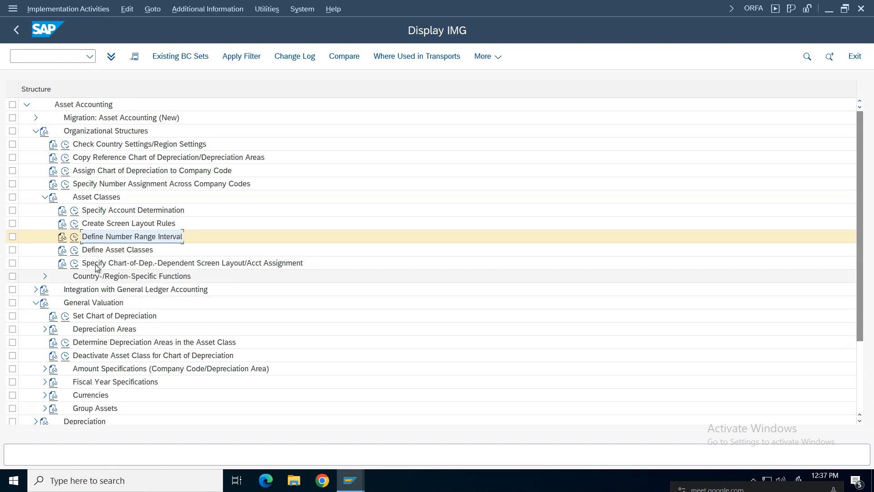
Open the asset class definitions and copy class 1985 Fixtures Fittings as new asset class VZFF.
{"action": "left_click", "coordinate": [75, 250]}
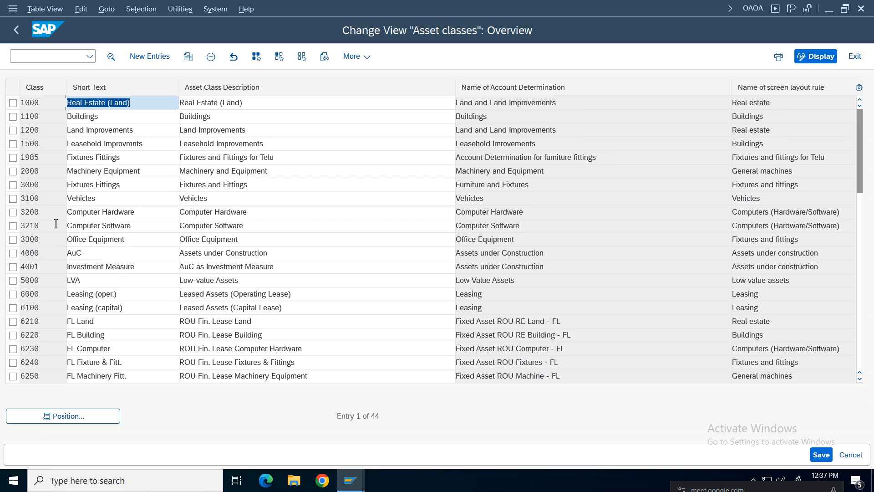
{"action": "left_click", "coordinate": [87, 157]}
{"action": "left_click", "coordinate": [12, 157]}
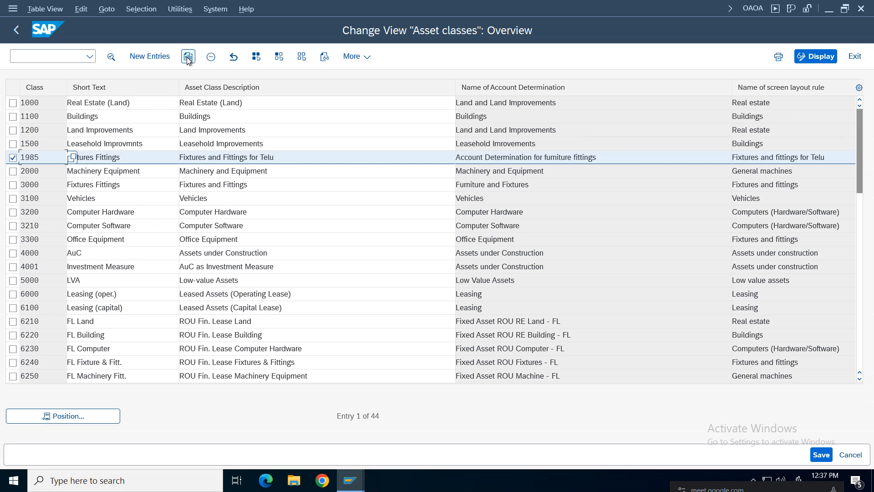
{"action": "left_click", "coordinate": [187, 57]}
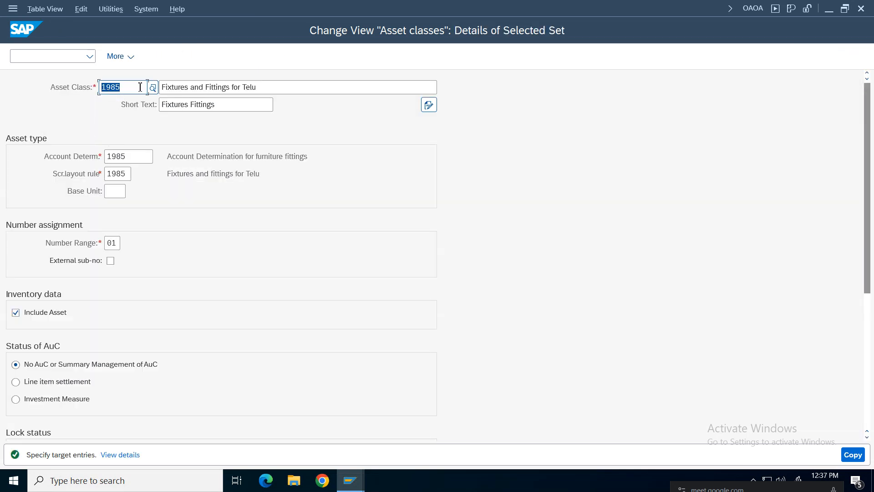
{"action": "type", "text": "1"}
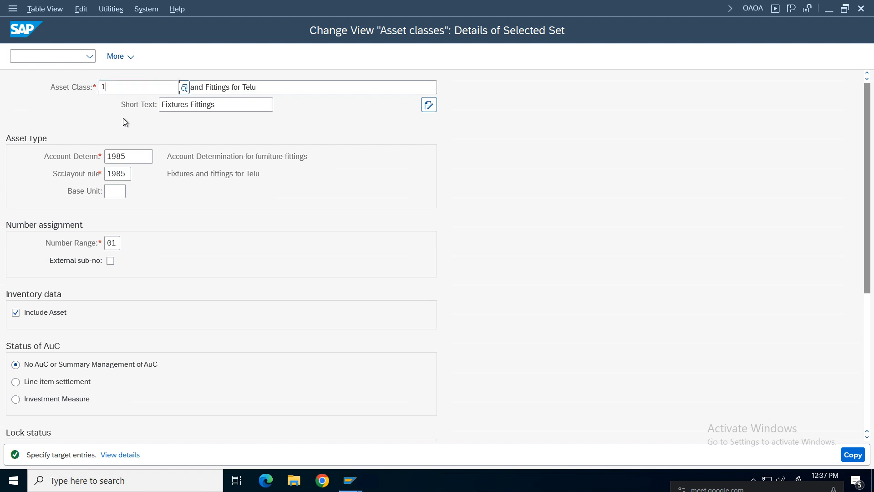
{"action": "key", "text": "BackSpace"}
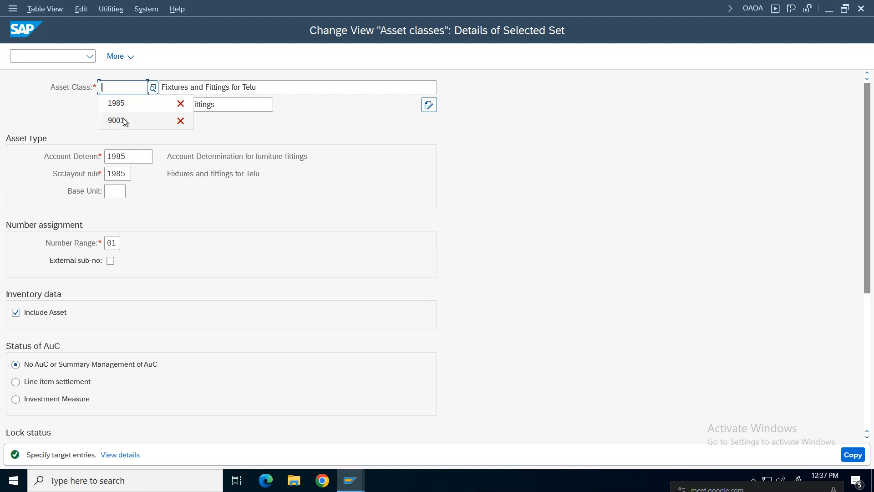
{"action": "type", "text": "vzff"}
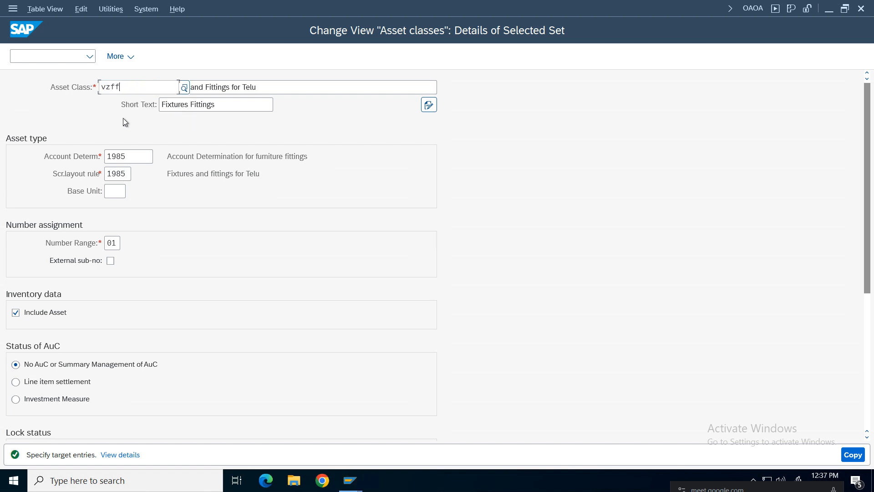
{"action": "key", "text": "Return"}
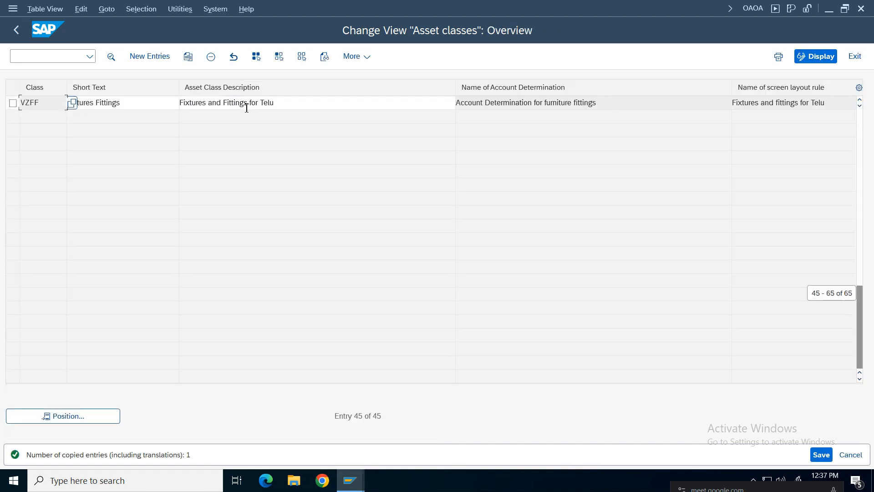
Open the details of asset class VZFF and set its description to "Fixtures and Fittings for Verizon".
{"action": "double_click", "coordinate": [107, 106]}
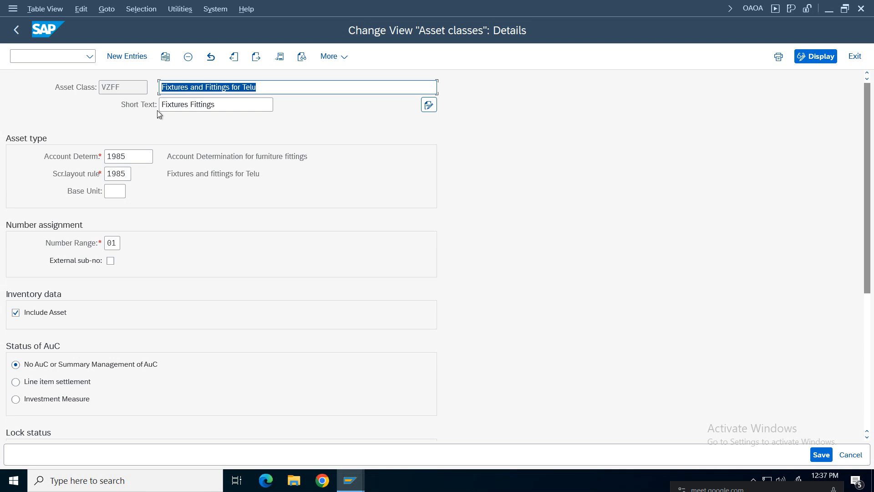
{"action": "left_click", "coordinate": [279, 89]}
{"action": "key", "text": "BackSpace"}
{"action": "key", "text": "BackSpace"}
{"action": "key", "text": "BackSpace"}
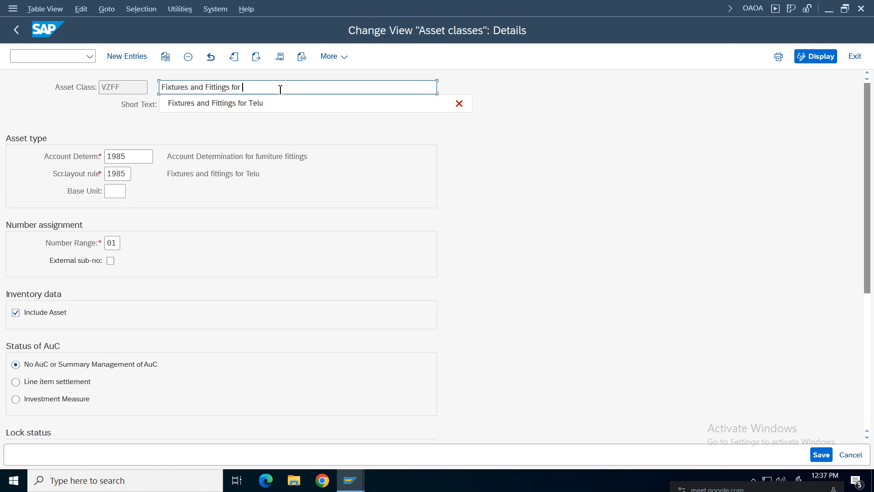
{"action": "type", "text": "Verizon"}
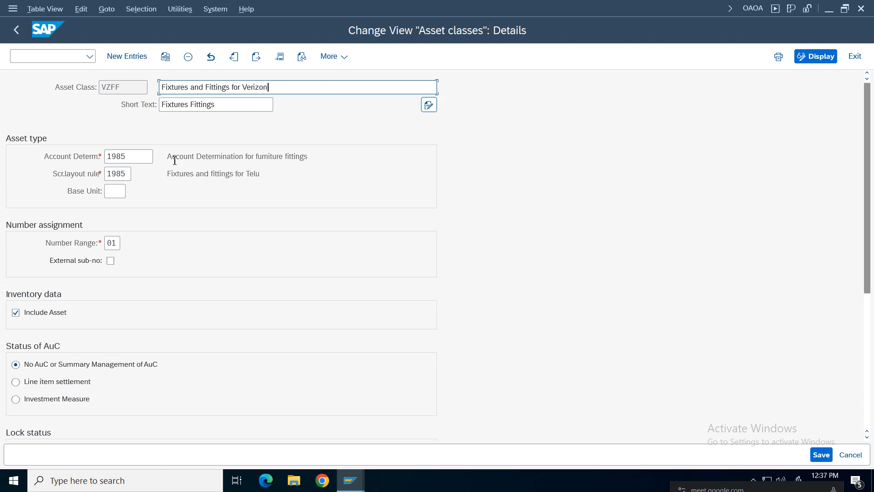
Assign account determination VZFF and screen layout rule VZFF to the asset class.
{"action": "left_click", "coordinate": [139, 158]}
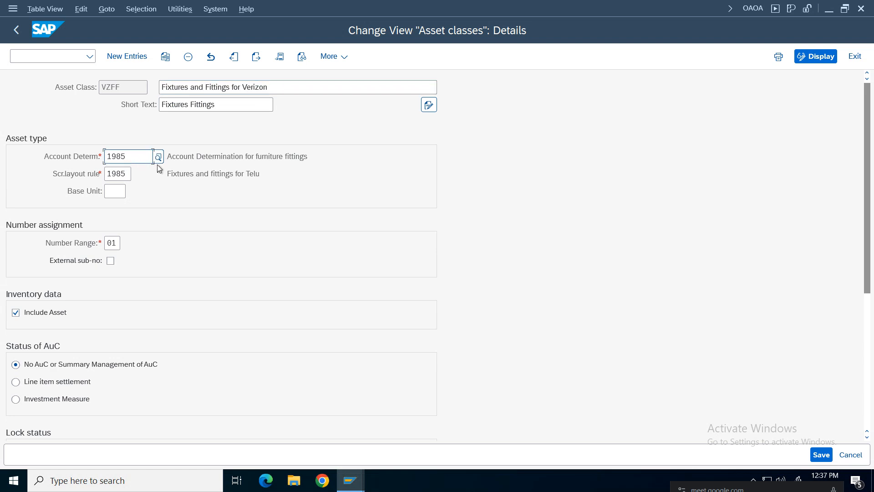
{"action": "left_click", "coordinate": [159, 158]}
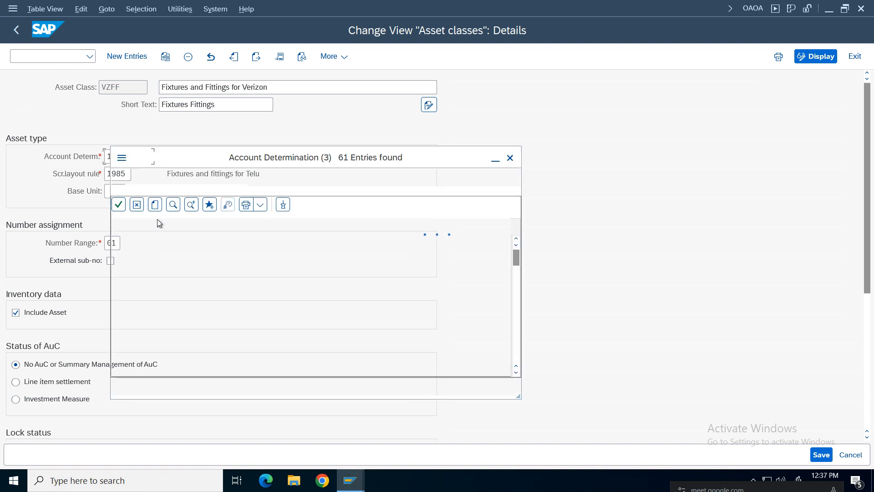
{"action": "left_click_drag", "start_coordinate": [296, 158], "coordinate": [486, 83]}
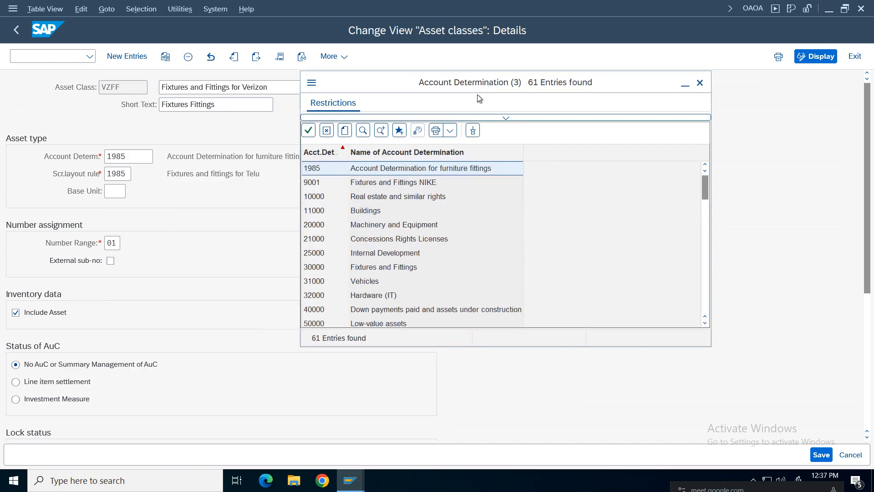
{"action": "left_click_drag", "start_coordinate": [706, 198], "coordinate": [657, 315]}
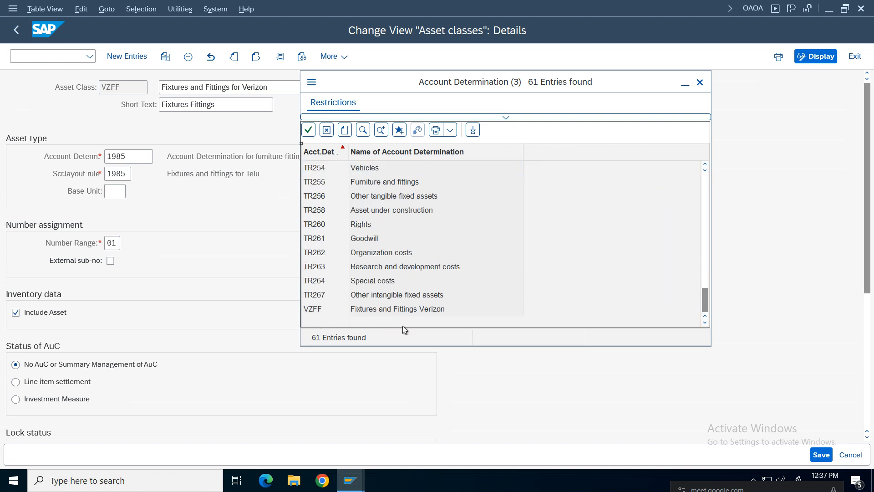
{"action": "double_click", "coordinate": [420, 308]}
{"action": "key", "text": "Tab"}
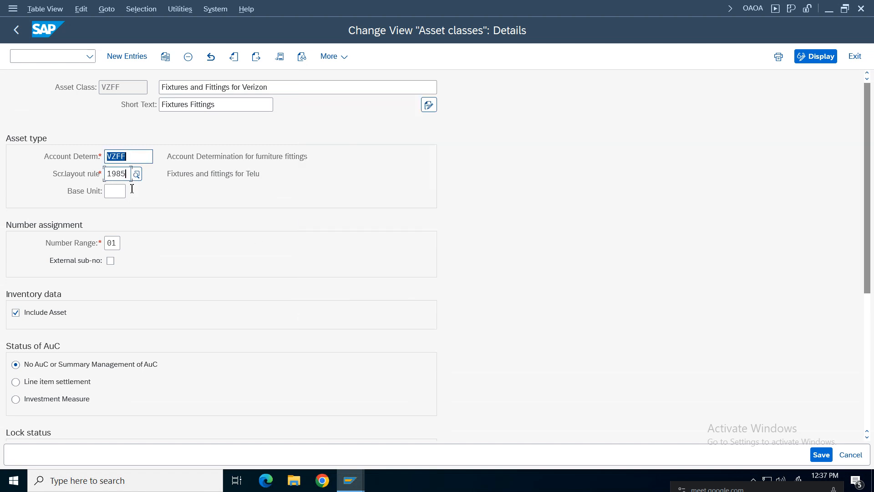
{"action": "type", "text": "vzff"}
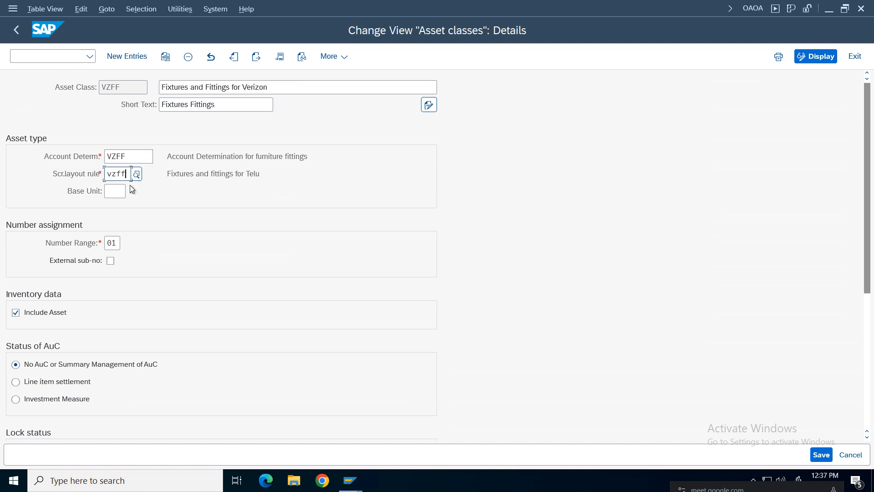
{"action": "key", "text": "Return"}
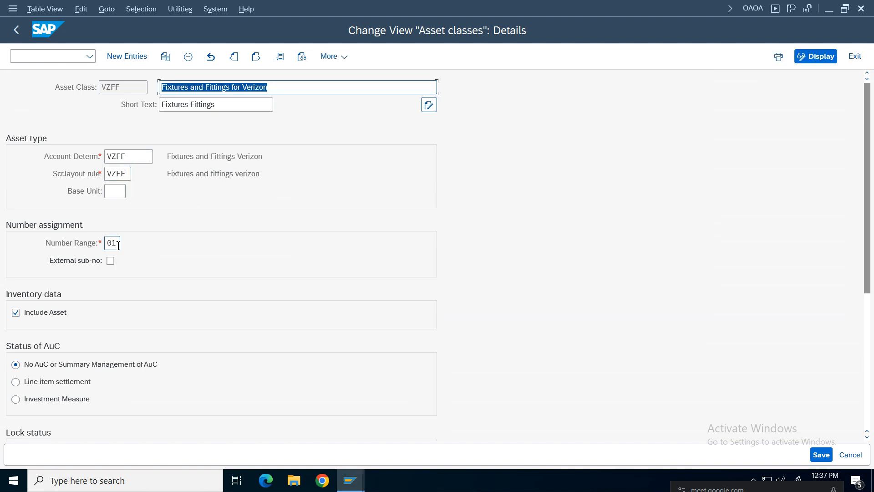
Search the number range value help for vz01 and assign that company code's number range 01 to the asset class.
{"action": "left_click", "coordinate": [118, 245]}
{"action": "left_click", "coordinate": [126, 243]}
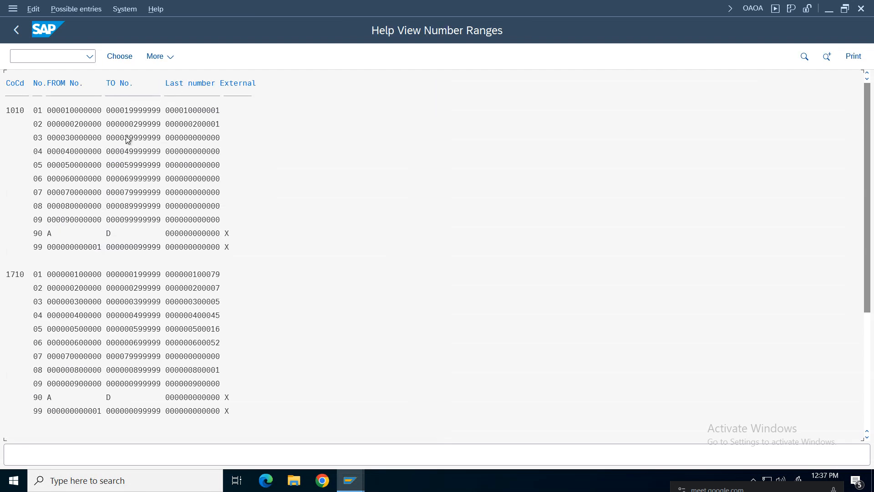
{"action": "key", "text": "ctrl+f"}
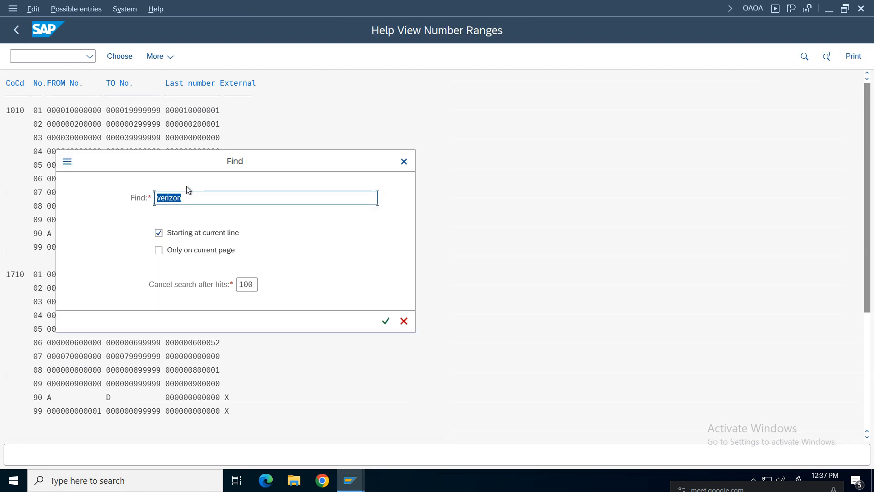
{"action": "key", "text": "Return"}
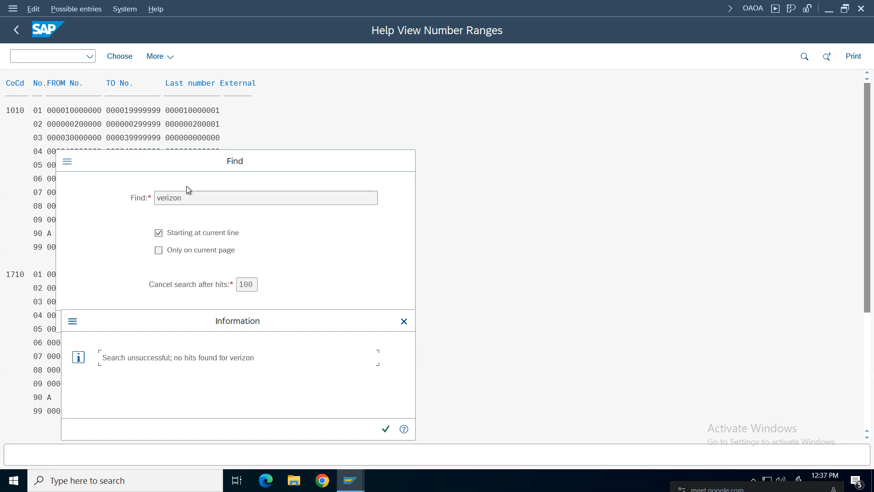
{"action": "left_click", "coordinate": [403, 324]}
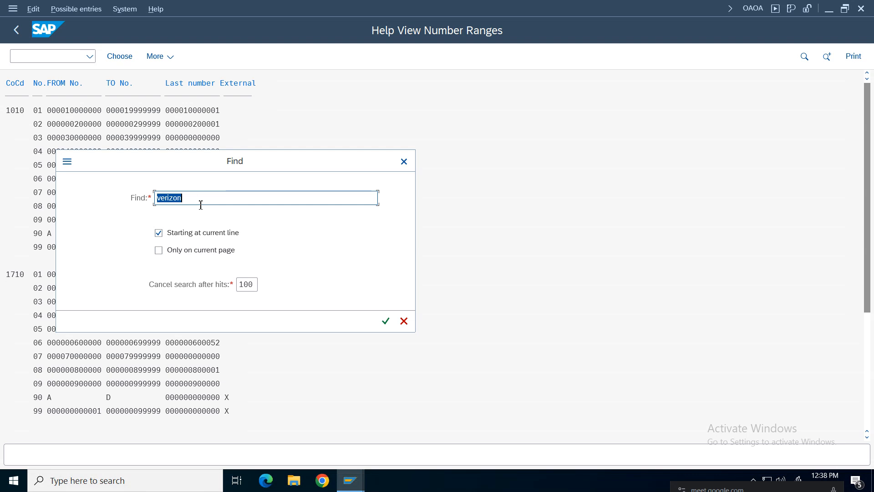
{"action": "type", "text": "vz01"}
{"action": "key", "text": "Return"}
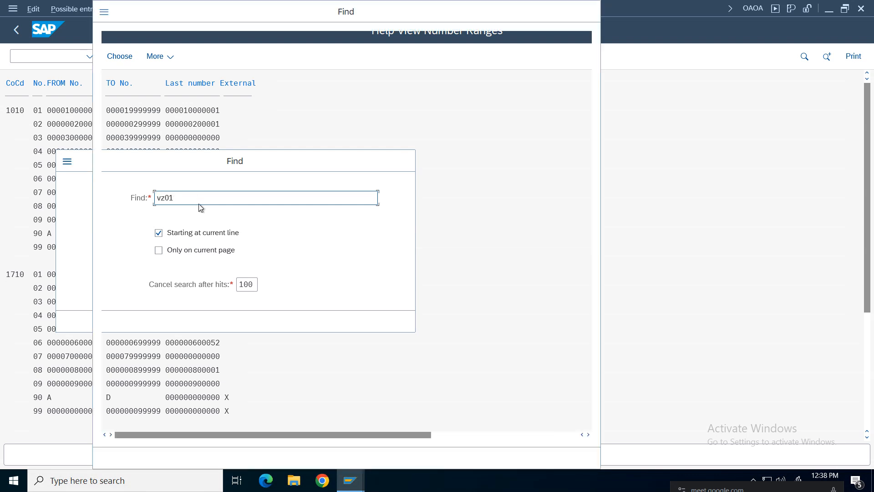
{"action": "double_click", "coordinate": [146, 74]}
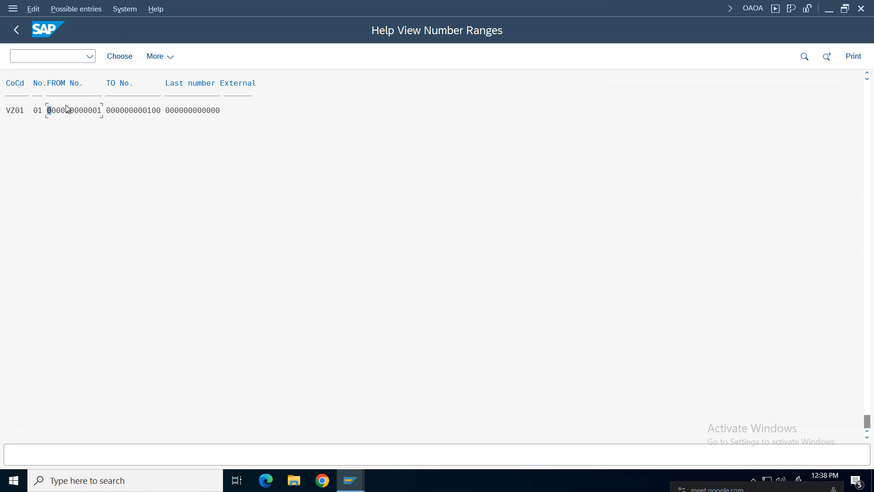
{"action": "double_click", "coordinate": [57, 111]}
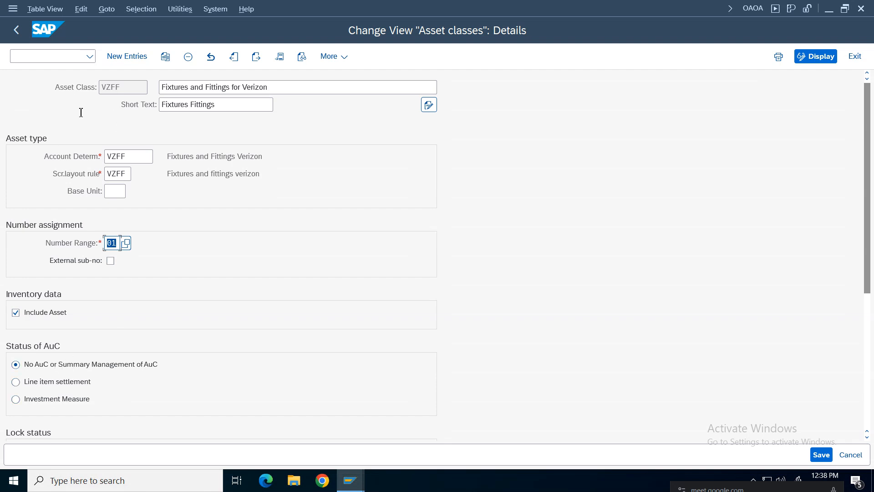
Save asset class VZFF to the Verizon Group customizing request and return to the IMG structure.
{"action": "key", "text": "ctrl+s"}
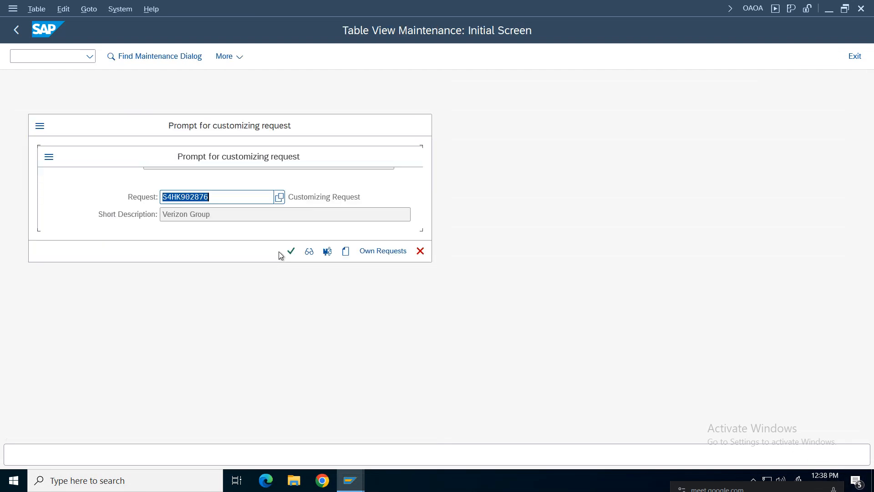
{"action": "left_click", "coordinate": [290, 252]}
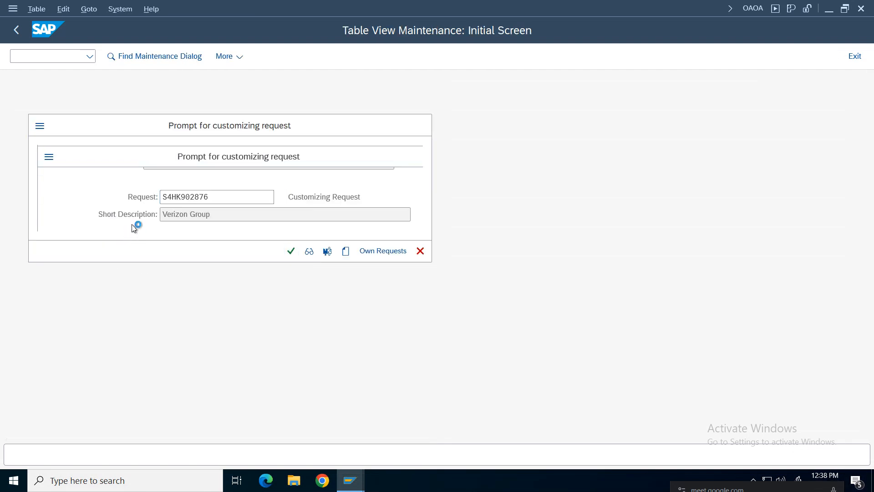
{"action": "left_click", "coordinate": [16, 30]}
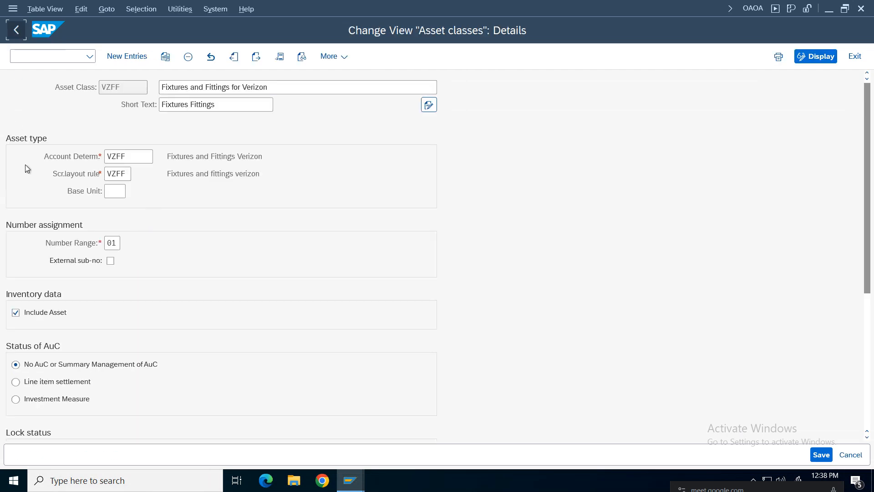
{"action": "left_click", "coordinate": [17, 30]}
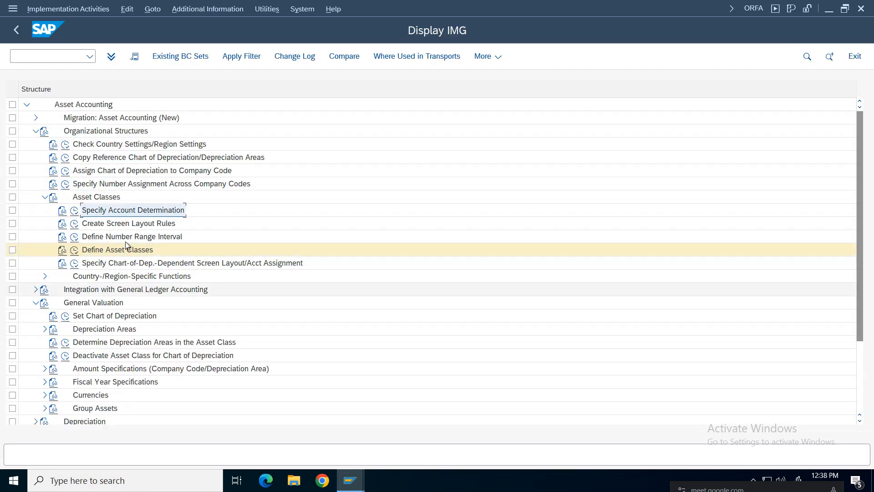
{"action": "left_click", "coordinate": [129, 223]}
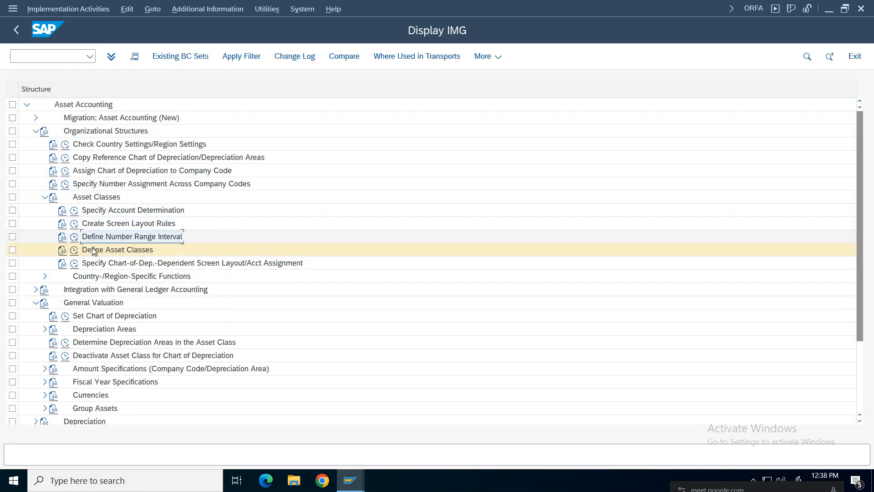
{"action": "left_click", "coordinate": [137, 212]}
{"action": "left_click", "coordinate": [137, 223]}
{"action": "left_click", "coordinate": [136, 236]}
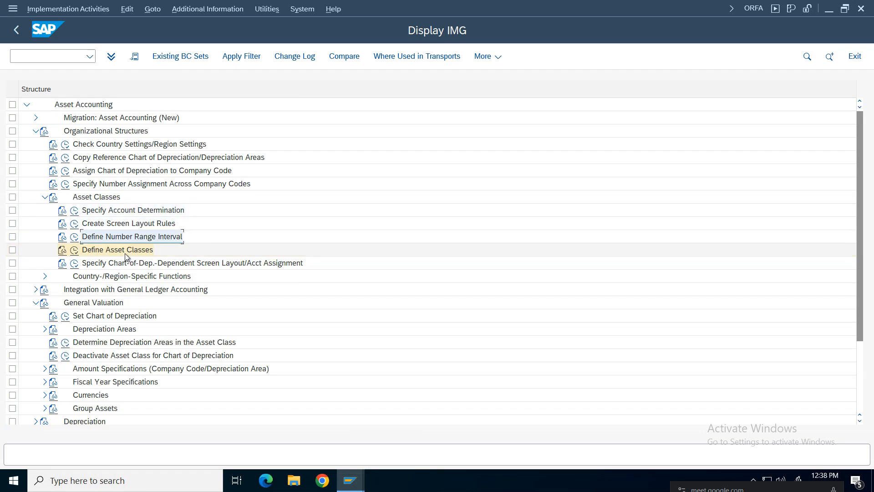
{"action": "left_click", "coordinate": [124, 250]}
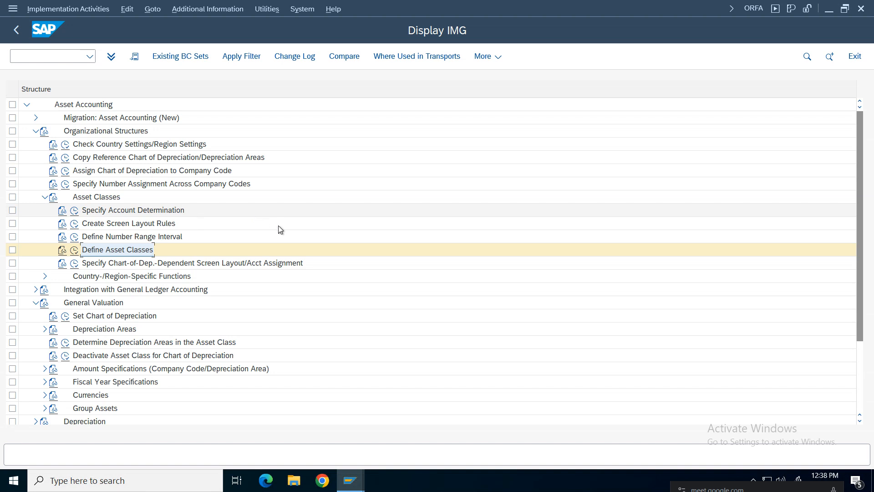
{"action": "left_click", "coordinate": [104, 224]}
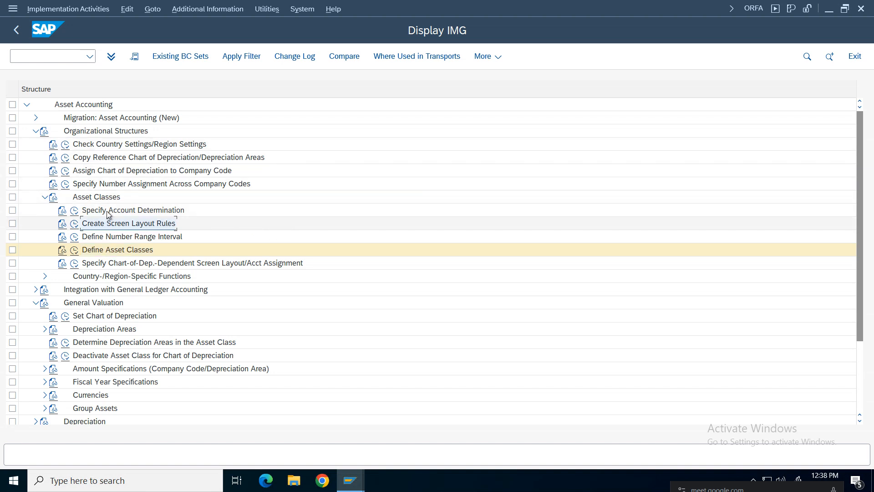
{"action": "left_click", "coordinate": [106, 212]}
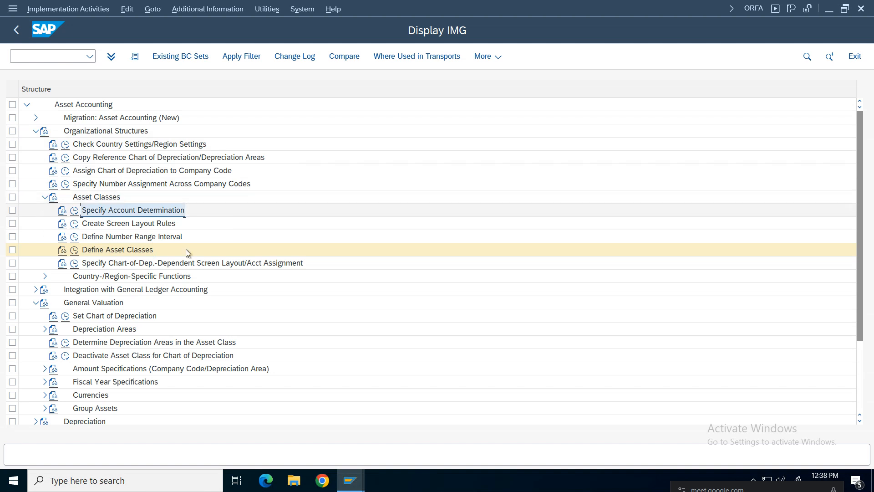
{"action": "left_click", "coordinate": [114, 250]}
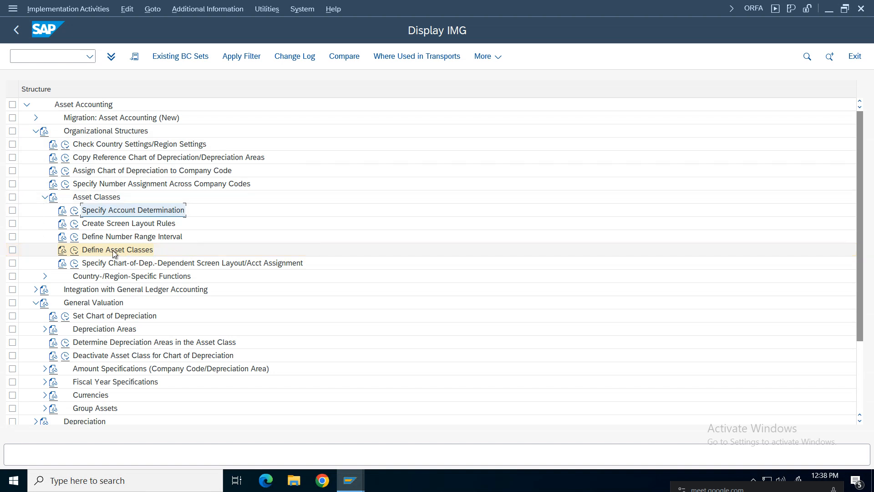
{"action": "left_click", "coordinate": [44, 197]}
{"action": "left_click", "coordinate": [44, 197]}
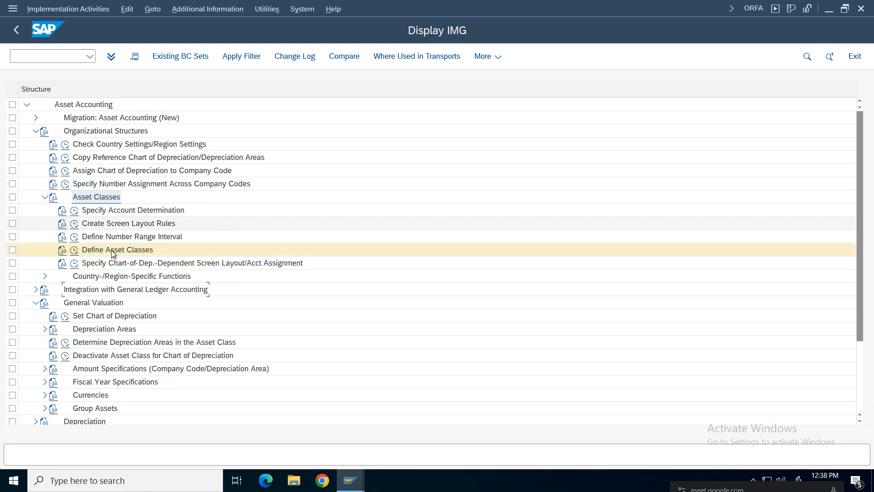
Open the activity Define Technical Clearing Account for Integrated Asset Acquisition under Integration with General Ledger Accounting.
{"action": "left_click", "coordinate": [45, 199]}
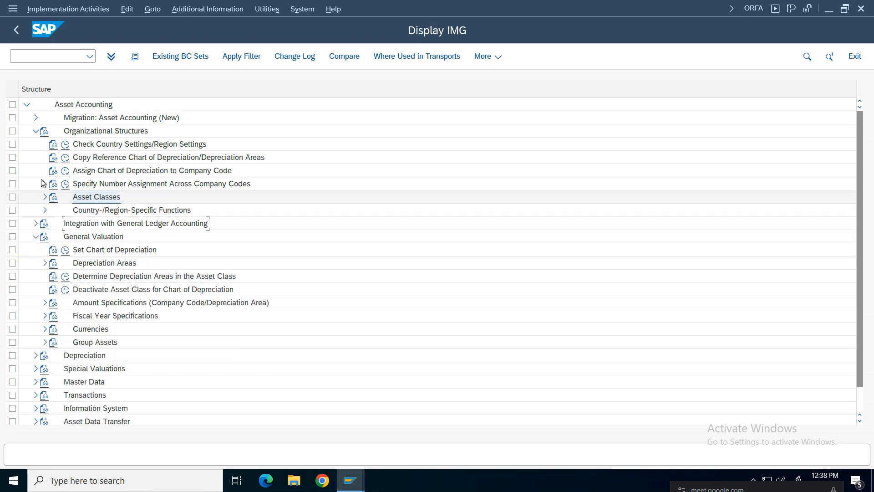
{"action": "left_click", "coordinate": [35, 133]}
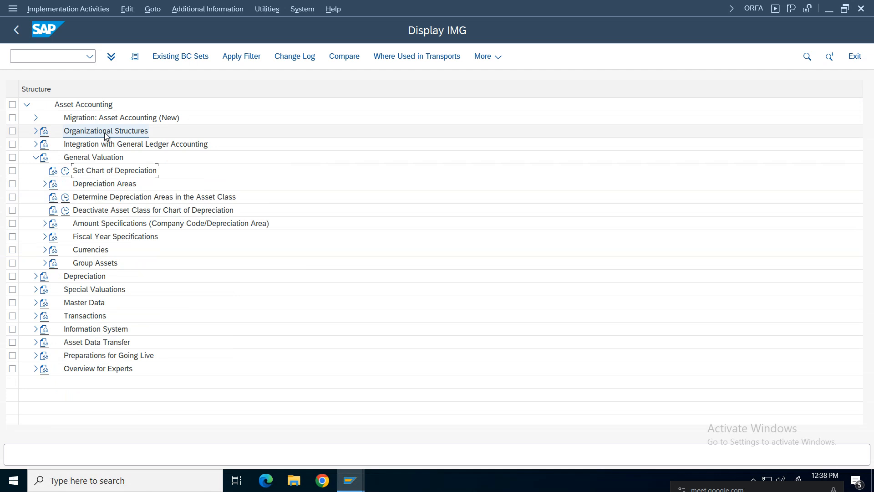
{"action": "left_click", "coordinate": [36, 157]}
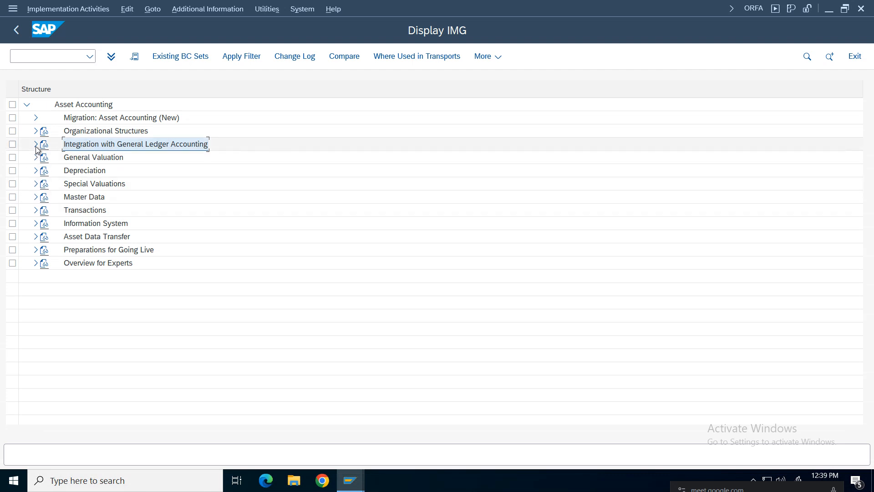
{"action": "left_click", "coordinate": [35, 144]}
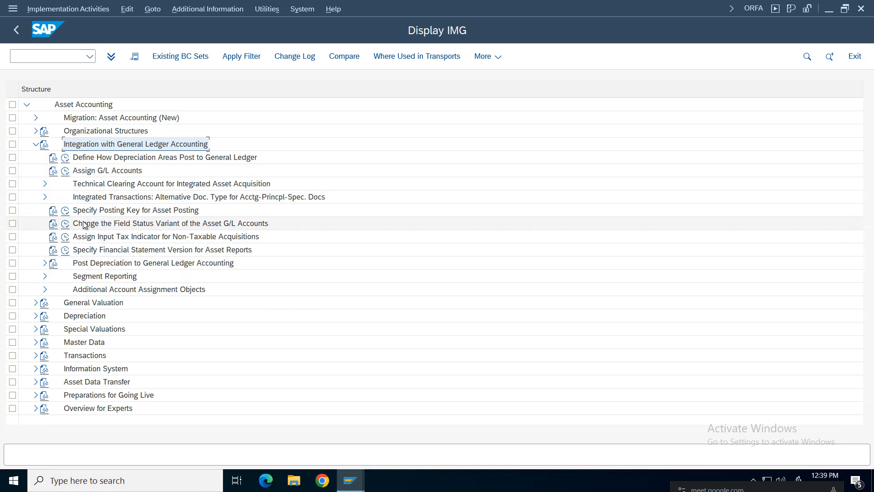
{"action": "left_click", "coordinate": [117, 185]}
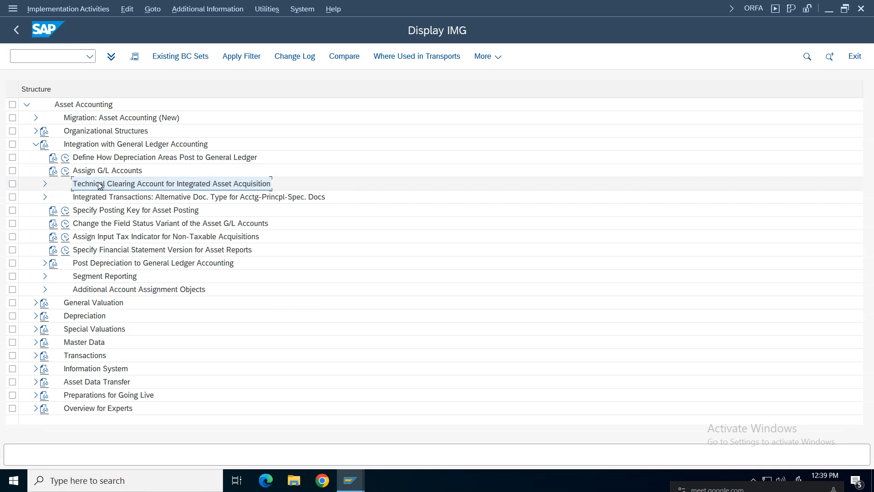
{"action": "left_click", "coordinate": [45, 185]}
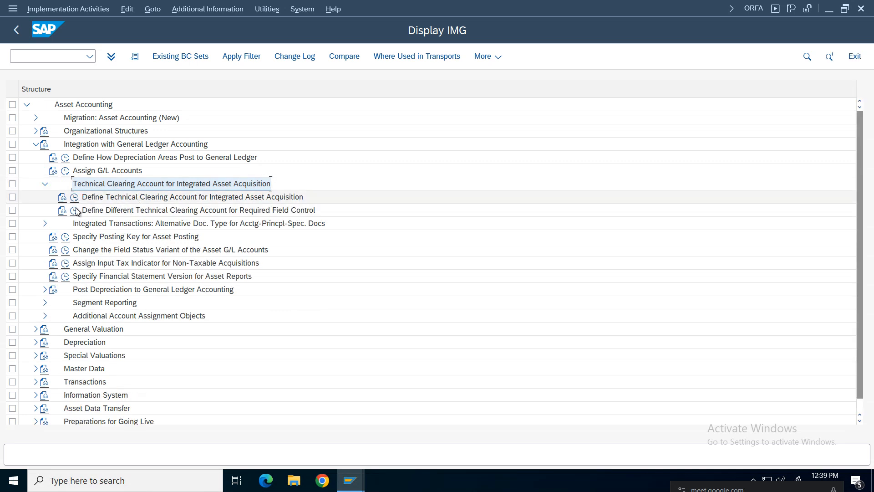
{"action": "left_click", "coordinate": [74, 196]}
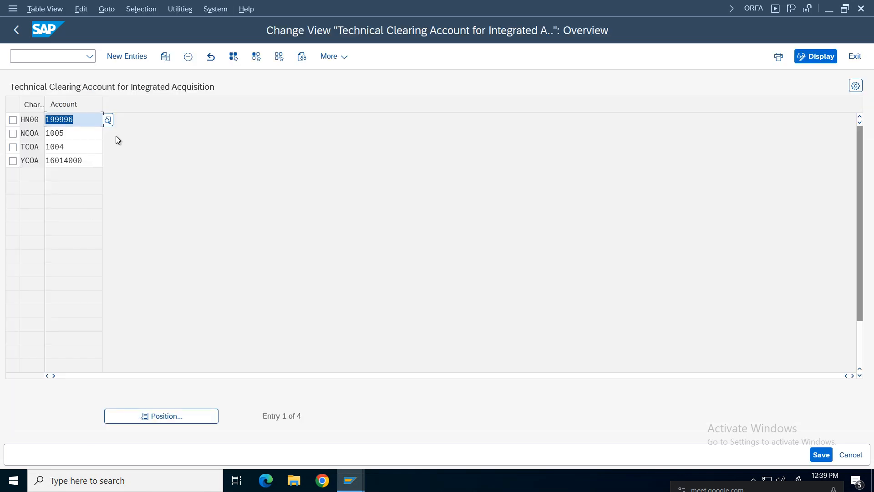
Start a new technical clearing account entry for chart of accounts vcoa and widen the Account column.
{"action": "left_click", "coordinate": [127, 56]}
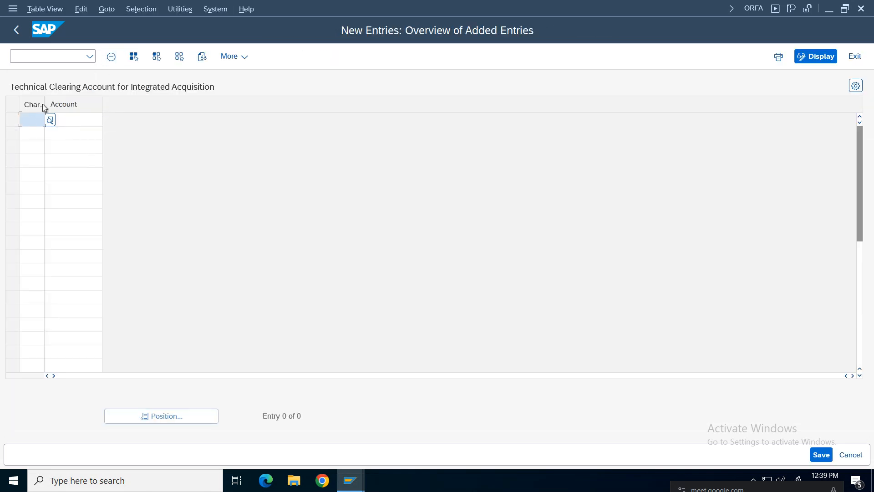
{"action": "left_click", "coordinate": [86, 99]}
{"action": "left_click", "coordinate": [49, 121]}
{"action": "left_click", "coordinate": [33, 124]}
{"action": "type", "text": "vcoa"}
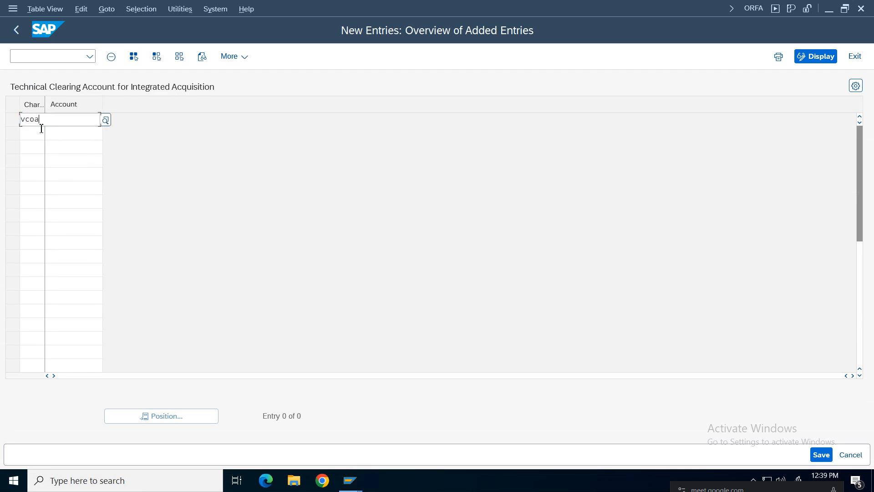
{"action": "key", "text": "Tab"}
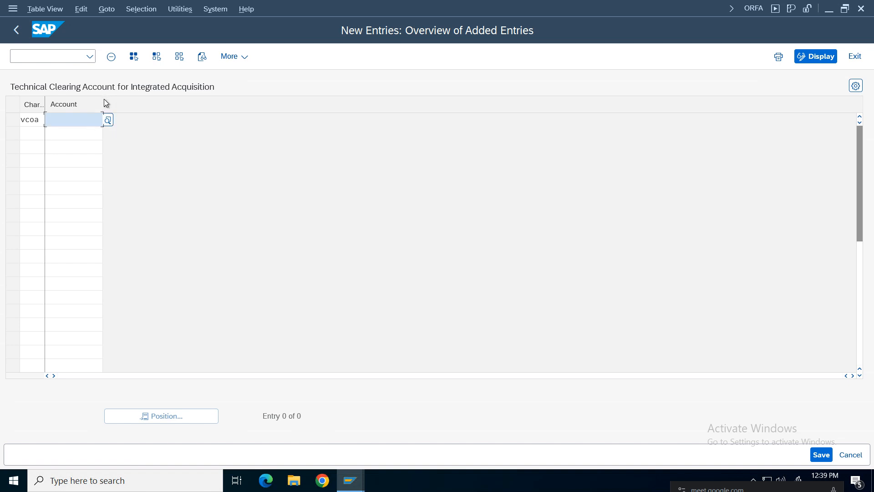
{"action": "left_click_drag", "start_coordinate": [104, 101], "coordinate": [125, 102]}
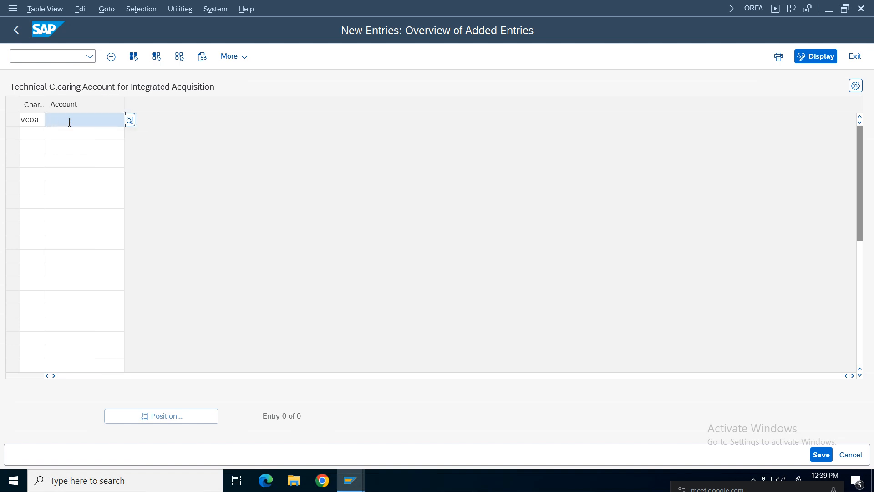
Open an additional SAP session and start transaction FS00 for central G/L account maintenance.
{"action": "left_click", "coordinate": [11, 14]}
{"action": "left_click", "coordinate": [57, 129]}
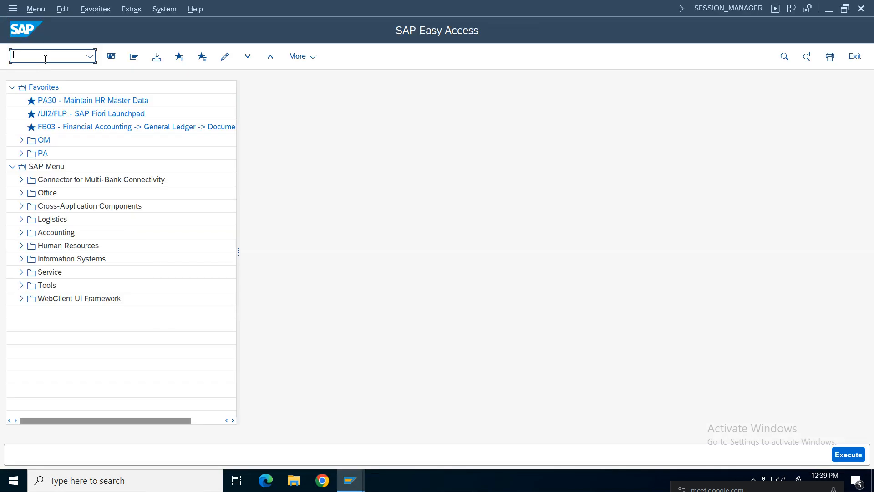
{"action": "type", "text": "fs00"}
{"action": "key", "text": "Return"}
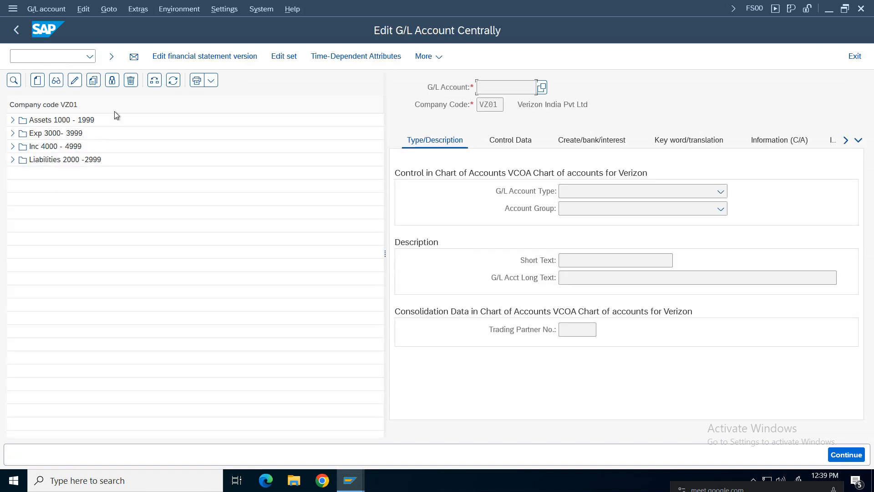
{"action": "left_click", "coordinate": [38, 80]}
{"action": "left_click_drag", "start_coordinate": [144, 165], "coordinate": [389, 167]}
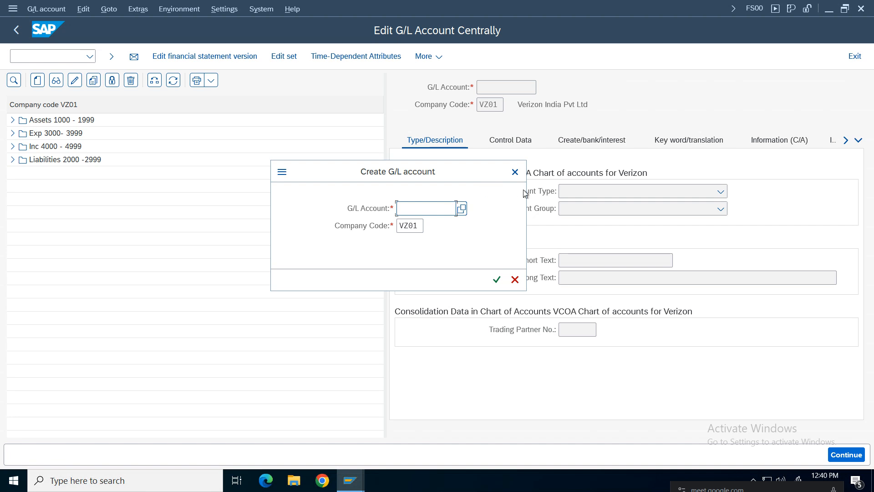
{"action": "left_click", "coordinate": [515, 172]}
Expand the Assets 1000 - 1999 account group and start creating G/L account 1003 in company code VZ01.
{"action": "left_click", "coordinate": [13, 120]}
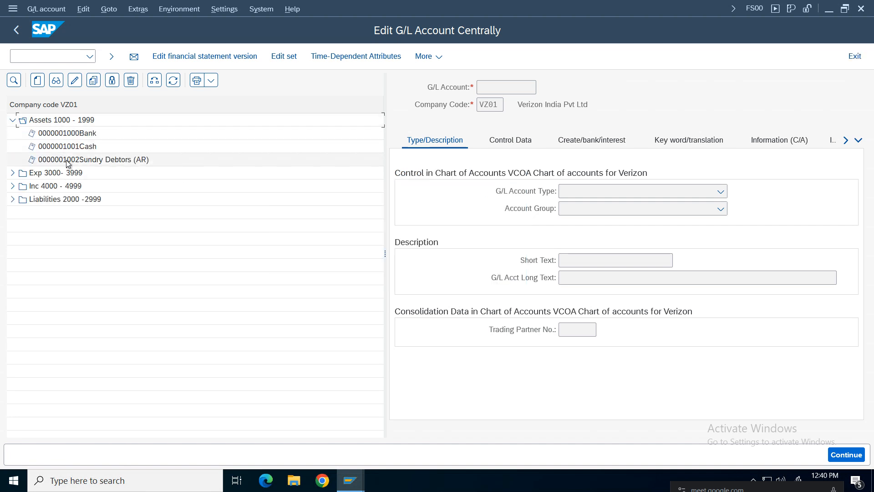
{"action": "left_click", "coordinate": [41, 85]}
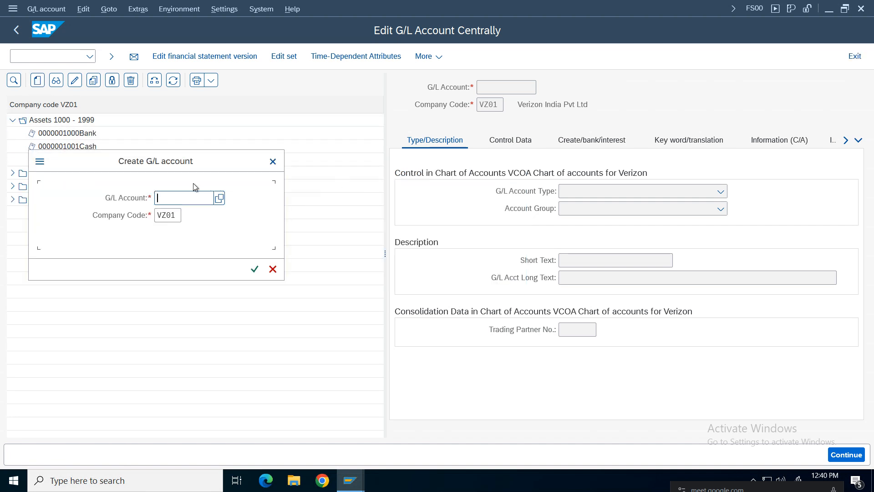
{"action": "type", "text": "1003"}
{"action": "key", "text": "Return"}
Classify G/L account 1003 as a Balance Sheet Account in account group ASSE Assets 1000 - 1999.
{"action": "left_click", "coordinate": [592, 191]}
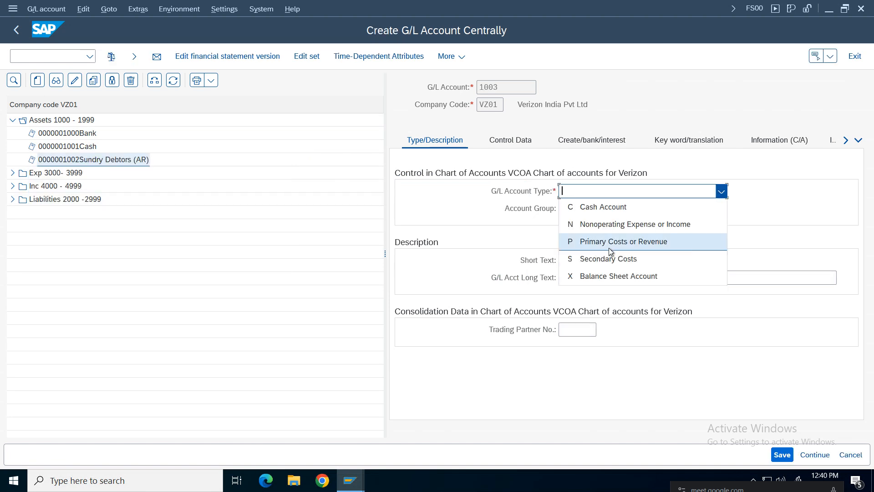
{"action": "left_click", "coordinate": [611, 279]}
{"action": "left_click", "coordinate": [592, 209]}
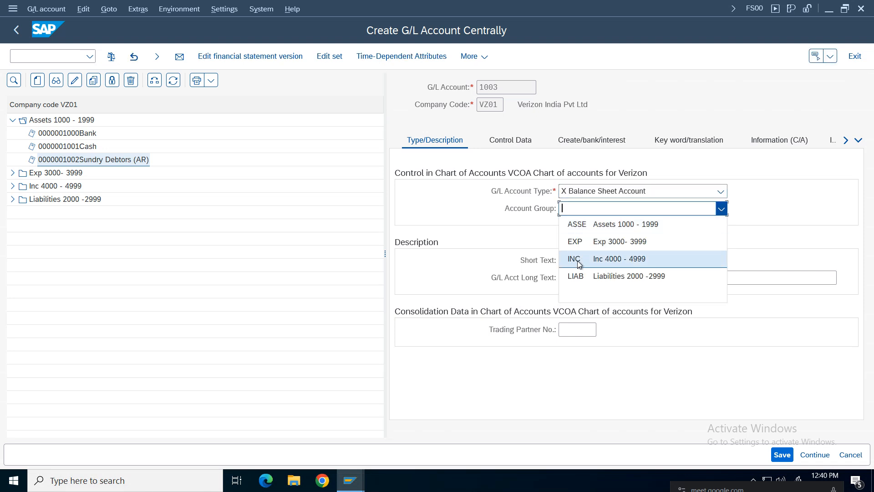
{"action": "left_click", "coordinate": [587, 223]}
Set the account's short text to "Technical Clrng Asse" and its long text to "Technical Clrng Assets".
{"action": "left_click", "coordinate": [585, 262]}
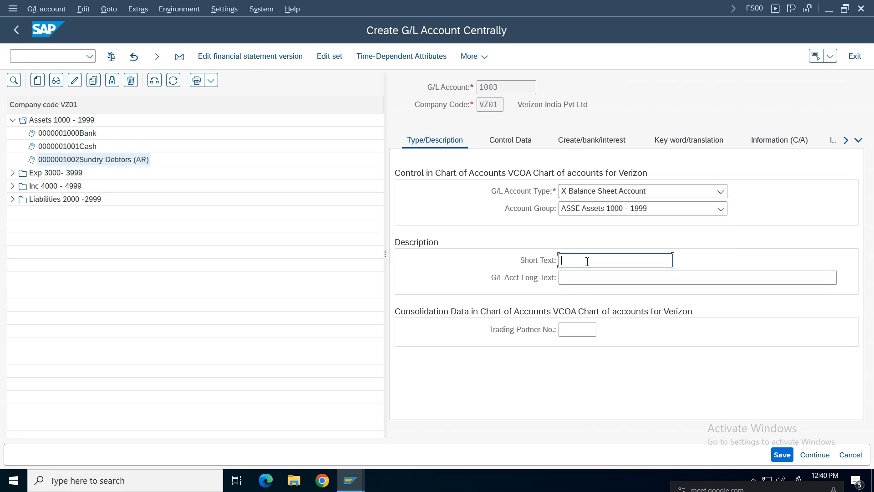
{"action": "type", "text": "Tec"}
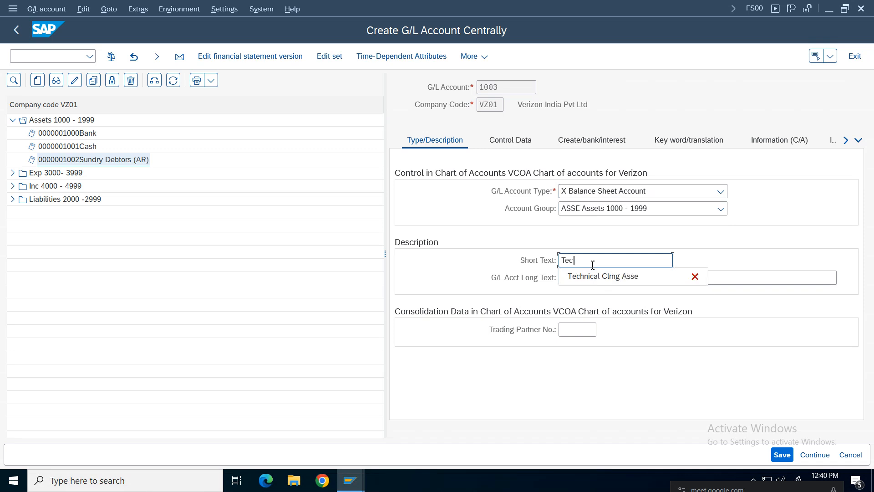
{"action": "left_click", "coordinate": [575, 276]}
{"action": "type", "text": "Tec"}
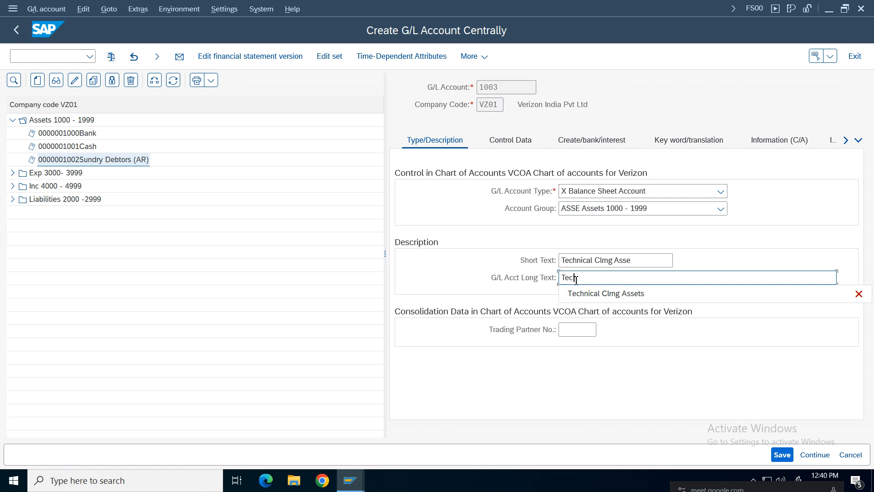
{"action": "left_click", "coordinate": [606, 295]}
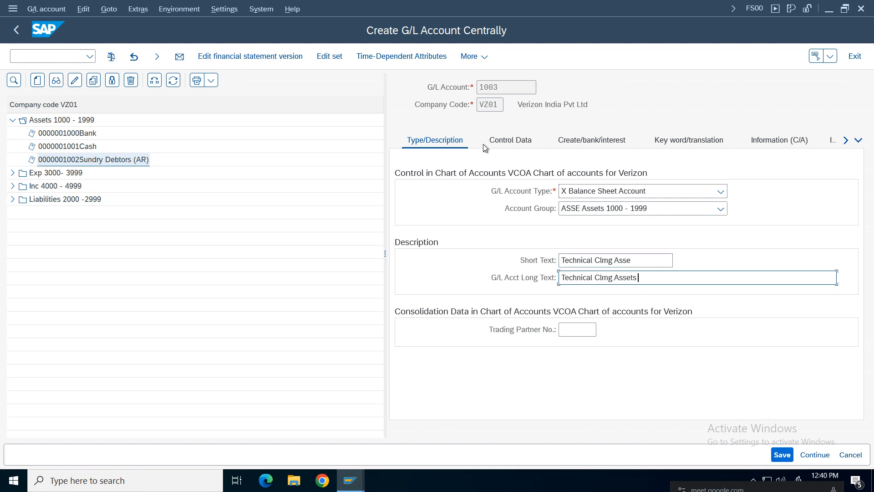
In the account's control data, make it a reconciliation account for account type Assets.
{"action": "left_click", "coordinate": [510, 141]}
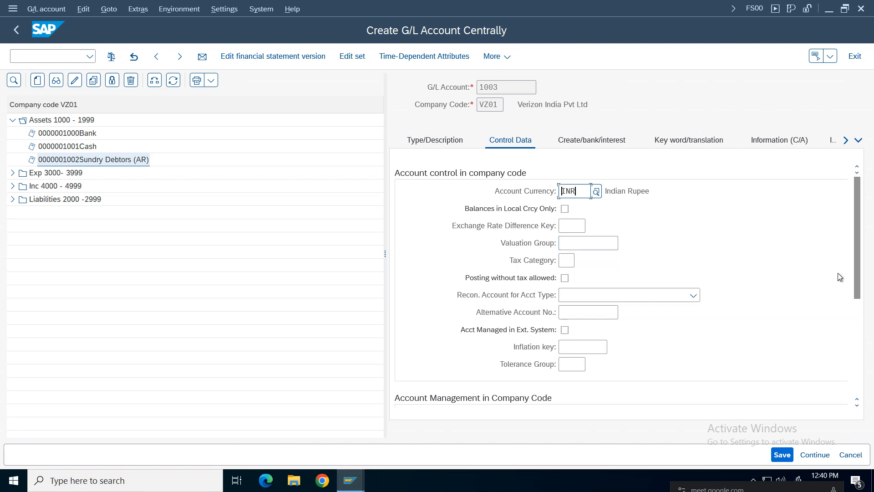
{"action": "scroll", "coordinate": [859, 248], "scroll_direction": "down", "scroll_amount": 1}
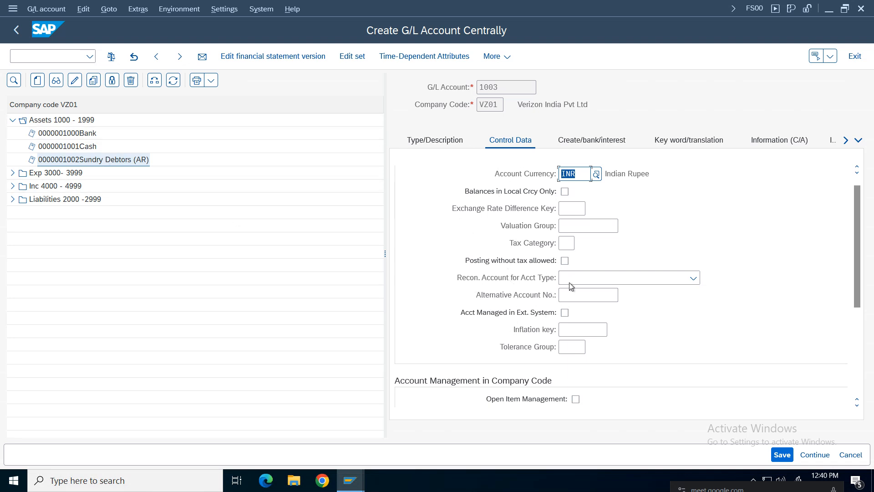
{"action": "left_click", "coordinate": [663, 280]}
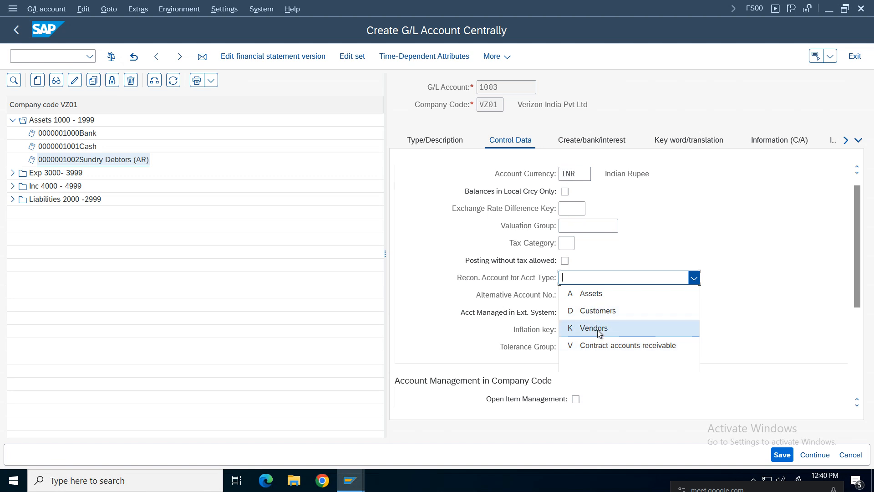
{"action": "left_click", "coordinate": [590, 294]}
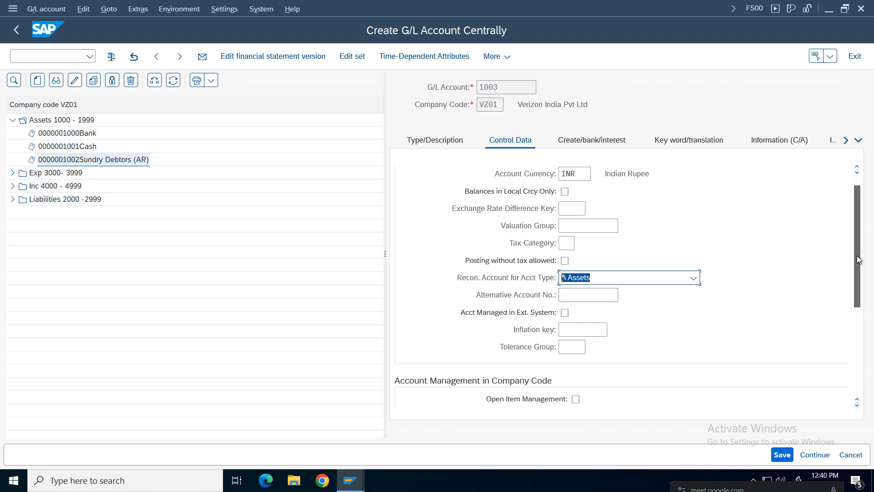
Set the account's sort key to 018 in the company code account management data.
{"action": "scroll", "coordinate": [555, 351], "scroll_direction": "down", "scroll_amount": 3}
{"action": "left_click", "coordinate": [566, 348]}
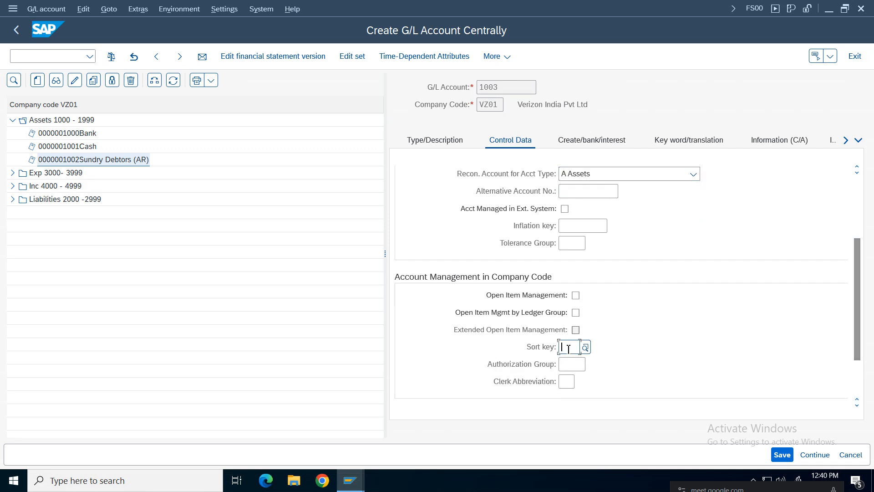
{"action": "type", "text": "018"}
{"action": "key", "text": "Return"}
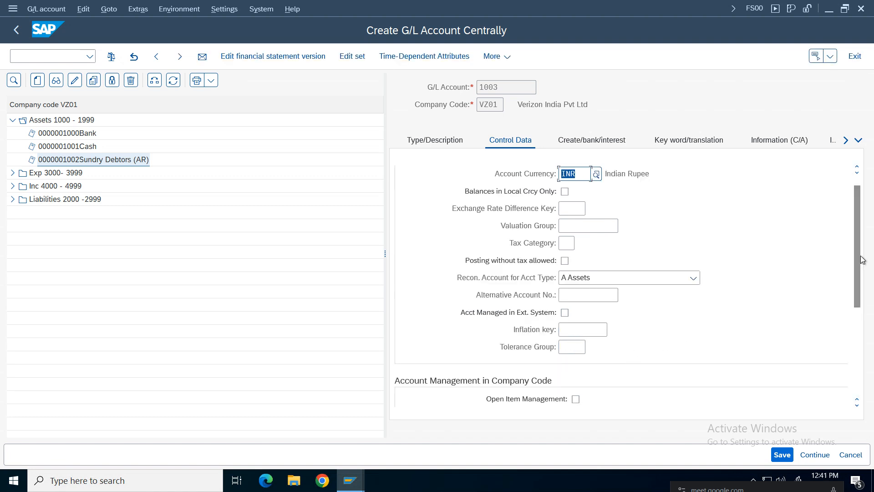
{"action": "scroll", "coordinate": [665, 352], "scroll_direction": "down", "scroll_amount": 4}
{"action": "left_click", "coordinate": [623, 318]}
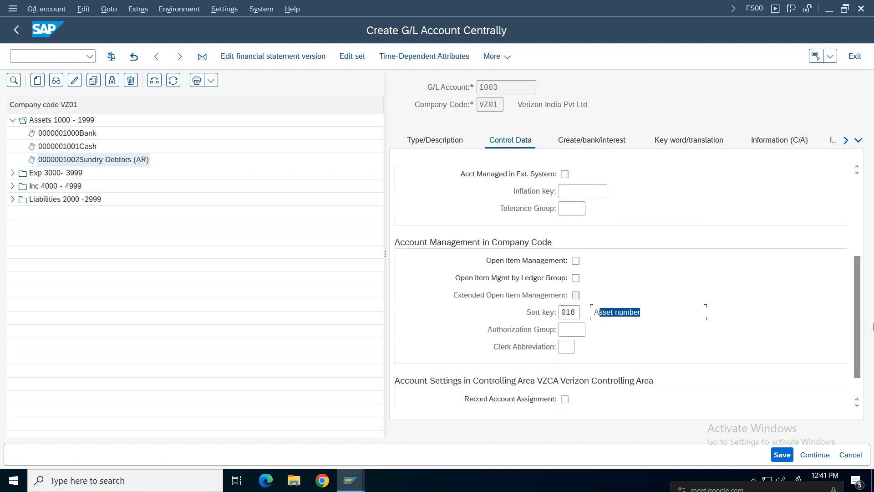
Assign field status group G067 to the account and display that group's definition.
{"action": "scroll", "coordinate": [859, 314], "scroll_direction": "up", "scroll_amount": 4}
{"action": "scroll", "coordinate": [718, 204], "scroll_direction": "up", "scroll_amount": 1}
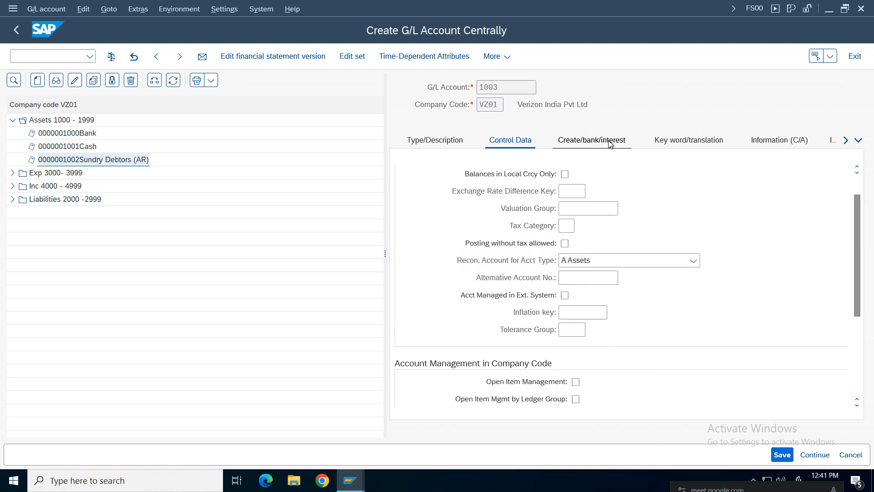
{"action": "left_click", "coordinate": [592, 140]}
{"action": "left_click", "coordinate": [569, 191]}
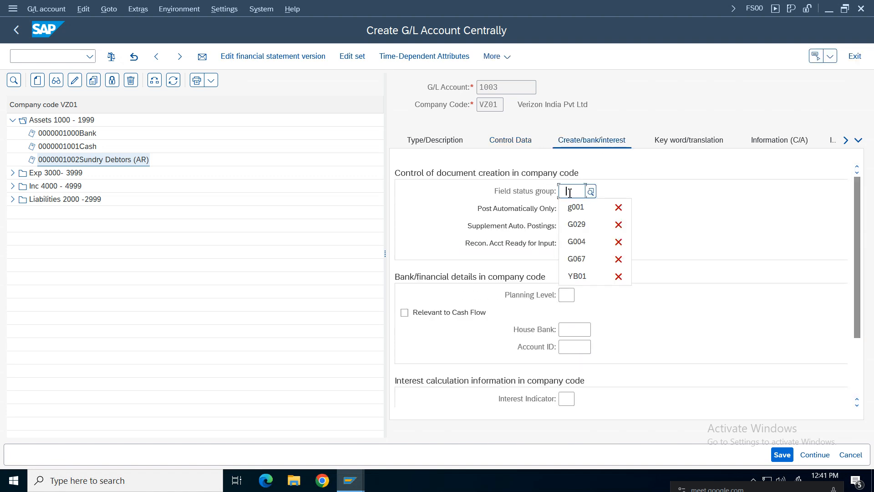
{"action": "left_click", "coordinate": [571, 191]}
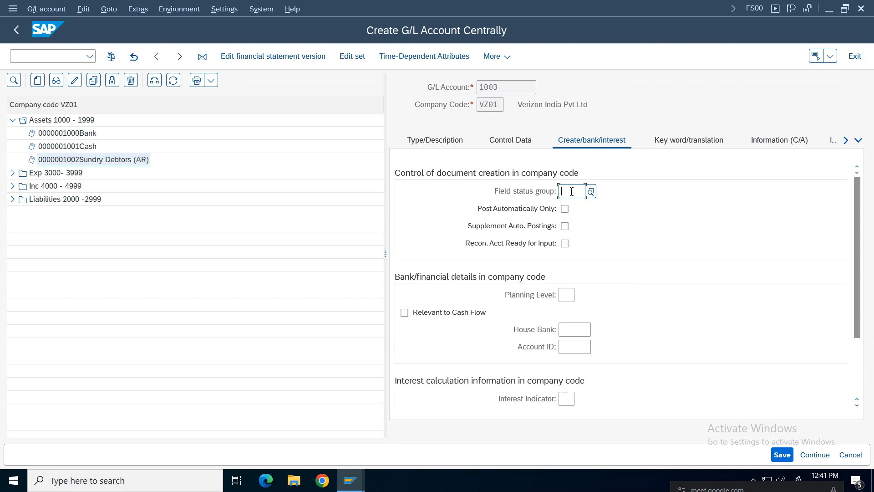
{"action": "left_click", "coordinate": [572, 191]}
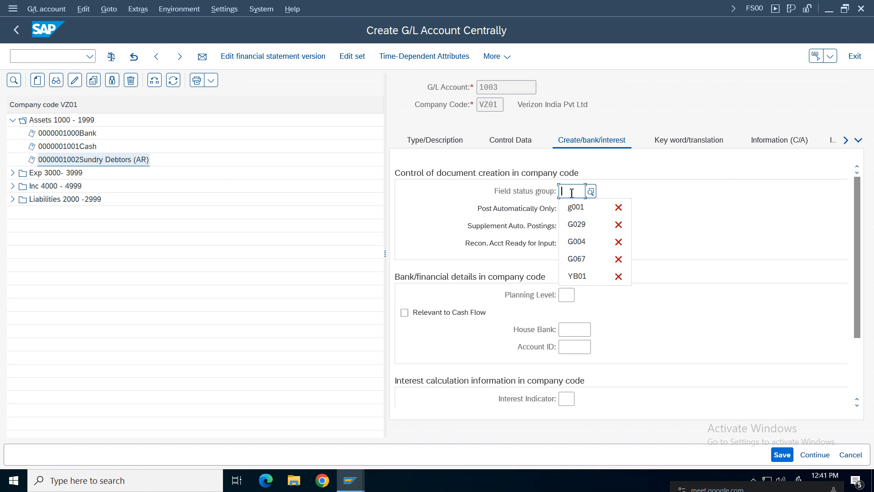
{"action": "left_click", "coordinate": [587, 264]}
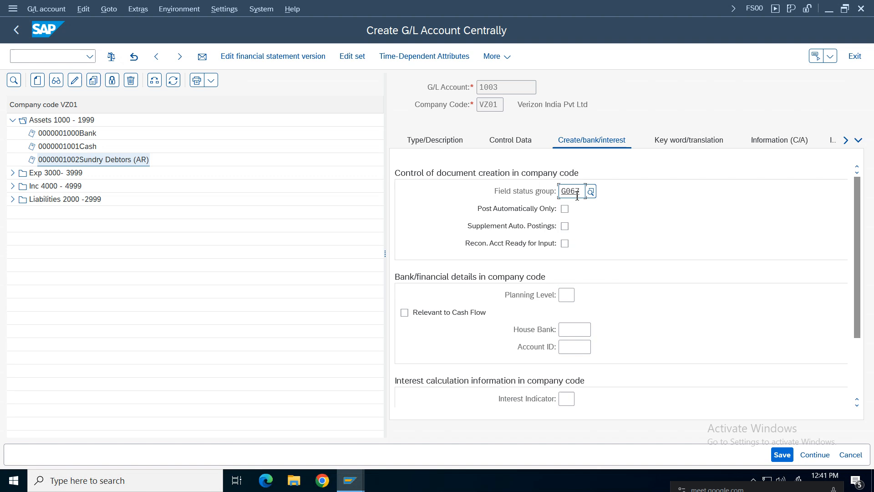
{"action": "double_click", "coordinate": [545, 191]}
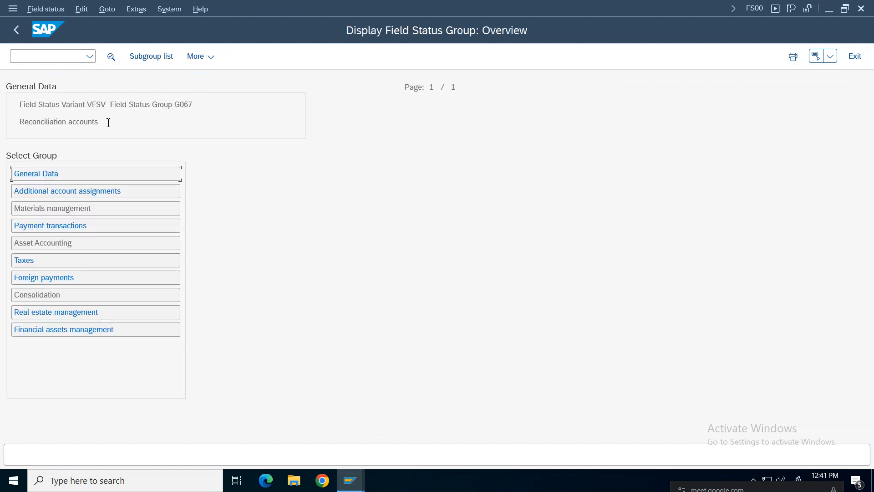
Leave the display of field status group G067 and save the new G/L account 1003 for company code VZ01.
{"action": "left_click_drag", "start_coordinate": [108, 123], "coordinate": [19, 122]}
{"action": "left_click", "coordinate": [16, 30]}
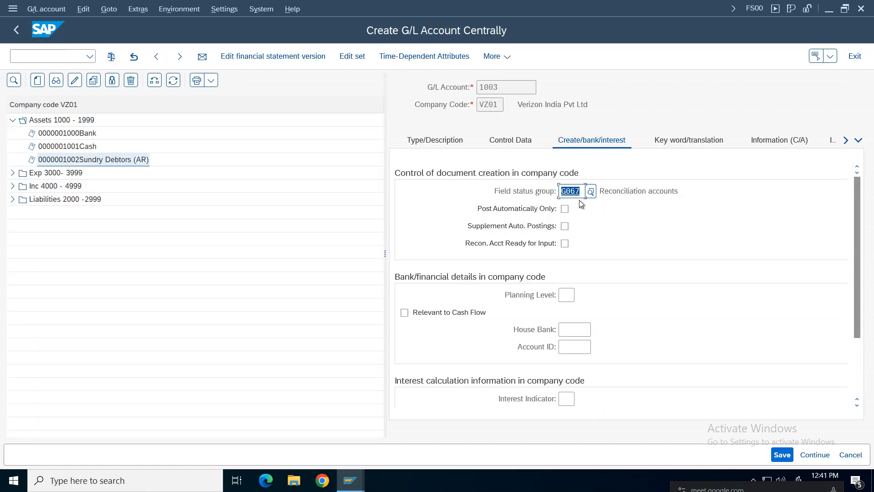
{"action": "left_click", "coordinate": [782, 454]}
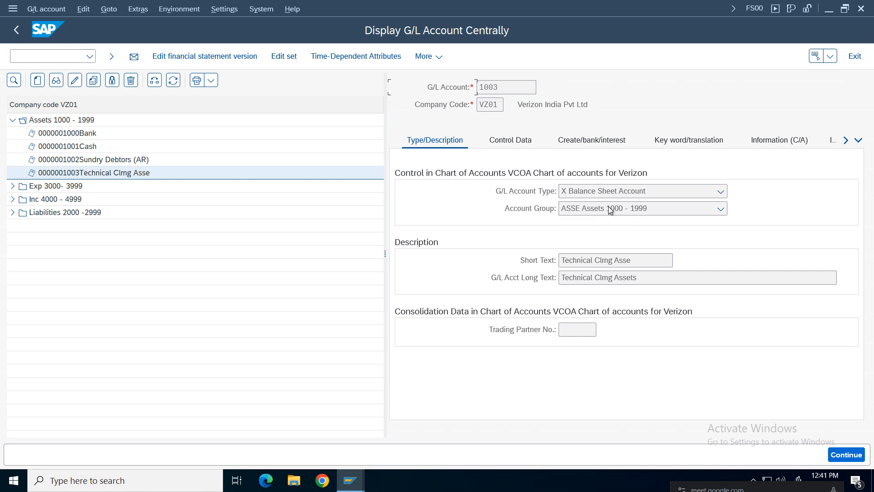
Review the saved account 1003's short text, reconciliation account type, sort key and field status group.
{"action": "triple_click", "coordinate": [637, 261]}
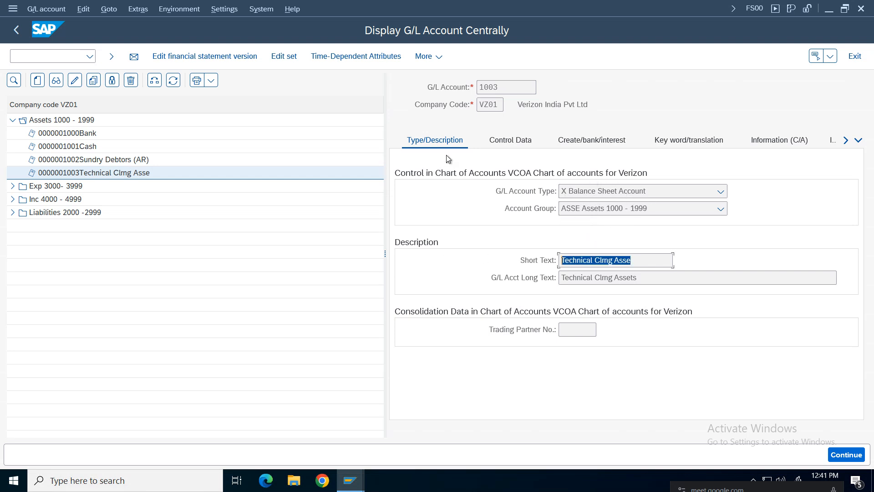
{"action": "left_click", "coordinate": [508, 142]}
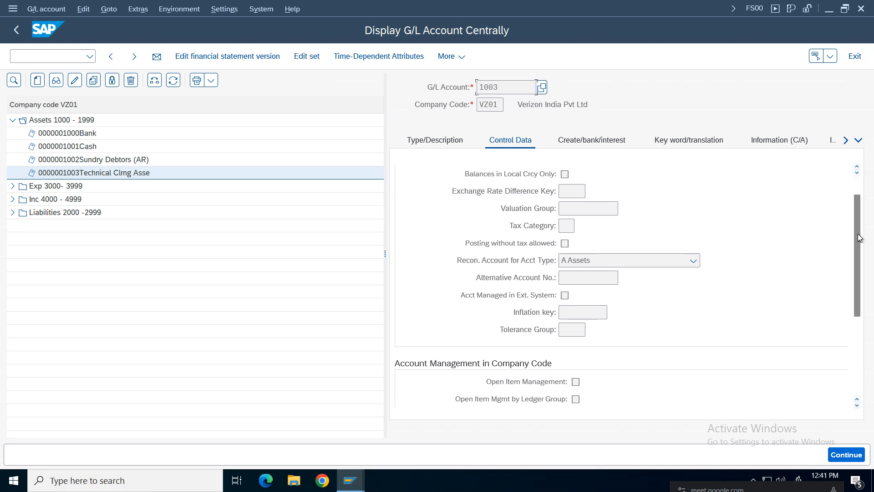
{"action": "scroll", "coordinate": [855, 269], "scroll_direction": "down", "scroll_amount": 3}
{"action": "left_click", "coordinate": [636, 367]}
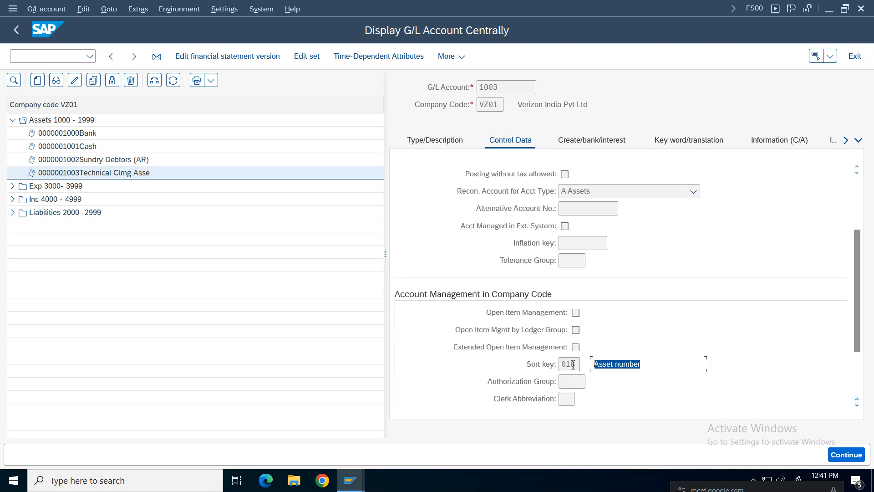
{"action": "left_click", "coordinate": [575, 365]}
{"action": "double_click", "coordinate": [569, 364]}
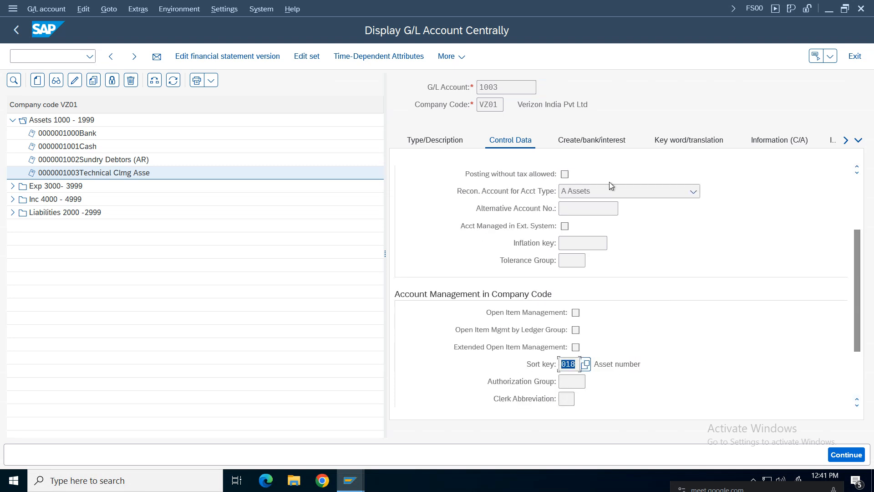
{"action": "left_click", "coordinate": [592, 141]}
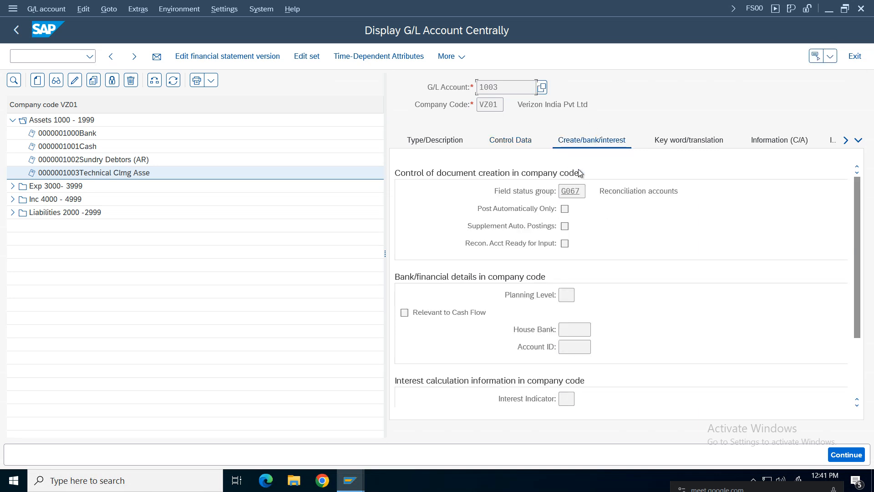
{"action": "left_click_drag", "start_coordinate": [580, 191], "coordinate": [560, 191]}
{"action": "left_click_drag", "start_coordinate": [698, 194], "coordinate": [395, 196]}
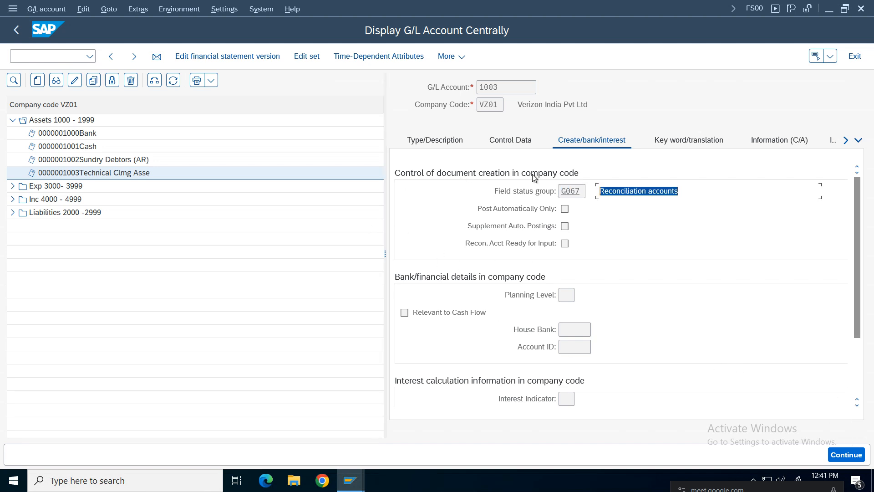
{"action": "left_click", "coordinate": [434, 139]}
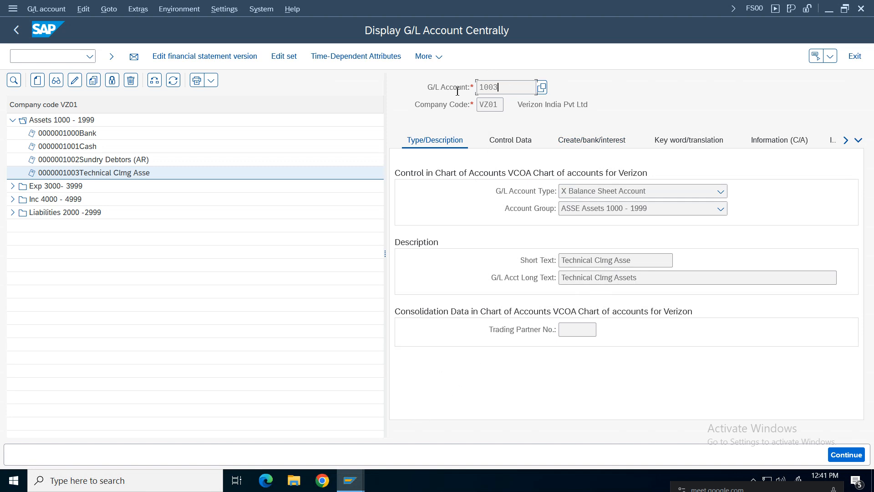
In the technical clearing account entries for integrated acquisition, look up and assign account 1003 (Technical Clrng Assets) to chart of accounts VCOA.
{"action": "left_click", "coordinate": [349, 480]}
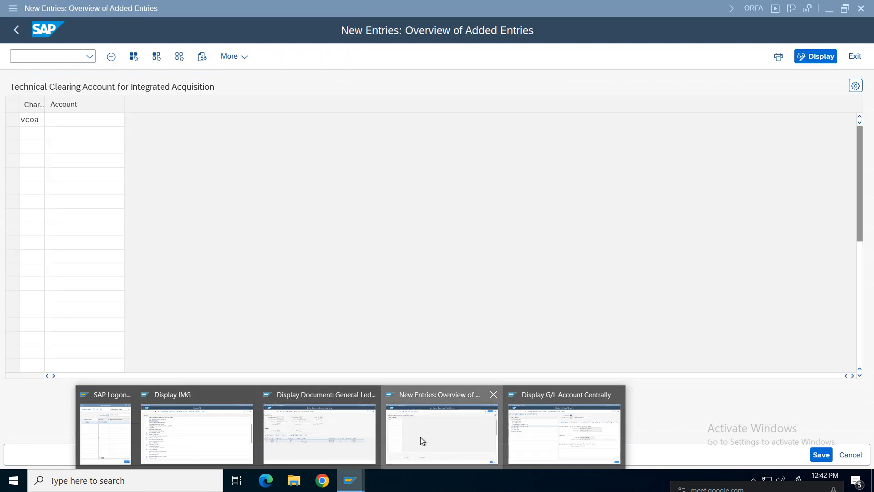
{"action": "left_click", "coordinate": [420, 437]}
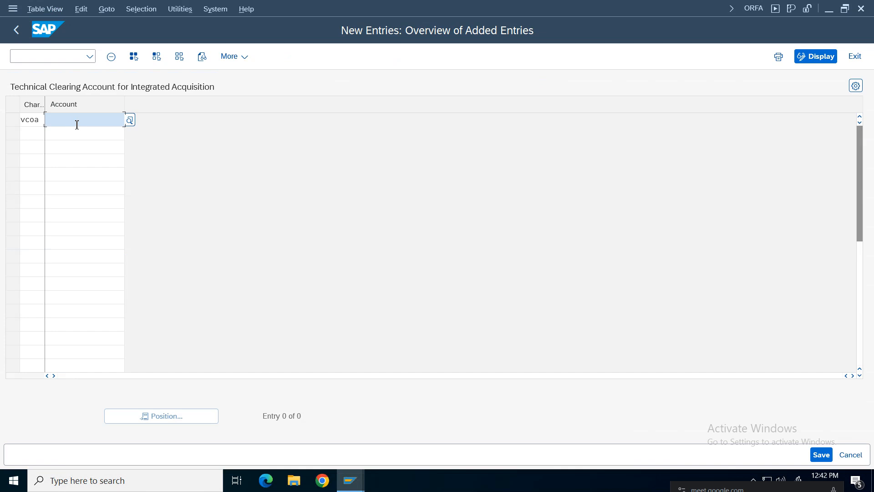
{"action": "key", "text": "F4"}
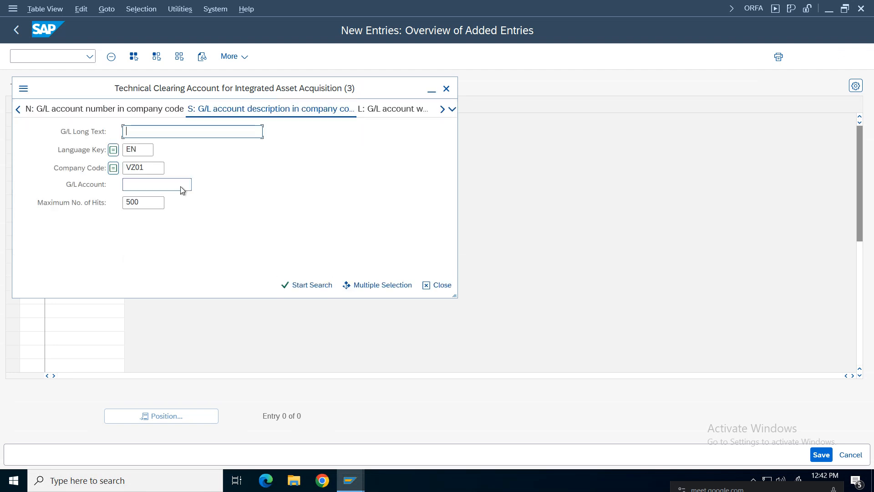
{"action": "left_click", "coordinate": [290, 285]}
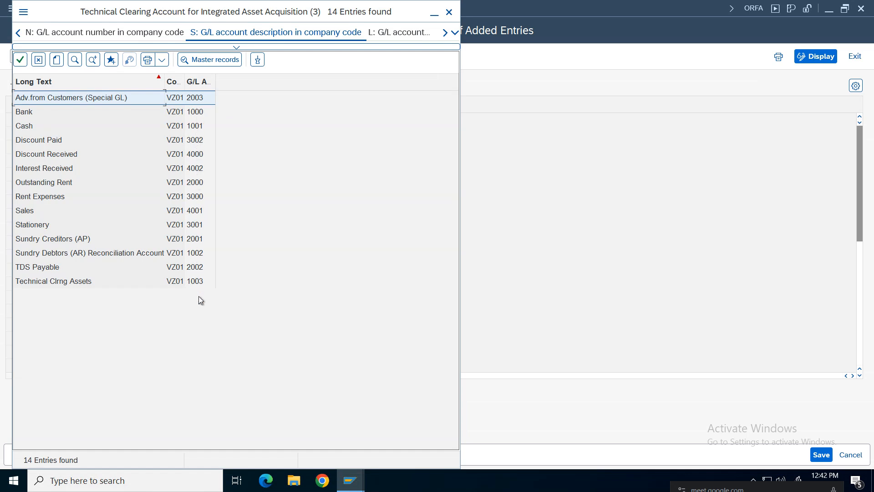
{"action": "left_click", "coordinate": [42, 283]}
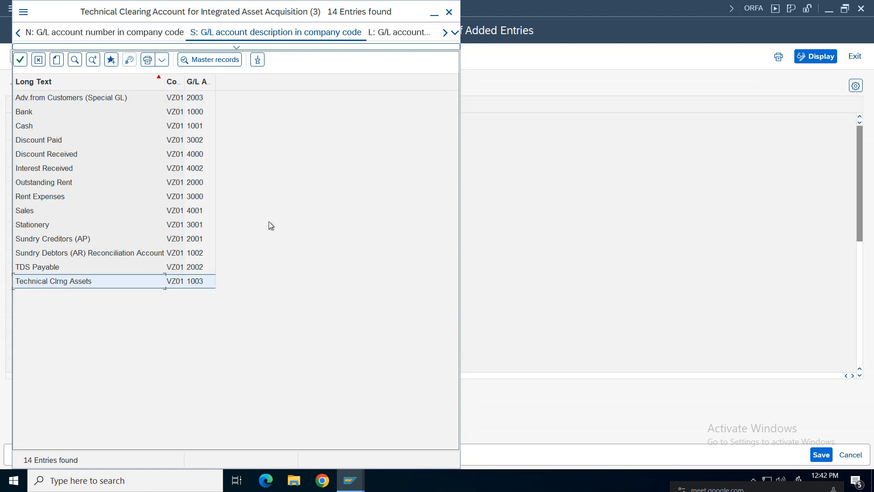
{"action": "double_click", "coordinate": [195, 281]}
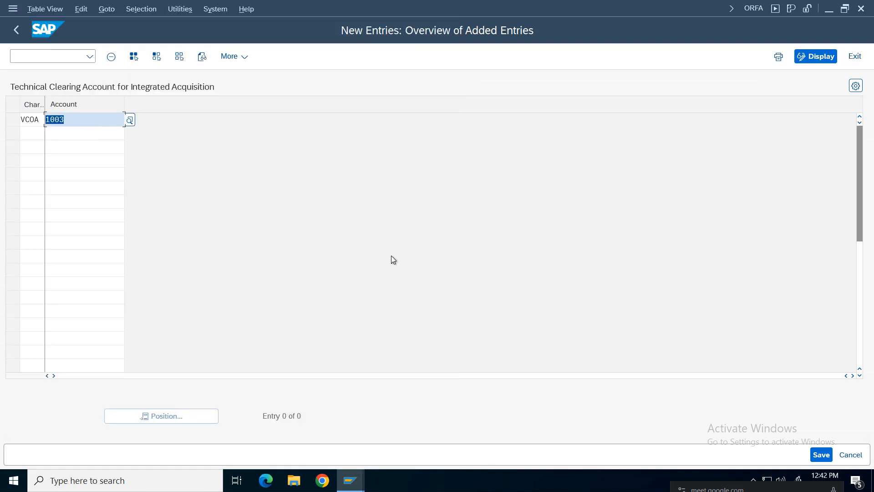
Save the clearing account assignment in the Verizon Group customizing request and return to the Asset Accounting IMG.
{"action": "key", "text": "ctrl+s"}
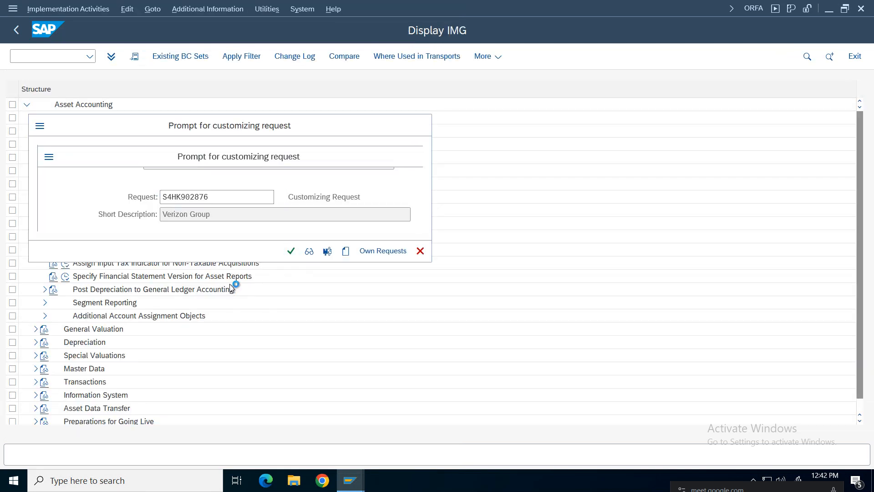
{"action": "key", "text": "Return"}
{"action": "left_click", "coordinate": [16, 30]}
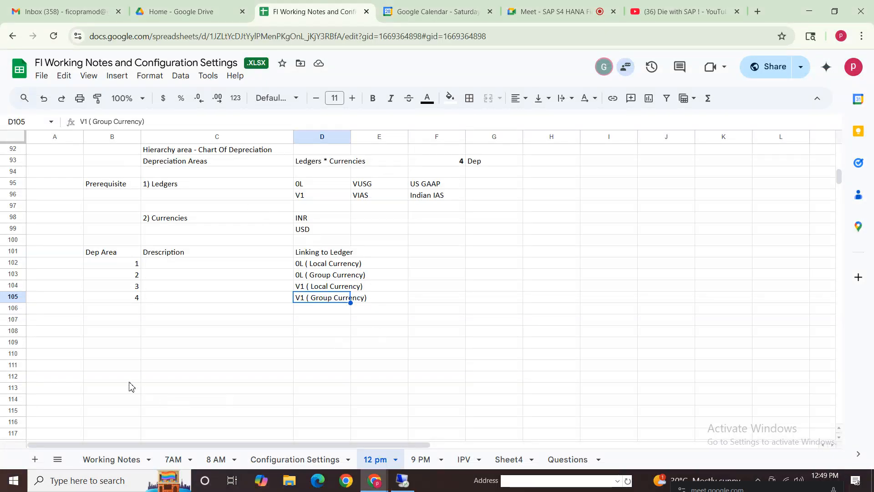
In the Google Sheets working notes, enter the heading "Technical Clrng Account" in cell B110 of the 12 pm sheet.
{"action": "left_click", "coordinate": [121, 355]}
{"action": "type", "text": "Tech"}
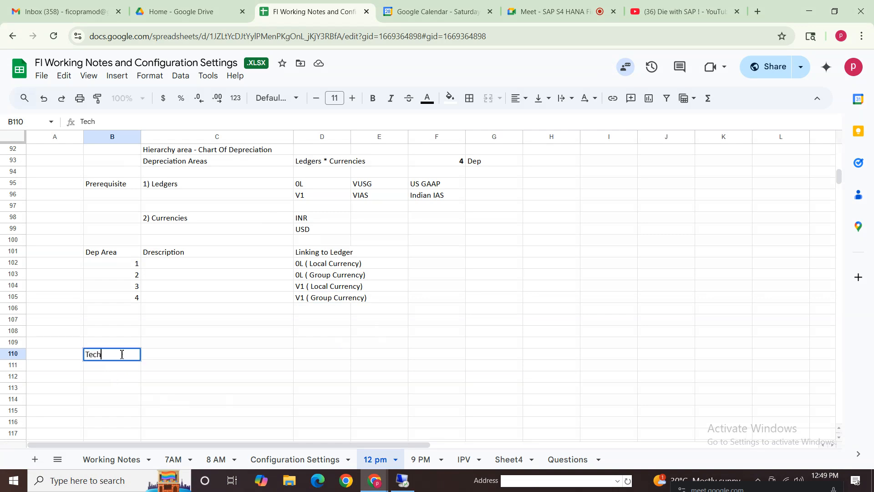
{"action": "type", "text": "nical Clrng Accou"}
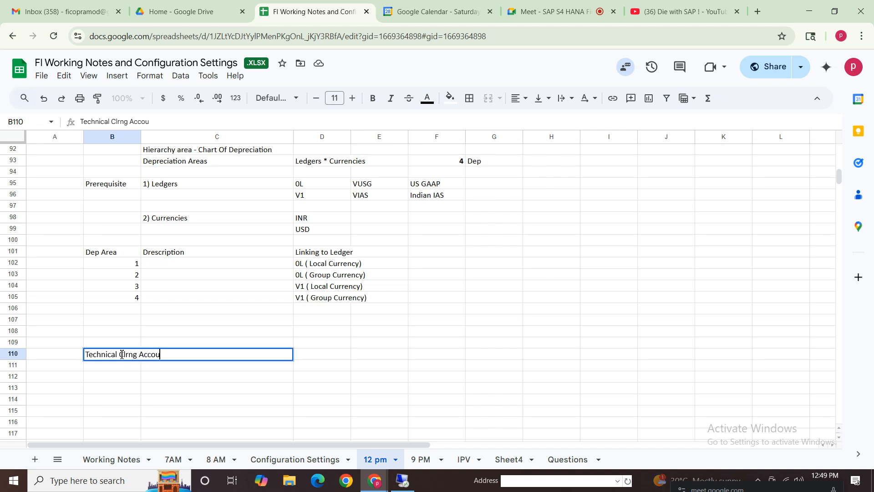
{"action": "type", "text": "nt"}
{"action": "left_click", "coordinate": [157, 403]}
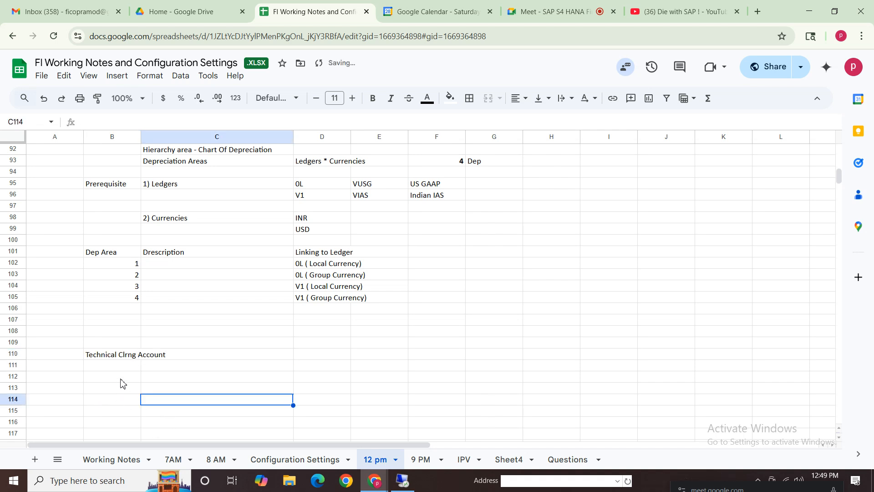
List "Machinery" in cell C112 and "Vendor" in cell C113 under the heading.
{"action": "left_click", "coordinate": [215, 378]}
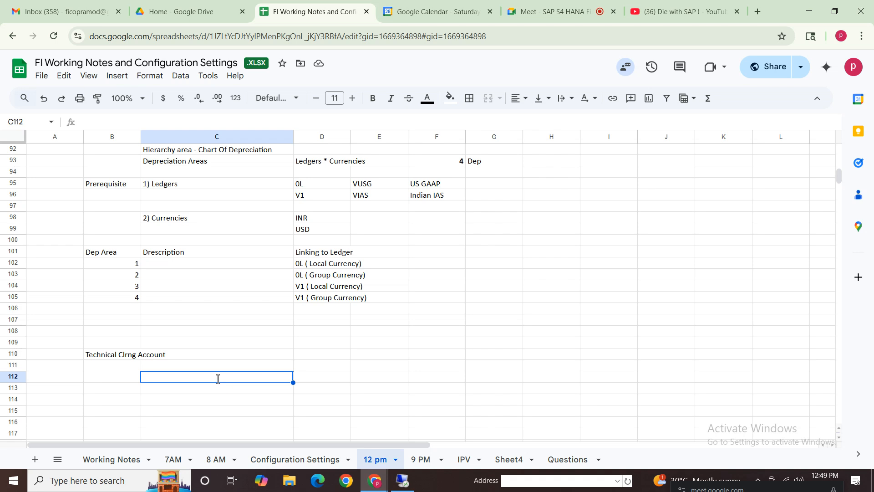
{"action": "type", "text": "Machinery"}
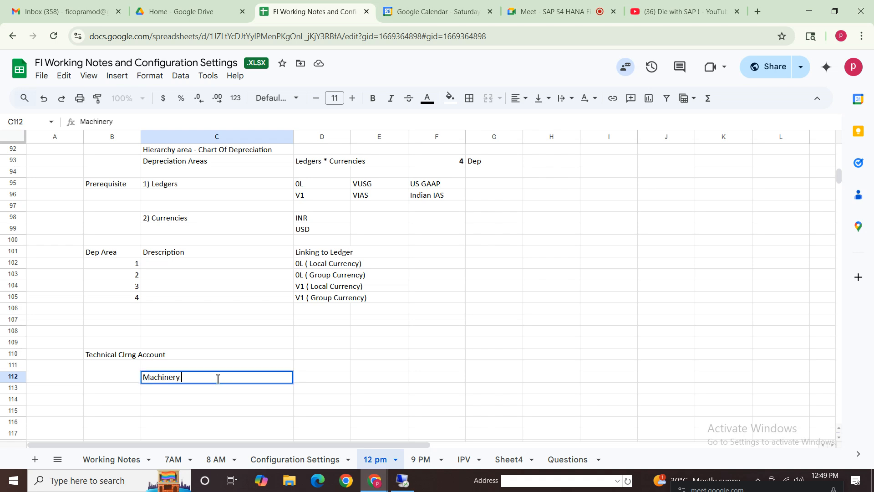
{"action": "key", "text": "Return"}
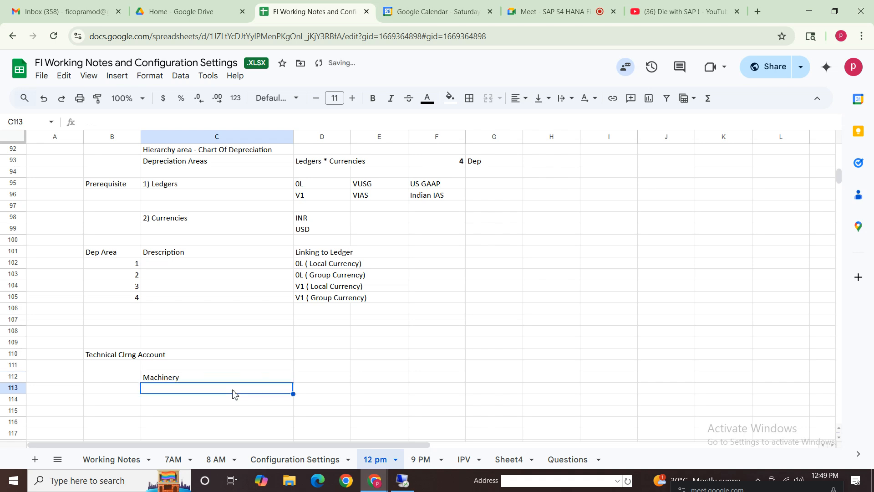
{"action": "type", "text": "Cas"}
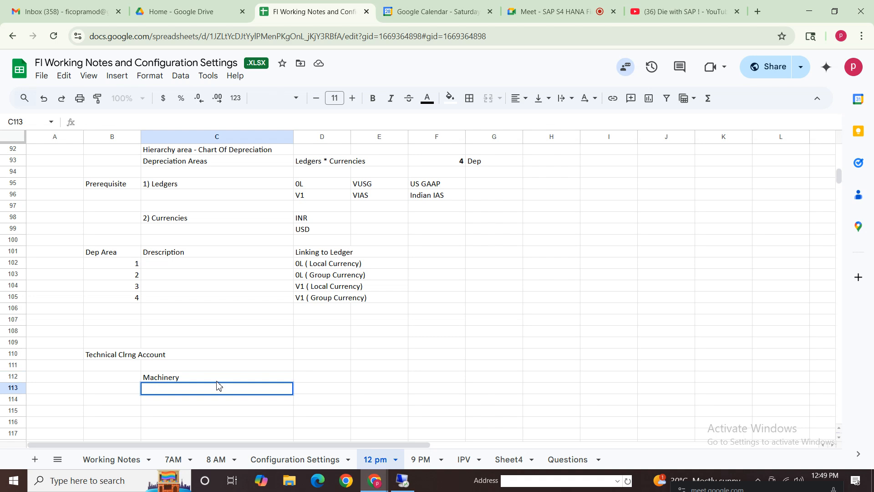
{"action": "type", "text": "ndor"}
{"action": "left_click", "coordinate": [380, 378]}
{"action": "left_click", "coordinate": [196, 378]}
{"action": "left_click", "coordinate": [193, 391]}
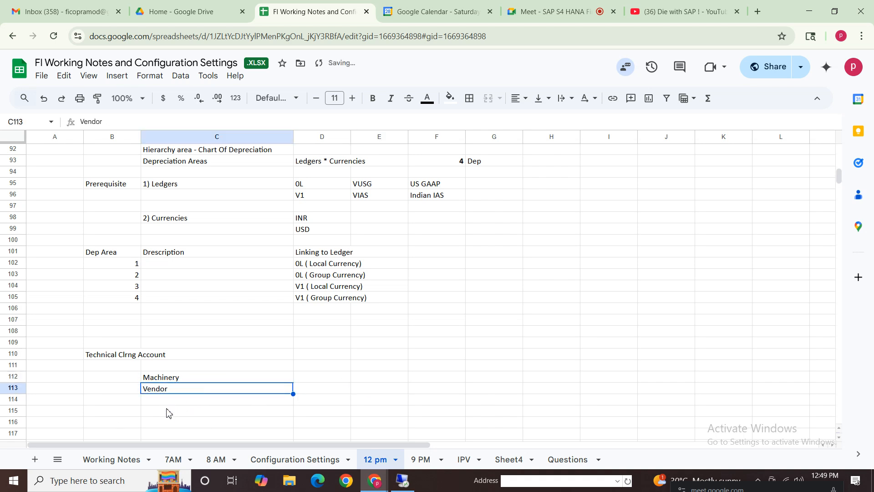
Extend the text in cell C112 to "Machinery Asset".
{"action": "left_click", "coordinate": [194, 380]}
{"action": "double_click", "coordinate": [195, 381]}
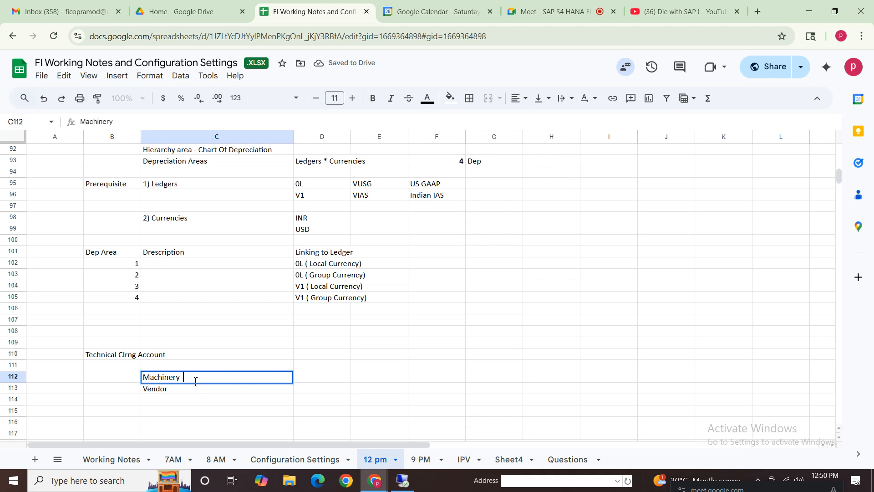
{"action": "type", "text": "sset"}
{"action": "key", "text": "Return"}
Mark the machinery asset as "Dr" in D112 and the vendor as "Cr" in D113, and highlight the entry.
{"action": "left_click", "coordinate": [334, 380]}
{"action": "type", "text": "Dr"}
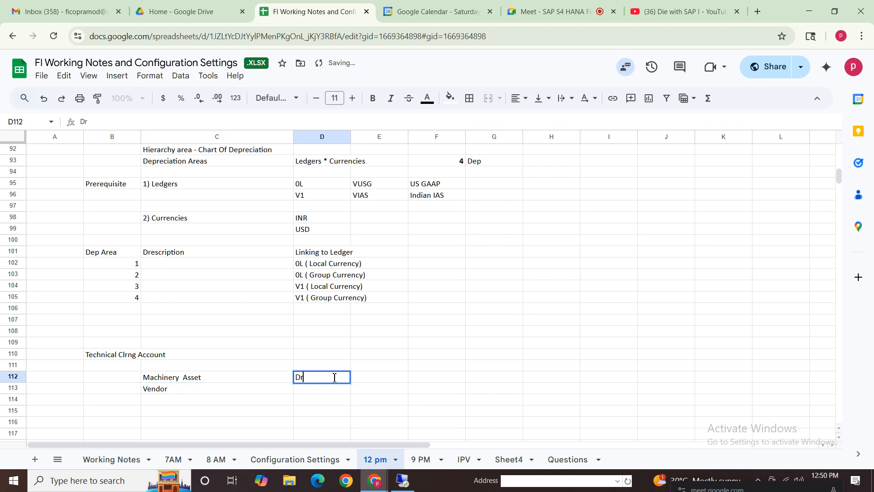
{"action": "left_click", "coordinate": [318, 390]}
{"action": "type", "text": "C"}
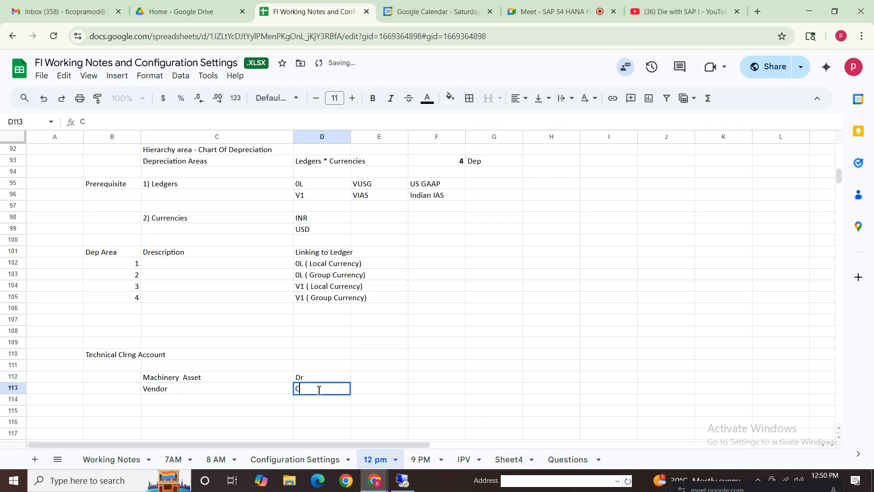
{"action": "type", "text": "r"}
{"action": "left_click", "coordinate": [460, 392]}
{"action": "left_click_drag", "start_coordinate": [174, 381], "coordinate": [325, 395]}
Enter a second journal entry's accounts: "Technical Clrng" in F112 and "Vendor" in F113.
{"action": "left_click", "coordinate": [425, 381]}
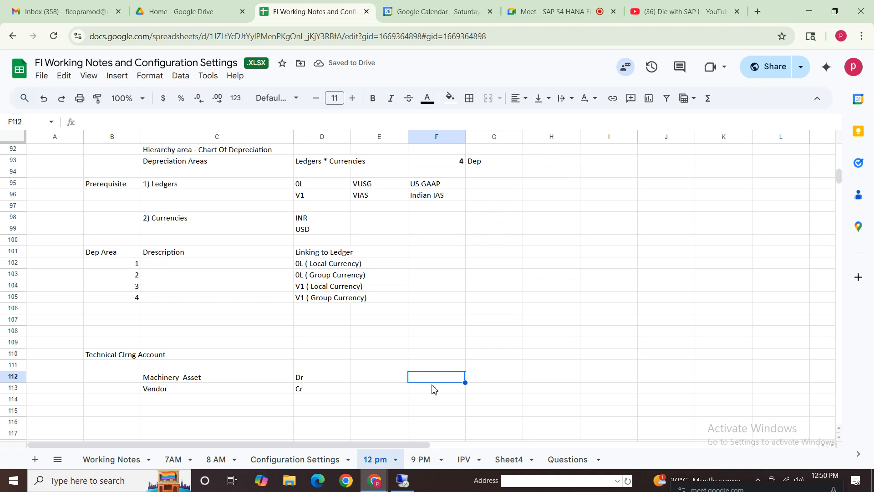
{"action": "type", "text": "Te"}
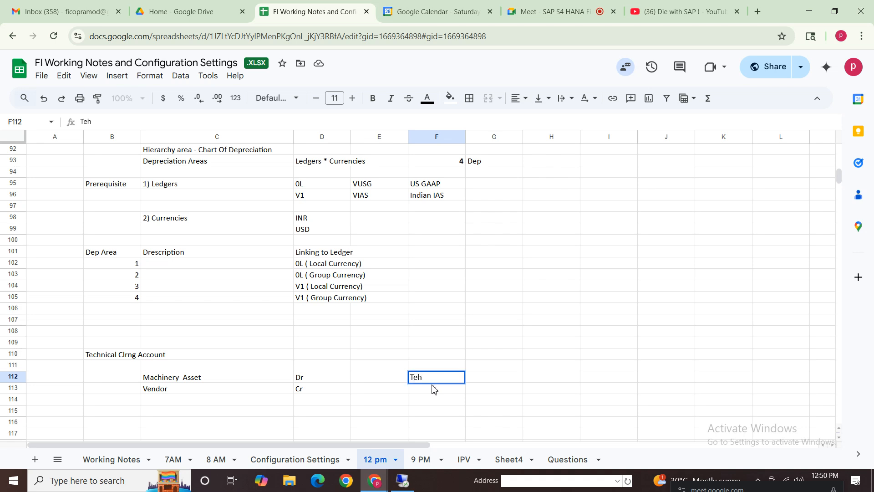
{"action": "type", "text": "chnical Clrng"}
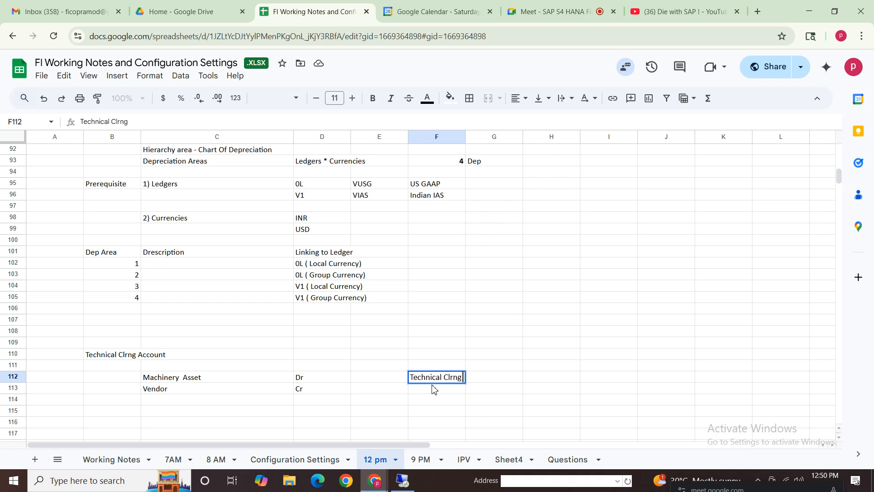
{"action": "left_click", "coordinate": [439, 394]}
{"action": "type", "text": "Vendod"}
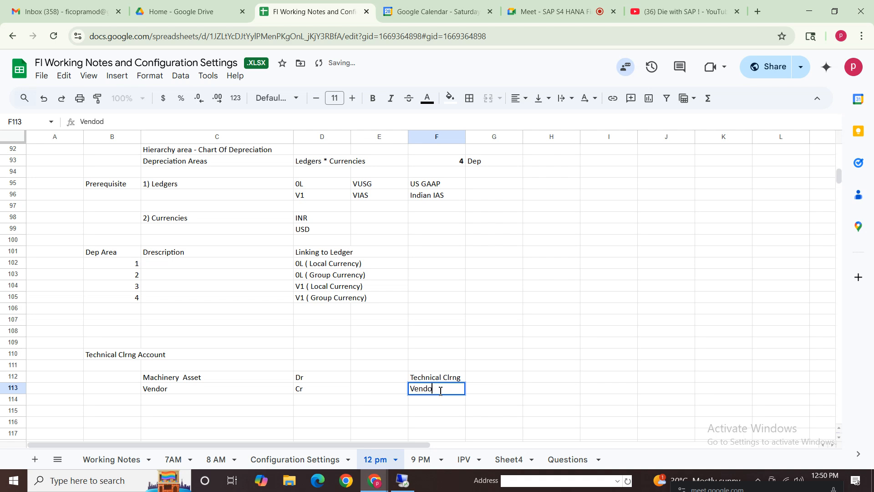
{"action": "key", "text": "BackSpace"}
{"action": "type", "text": "or"}
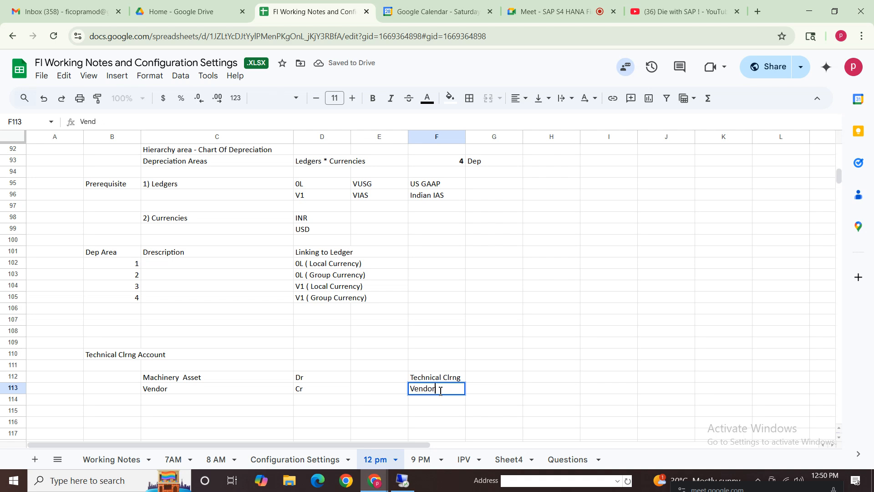
Mark the second entry's "Technical Clrng" line as "Dr" in G112 and its "Vendor" line as "Cr" in G113.
{"action": "left_click", "coordinate": [494, 378]}
{"action": "type", "text": "D"}
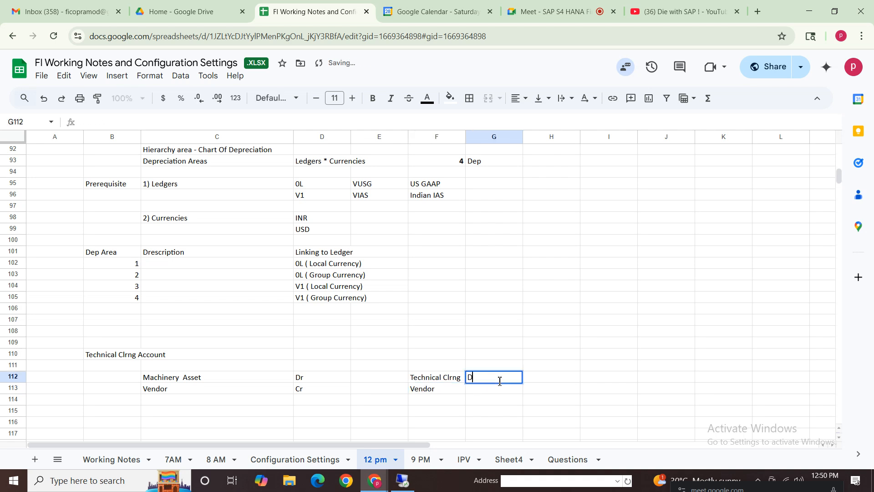
{"action": "type", "text": "r"}
{"action": "key", "text": "Return"}
{"action": "type", "text": "C"}
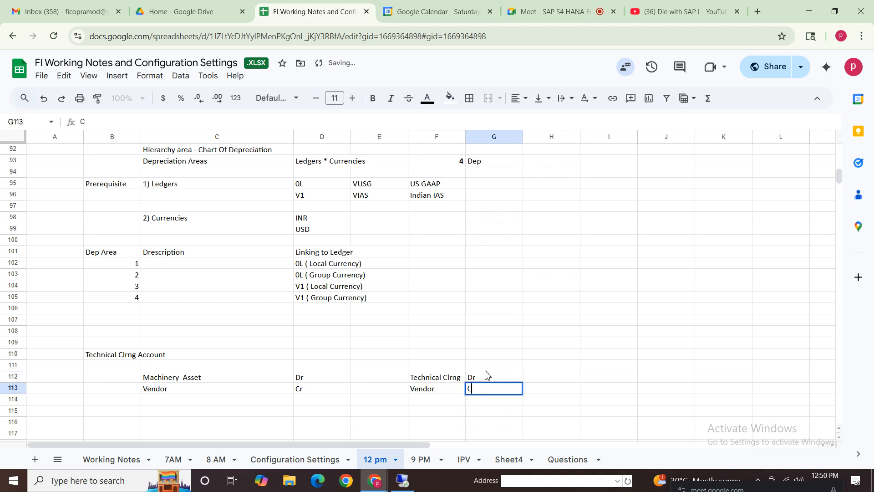
{"action": "left_click", "coordinate": [548, 377]}
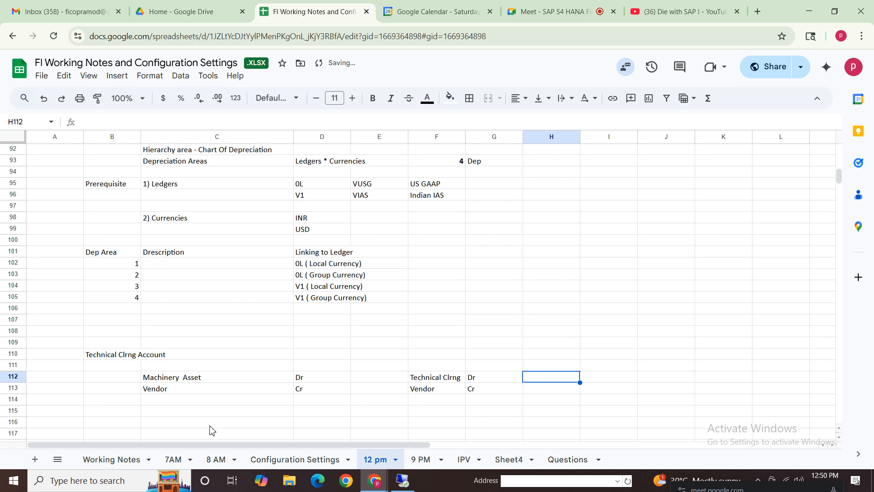
Start the clearing entry below with "Asset" in F115, marked as "Dr" in G115.
{"action": "key", "text": "Down"}
{"action": "key", "text": "Down"}
{"action": "key", "text": "Down"}
{"action": "key", "text": "Down"}
{"action": "key", "text": "Down"}
{"action": "key", "text": "Down"}
{"action": "key", "text": "Down"}
{"action": "key", "text": "Down"}
{"action": "key", "text": "Down"}
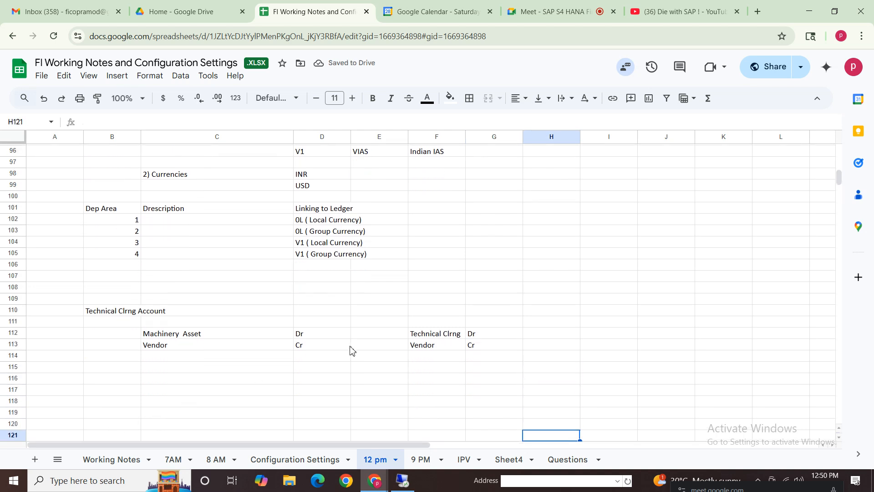
{"action": "left_click", "coordinate": [155, 368]}
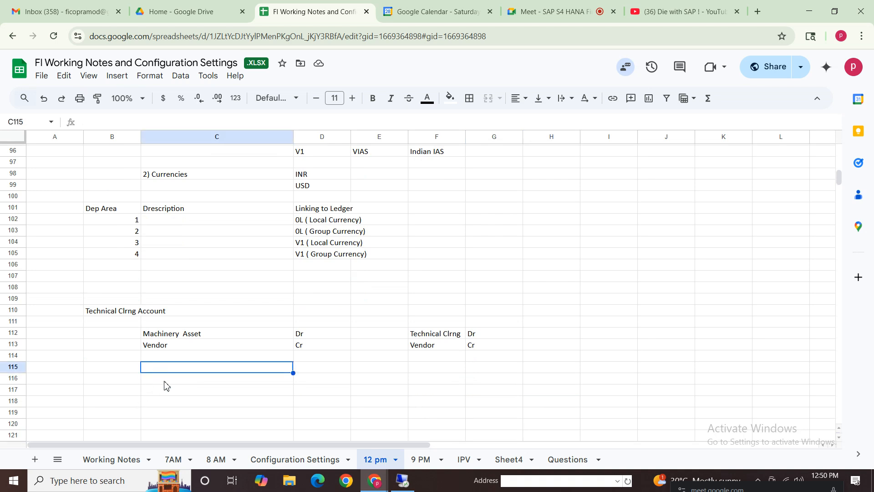
{"action": "left_click", "coordinate": [430, 367]}
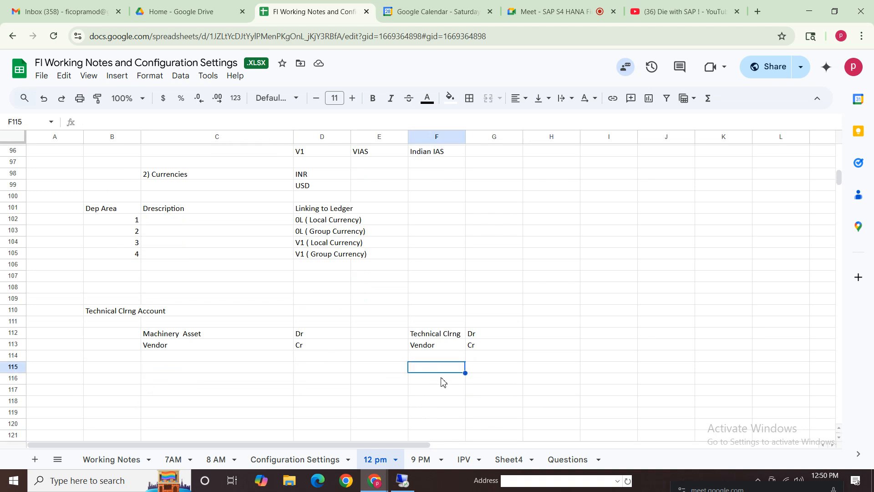
{"action": "left_click_drag", "start_coordinate": [440, 334], "coordinate": [528, 334]}
{"action": "key", "text": "ctrl+c"}
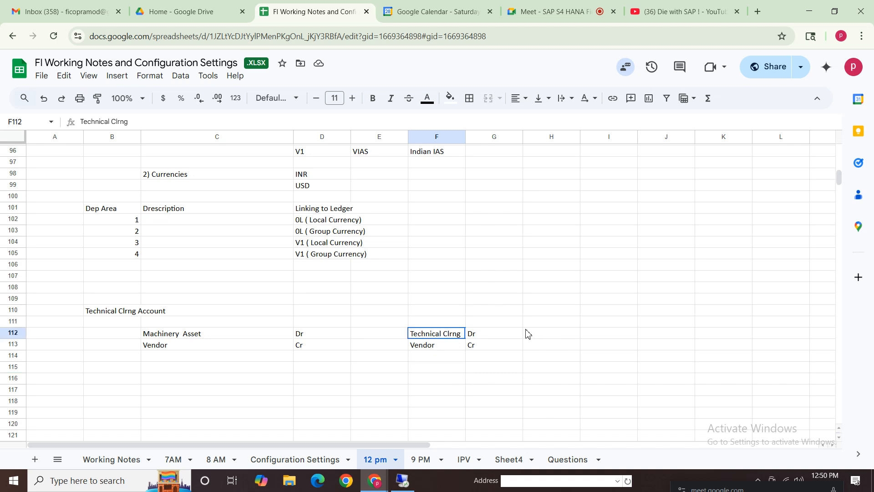
{"action": "left_click", "coordinate": [430, 369]}
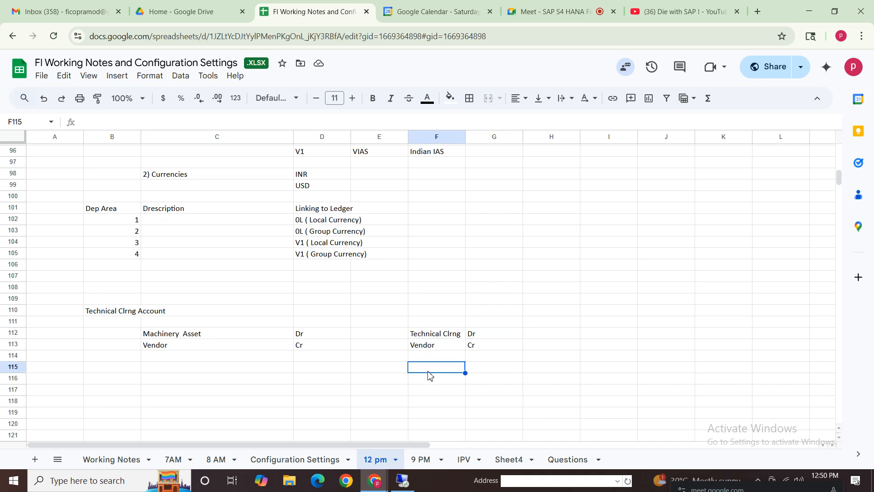
{"action": "type", "text": "Asset"}
{"action": "key", "text": "Tab"}
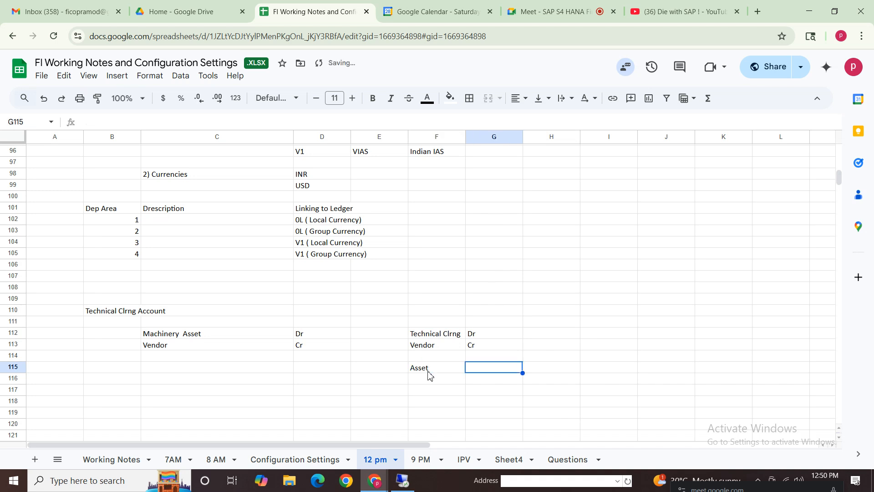
{"action": "type", "text": "Dr"}
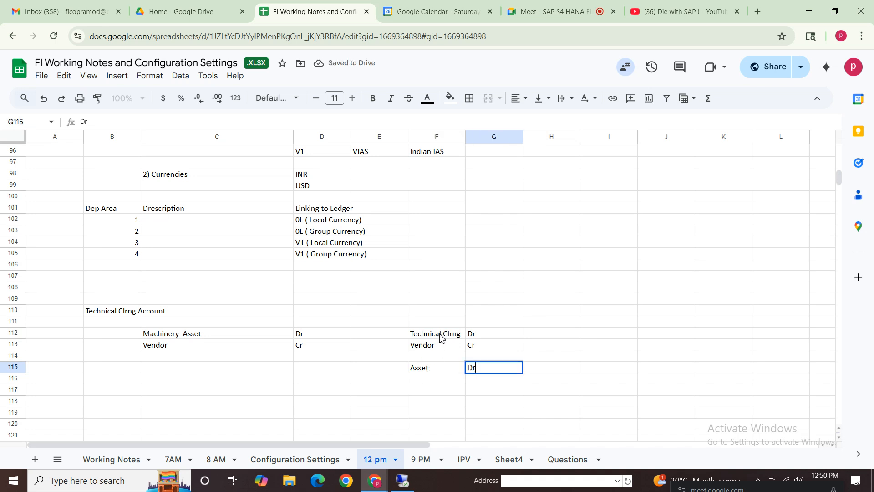
Copy the "Technical Clrng" label from F112 into F116, beneath the asset line.
{"action": "left_click", "coordinate": [454, 338]}
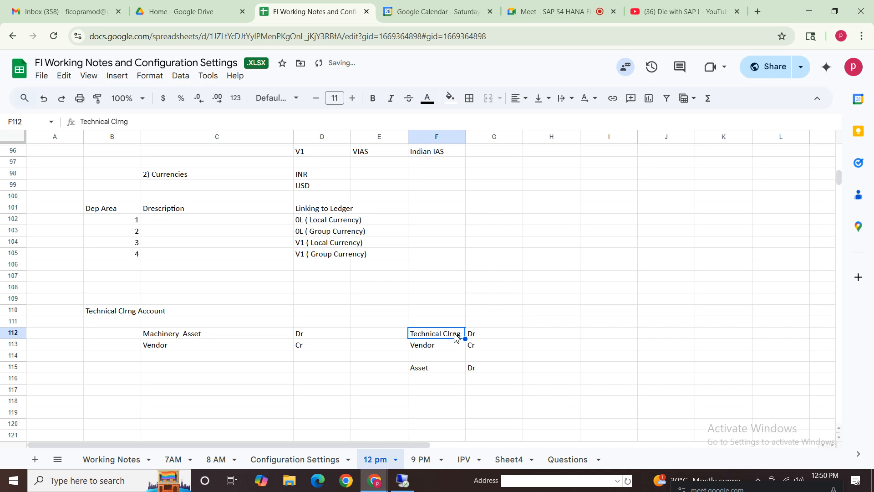
{"action": "left_click", "coordinate": [447, 384]}
{"action": "key", "text": "ctrl+v"}
{"action": "left_click", "coordinate": [500, 360]}
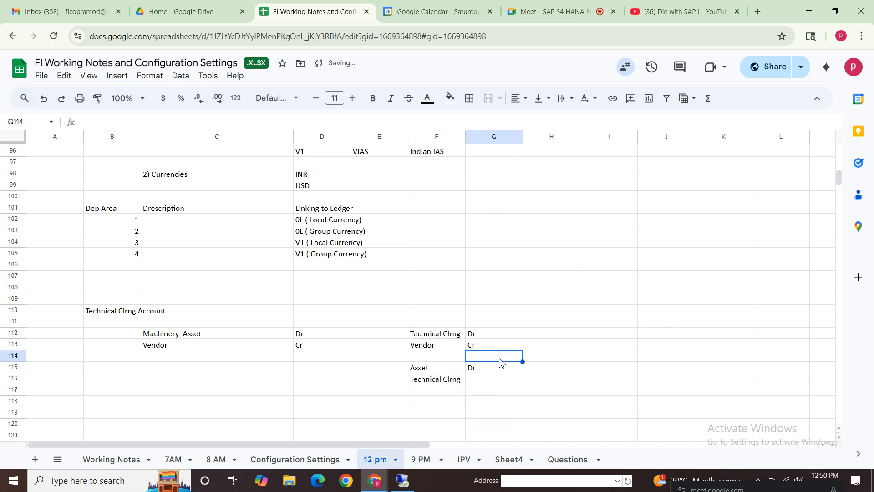
Move the Asset and Technical Clrng lines up one row to F114:G115, clearing the leftover label in F116.
{"action": "left_click_drag", "start_coordinate": [441, 367], "coordinate": [486, 380]}
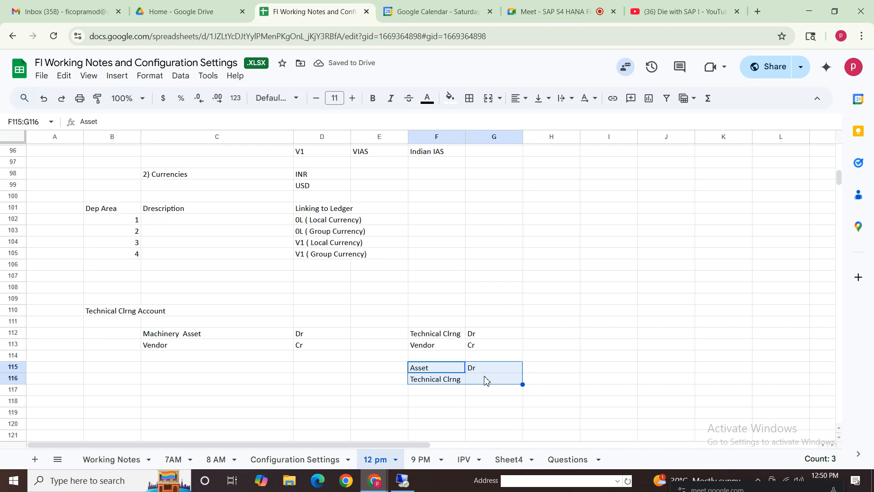
{"action": "left_click", "coordinate": [462, 357]}
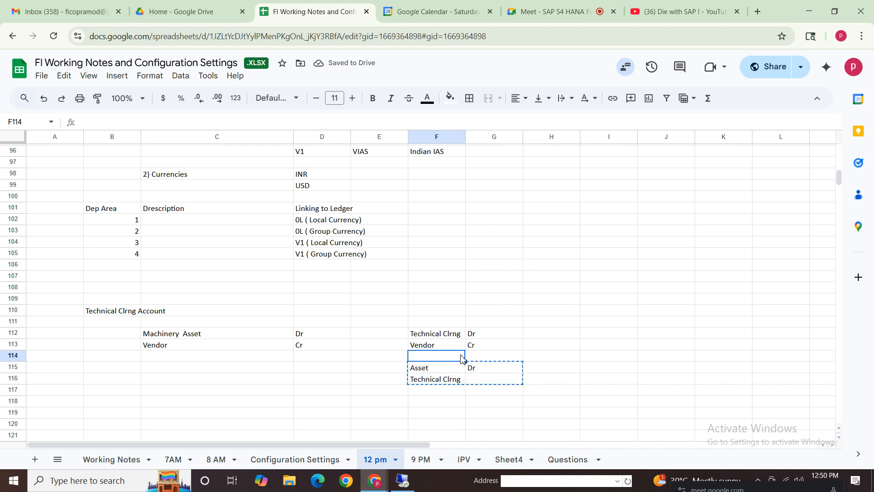
{"action": "type", "text": "Asset\tDr Technical Clrng"}
{"action": "left_click", "coordinate": [492, 400]}
{"action": "left_click", "coordinate": [487, 370]}
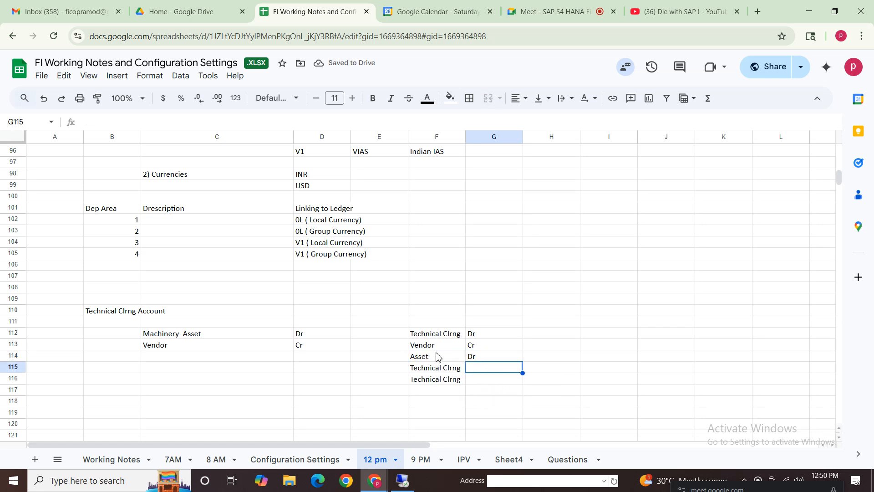
{"action": "left_click", "coordinate": [434, 381]}
{"action": "key", "text": "Delete"}
Mark the "Technical Clrng" line in row 115 as "Cr" and highlight the entries beside the vendor posting.
{"action": "left_click", "coordinate": [476, 370]}
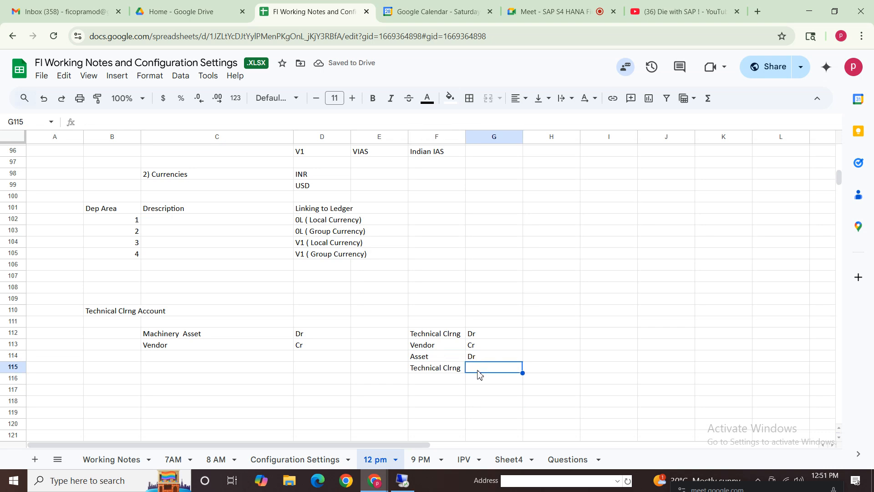
{"action": "type", "text": "Cr"}
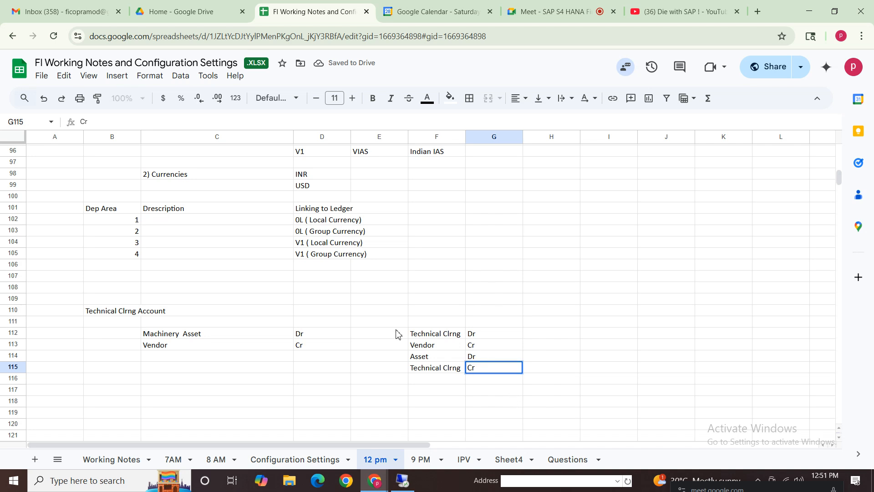
{"action": "key", "text": "Return"}
{"action": "key", "text": "Return"}
{"action": "left_click_drag", "start_coordinate": [423, 336], "coordinate": [501, 356]}
Enter the amount 100 for each of the four posting lines in H112 through H115.
{"action": "left_click", "coordinate": [553, 336]}
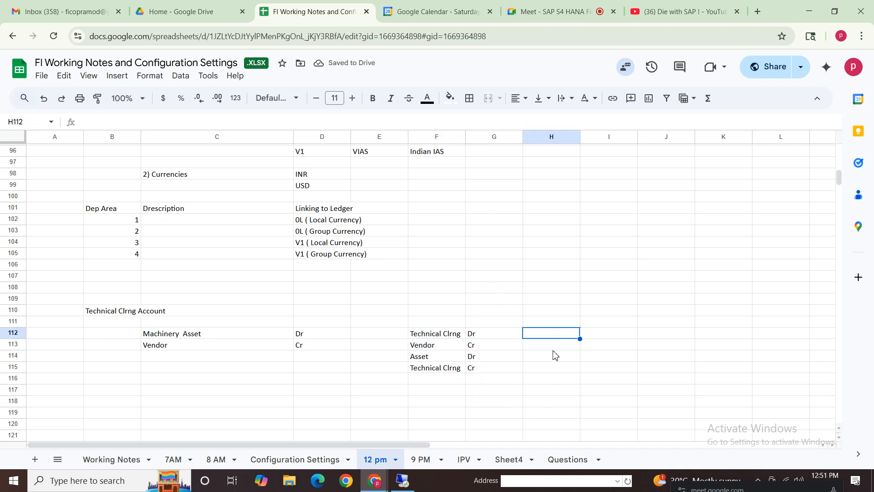
{"action": "type", "text": "0"}
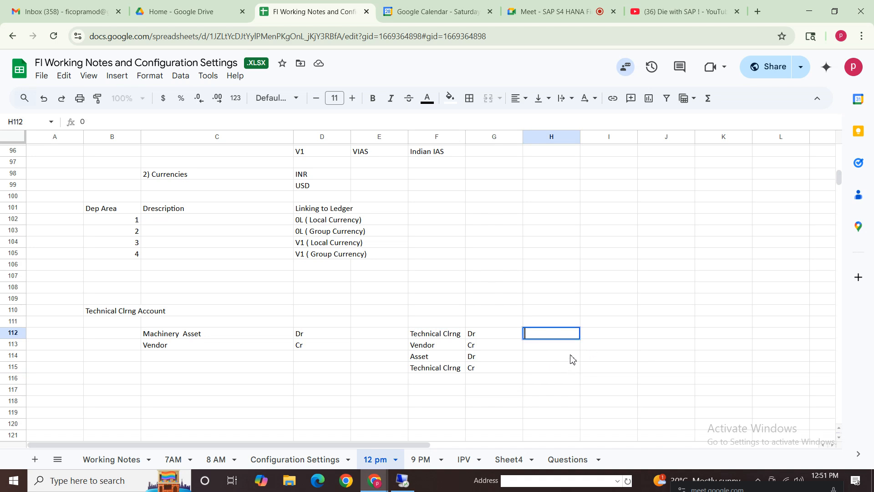
{"action": "type", "text": "100"}
{"action": "left_click", "coordinate": [559, 349]}
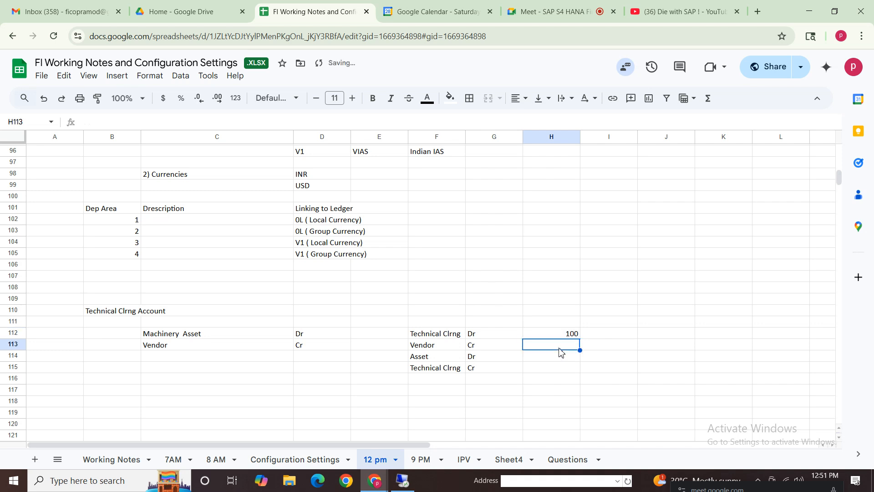
{"action": "type", "text": "100"}
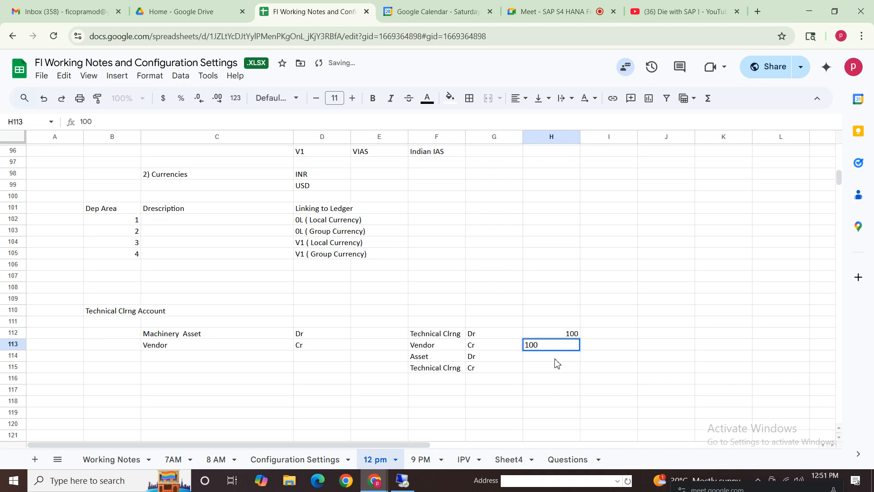
{"action": "left_click", "coordinate": [557, 360]}
{"action": "type", "text": "100"}
{"action": "left_click", "coordinate": [560, 369]}
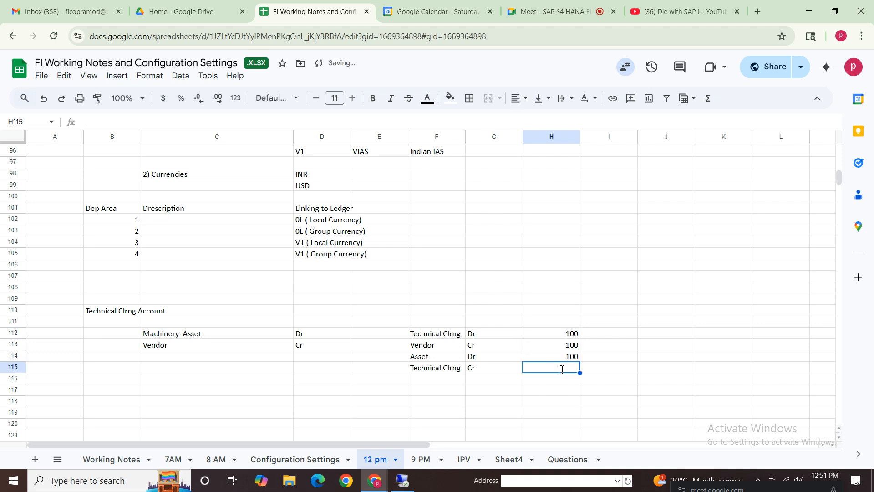
{"action": "type", "text": "100"}
Make the "Technical Clrng" labels in F112 and F115 bold.
{"action": "left_click", "coordinate": [438, 337]}
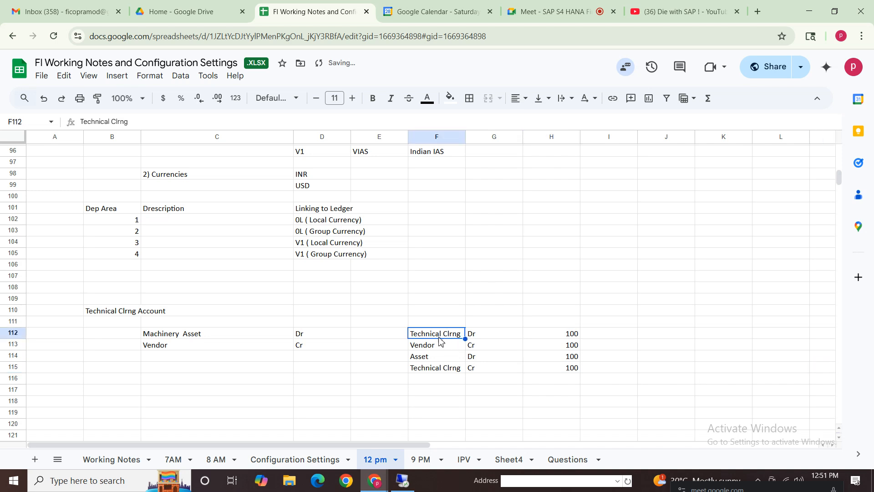
{"action": "key", "text": "ctrl+b"}
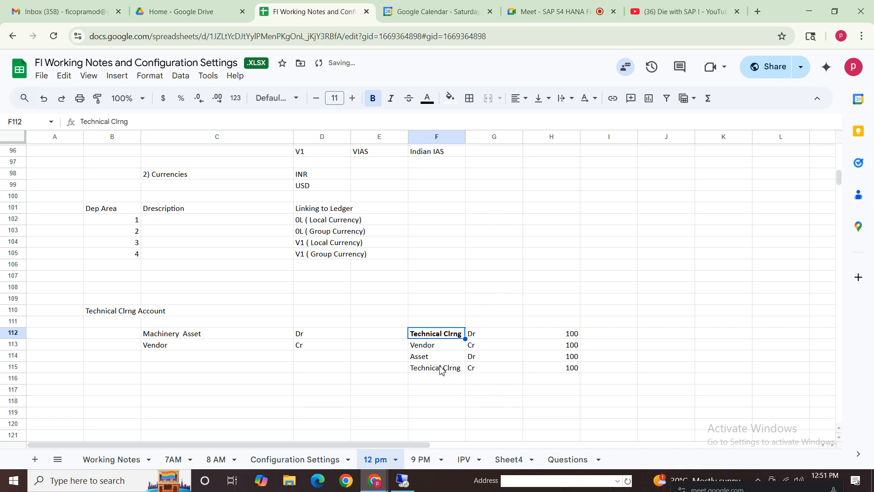
{"action": "left_click", "coordinate": [440, 369]}
{"action": "key", "text": "ctrl+b"}
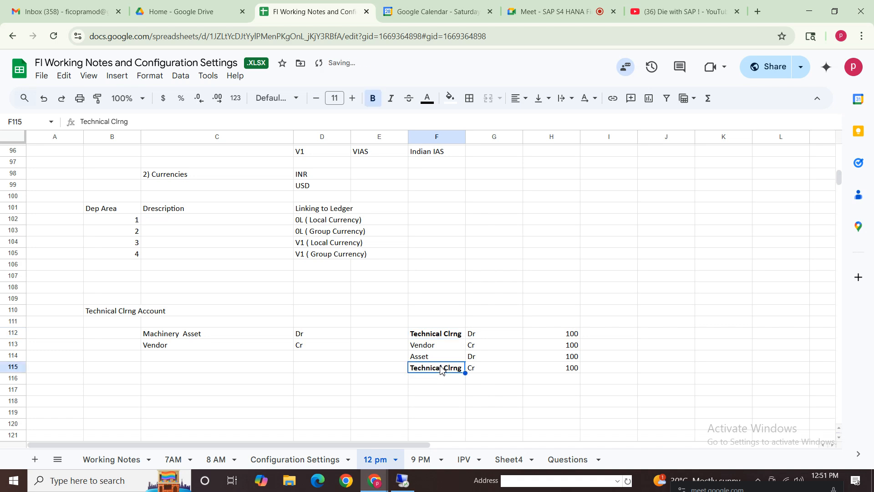
{"action": "left_click", "coordinate": [669, 360]}
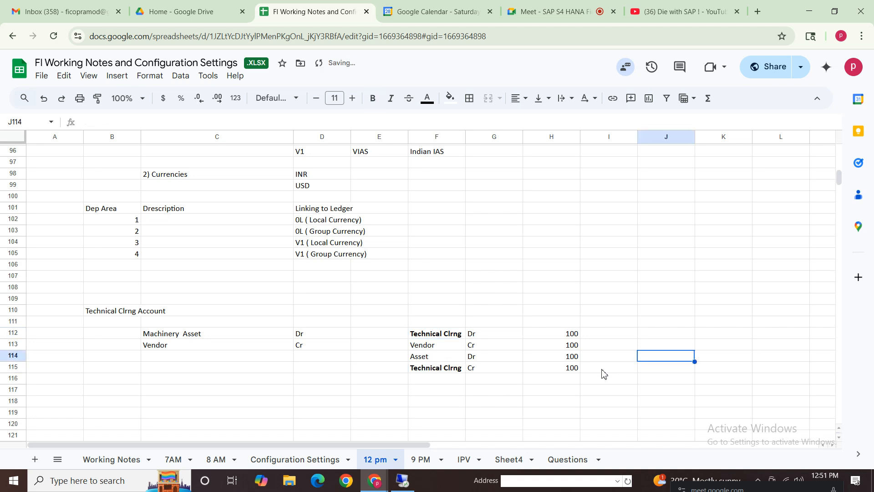
Highlight the two "Technical Clrng" lines in F112 and F115 in turn, and the whole notes block B110:I116.
{"action": "left_click", "coordinate": [436, 337]}
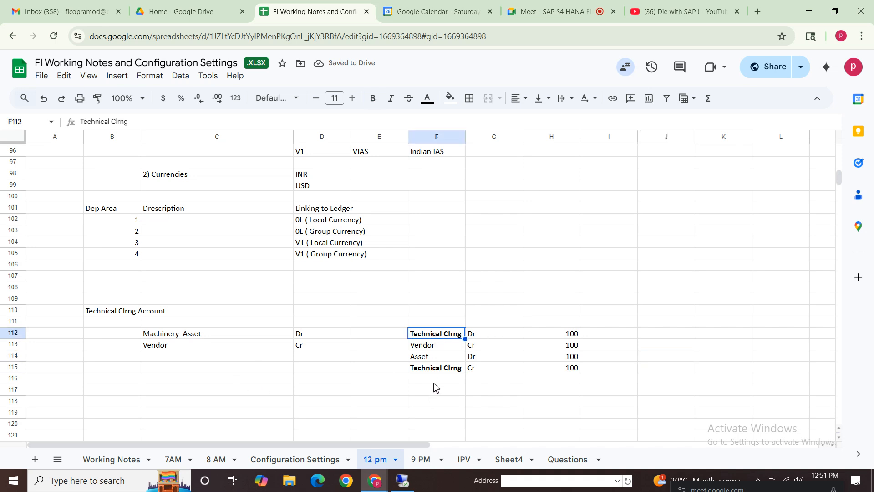
{"action": "left_click", "coordinate": [442, 370]}
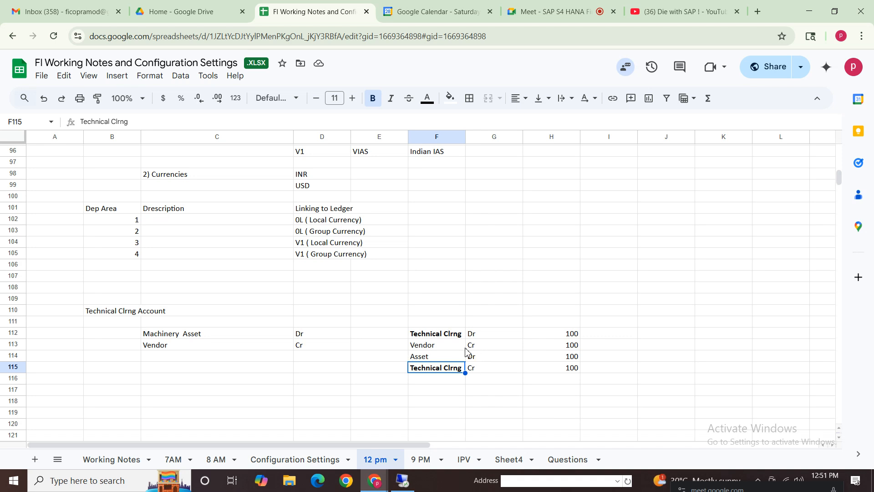
{"action": "left_click", "coordinate": [451, 337]}
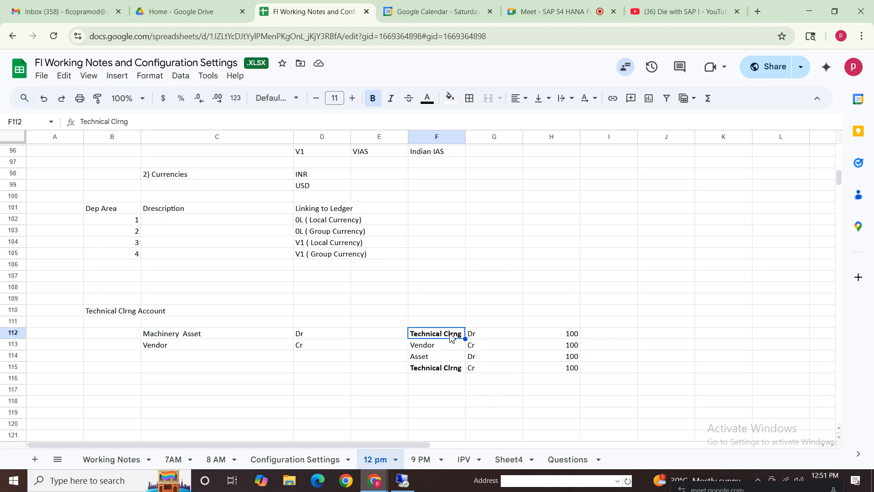
{"action": "left_click", "coordinate": [109, 313]}
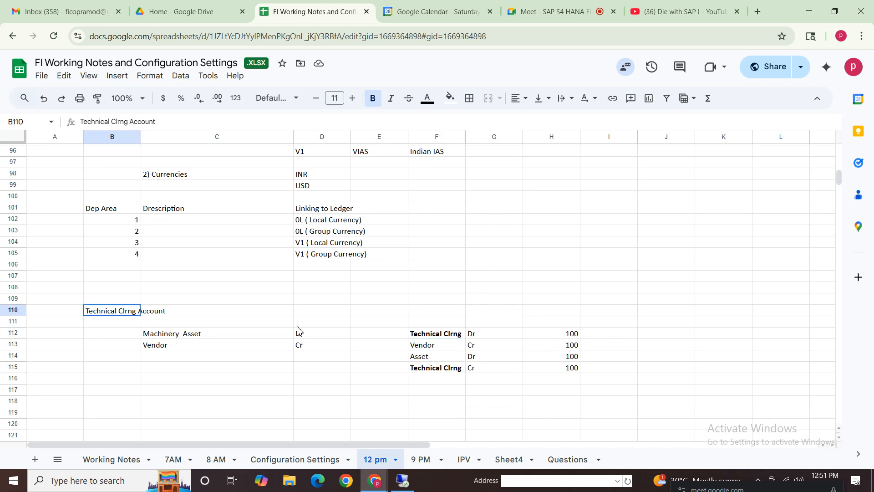
{"action": "left_click", "coordinate": [613, 386], "text": "shift"}
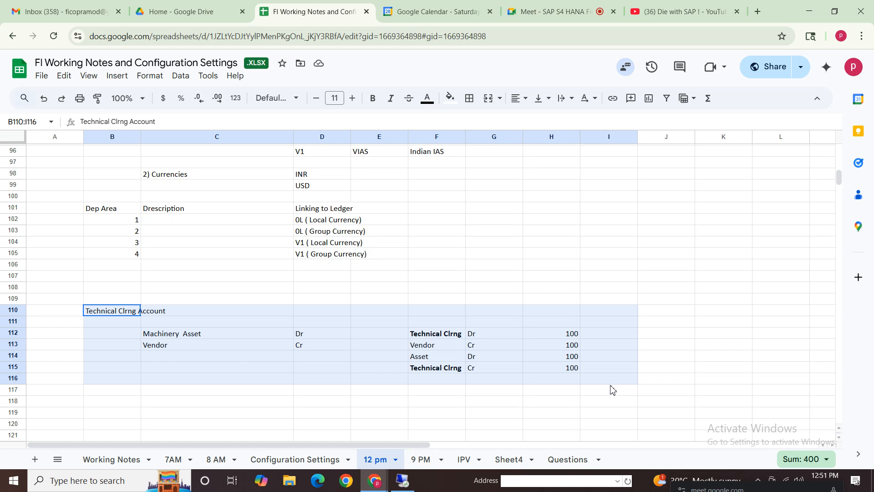
{"action": "key", "text": "ctrl+c"}
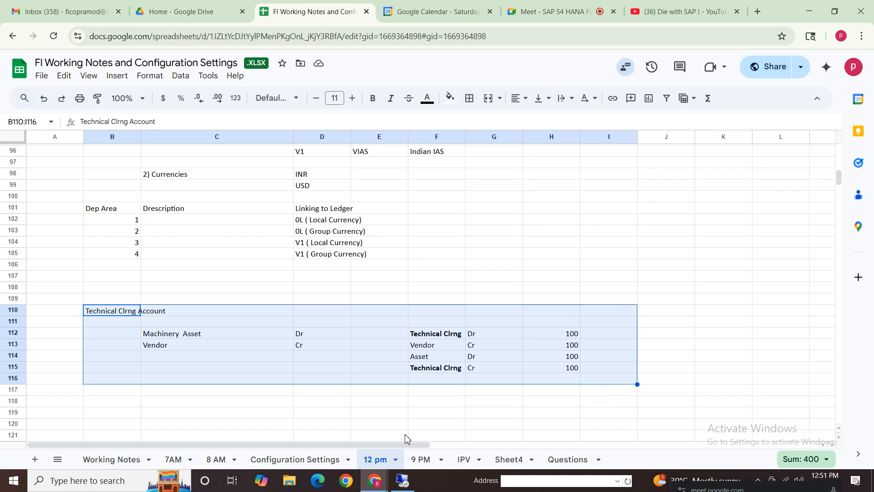
Switch to SAP, open "Define Different Technical Clearing Account for Required Field Control" and widen the Account Determination column.
{"action": "left_click", "coordinate": [402, 480]}
{"action": "left_click", "coordinate": [16, 30]}
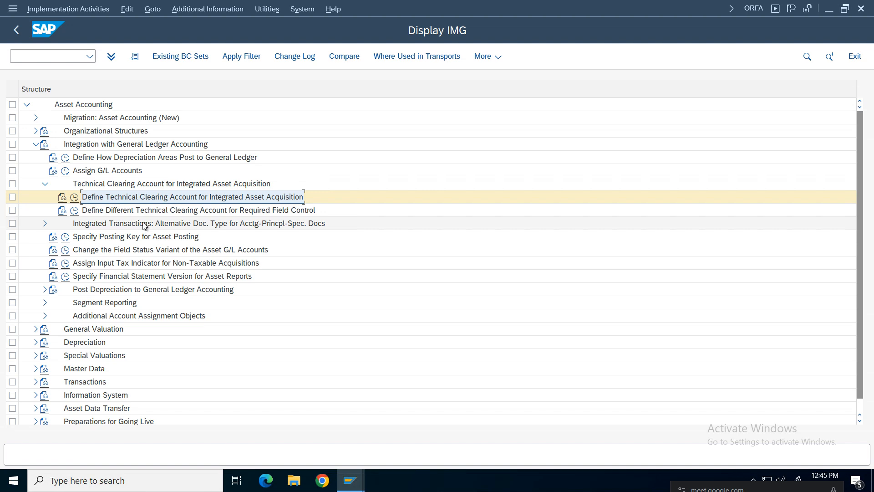
{"action": "left_click", "coordinate": [74, 210]}
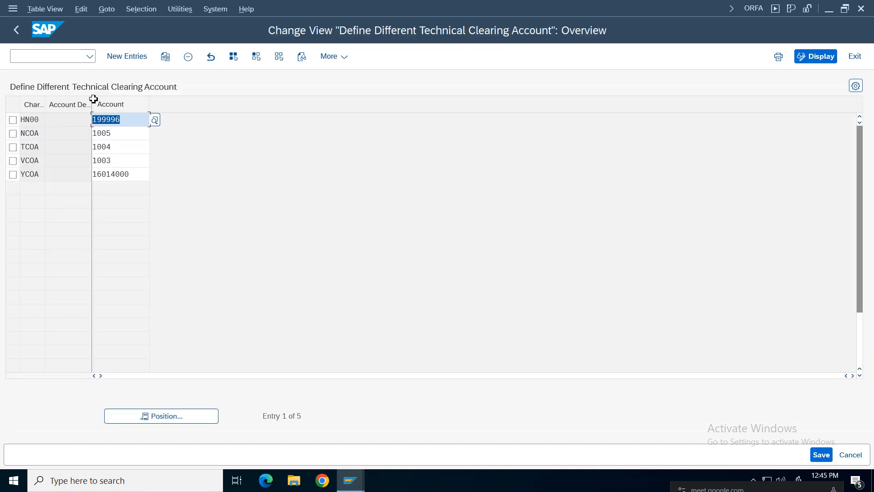
{"action": "left_click_drag", "start_coordinate": [92, 100], "coordinate": [152, 103]}
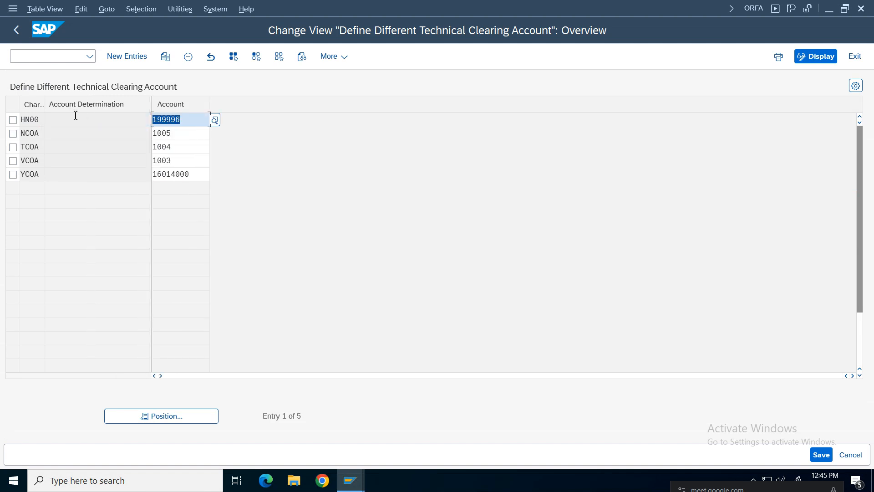
Widen the Chart of Accounts column, review the account determination and account of each listed chart of accounts, and return to the IMG structure.
{"action": "left_click_drag", "start_coordinate": [48, 102], "coordinate": [67, 105]}
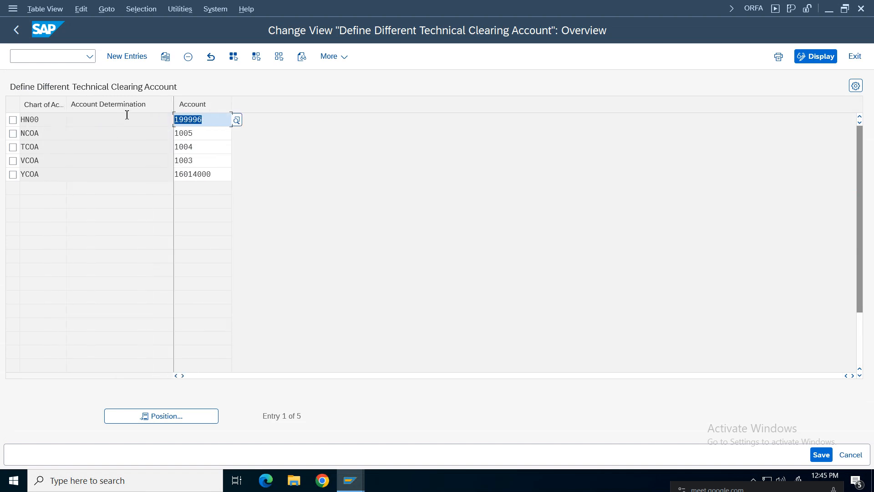
{"action": "left_click", "coordinate": [119, 118]}
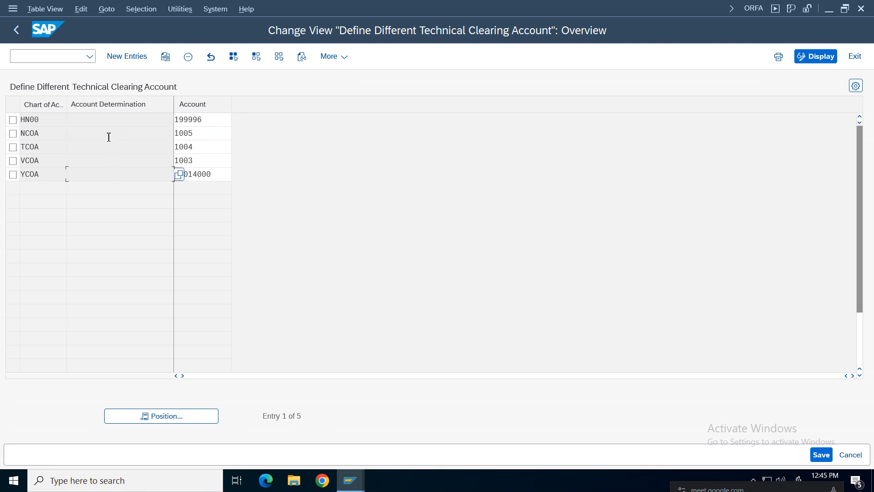
{"action": "left_click", "coordinate": [112, 137]}
{"action": "left_click", "coordinate": [111, 176]}
{"action": "left_click", "coordinate": [223, 119]}
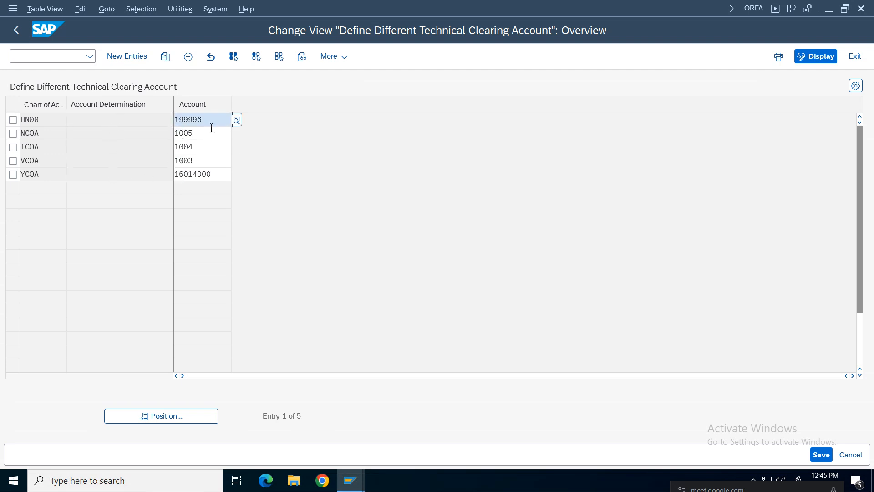
{"action": "left_click", "coordinate": [211, 132]}
{"action": "left_click", "coordinate": [208, 149]}
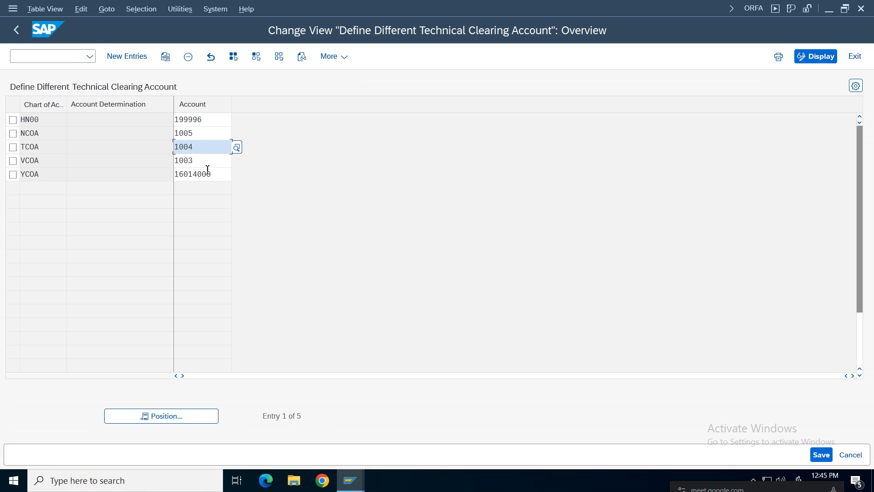
{"action": "key", "text": "Down"}
{"action": "key", "text": "Down"}
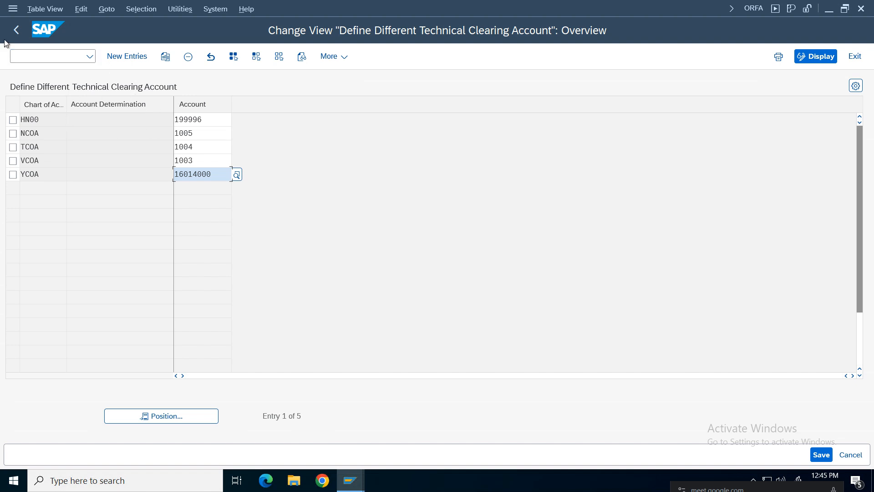
{"action": "left_click", "coordinate": [16, 29]}
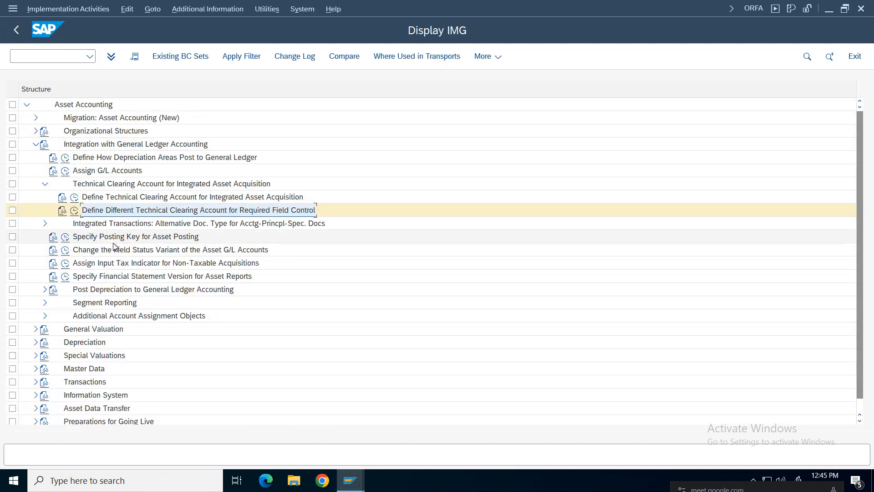
Try to add a different technical clearing account entry for chart of accounts YCOA with account 1003, leaving the account determination blank.
{"action": "left_click", "coordinate": [74, 210]}
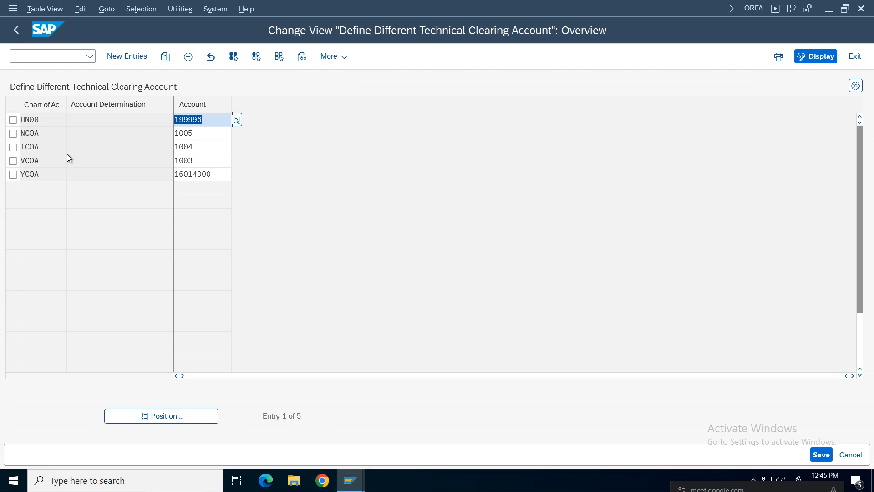
{"action": "left_click", "coordinate": [127, 56]}
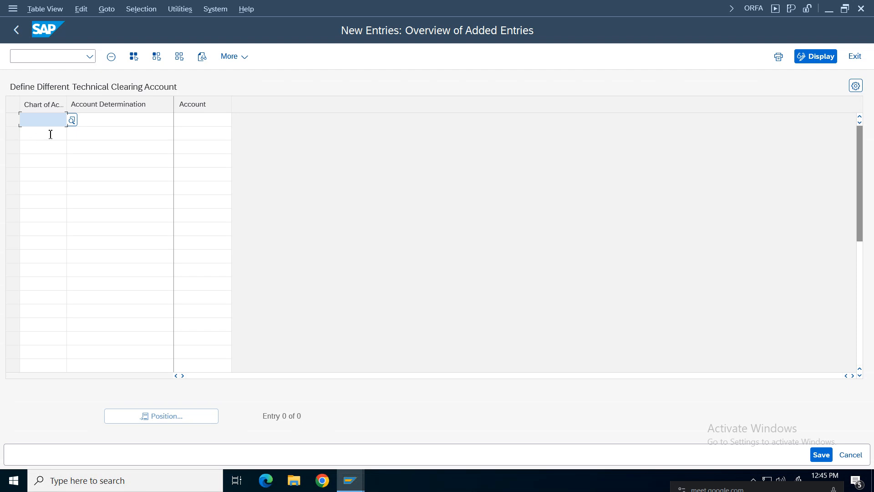
{"action": "key", "text": "Up"}
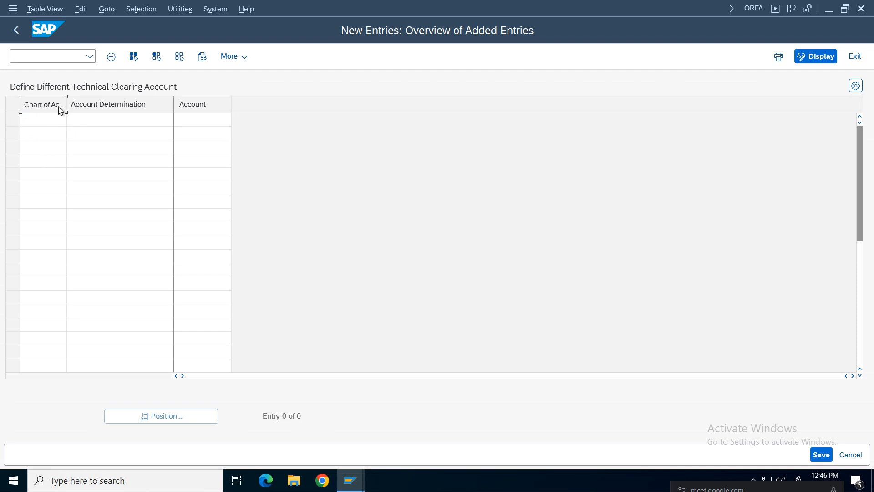
{"action": "left_click", "coordinate": [50, 120]}
{"action": "type", "text": "YCOA"}
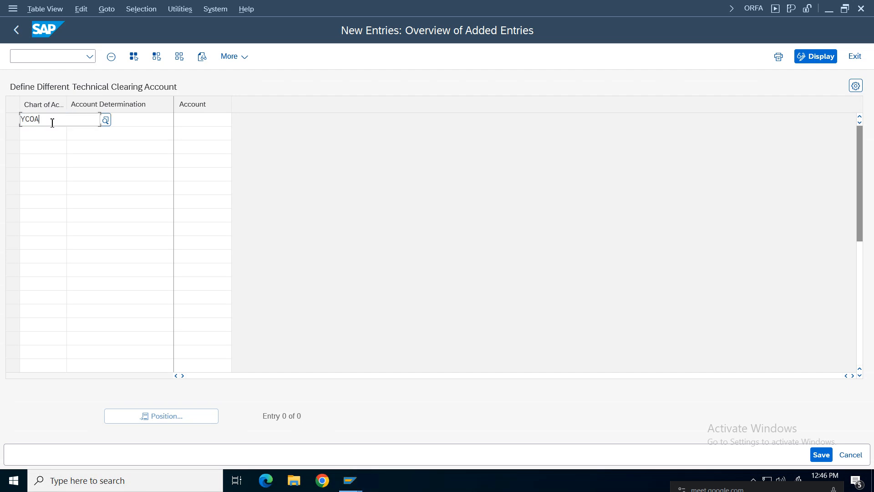
{"action": "key", "text": "Tab"}
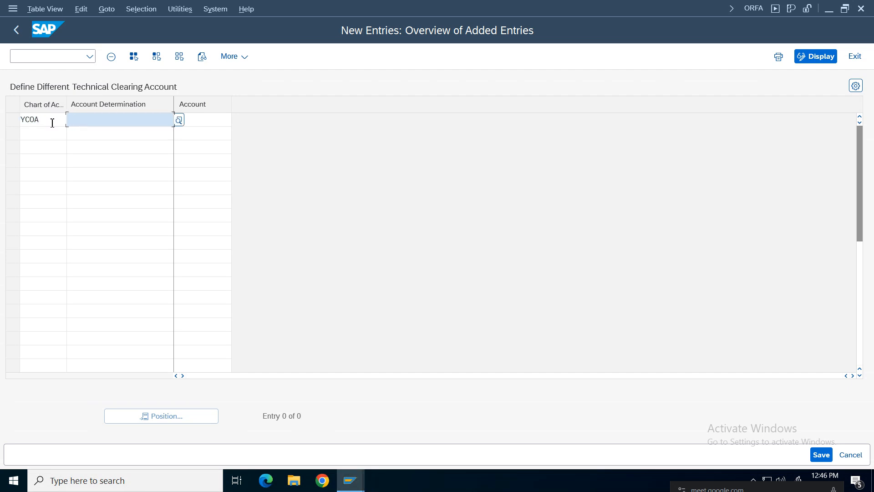
{"action": "key", "text": "Tab"}
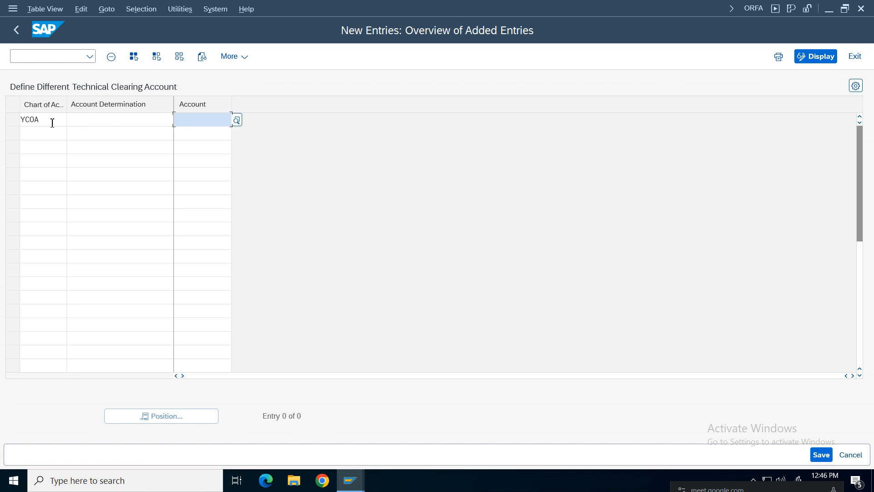
{"action": "type", "text": "1003"}
{"action": "key", "text": "Return"}
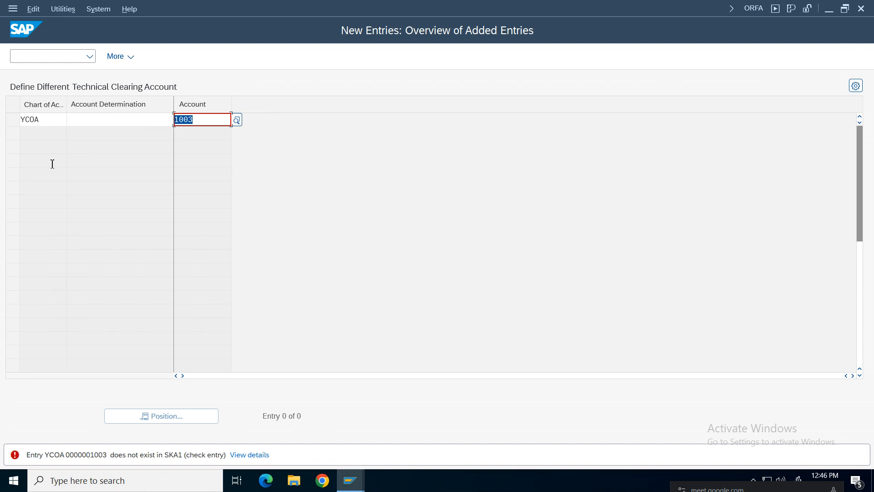
Discard the new YCOA entry and return to the Asset Accounting IMG structure.
{"action": "key", "text": "F12"}
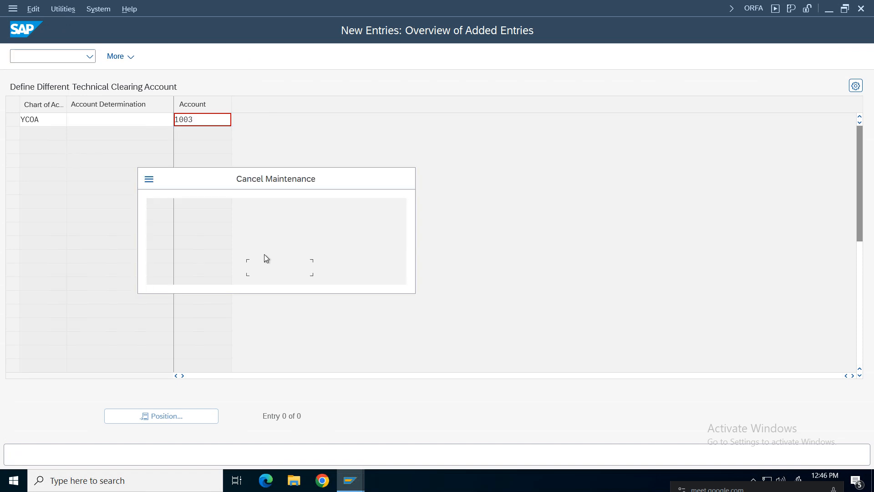
{"action": "left_click", "coordinate": [235, 269]}
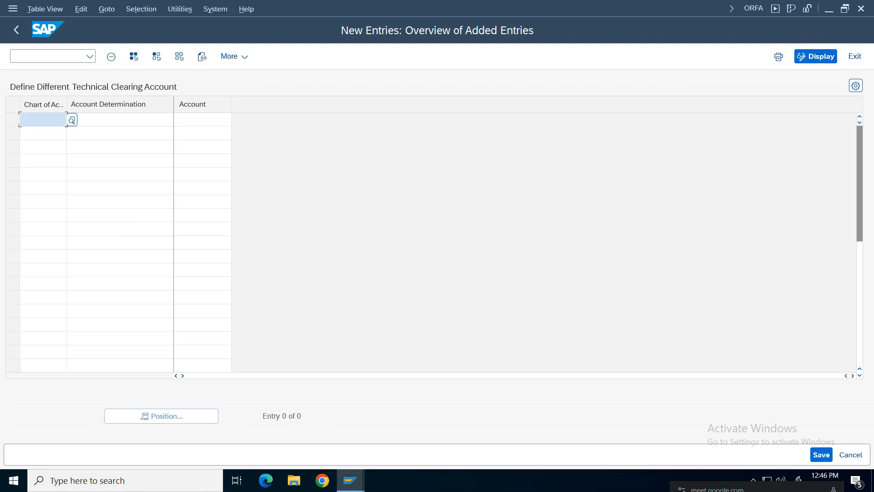
{"action": "left_click", "coordinate": [15, 31]}
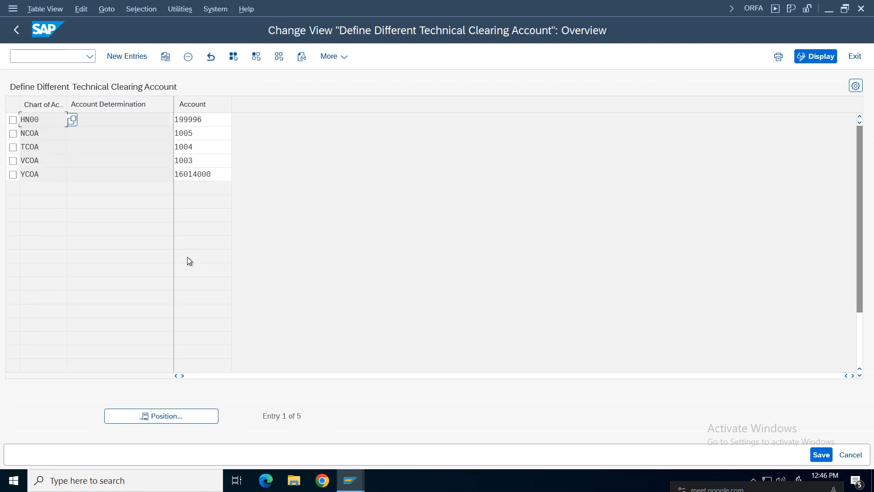
{"action": "left_click", "coordinate": [16, 31]}
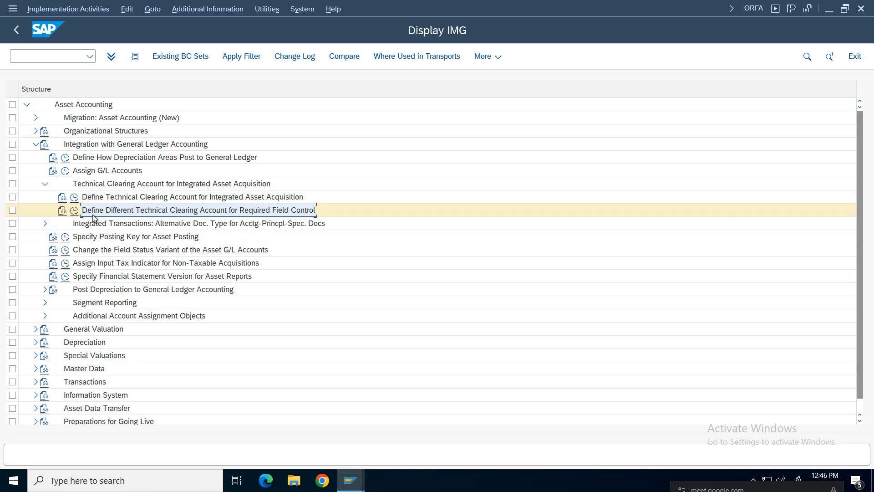
Reopen Define Different Technical Clearing Account for Required Field Control and try again to add a YCOA entry with account 1003.
{"action": "left_click", "coordinate": [162, 200]}
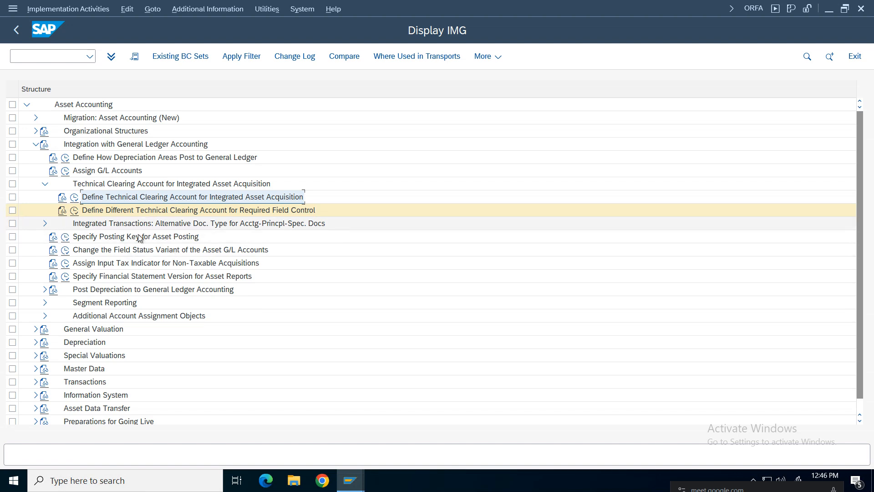
{"action": "left_click", "coordinate": [75, 211]}
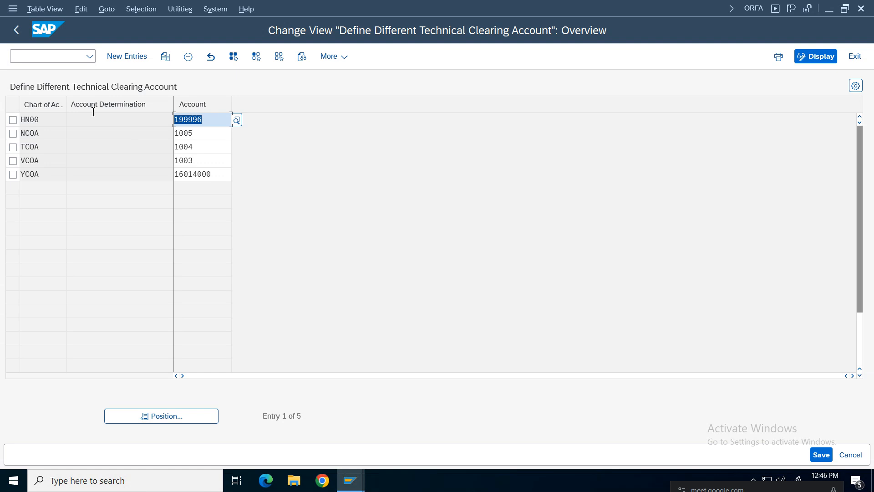
{"action": "left_click", "coordinate": [122, 61]}
{"action": "left_click", "coordinate": [36, 121]}
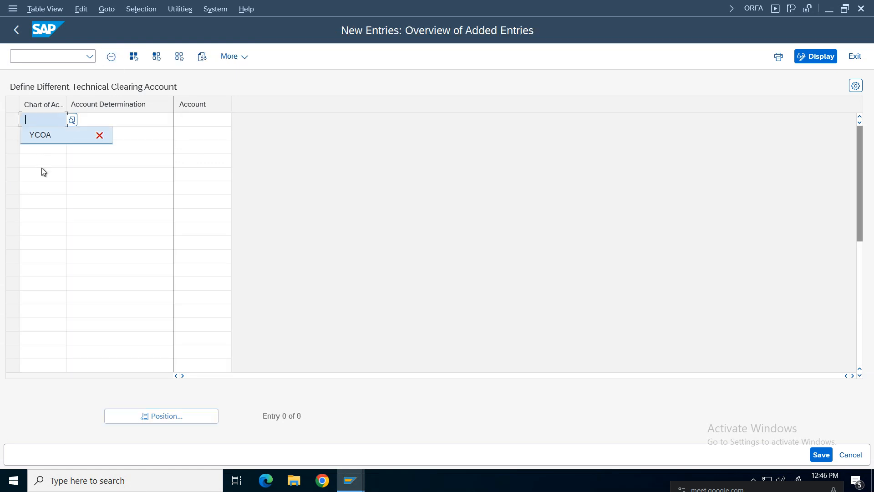
{"action": "left_click", "coordinate": [49, 135]}
{"action": "left_click", "coordinate": [129, 120]}
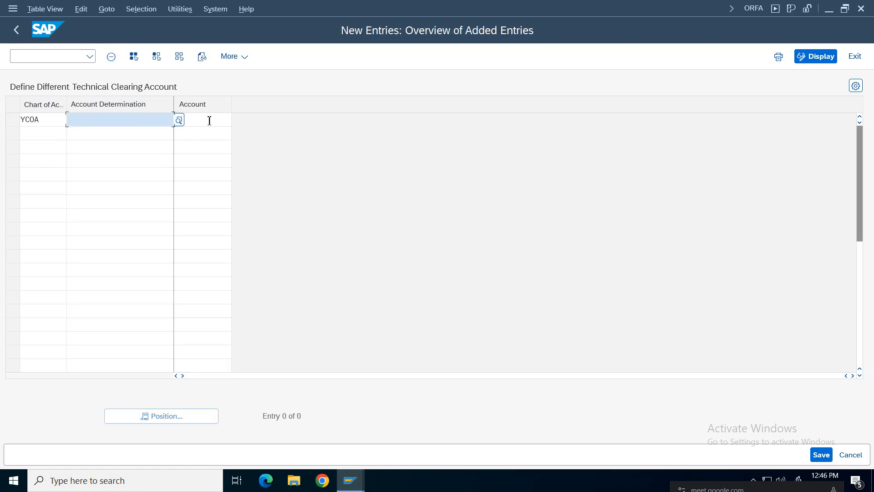
{"action": "left_click", "coordinate": [209, 121]}
{"action": "left_click", "coordinate": [200, 136]}
{"action": "left_click", "coordinate": [136, 122]}
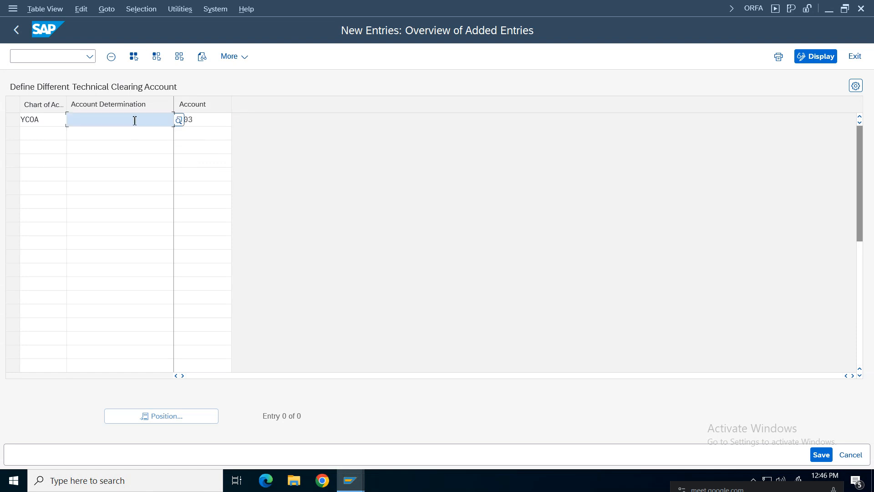
{"action": "left_click", "coordinate": [203, 120]}
{"action": "key", "text": "Return"}
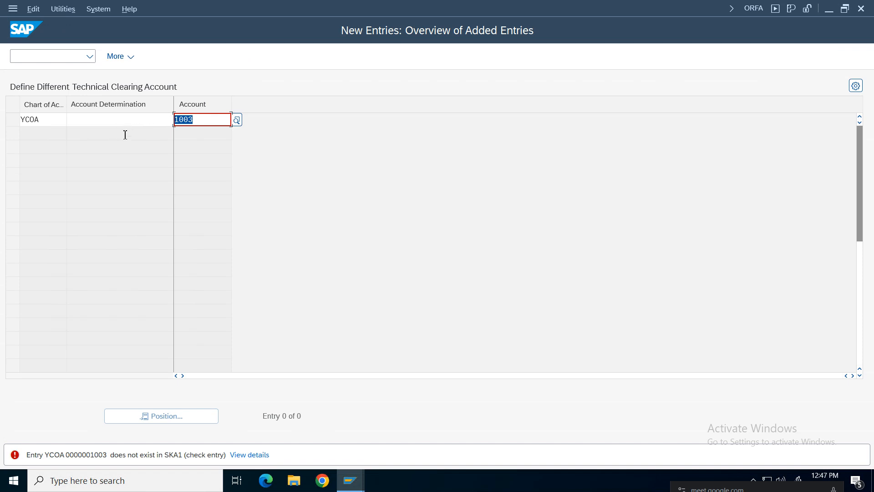
Change the new entry's chart of accounts to VCOA and try to validate it with account 1003.
{"action": "left_click", "coordinate": [26, 119]}
{"action": "key", "text": "F4"}
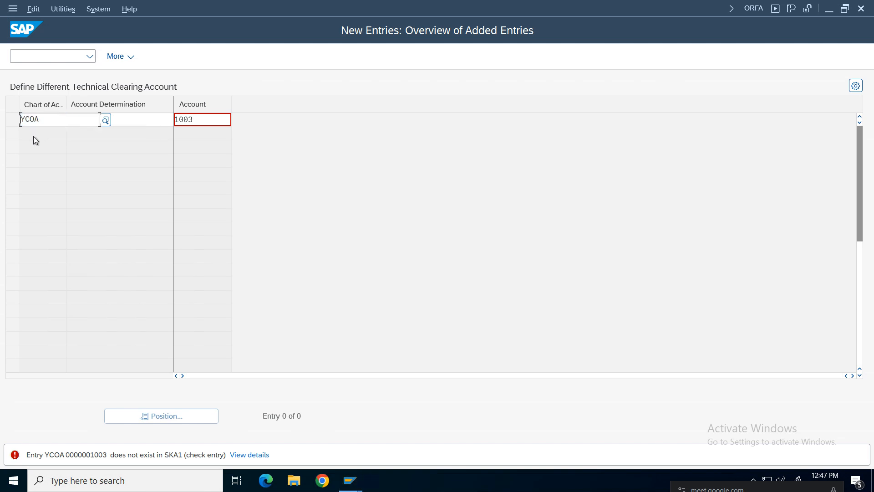
{"action": "key", "text": "Delete"}
{"action": "key", "text": "Escape"}
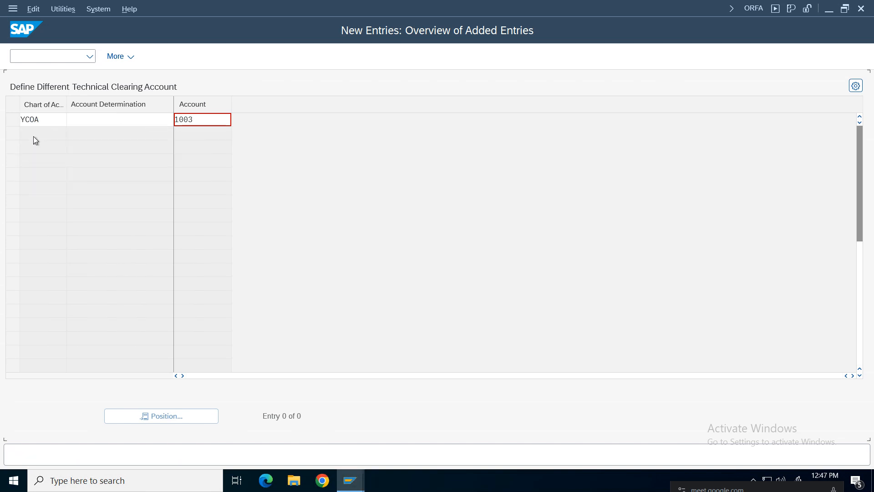
{"action": "key", "text": "Return"}
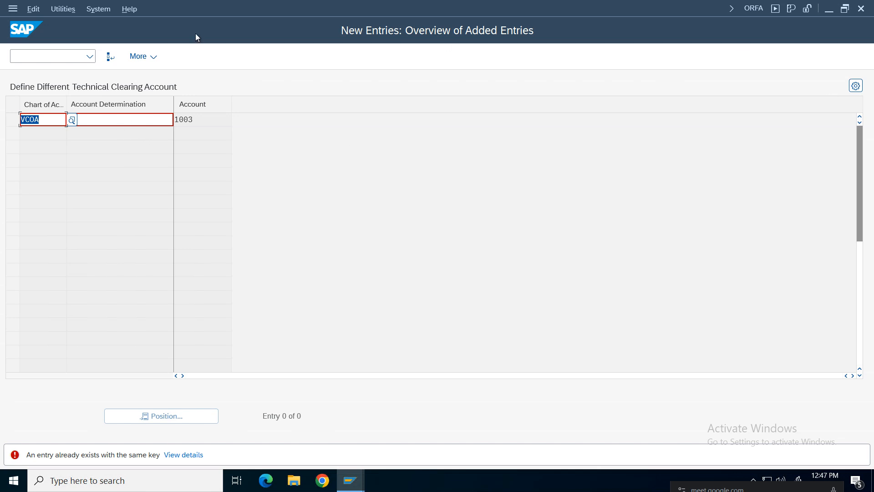
Discard the new VCOA entry and go back to the Asset Accounting IMG structure.
{"action": "key", "text": "Escape"}
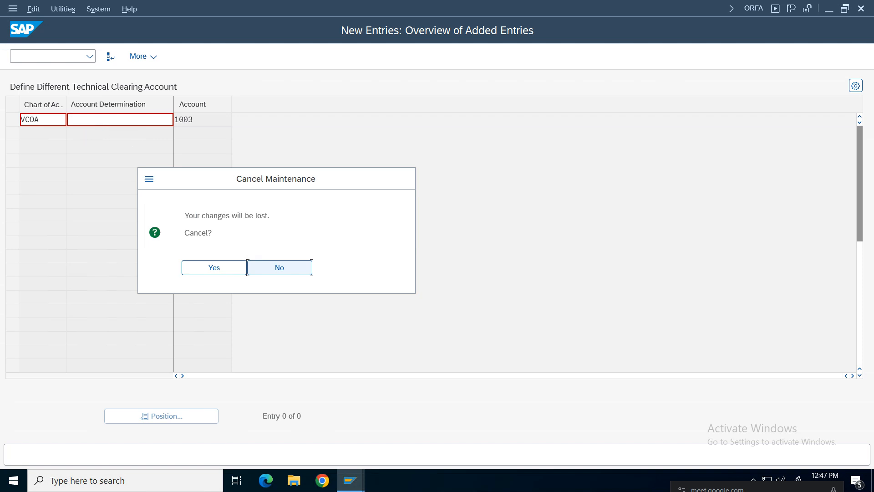
{"action": "left_click", "coordinate": [223, 267]}
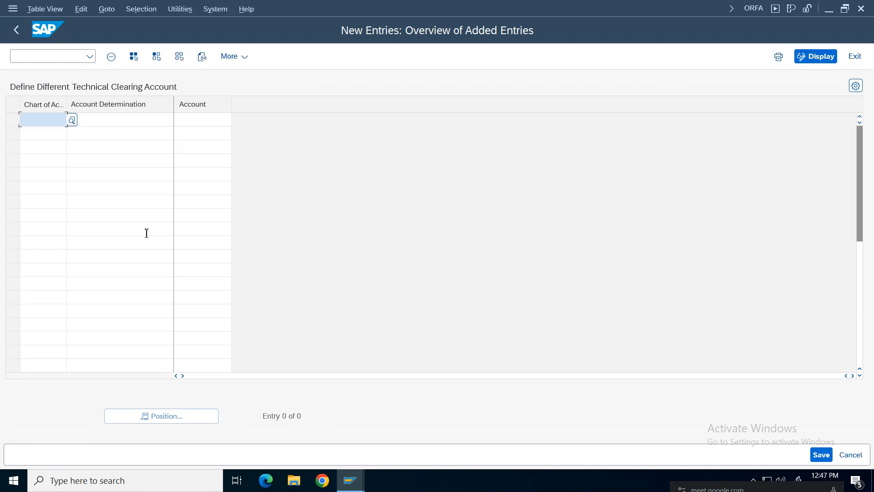
{"action": "left_click", "coordinate": [16, 30]}
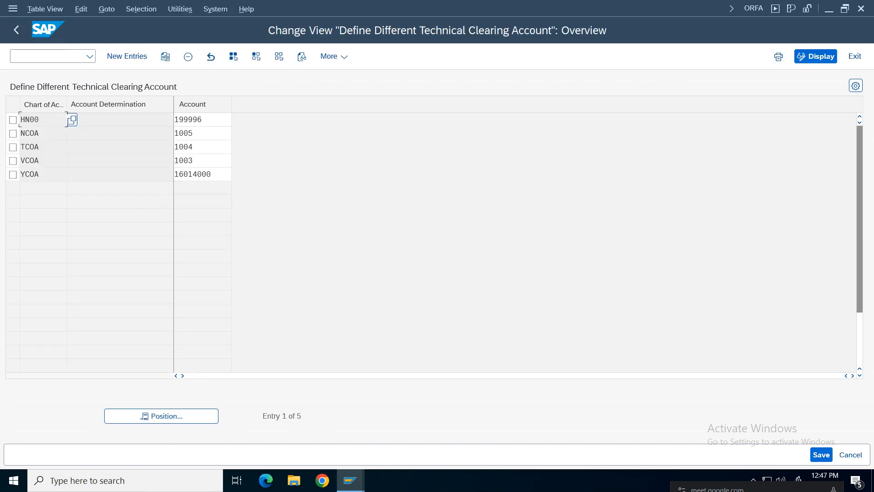
{"action": "left_click", "coordinate": [16, 30]}
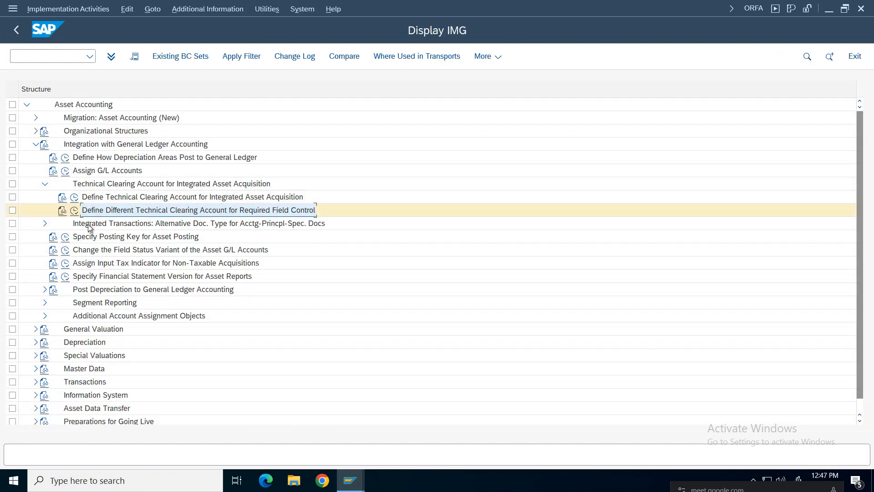
Collapse the Technical Clearing Account for Integrated Asset Acquisition node and open Specify Posting Key for Asset Posting.
{"action": "left_click", "coordinate": [44, 184]}
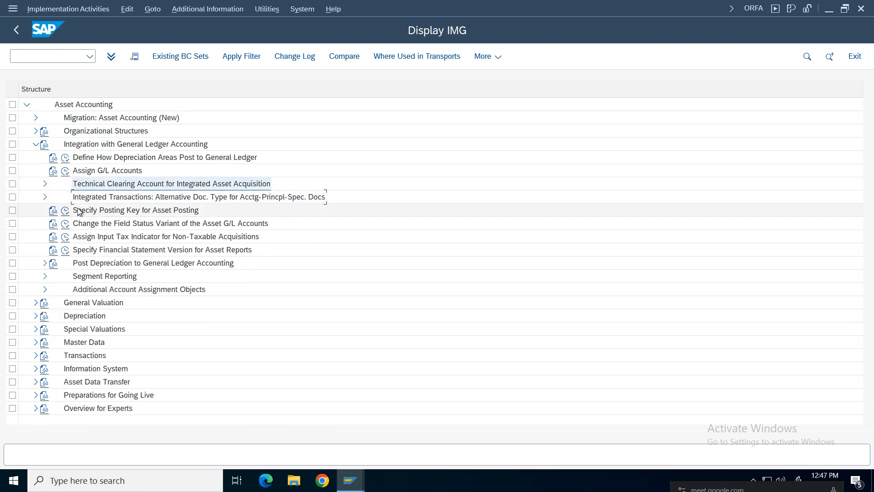
{"action": "left_click", "coordinate": [95, 211]}
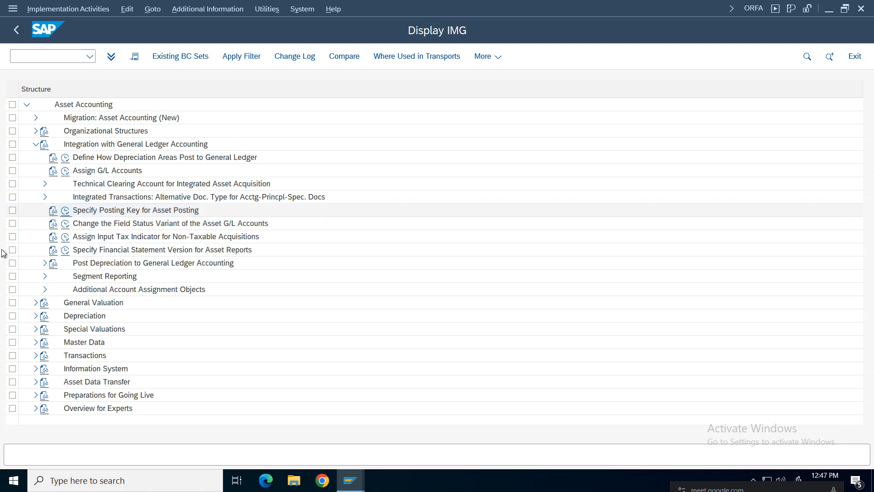
{"action": "double_click", "coordinate": [155, 210]}
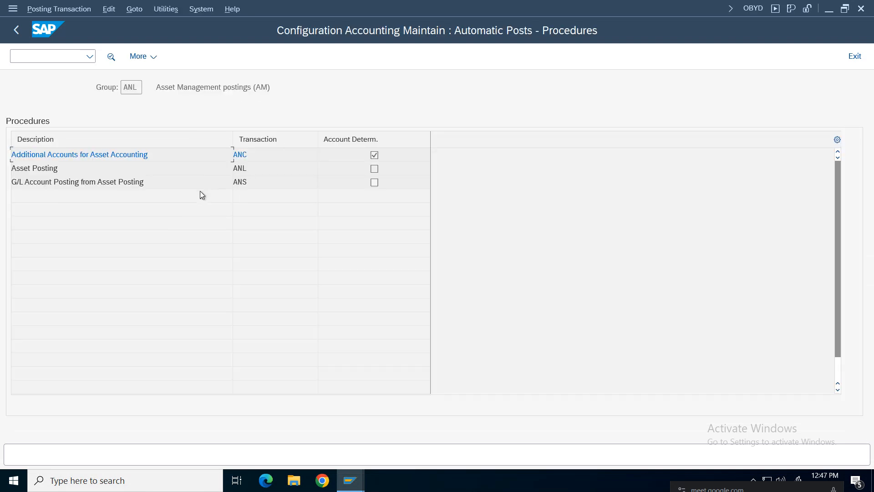
Review the debit and credit posting keys of the Asset Posting (ANL) procedure and return to the procedures list.
{"action": "left_click_drag", "start_coordinate": [13, 169], "coordinate": [282, 168]}
{"action": "double_click", "coordinate": [282, 170]}
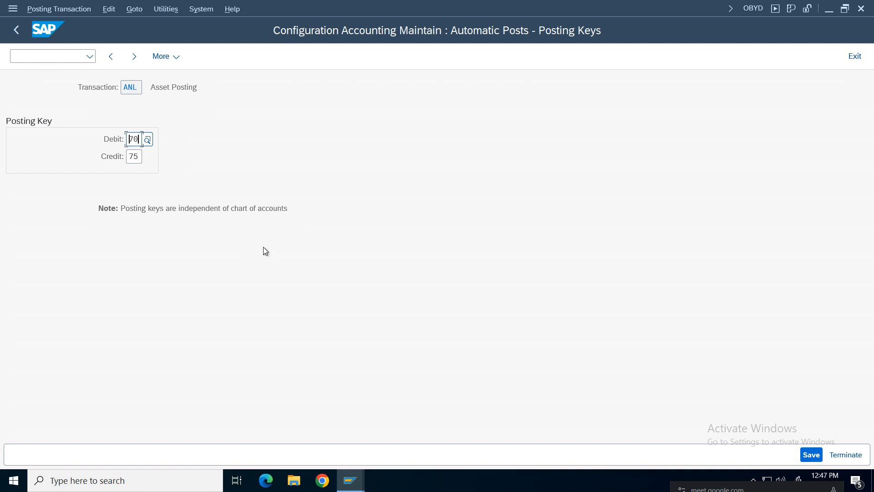
{"action": "double_click", "coordinate": [132, 140]}
{"action": "left_click", "coordinate": [133, 157]}
{"action": "left_click", "coordinate": [134, 139]}
{"action": "left_click", "coordinate": [133, 156]}
{"action": "left_click", "coordinate": [16, 30]}
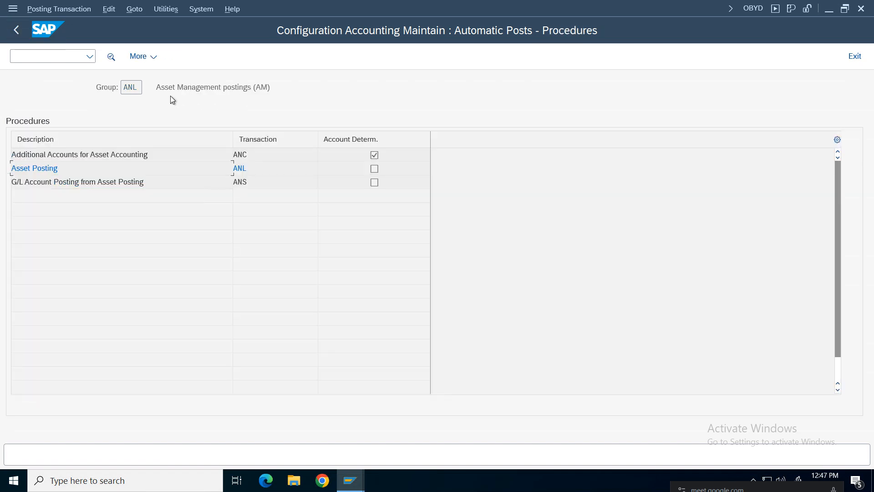
Open Specify Financial Statement Version for Asset Reports and display the version assignments of company code VZ01.
{"action": "left_click", "coordinate": [16, 29]}
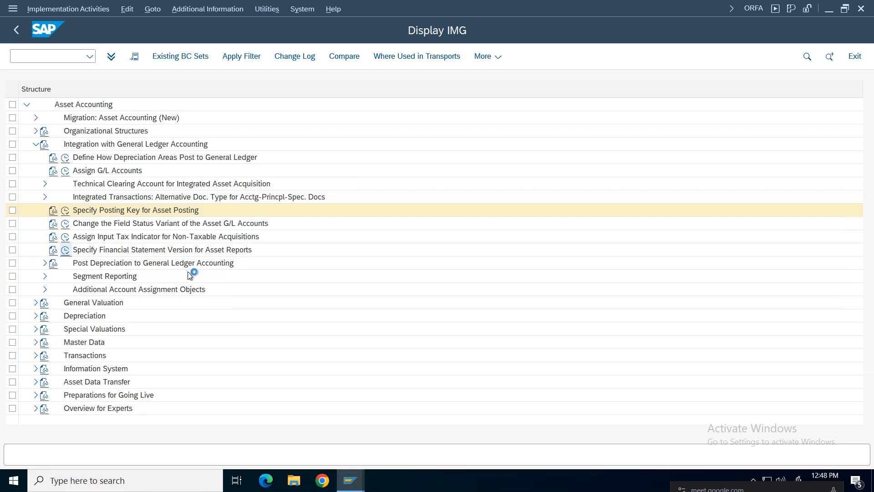
{"action": "double_click", "coordinate": [258, 255]}
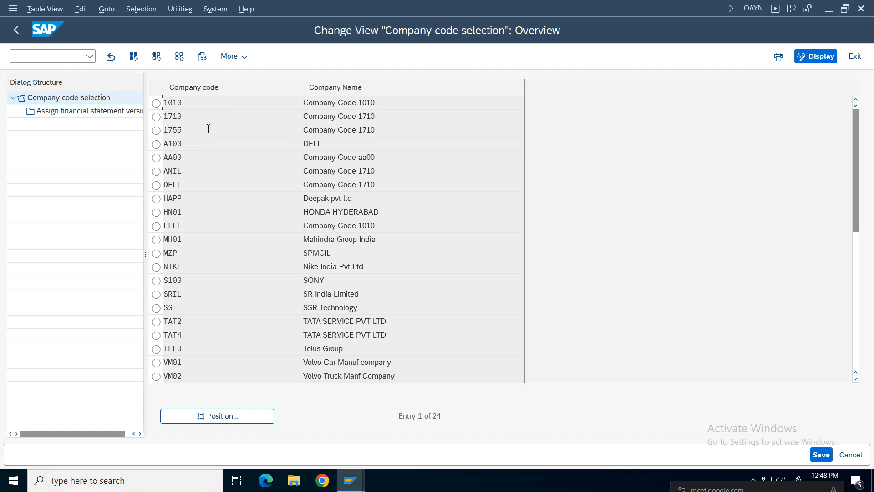
{"action": "left_click", "coordinate": [221, 414]}
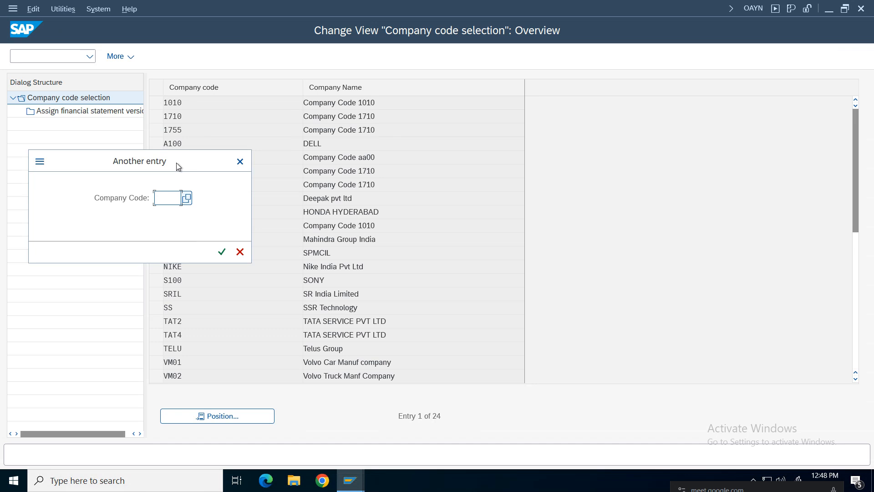
{"action": "type", "text": "1010"}
{"action": "key", "text": "Return"}
{"action": "scroll", "coordinate": [176, 162], "scroll_direction": "down", "scroll_amount": 8}
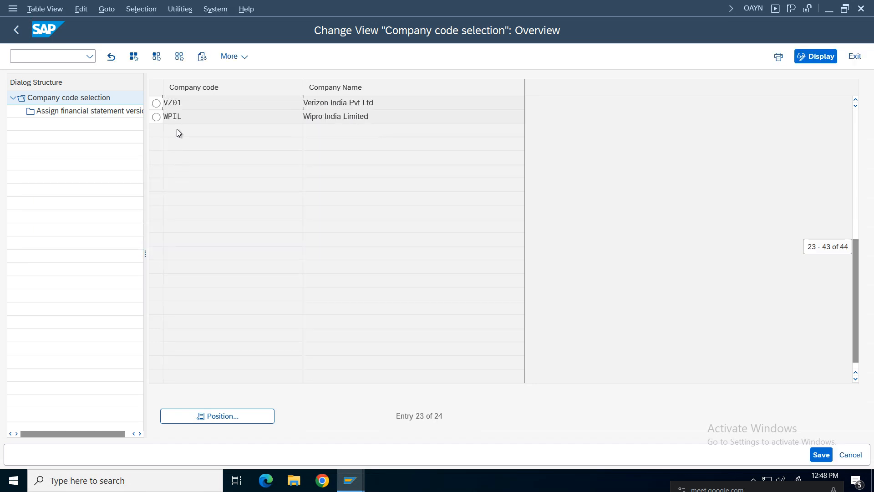
{"action": "left_click", "coordinate": [156, 103]}
{"action": "double_click", "coordinate": [80, 111]}
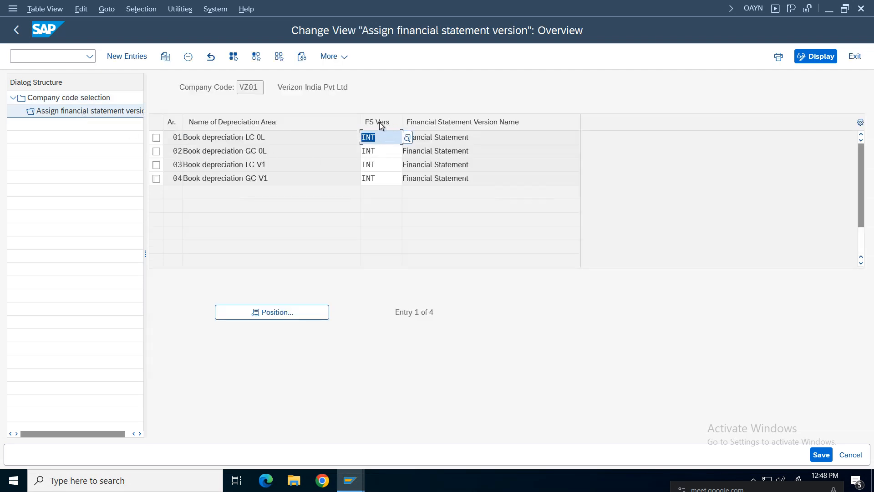
Check the financial statement versions assigned to VZ01's depreciation areas and return to the IMG structure.
{"action": "left_click", "coordinate": [387, 180]}
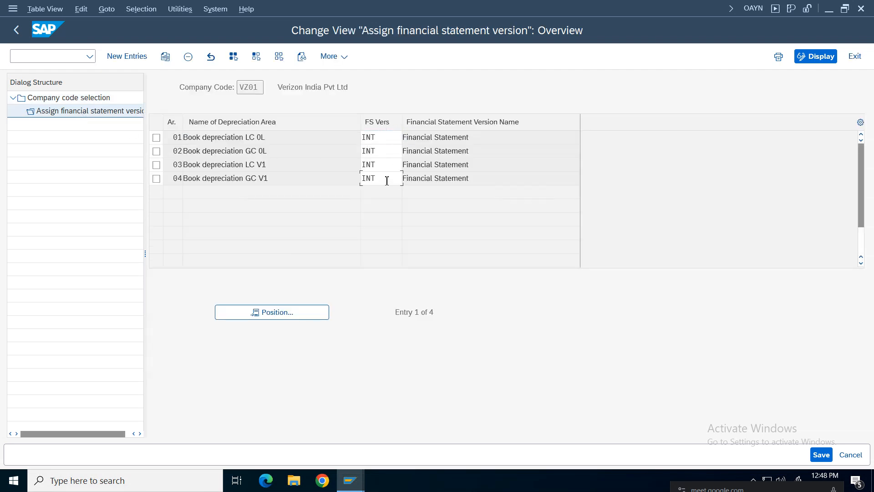
{"action": "left_click", "coordinate": [383, 139]}
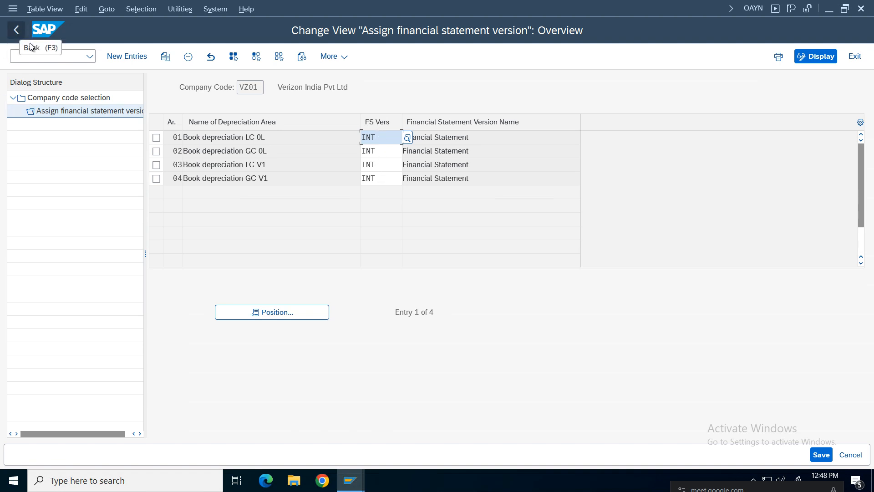
{"action": "left_click", "coordinate": [18, 38]}
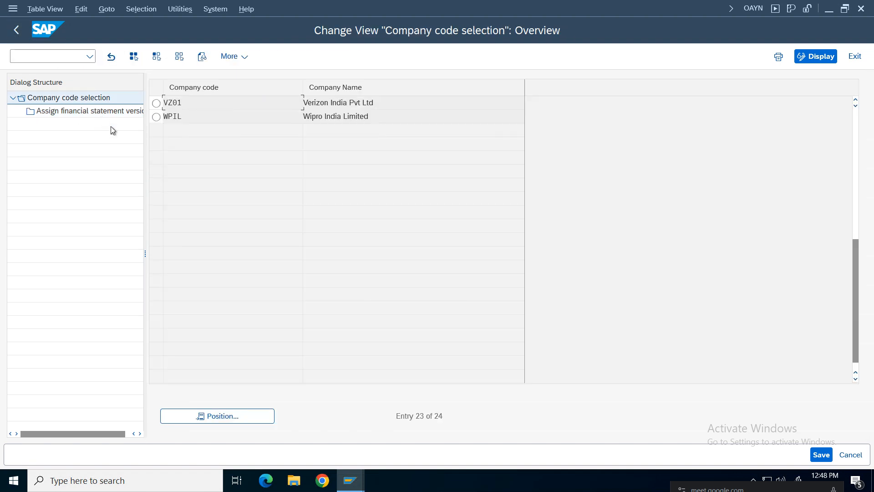
{"action": "left_click", "coordinate": [14, 36]}
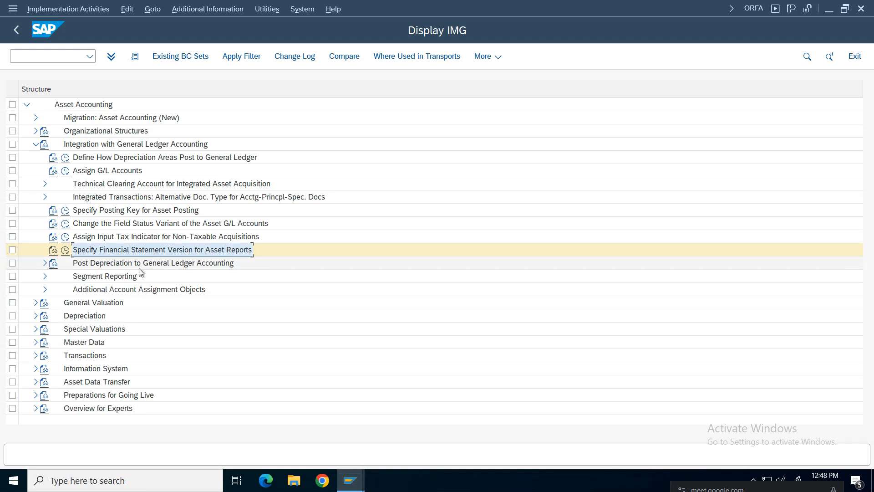
Expand Post Depreciation to General Ledger Accounting and open the Specify Document Type for Posting of Depreciation activity.
{"action": "left_click", "coordinate": [94, 263]}
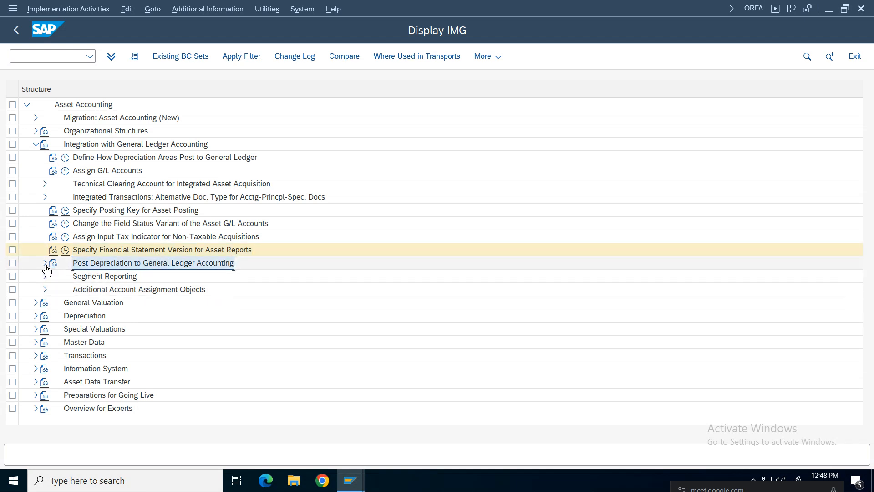
{"action": "left_click", "coordinate": [44, 263]}
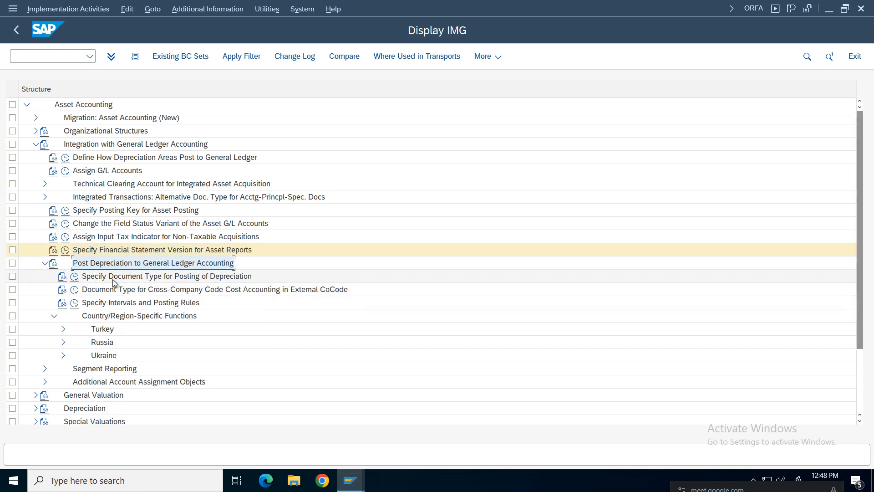
{"action": "left_click", "coordinate": [89, 278]}
{"action": "left_click", "coordinate": [74, 276]}
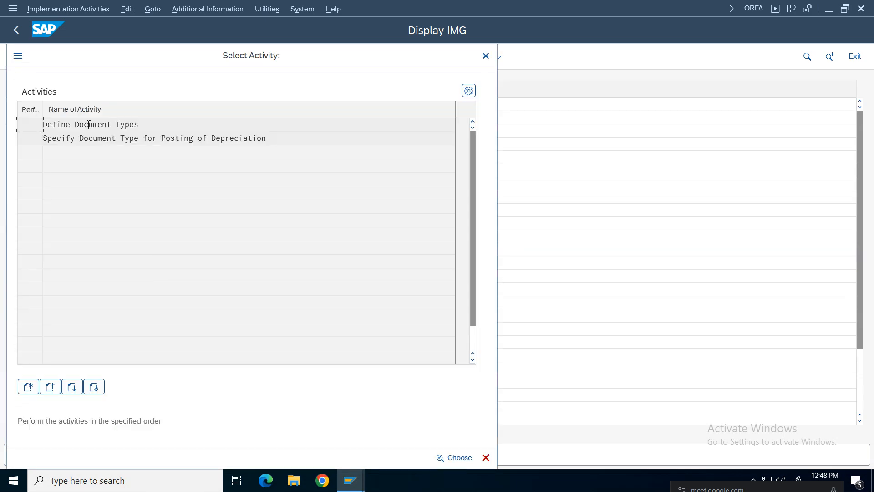
{"action": "double_click", "coordinate": [109, 139]}
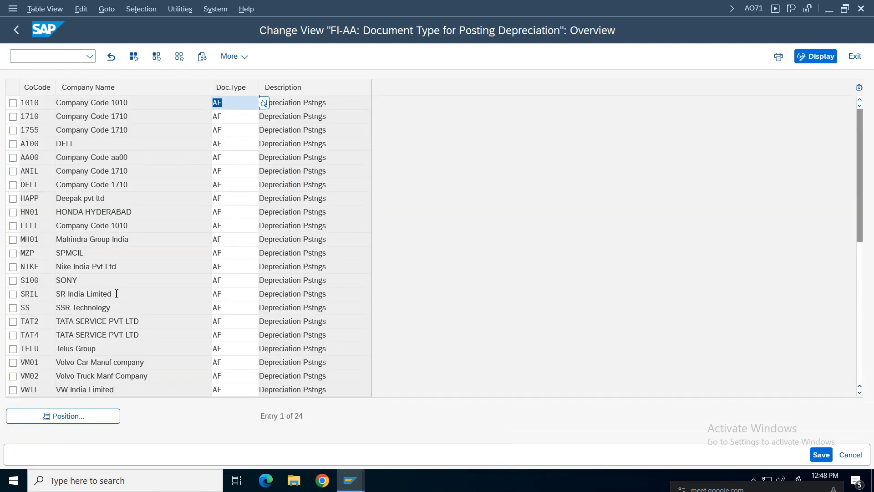
Locate company code VZ01 in the list of document types for posting depreciation.
{"action": "left_click", "coordinate": [99, 417]}
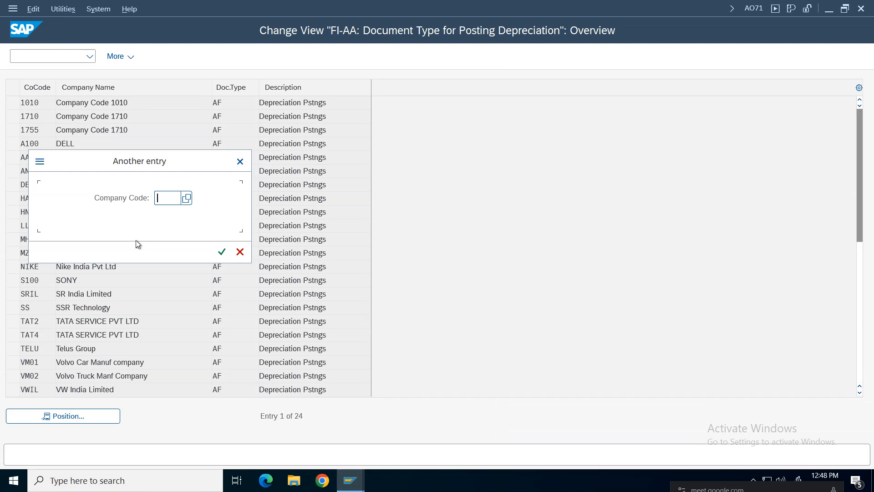
{"action": "type", "text": "1010"}
{"action": "key", "text": "Return"}
{"action": "key", "text": "Page_Down"}
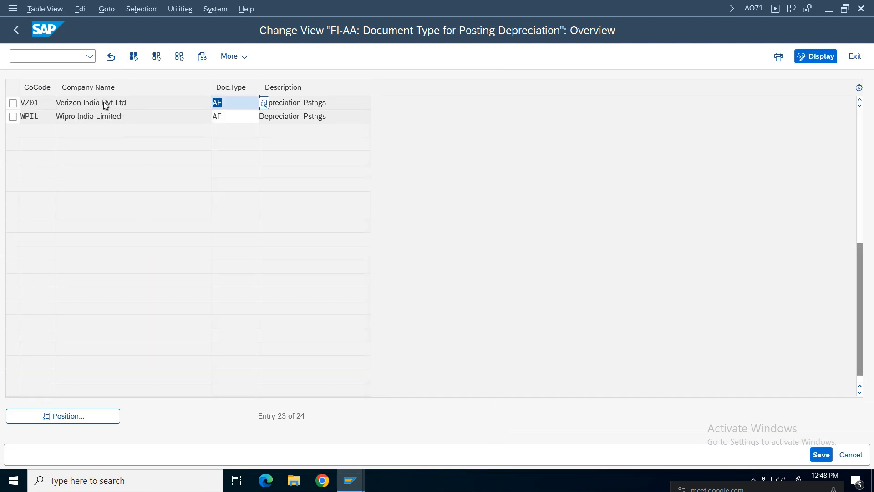
{"action": "left_click", "coordinate": [336, 102]}
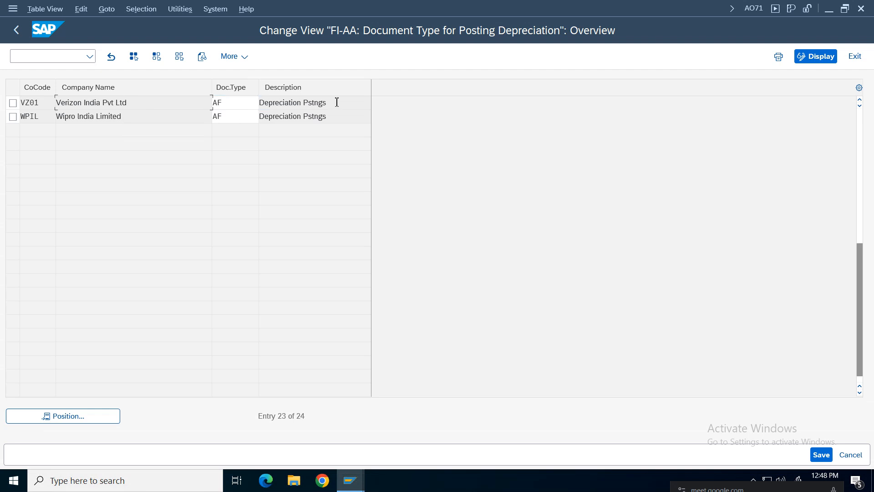
Look up document type AF among the possible values for VZ01 and return to the IMG structure without changing it.
{"action": "left_click", "coordinate": [234, 101]}
{"action": "key", "text": "F3"}
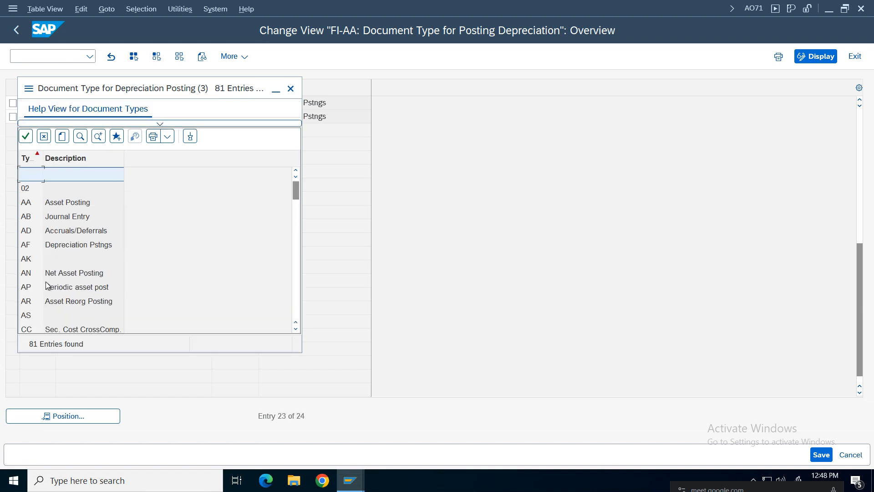
{"action": "left_click", "coordinate": [68, 246]}
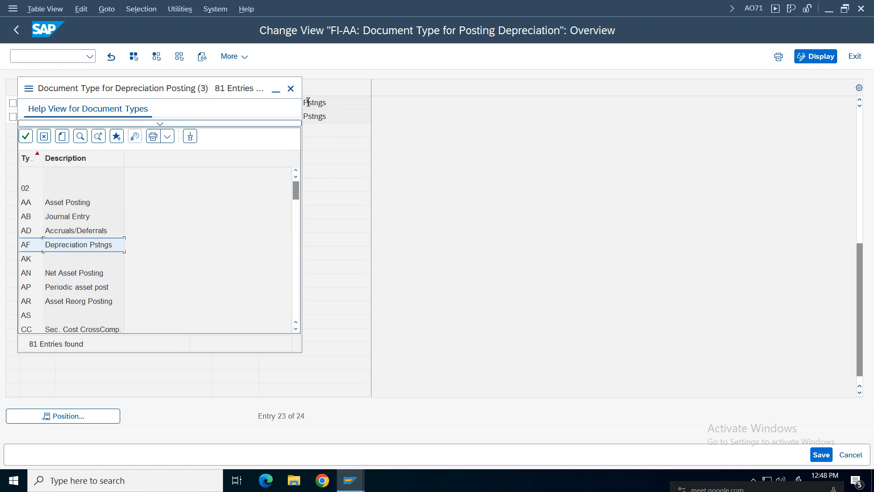
{"action": "left_click", "coordinate": [290, 89]}
{"action": "key", "text": "Tab"}
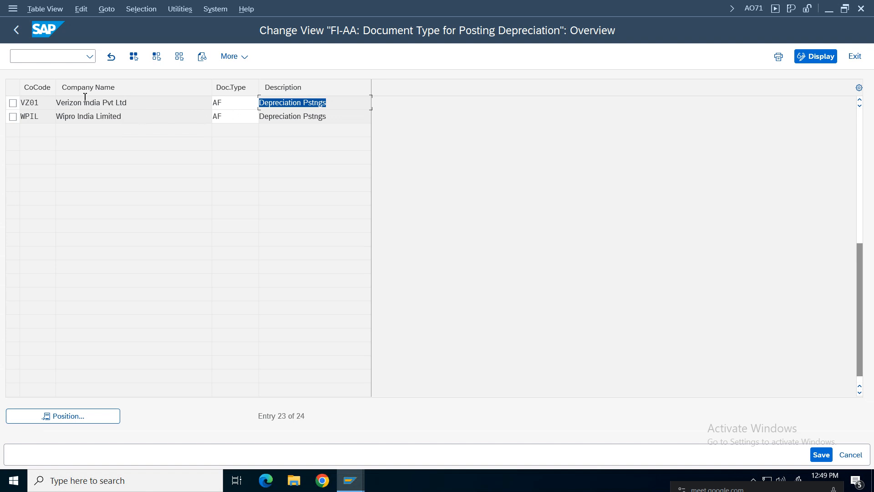
{"action": "left_click", "coordinate": [226, 104]}
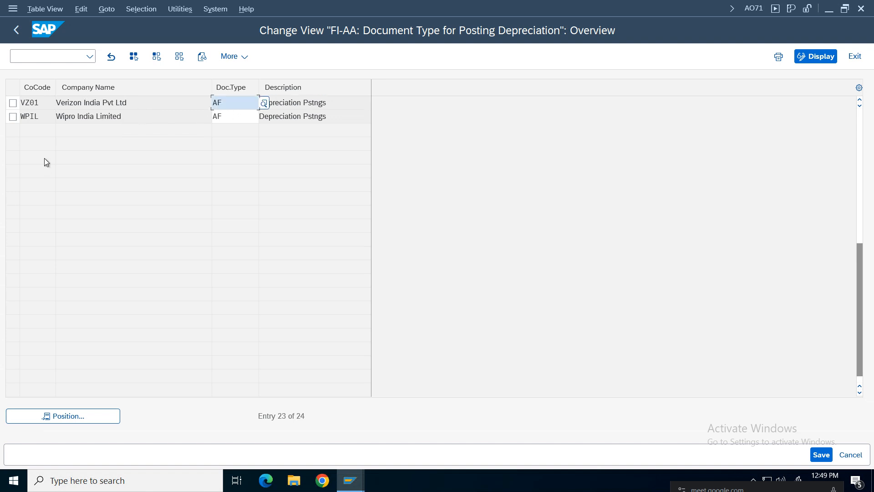
{"action": "left_click", "coordinate": [19, 31]}
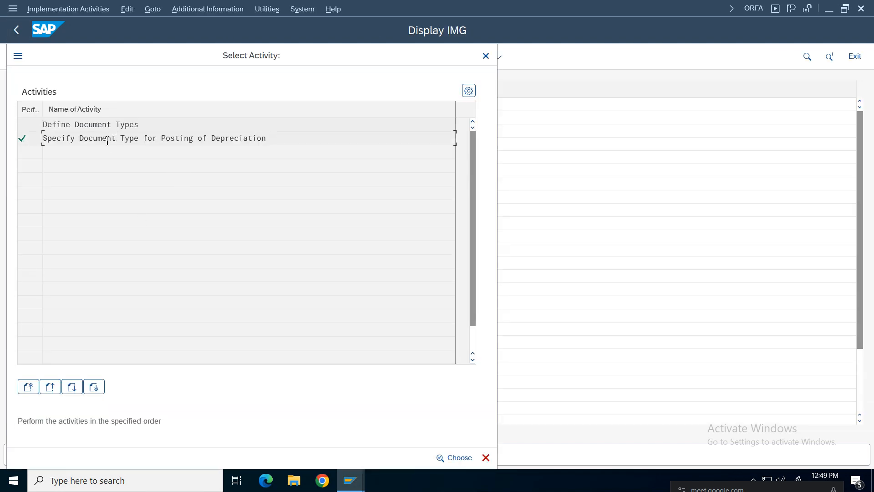
{"action": "left_click", "coordinate": [486, 56]}
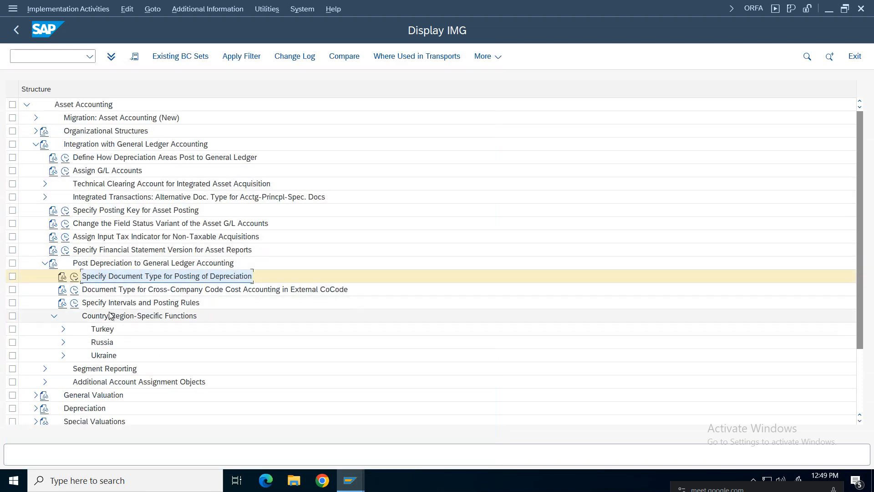
Open Specify Intervals and Posting Rules and display the posting rules of company code VZ01.
{"action": "left_click", "coordinate": [74, 304]}
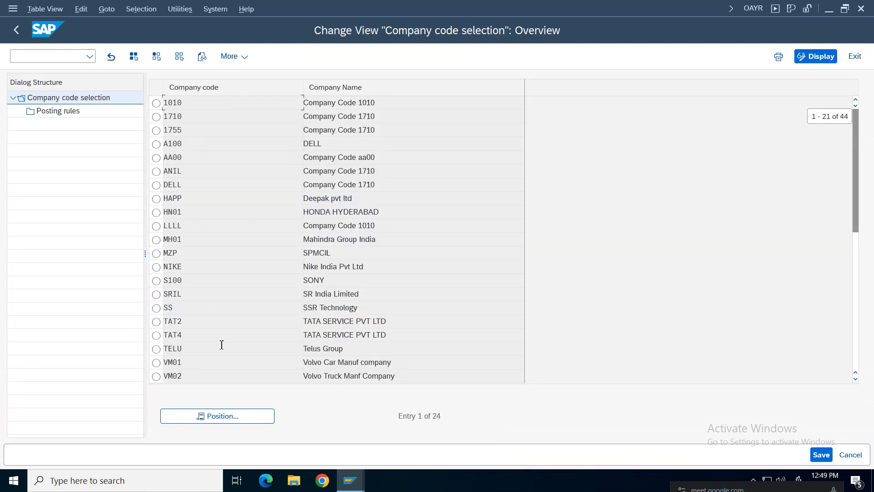
{"action": "left_click", "coordinate": [217, 416]}
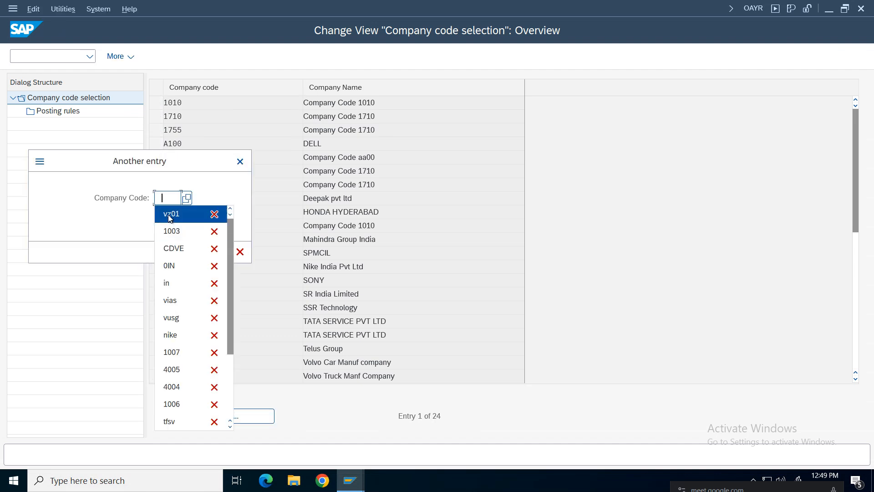
{"action": "left_click", "coordinate": [168, 214]}
{"action": "left_click", "coordinate": [221, 251]}
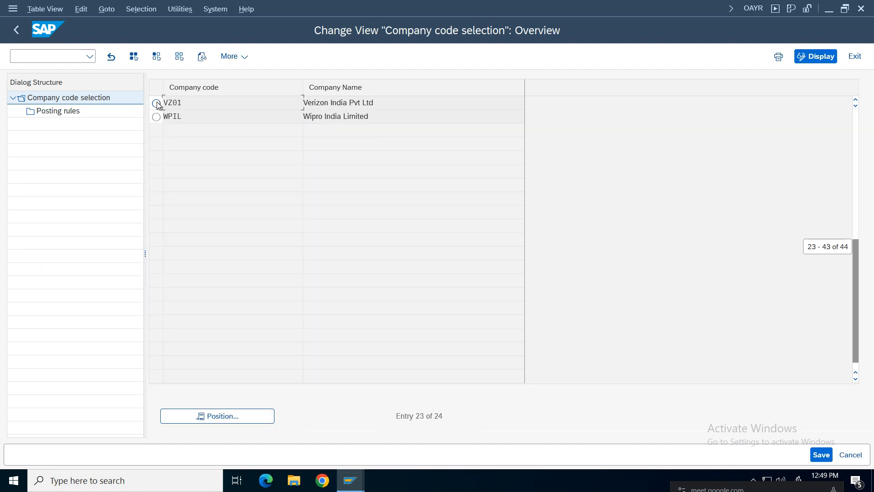
{"action": "left_click", "coordinate": [156, 103]}
{"action": "left_click", "coordinate": [58, 111]}
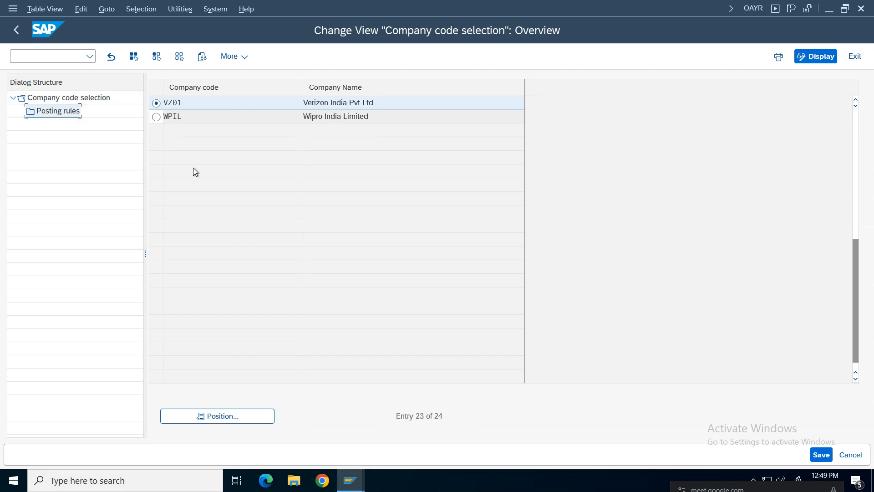
{"action": "double_click", "coordinate": [65, 111]}
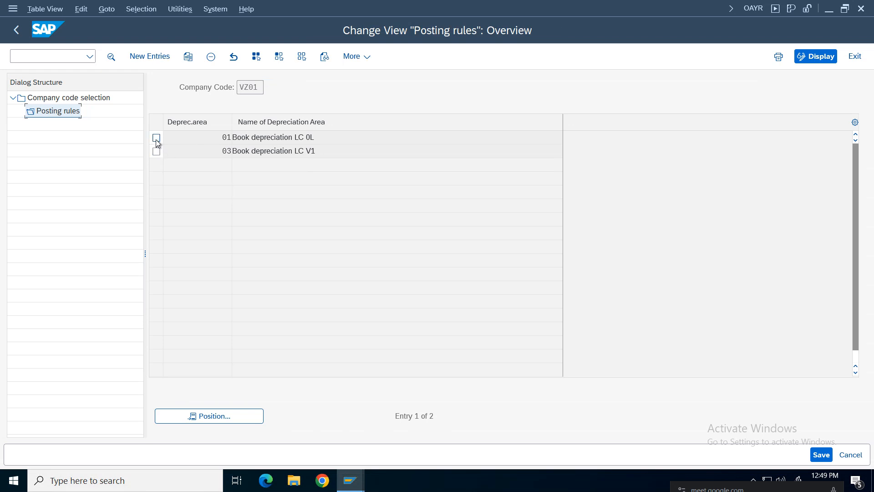
Review the posting period and method of depreciation area 01 and return to the posting rules overview.
{"action": "left_click", "coordinate": [157, 138]}
{"action": "left_click", "coordinate": [156, 152]}
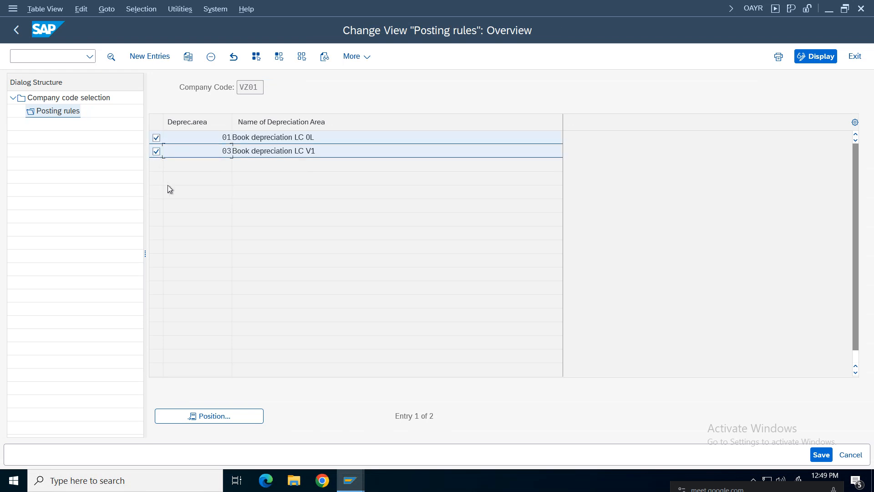
{"action": "left_click", "coordinate": [155, 153]}
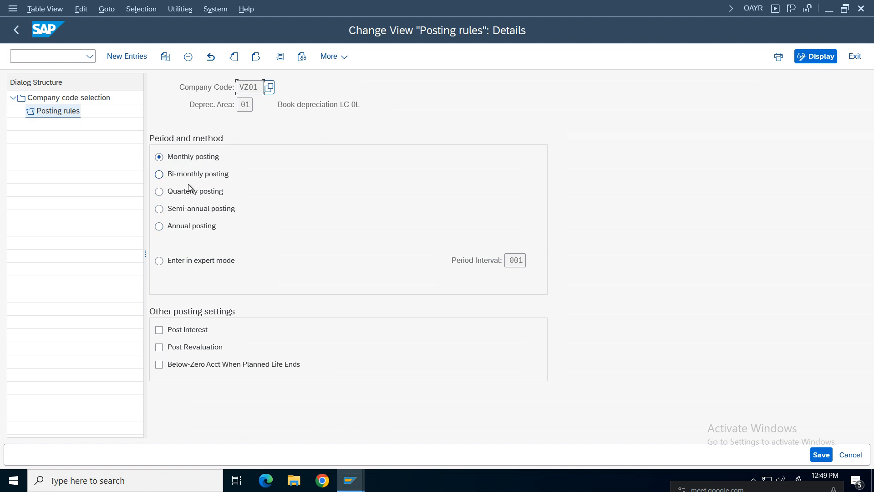
{"action": "left_click", "coordinate": [17, 30]}
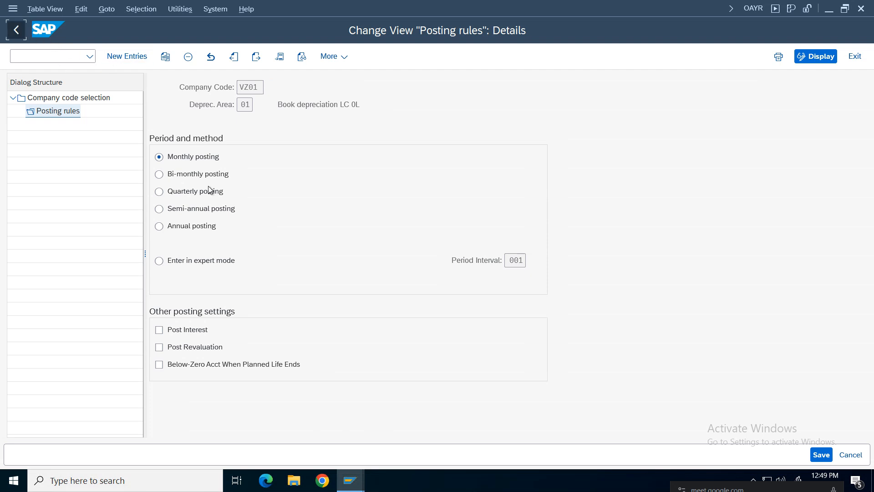
{"action": "double_click", "coordinate": [261, 151]}
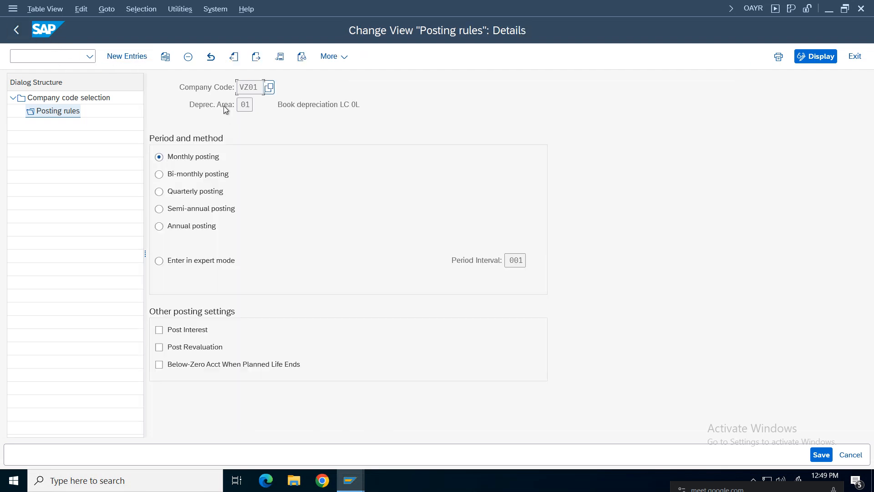
{"action": "left_click", "coordinate": [16, 29]}
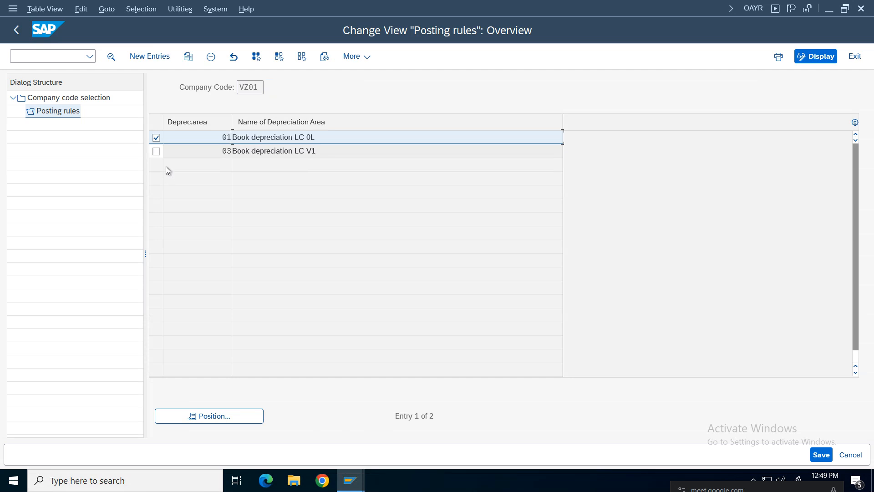
Review the posting rule details of depreciation area 03 and go back to the Asset Accounting IMG structure.
{"action": "left_click", "coordinate": [156, 138]}
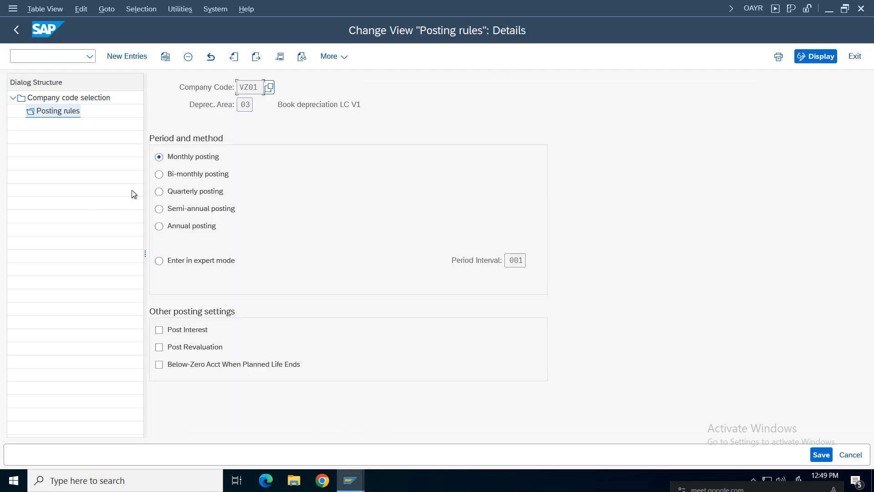
{"action": "left_click", "coordinate": [252, 111]}
{"action": "left_click", "coordinate": [21, 34]}
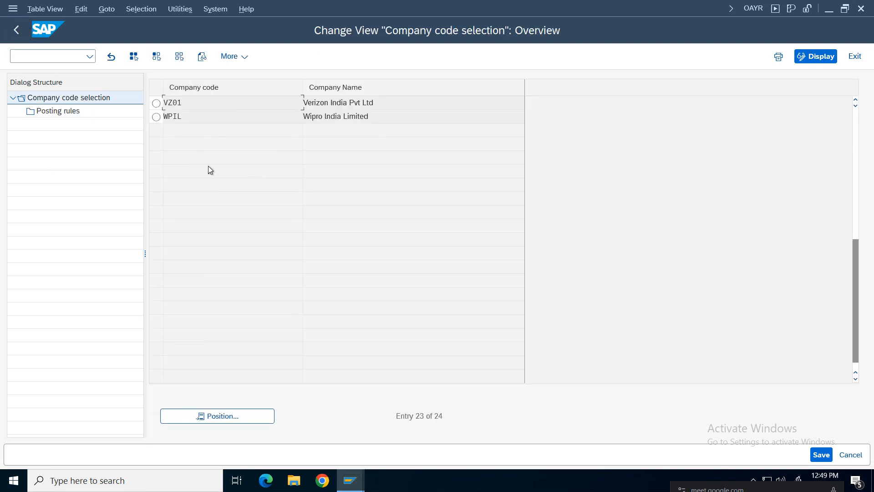
{"action": "left_click", "coordinate": [17, 32]}
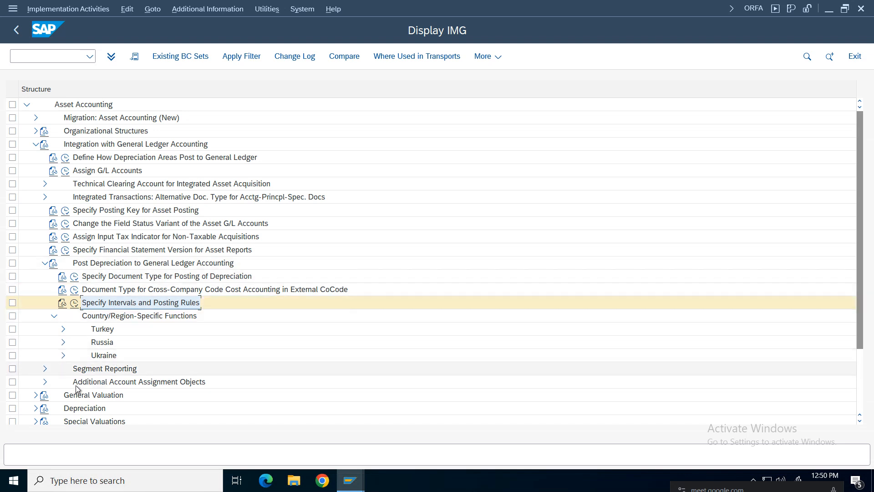
Collapse Post Depreciation to General Ledger Accounting, then close and reopen the Integration with General Ledger Accounting node.
{"action": "left_click", "coordinate": [153, 384]}
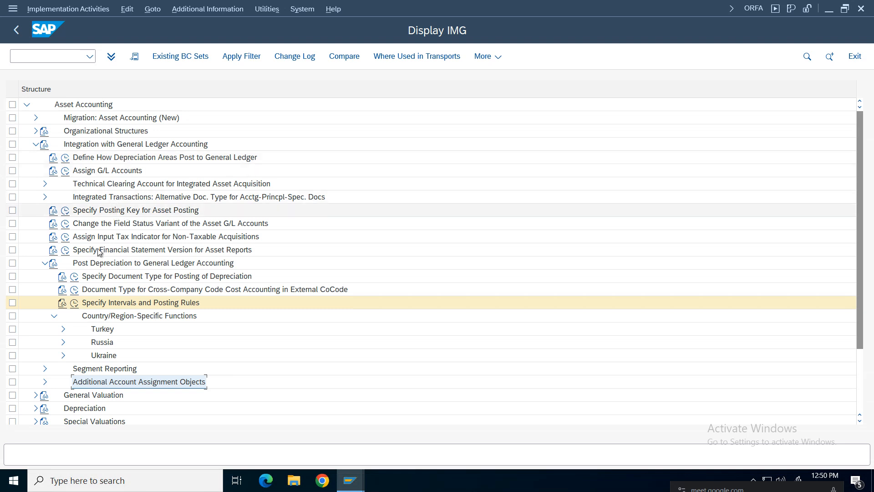
{"action": "left_click", "coordinate": [45, 264]}
{"action": "left_click", "coordinate": [35, 145]}
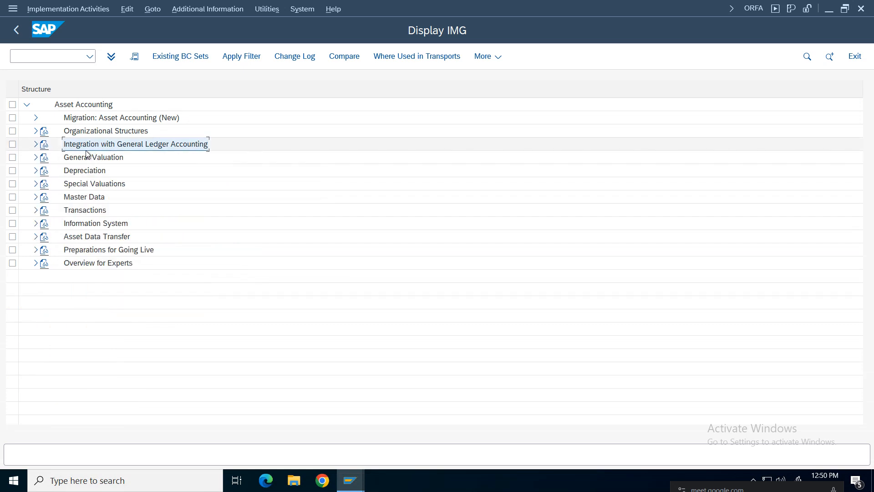
{"action": "left_click", "coordinate": [35, 145]}
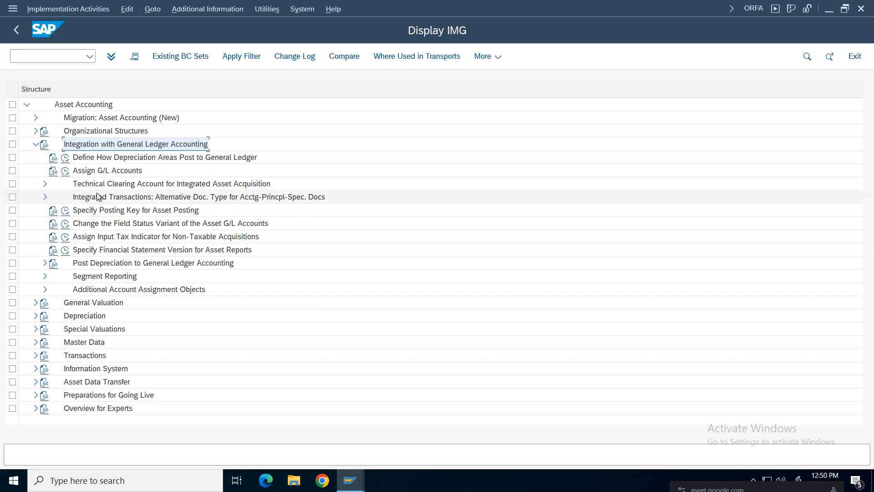
Review the general ledger integration activities for technical clearing account, posting key, input tax indicator and financial statement version.
{"action": "left_click", "coordinate": [151, 184]}
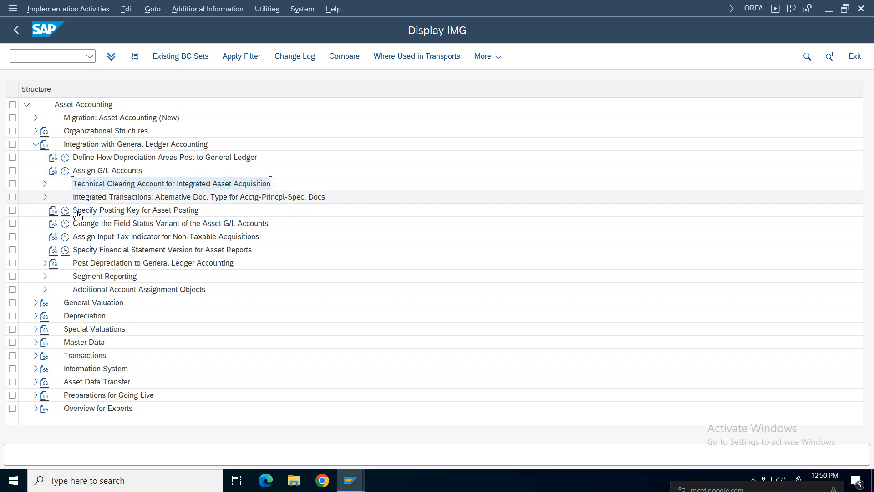
{"action": "left_click", "coordinate": [110, 212]}
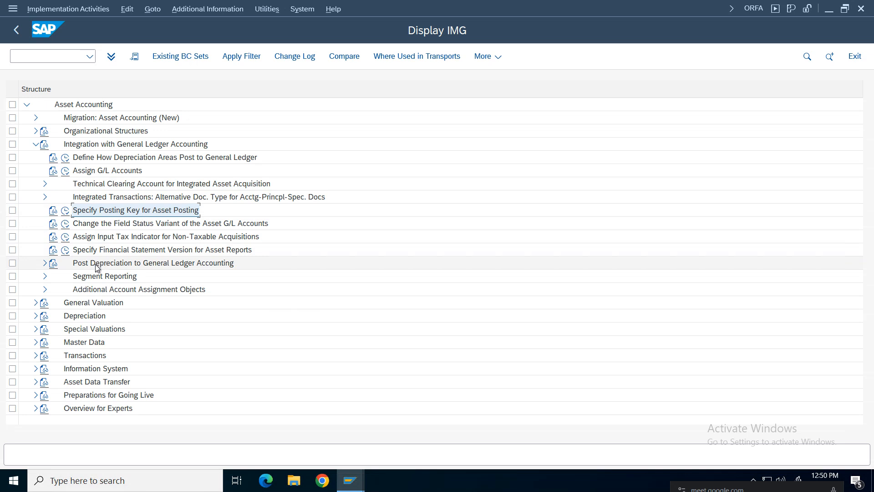
{"action": "left_click", "coordinate": [136, 240]}
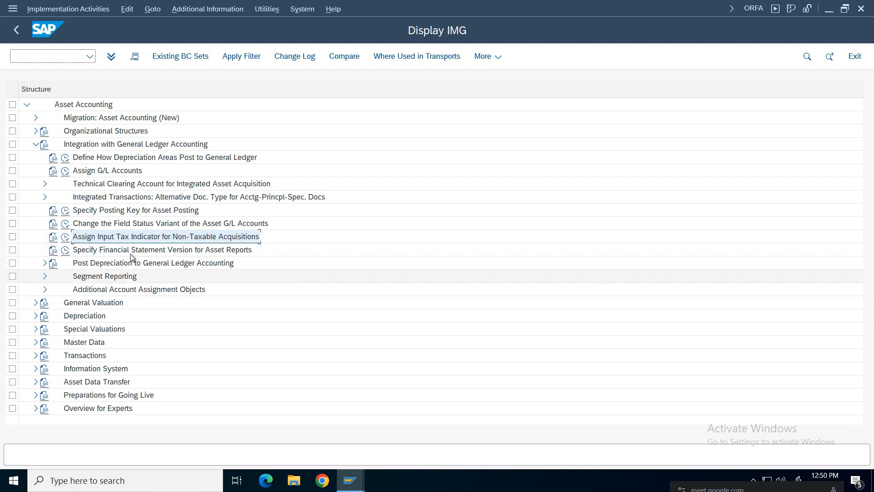
{"action": "left_click", "coordinate": [167, 251]}
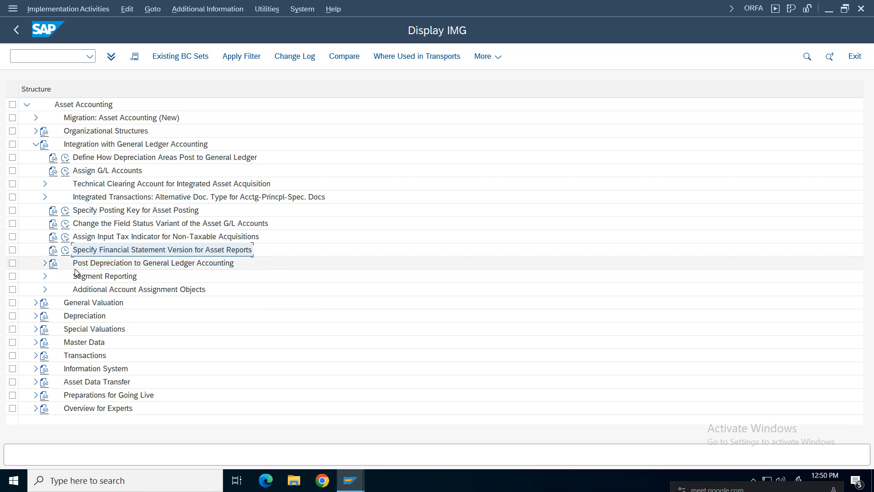
Expand Post Depreciation to General Ledger Accounting and review its document type and intervals and posting rules activities.
{"action": "left_click", "coordinate": [142, 263]}
{"action": "left_click", "coordinate": [45, 263]}
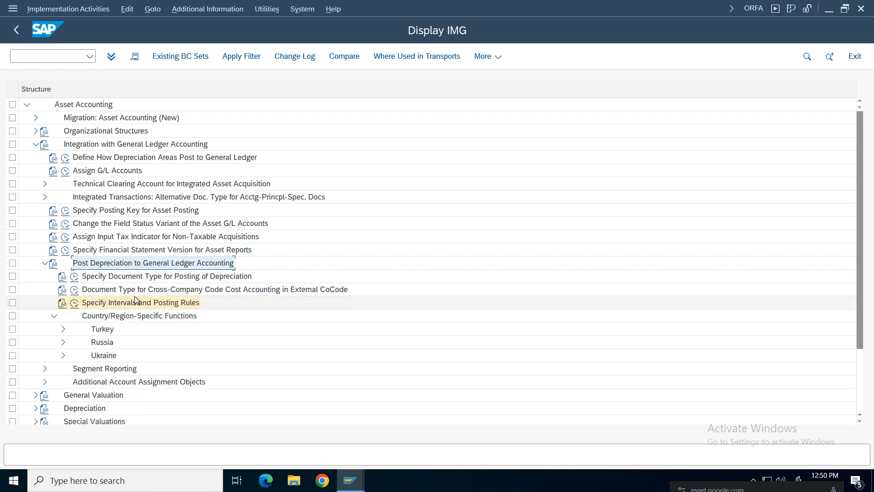
{"action": "left_click", "coordinate": [143, 277]}
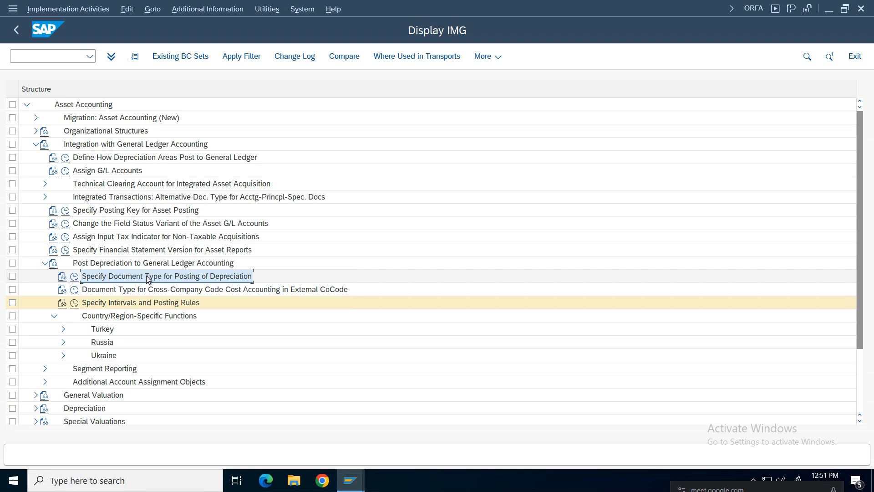
{"action": "left_click", "coordinate": [127, 304]}
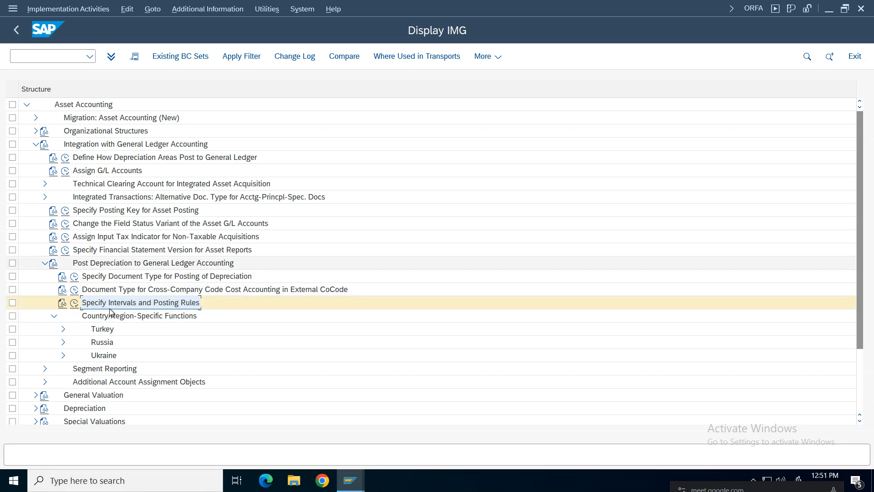
{"action": "left_click", "coordinate": [120, 276]}
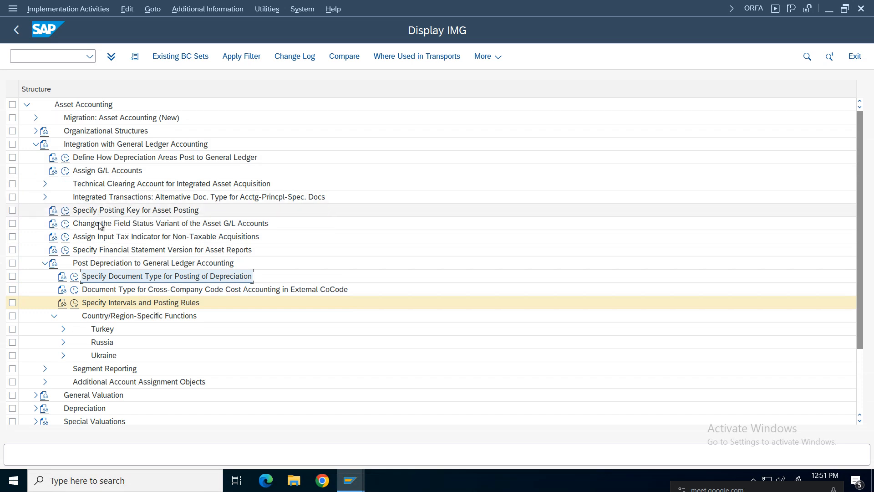
Go over the input tax indicator, technical clearing account, Assign G/L Accounts and Additional Account Assignment Objects entries once more.
{"action": "left_click", "coordinate": [103, 237]}
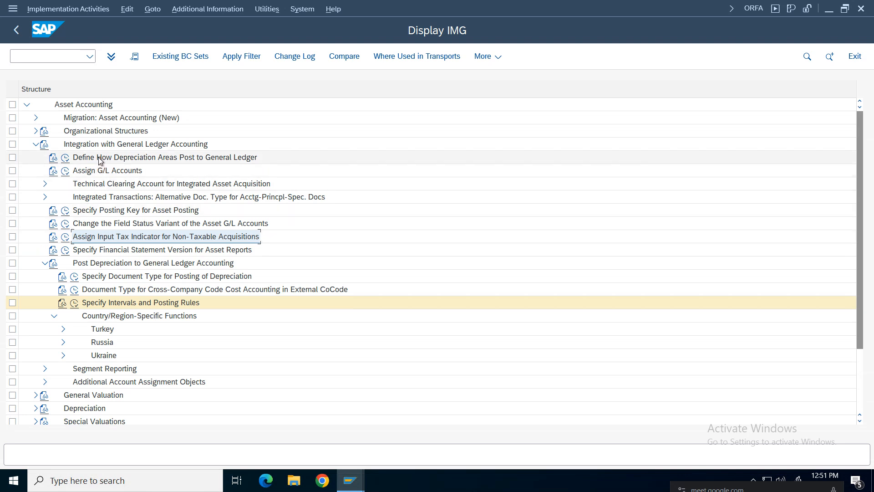
{"action": "left_click", "coordinate": [112, 184]}
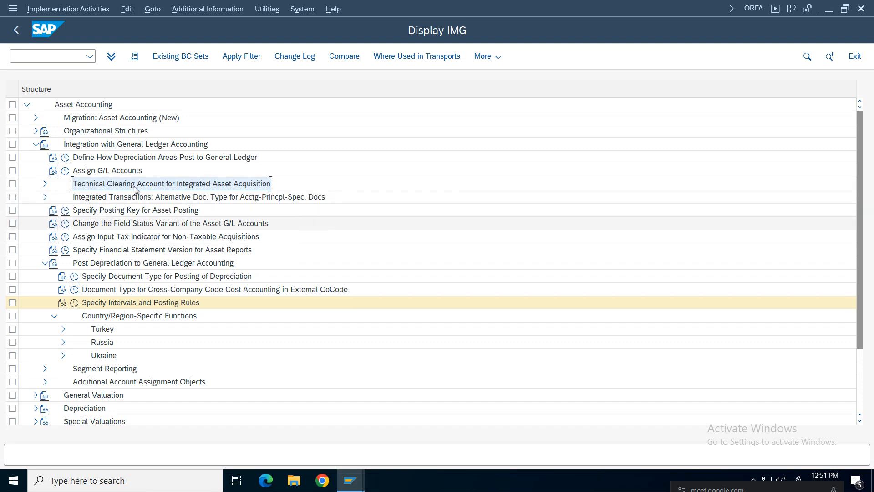
{"action": "left_click", "coordinate": [96, 173]}
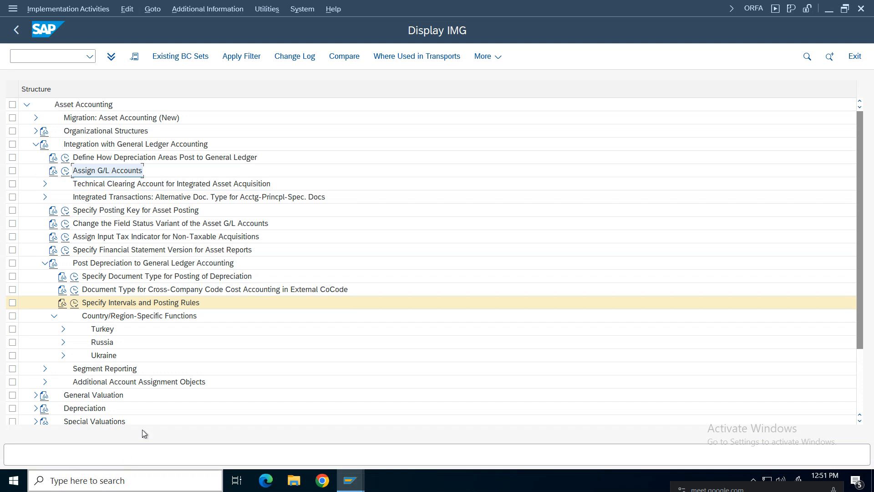
{"action": "left_click", "coordinate": [135, 385]}
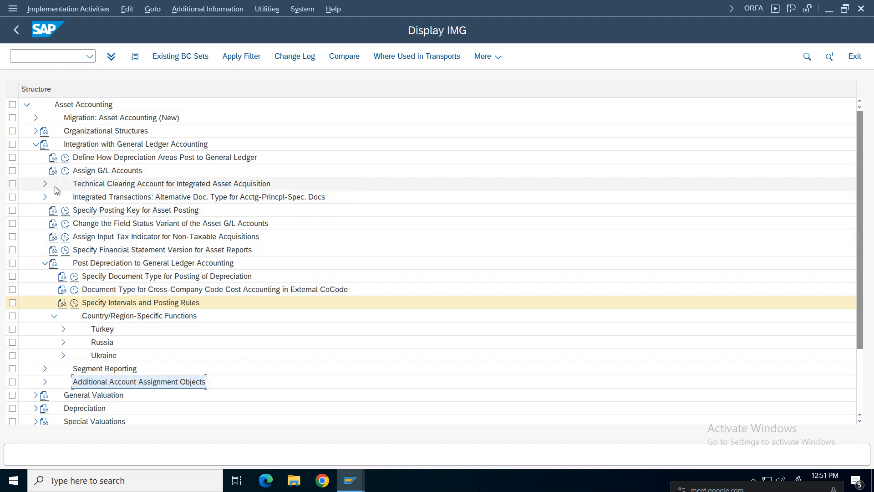
Collapse Integration with General Ledger Accounting, look through the activities under General Valuation and collapse that node too.
{"action": "left_click", "coordinate": [36, 144]}
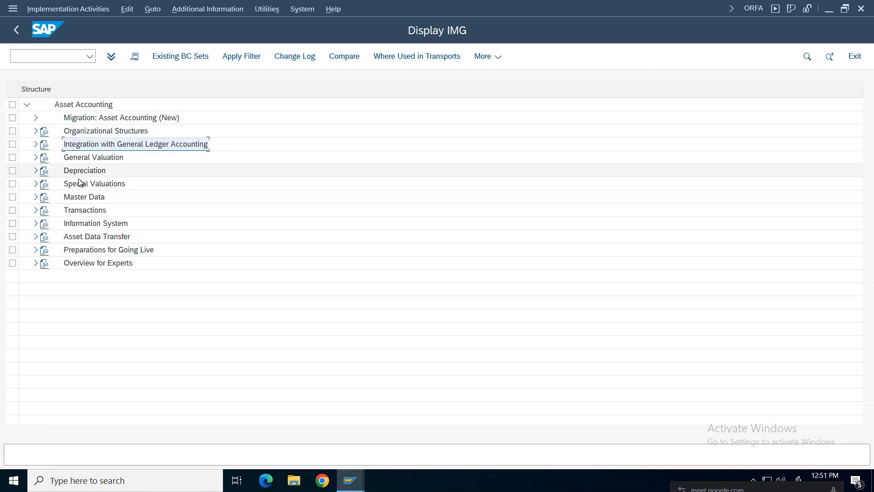
{"action": "left_click", "coordinate": [36, 157]}
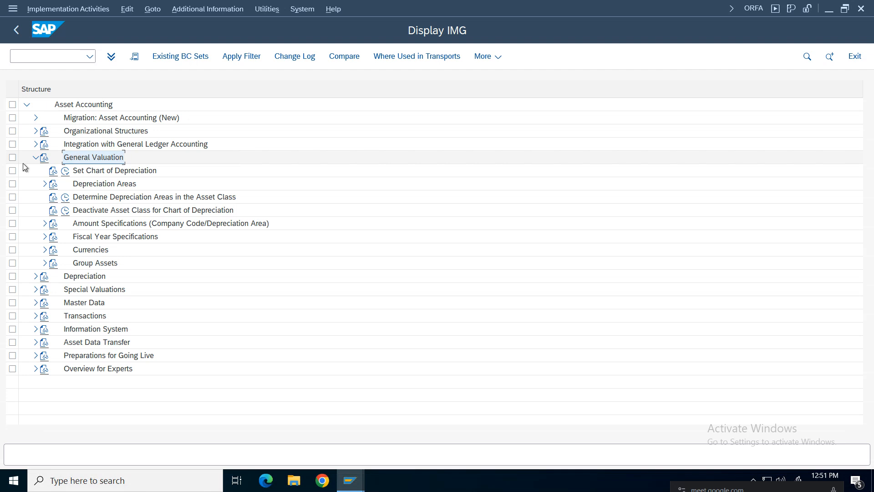
{"action": "left_click", "coordinate": [35, 158]}
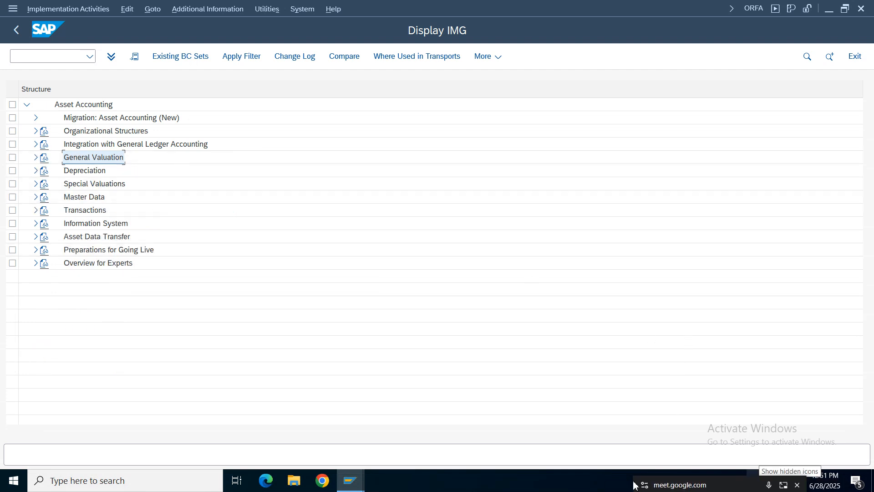
Switch to the FI Working Notes and Configuration Settings spreadsheet in Google Sheets and select cell F102 beside the depreciation area table.
{"action": "left_click_drag", "start_coordinate": [720, 489], "coordinate": [557, 329]}
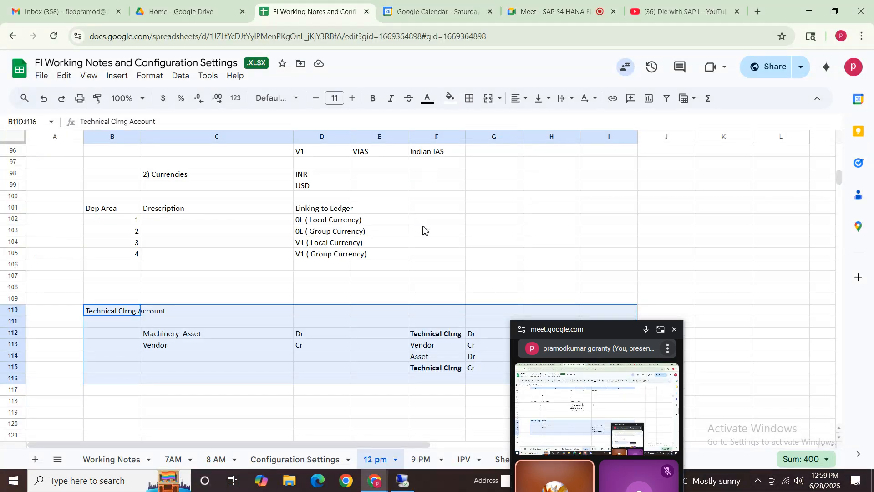
{"action": "left_click", "coordinate": [423, 226]}
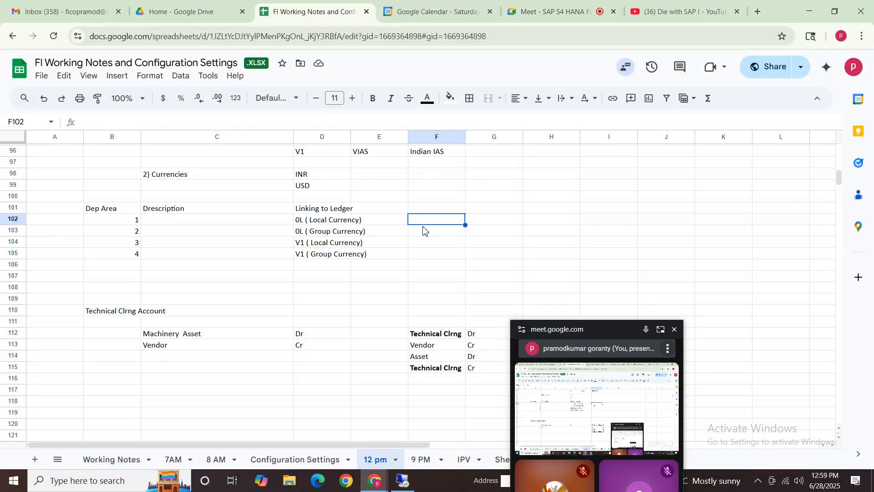